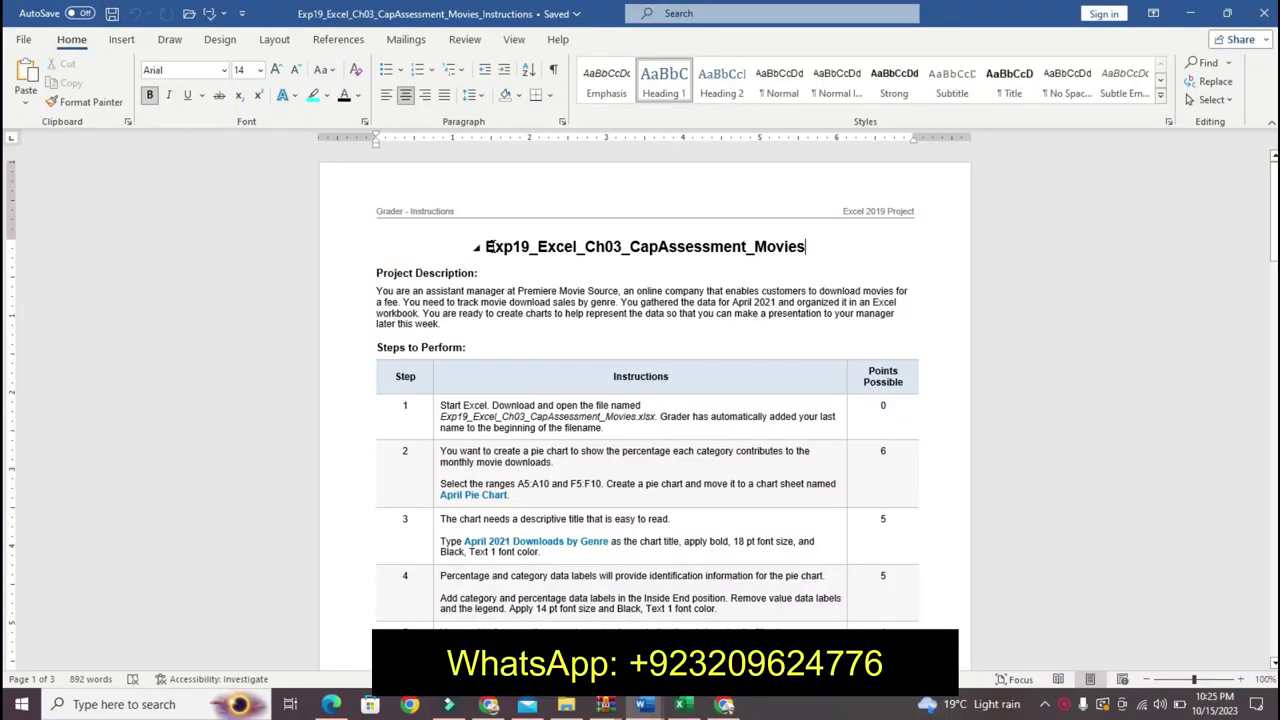
- Highlight the document title line in yellow
left_click_drag(487, 246, 812, 250)
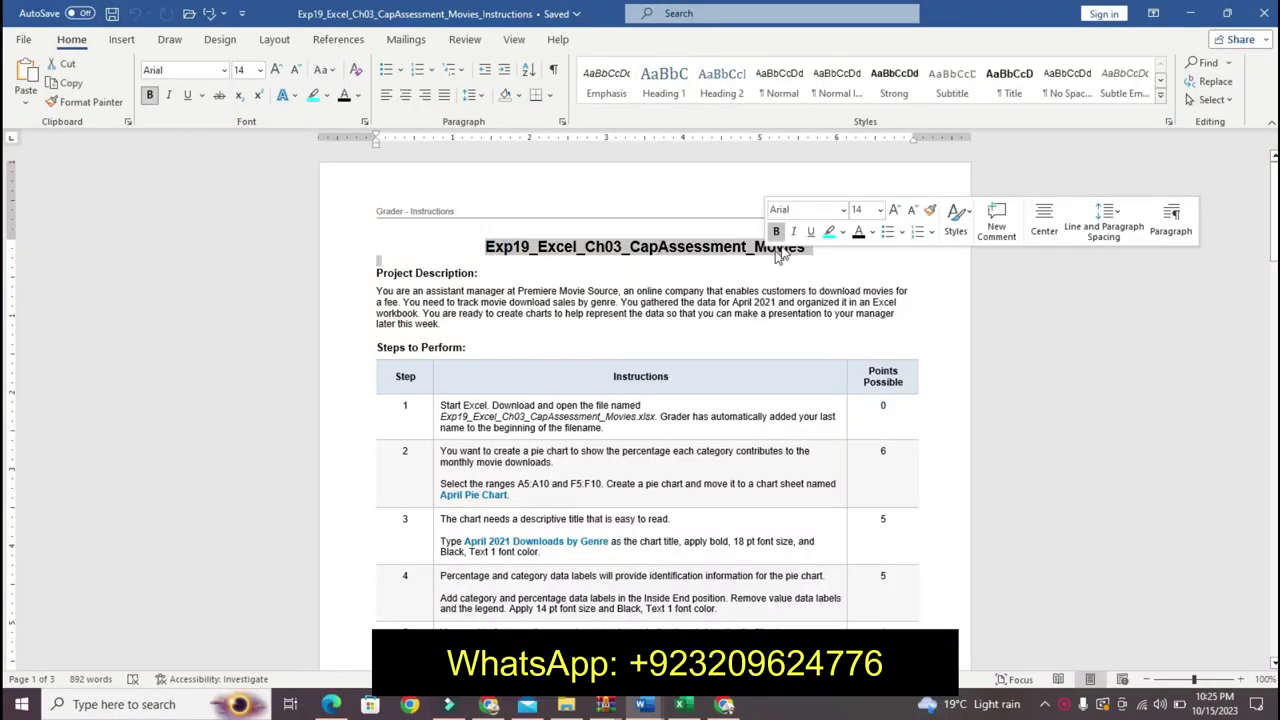
left_click(843, 237)
left_click(833, 245)
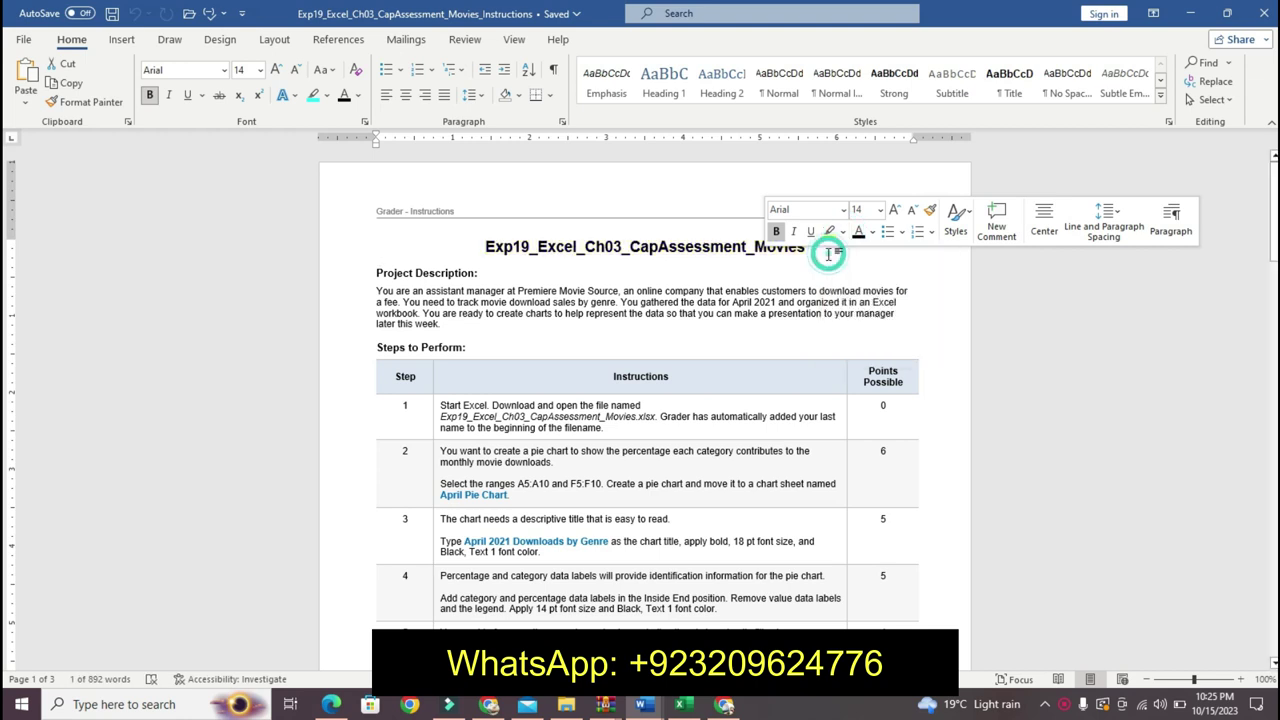
left_click(812, 248)
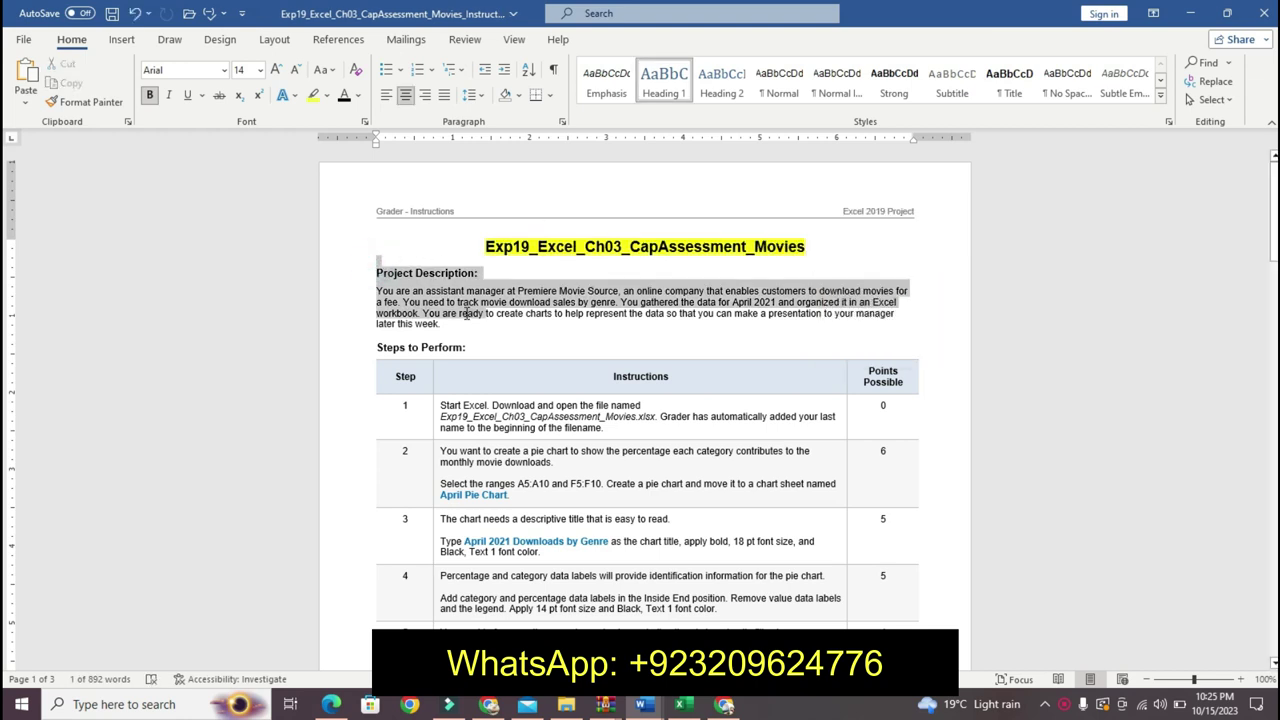
- Make the Project Description heading and paragraph larger and bold, with turquoise highlight
left_click_drag(376, 264, 442, 324)
left_click(585, 271)
left_click(573, 380)
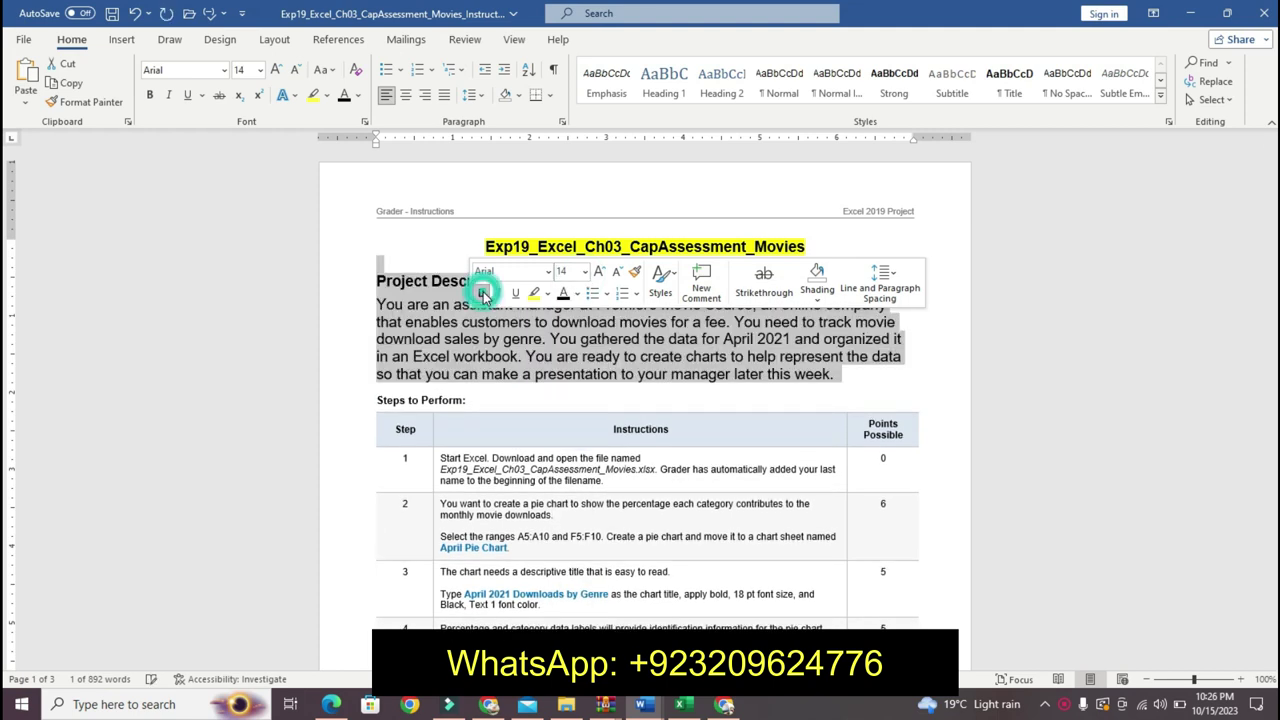
left_click(481, 293)
left_click(549, 293)
left_click(563, 312)
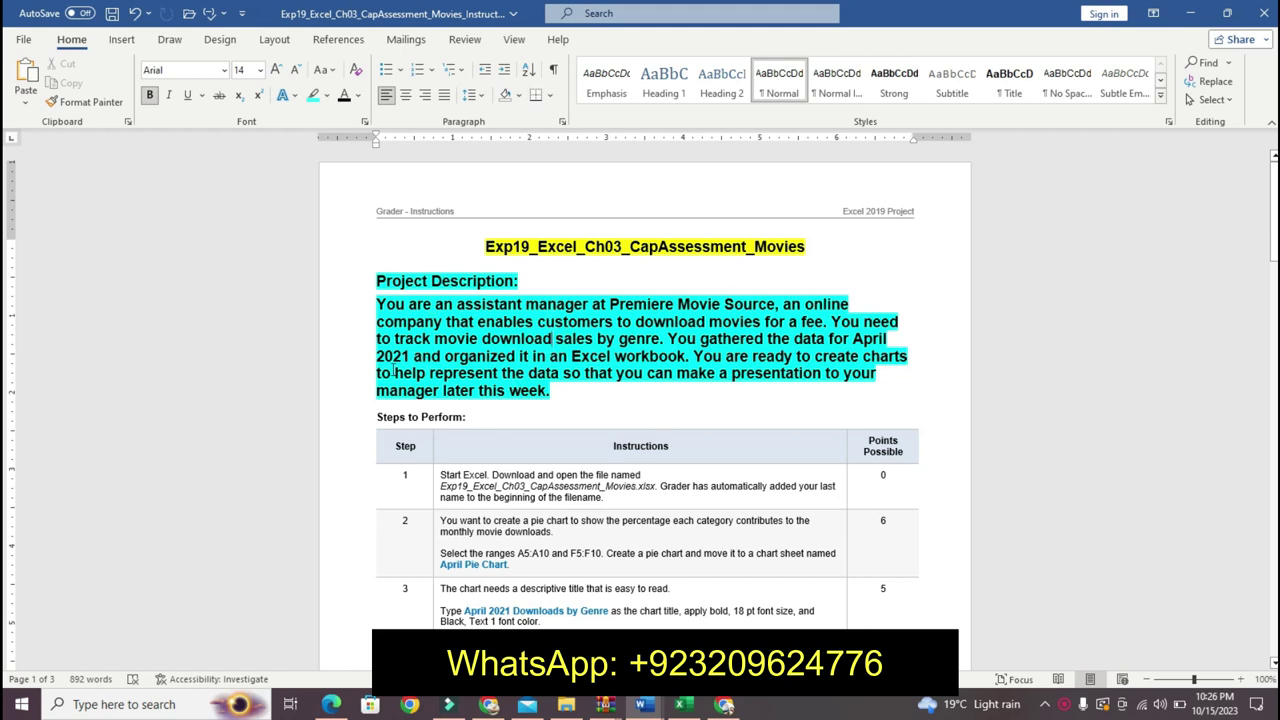
- Check cell J18 in the Excel workbook, then undo the title and Project Description formatting
left_click(680, 704)
left_click(568, 494)
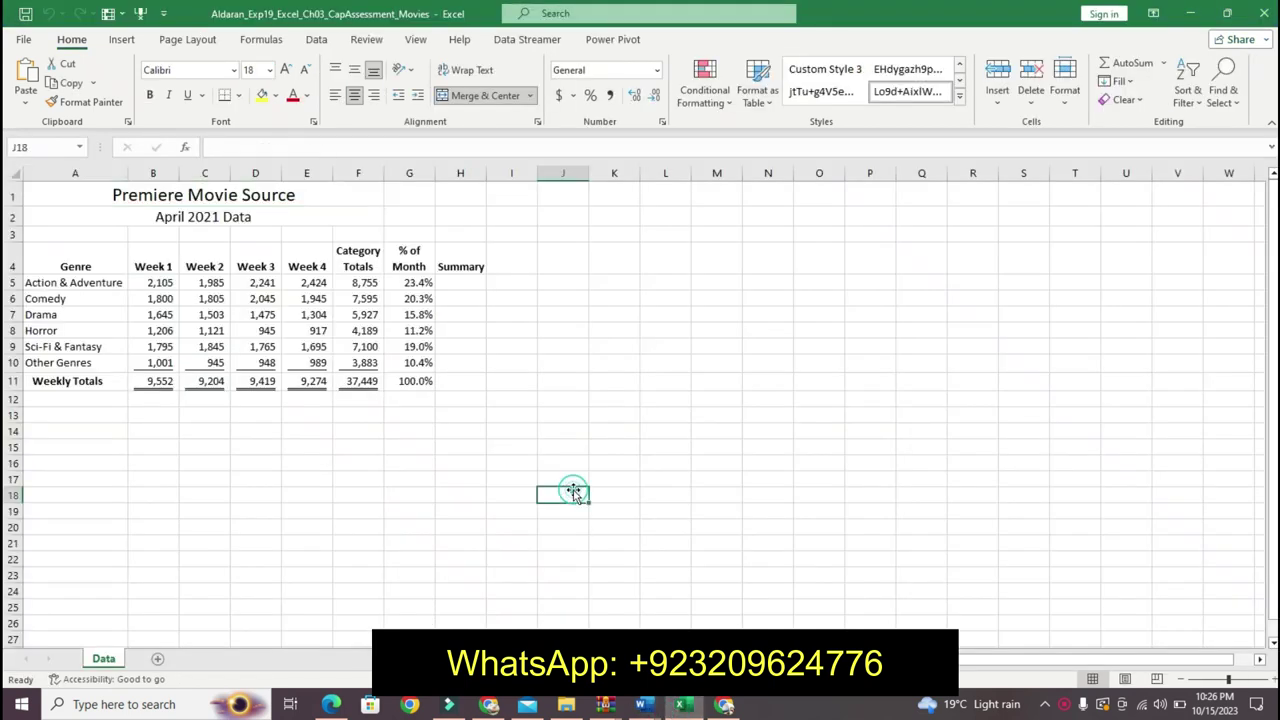
left_click(643, 704)
left_click(736, 600)
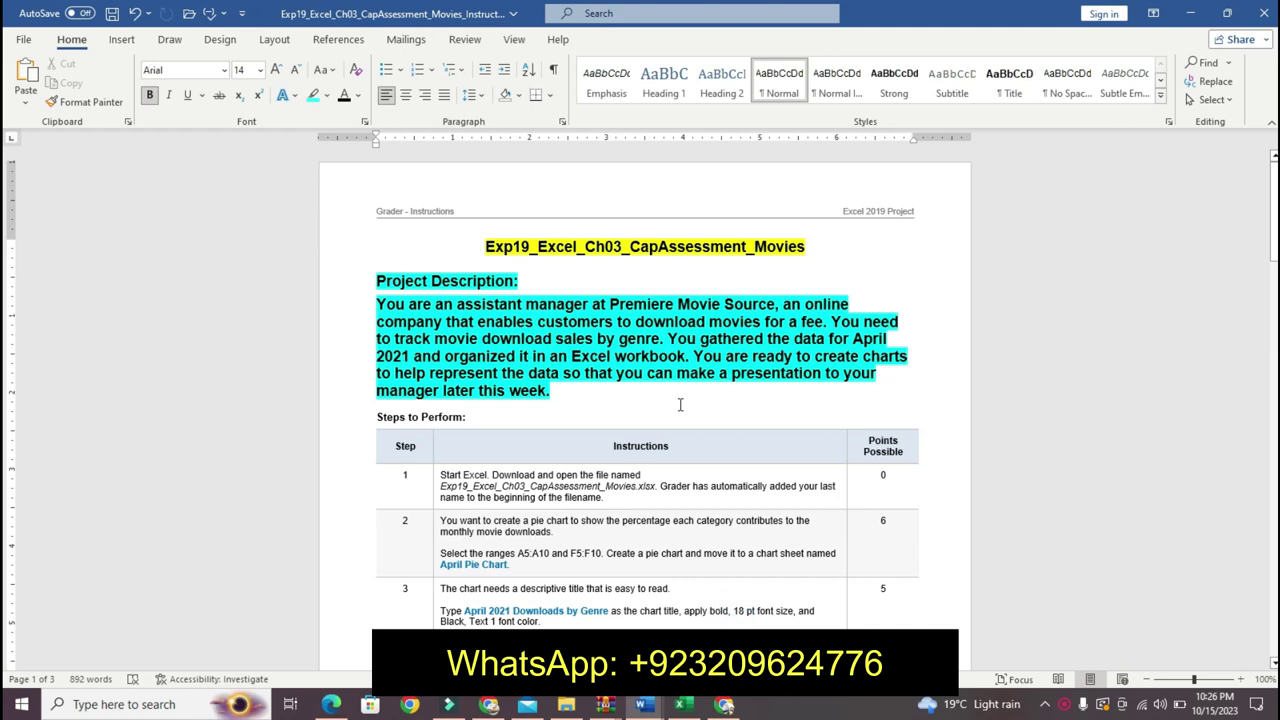
key("ctrl+z")
key("ctrl+z")
key("ctrl+z")
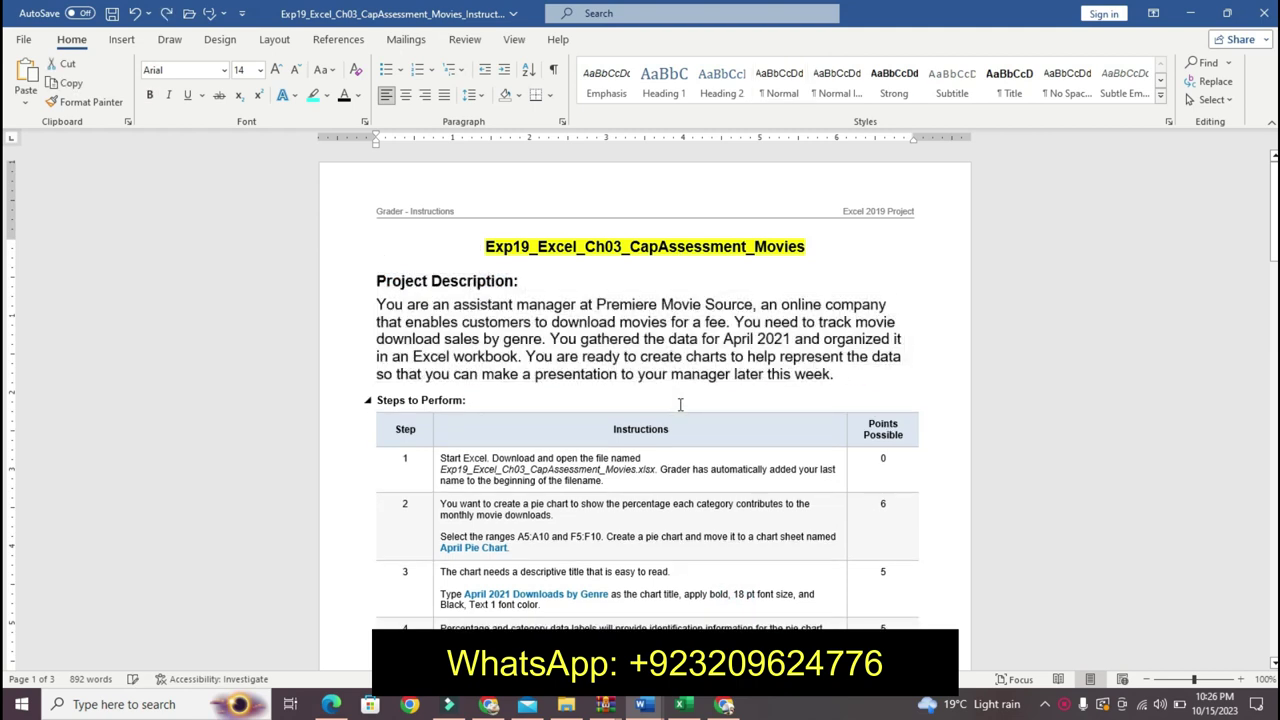
key("ctrl+z")
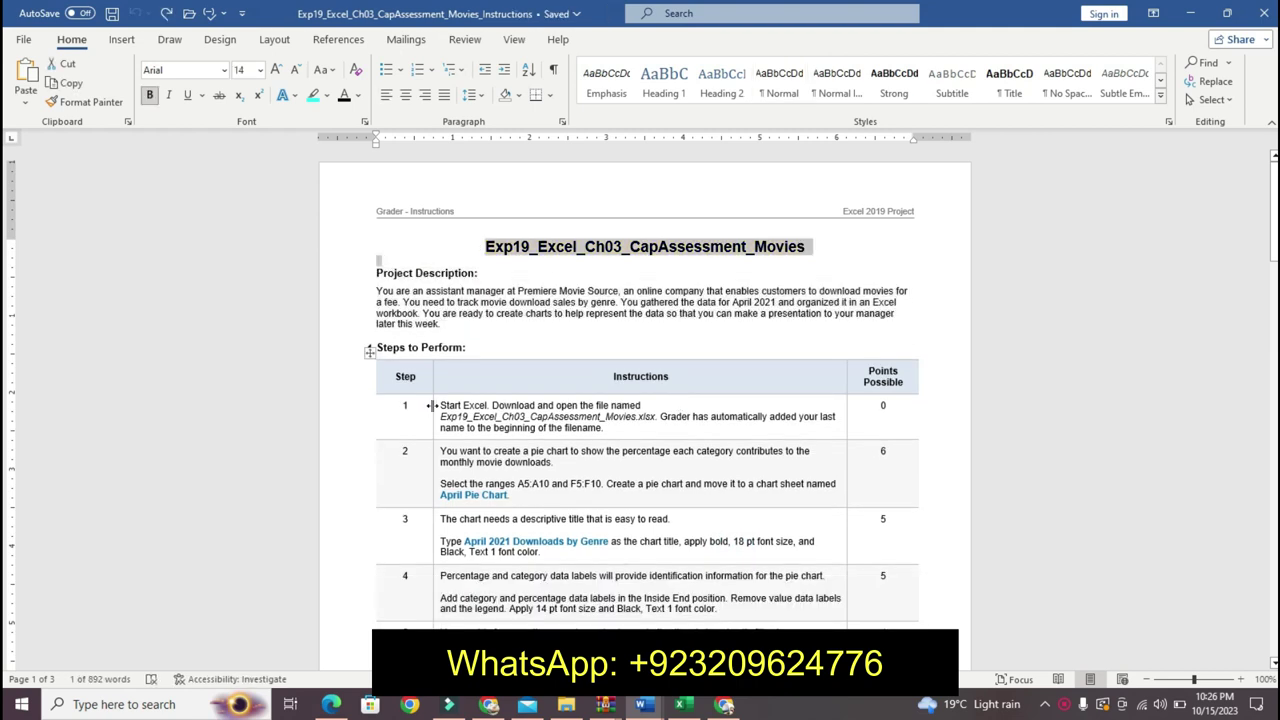
- Highlight the Step 1 instruction in cyan and set its text through the file name to 14 pt
left_click(434, 421)
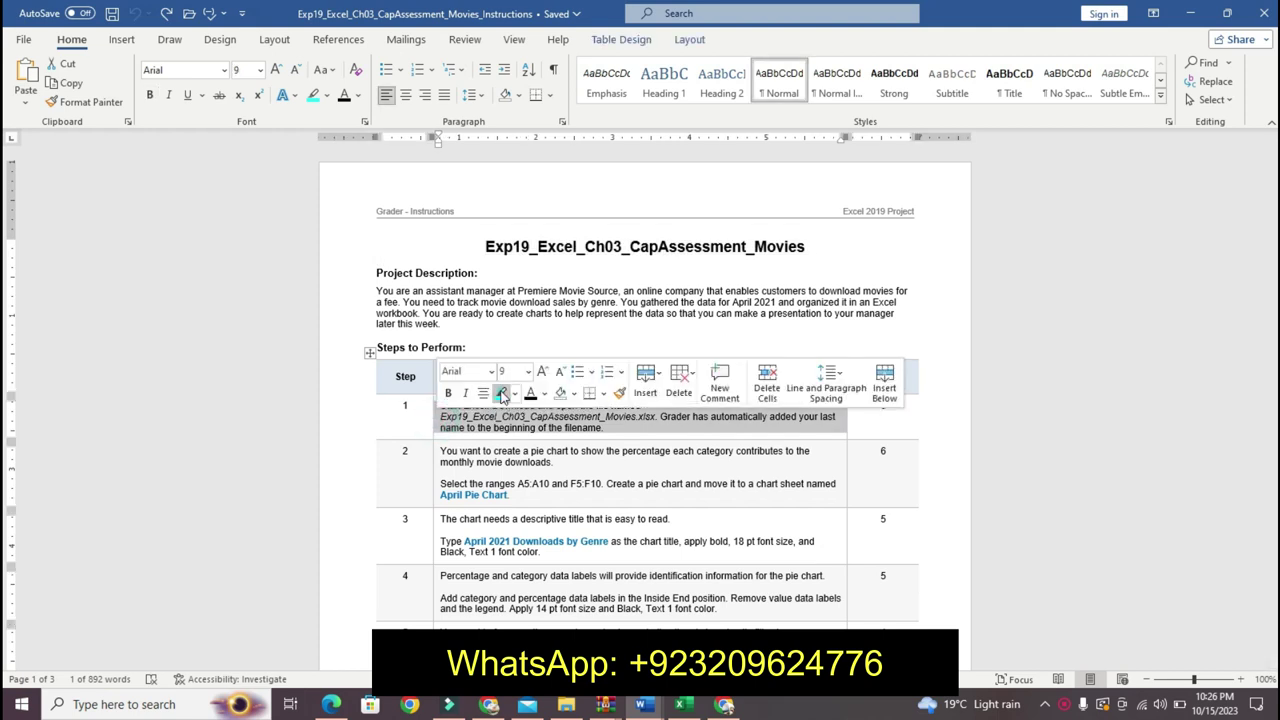
left_click(501, 393)
left_click_drag(440, 405, 662, 419)
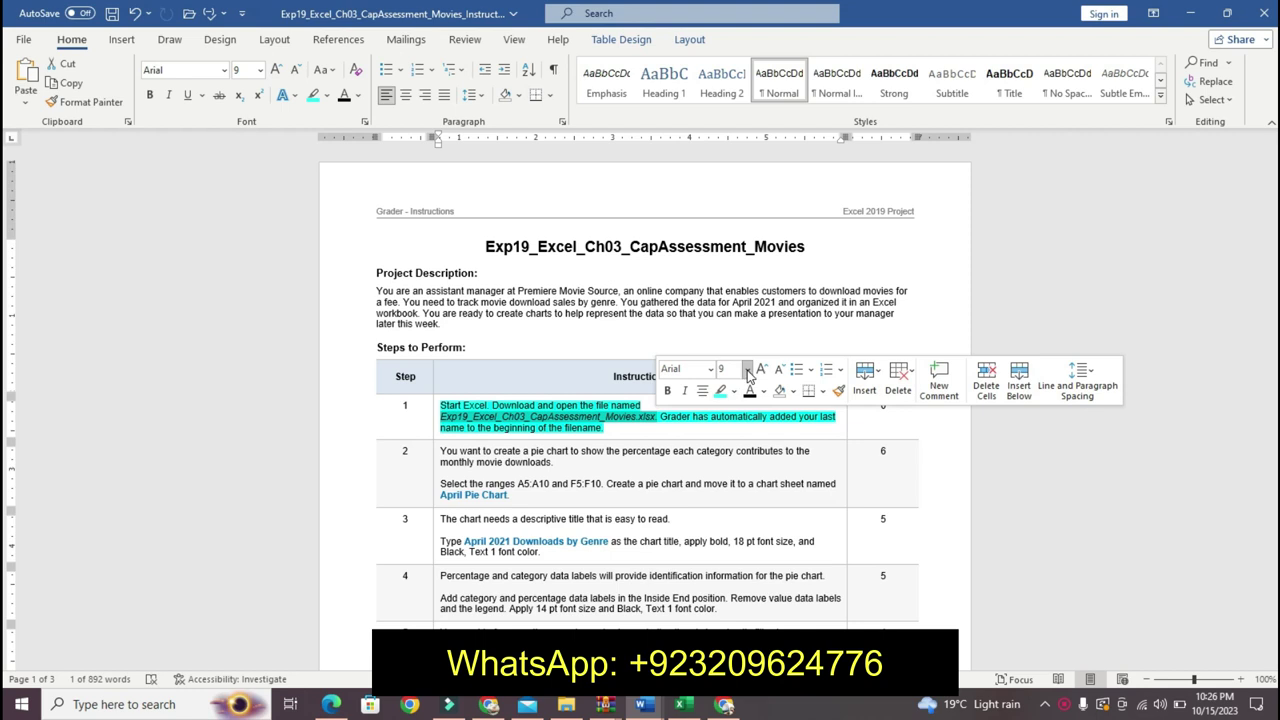
left_click(746, 369)
left_click(731, 519)
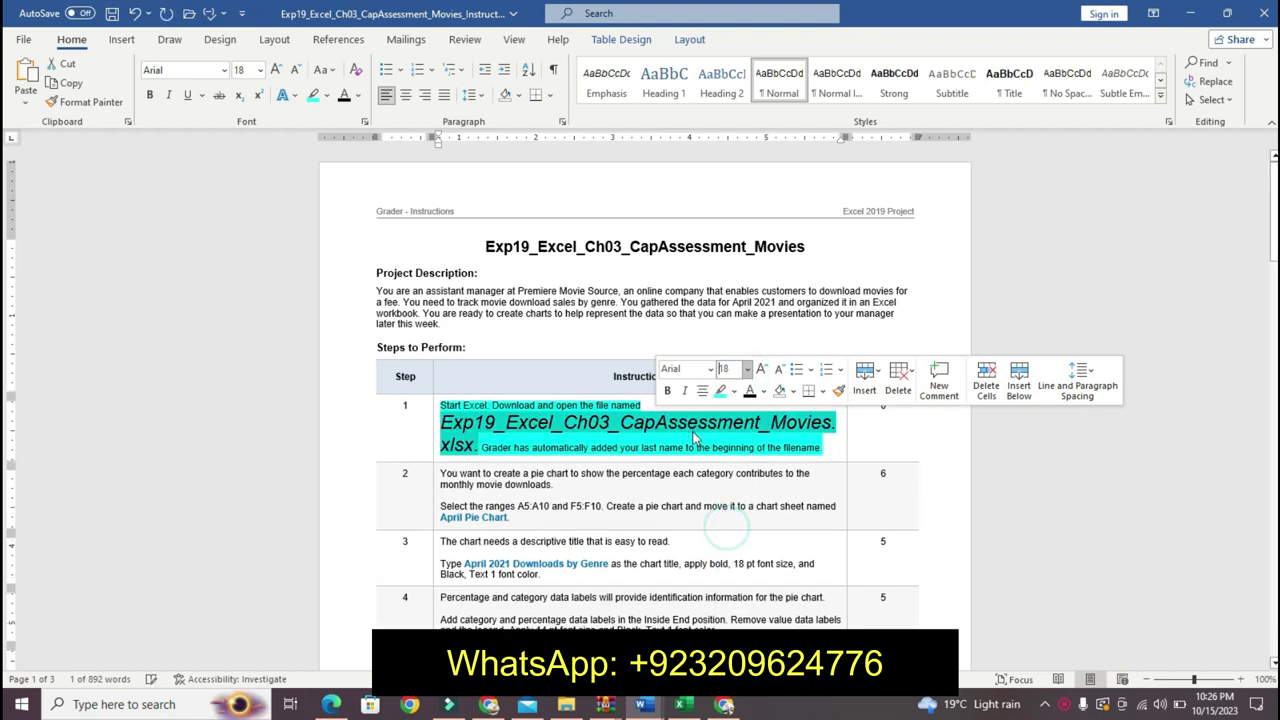
left_click(746, 369)
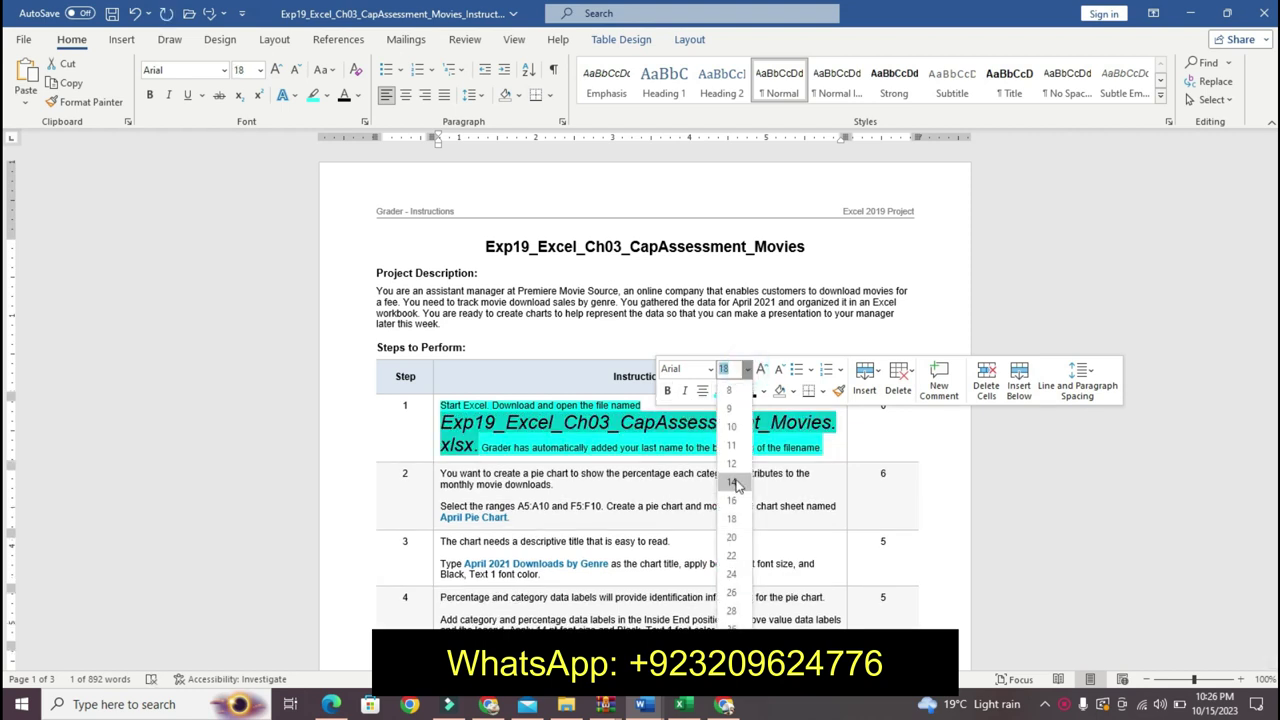
left_click(734, 482)
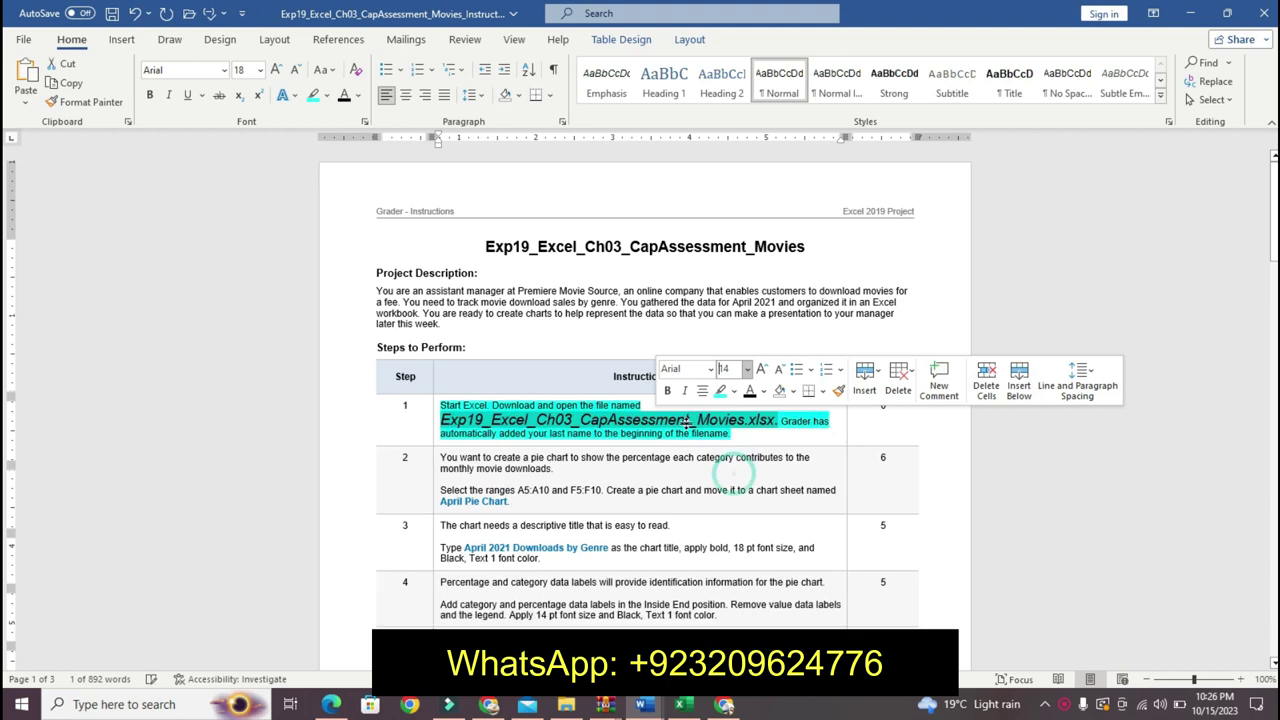
- Make the Step 1 workbook file name bold with yellow highlight
left_click(667, 390)
left_click(734, 391)
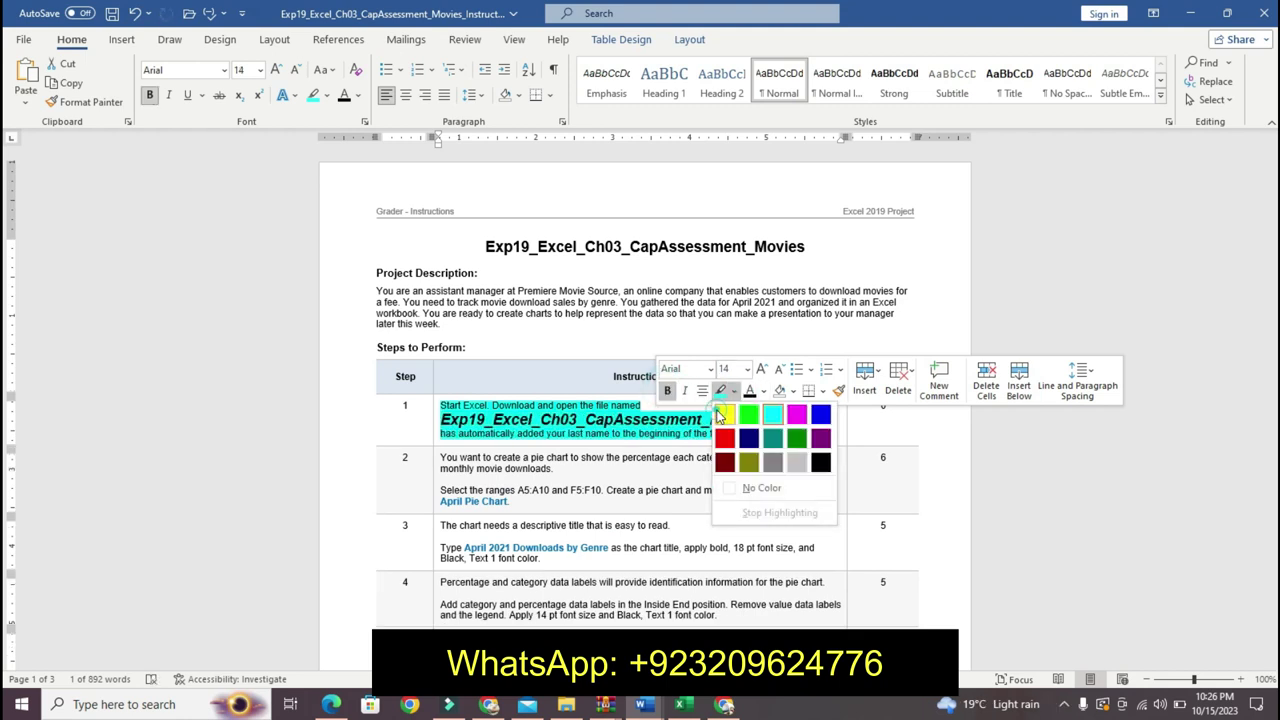
left_click(725, 413)
- Glance at the Excel workbook, then undo the Step 1 formatting in the instructions document
left_click_drag(1273, 208, 1273, 243)
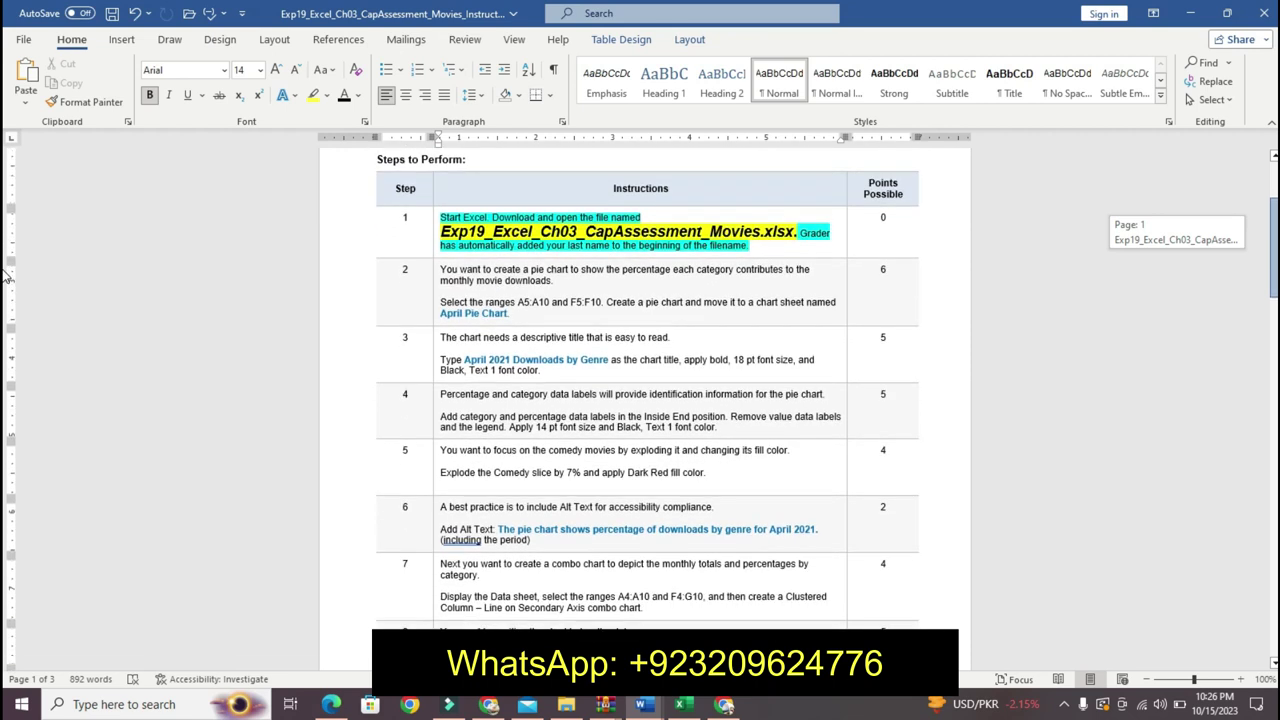
left_click(1145, 320)
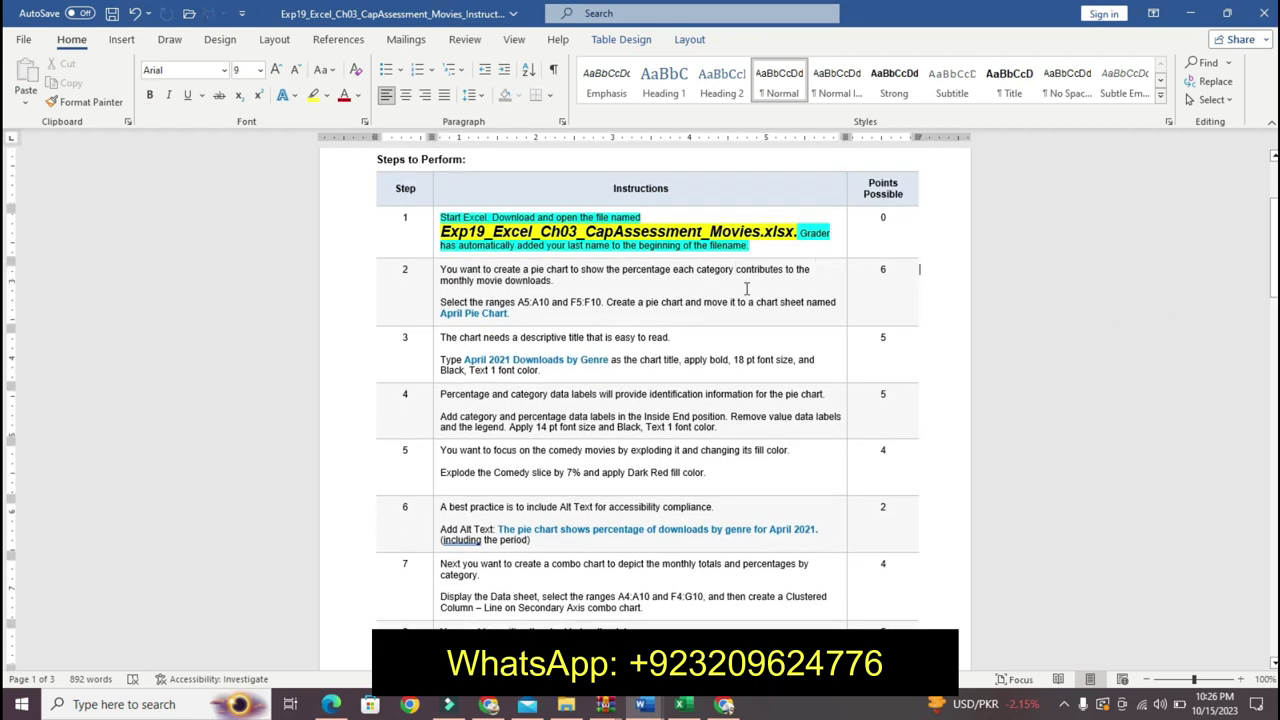
left_click(681, 704)
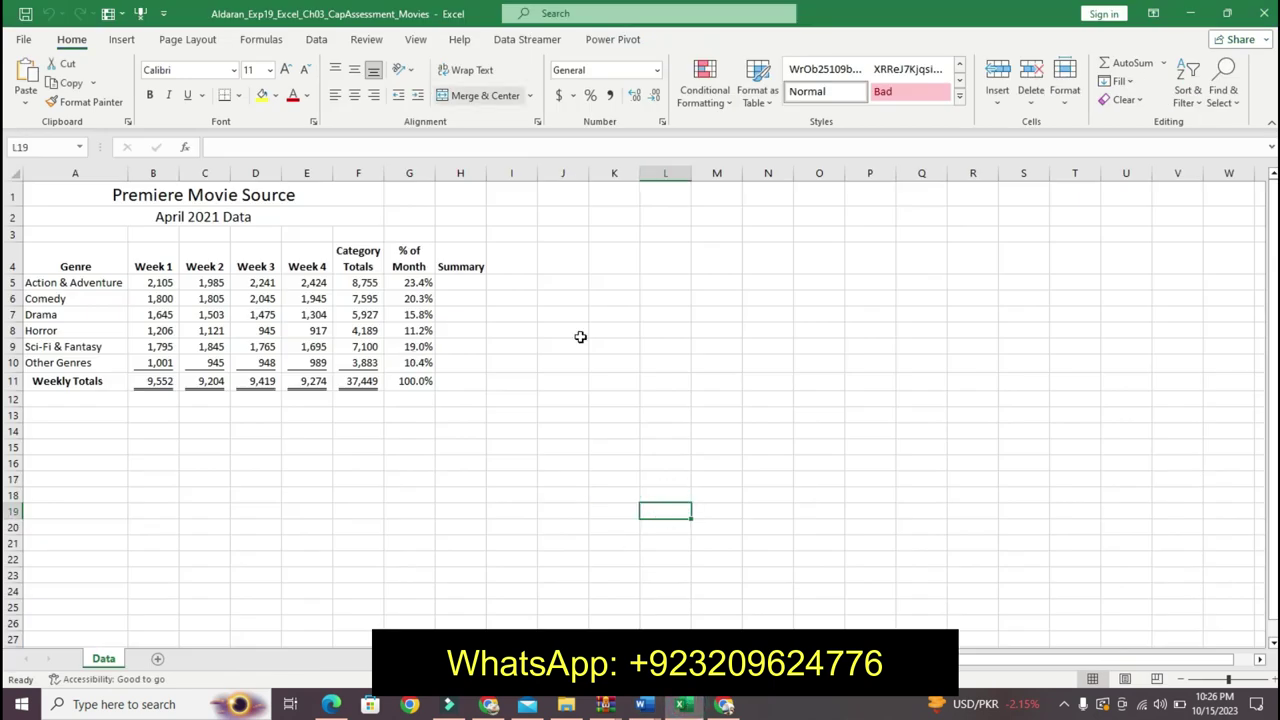
left_click(657, 700)
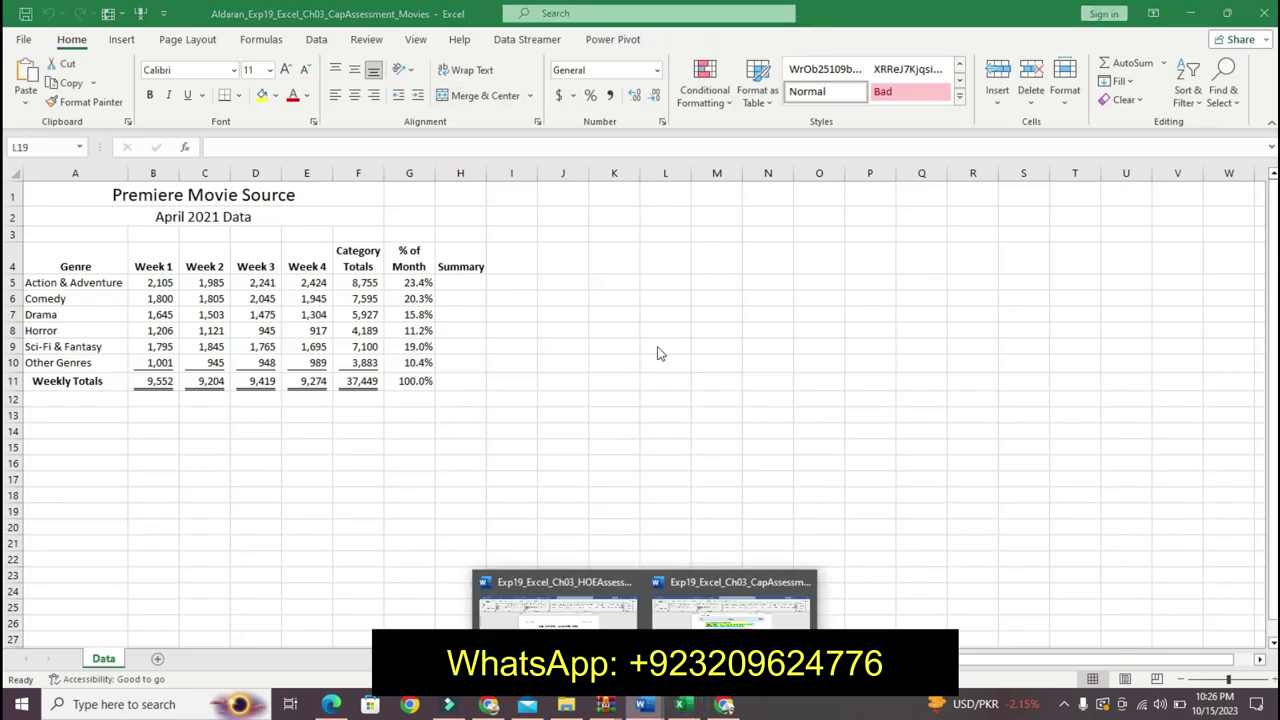
left_click(710, 612)
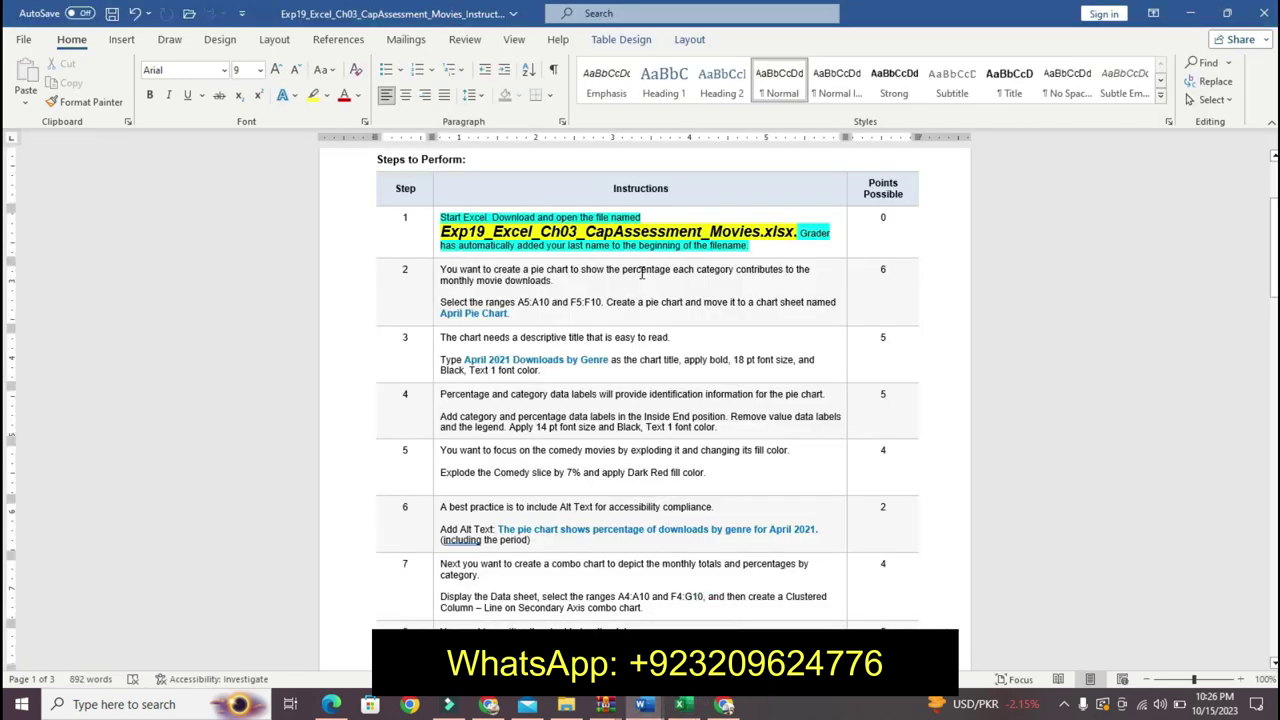
key("ctrl+z")
key("ctrl+z")
key("ctrl+z")
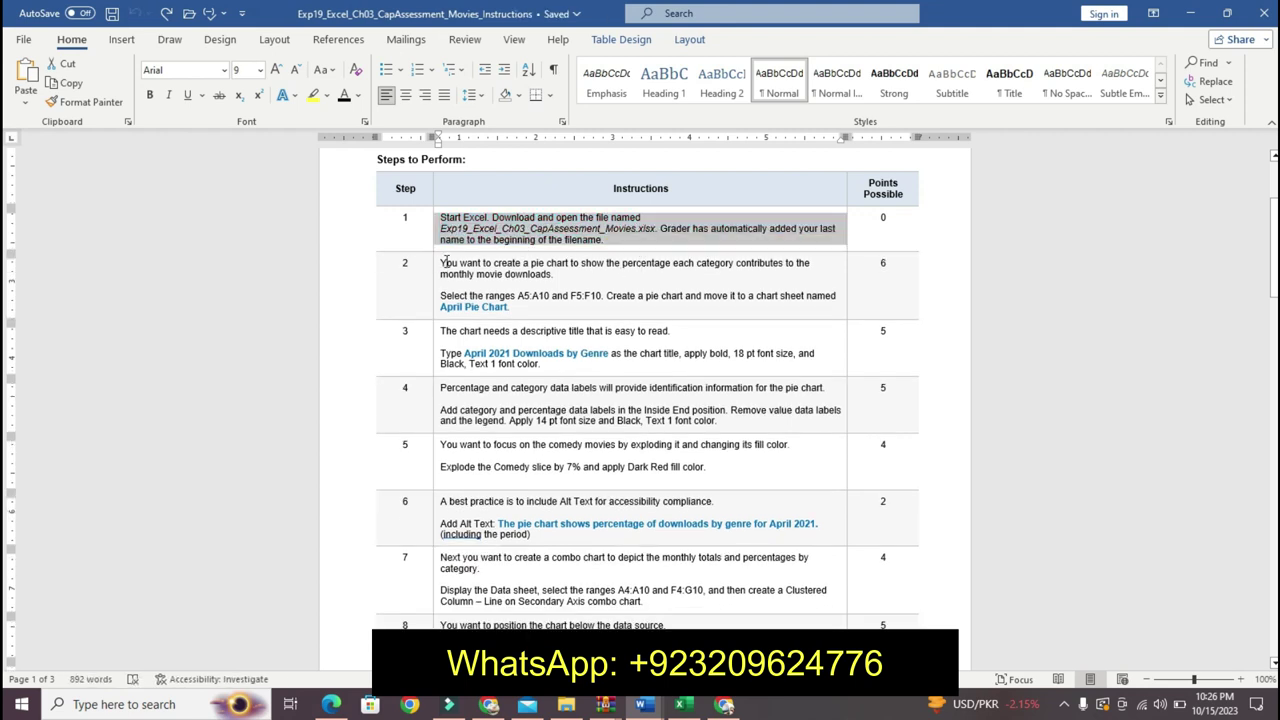
- Highlight the first sentence of Step 2 in yellow
left_click_drag(445, 262, 562, 265)
left_click(449, 258)
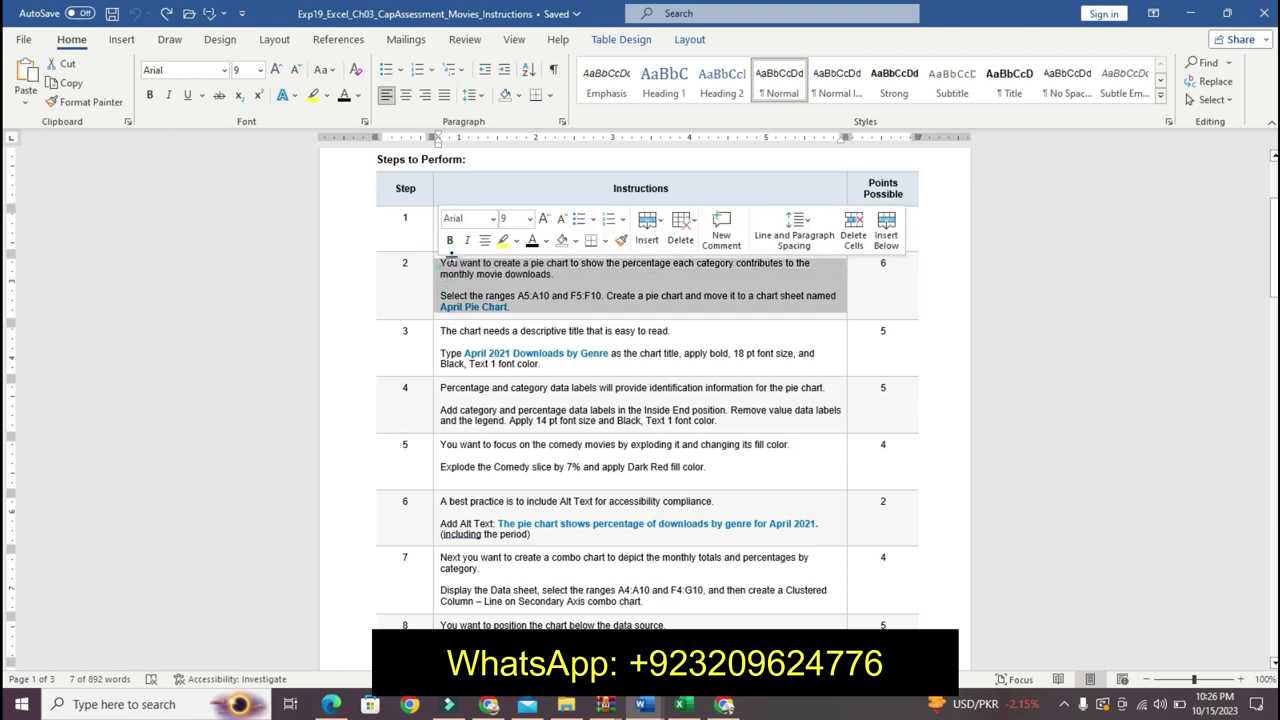
left_click(443, 262)
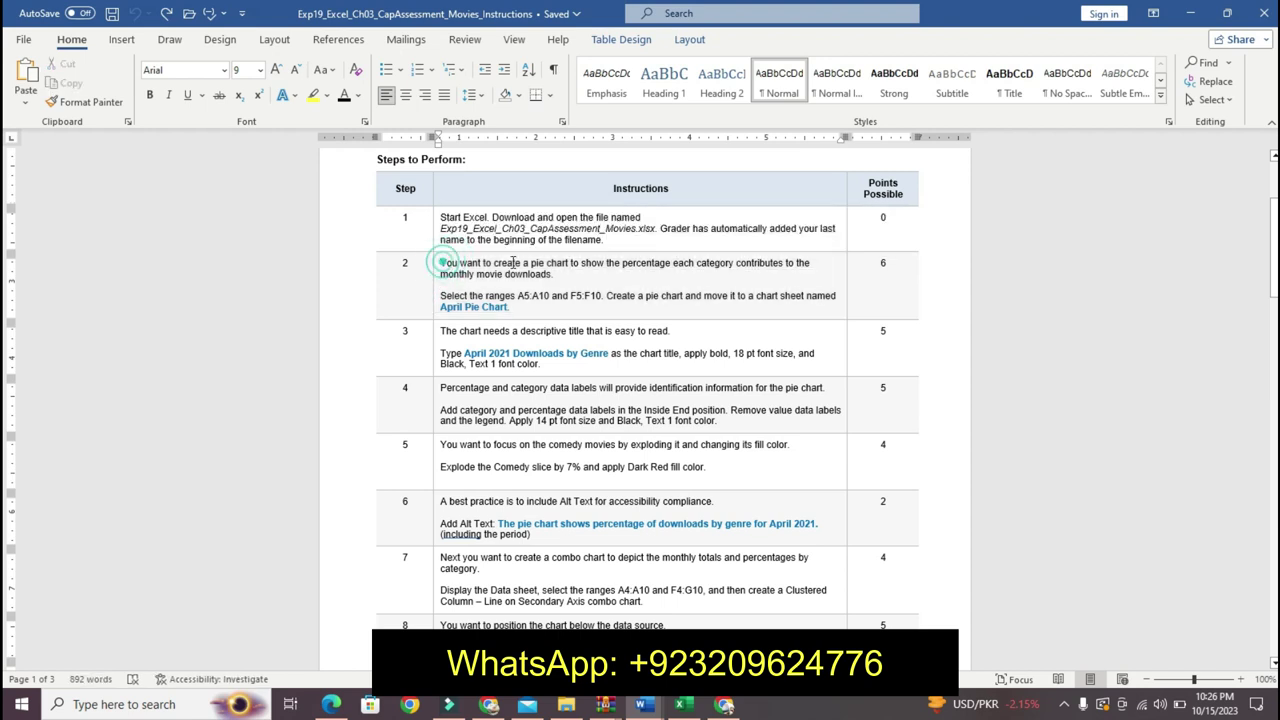
left_click_drag(513, 262, 553, 274)
left_click(624, 244)
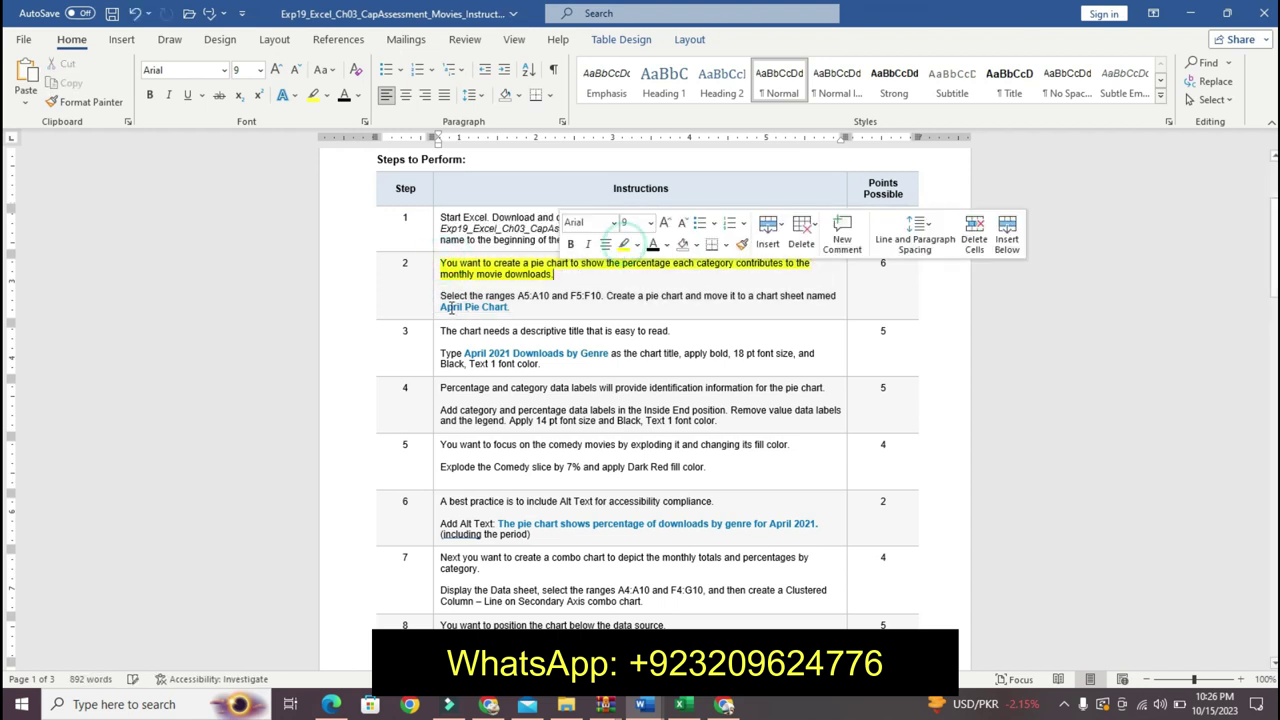
- Make Step 2's range-selection paragraph 14 pt bold with turquoise highlight
left_click_drag(442, 296, 510, 307)
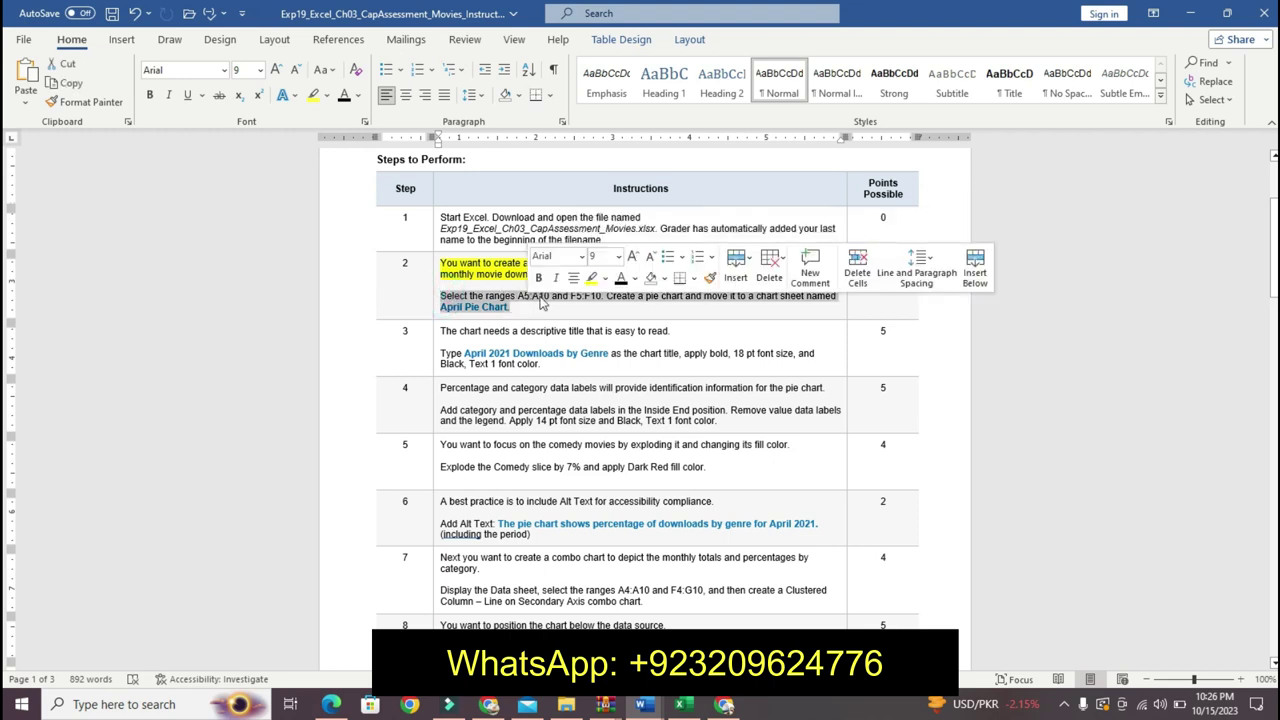
left_click(621, 258)
left_click(600, 370)
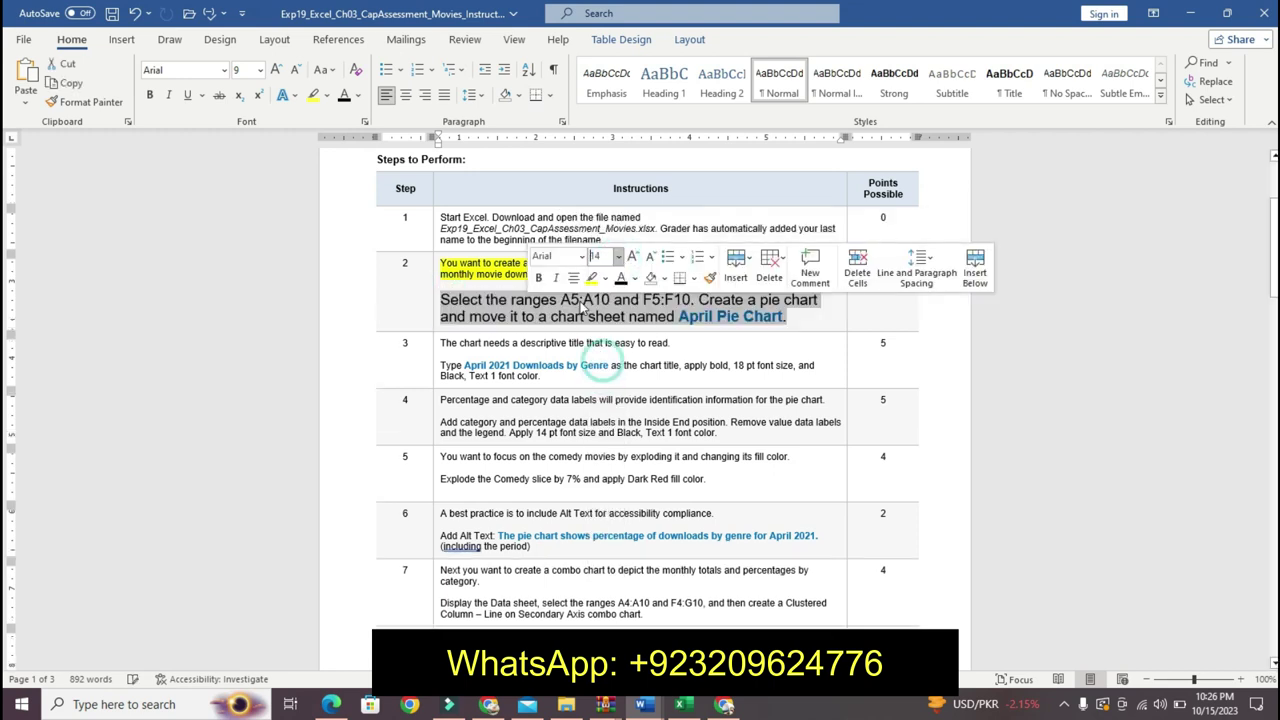
left_click(538, 278)
left_click(604, 278)
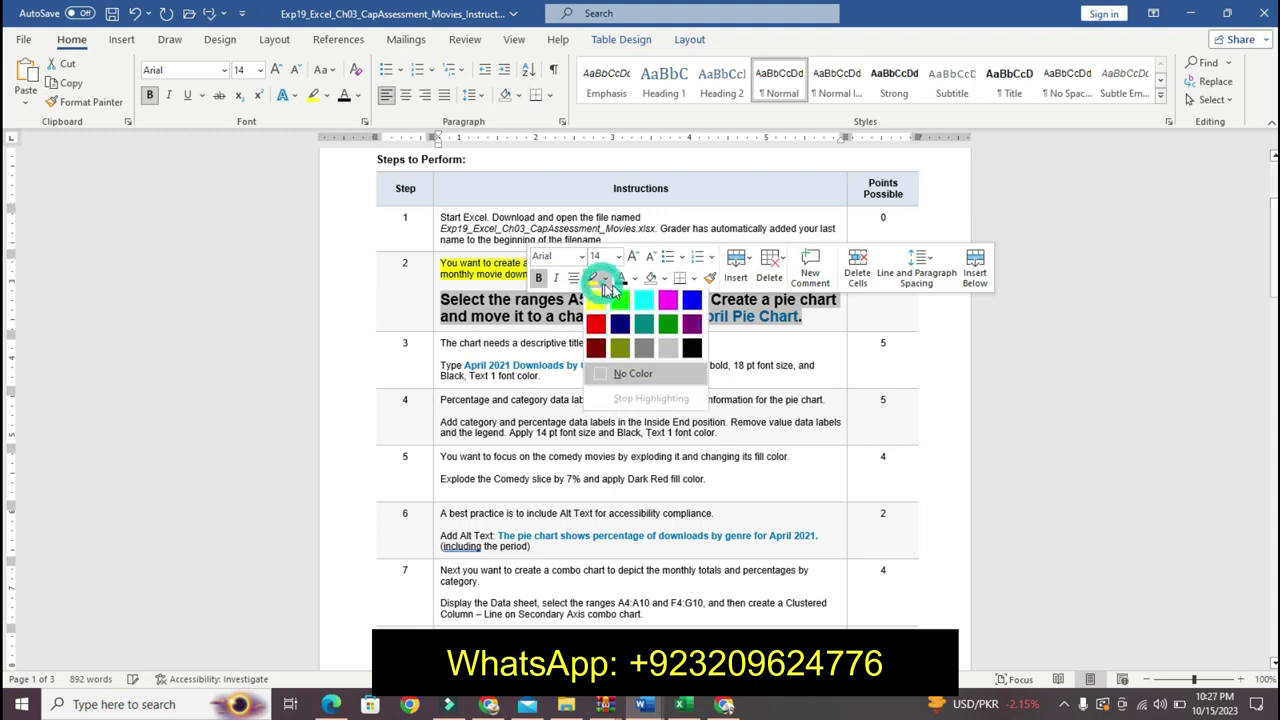
left_click(601, 296)
left_click(800, 316)
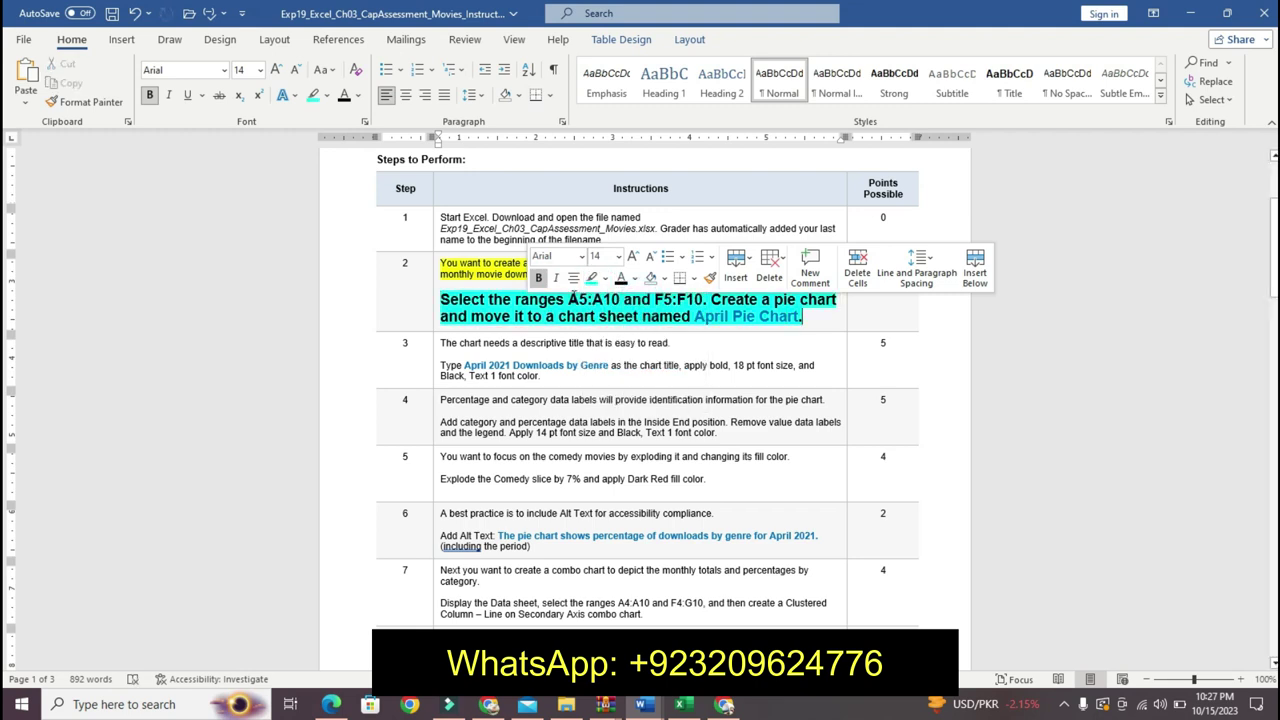
- Pick out the A5:A10 range text in Step 2 and go to Excel's Name Box
left_click_drag(569, 299, 619, 303)
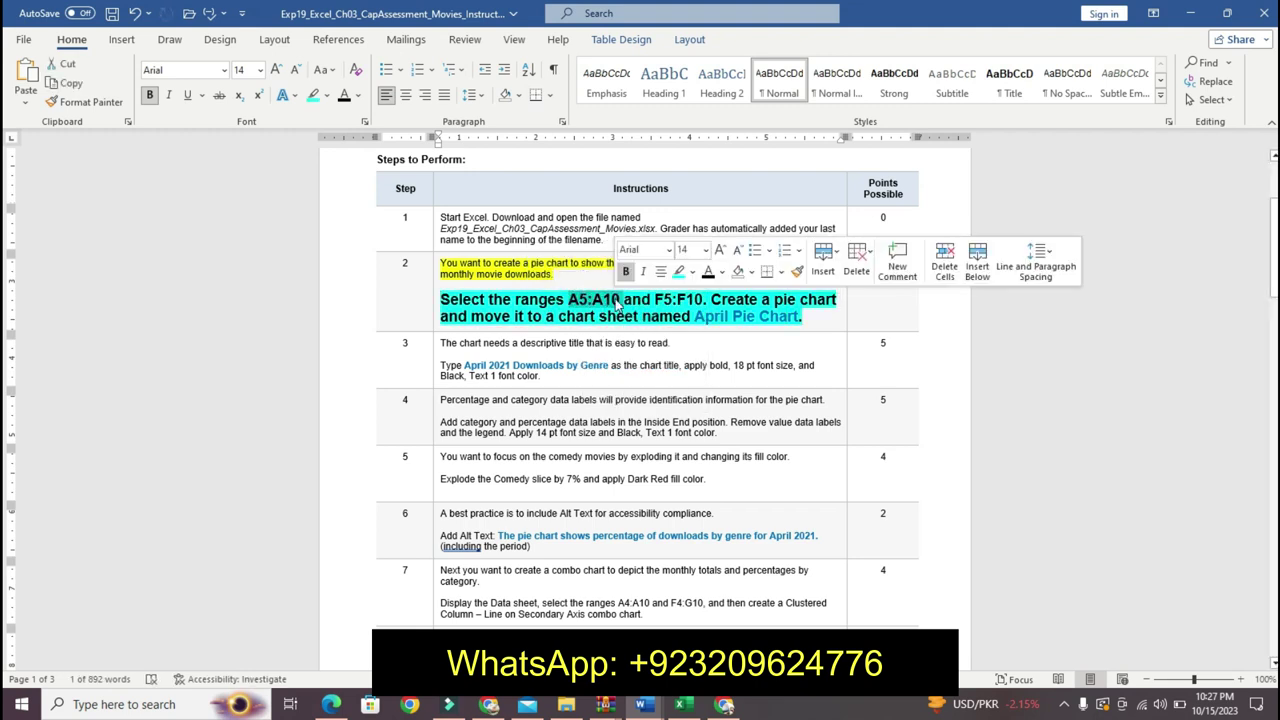
key("Delete")
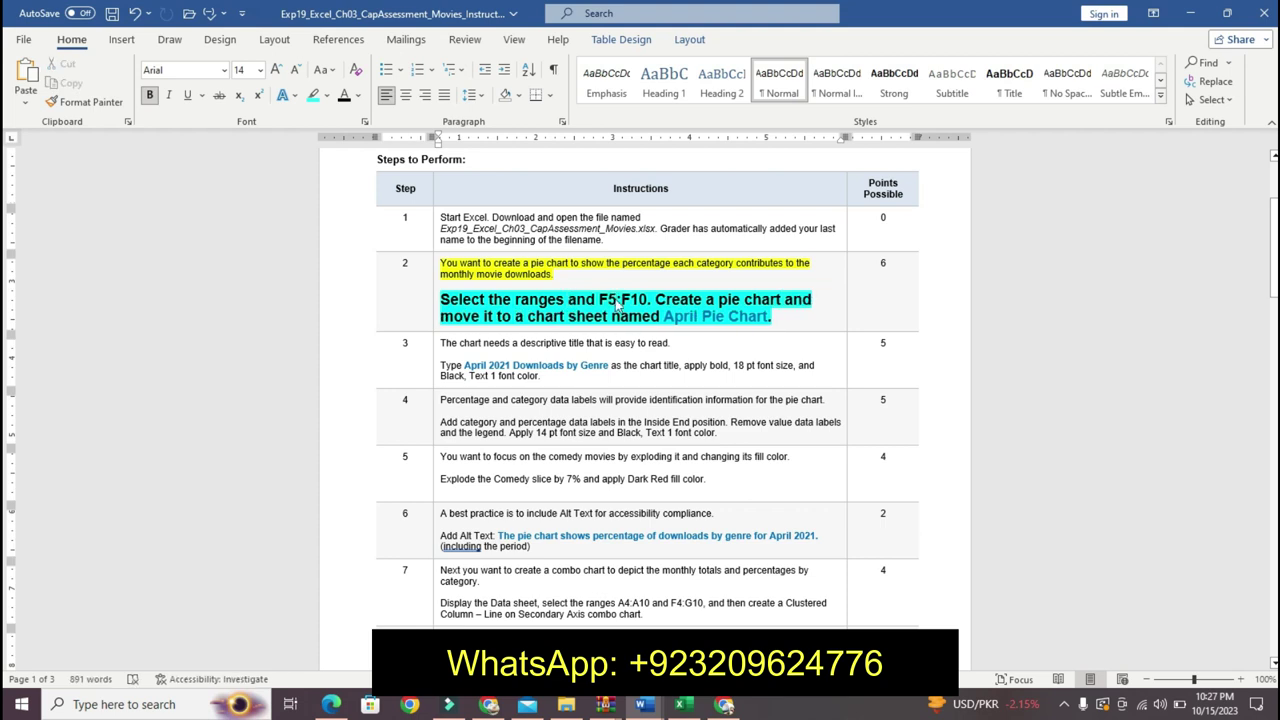
key("ctrl+z")
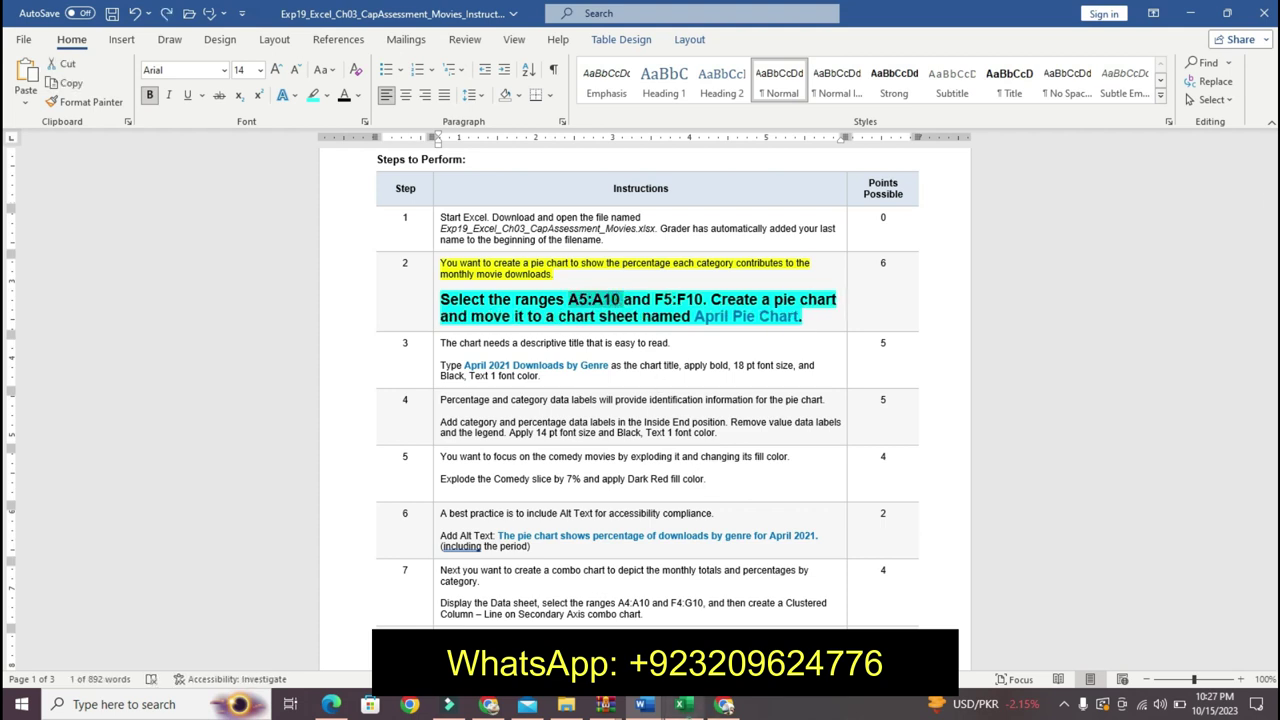
left_click(683, 704)
left_click(36, 146)
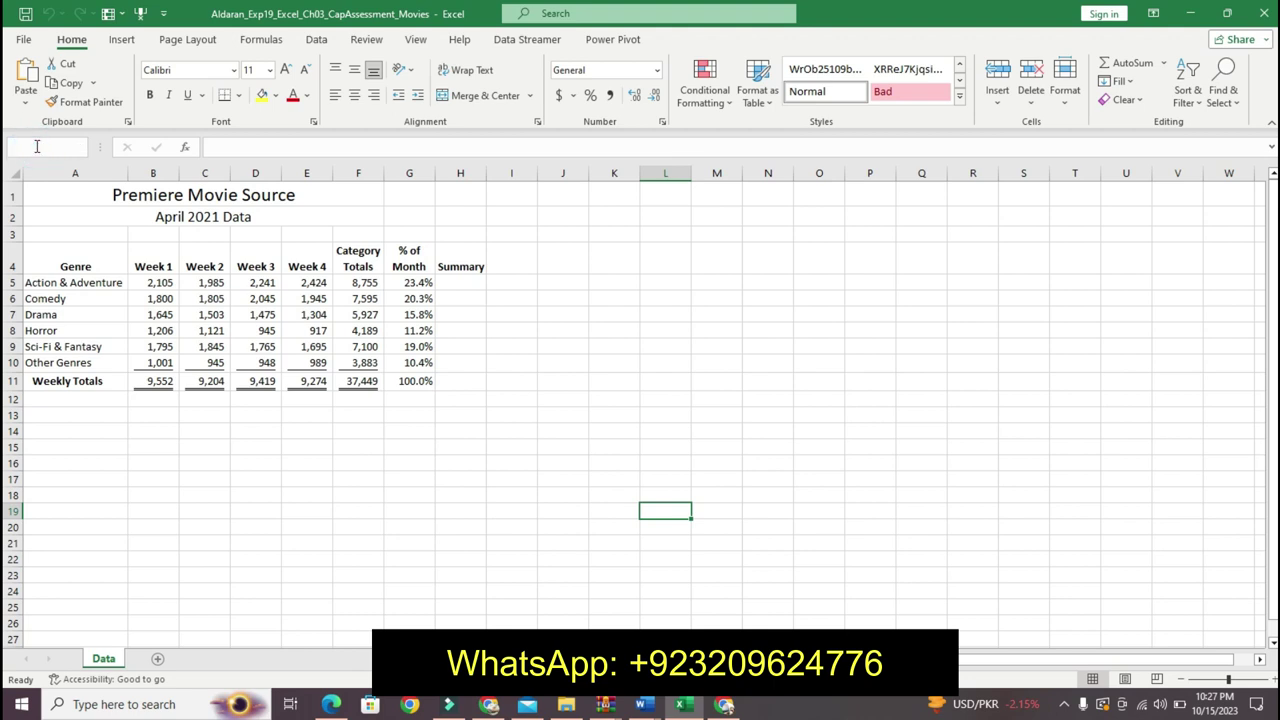
type("A5:A10")
- Select A5:A10 through the Name Box, then add F5:F10 to the selection
key("Return")
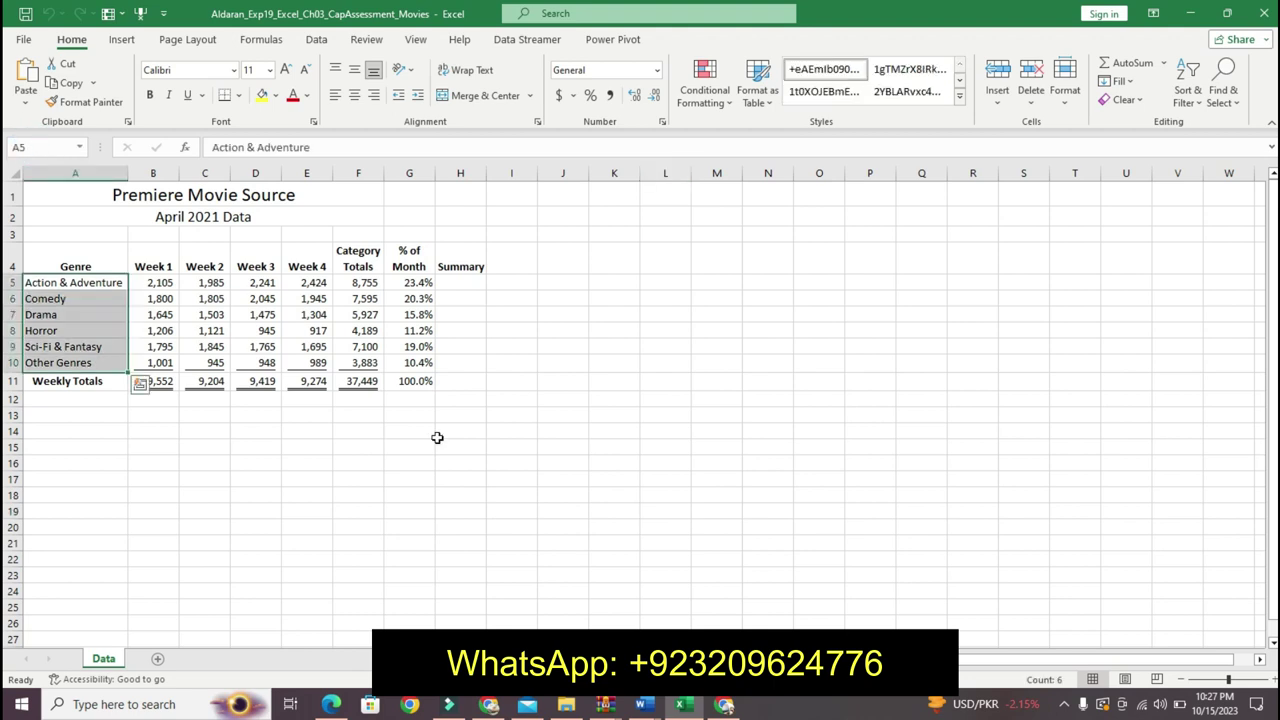
mouse_move(640, 705)
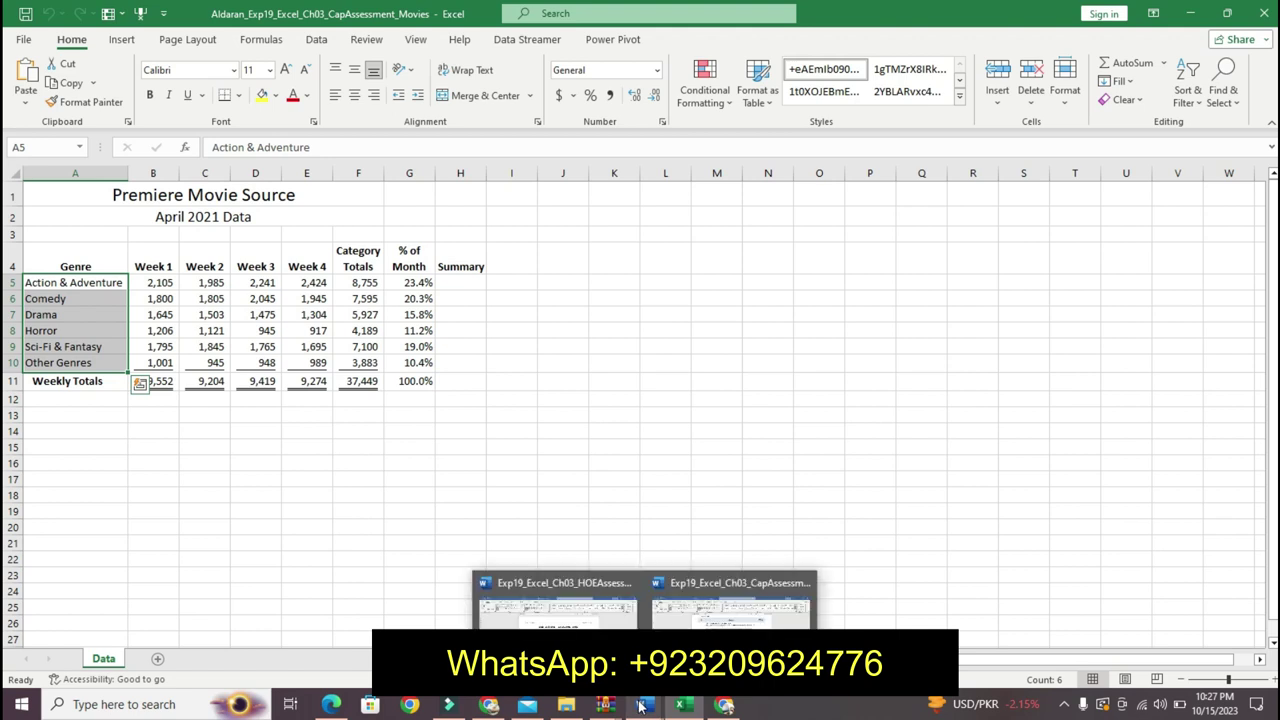
left_click(680, 612)
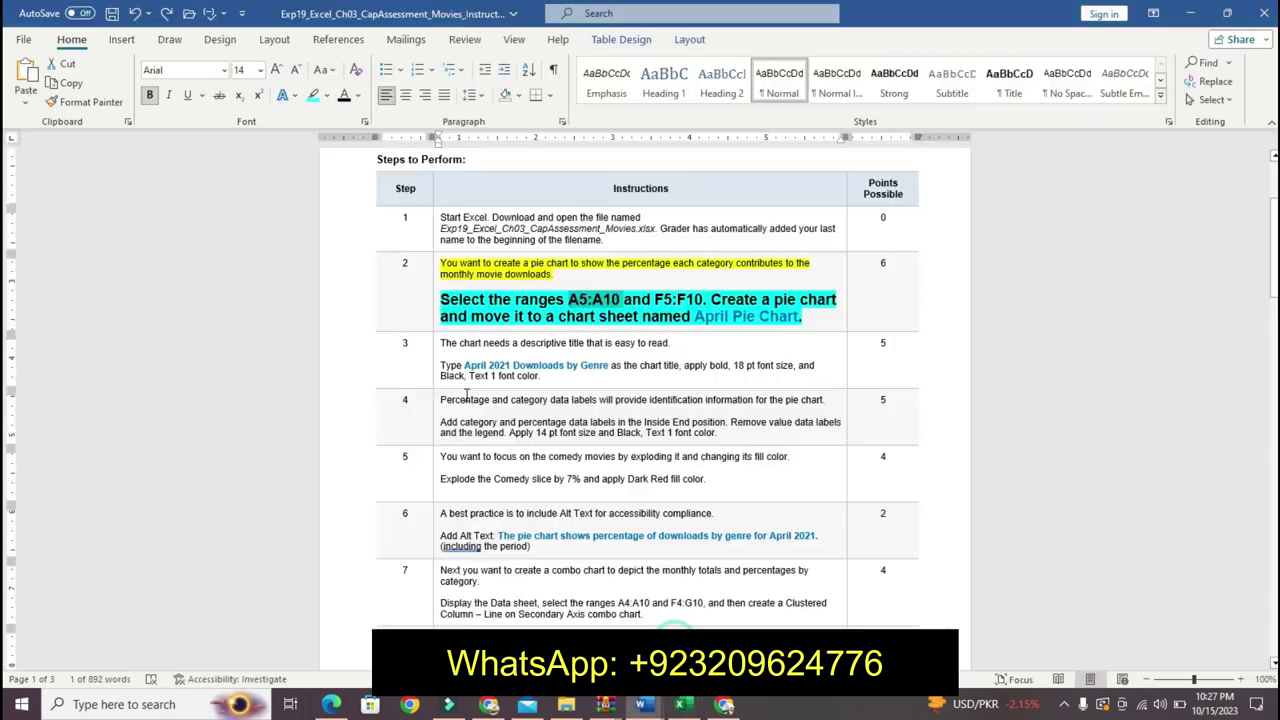
double_click(660, 299)
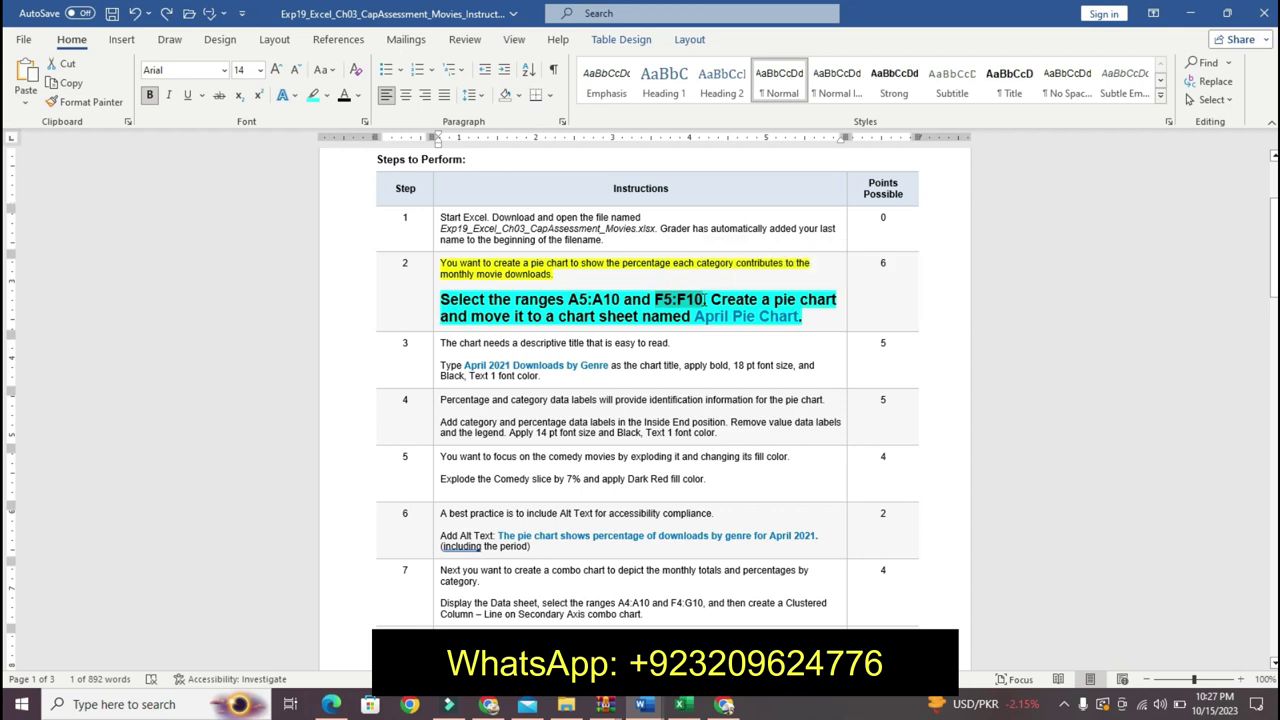
left_click(682, 704)
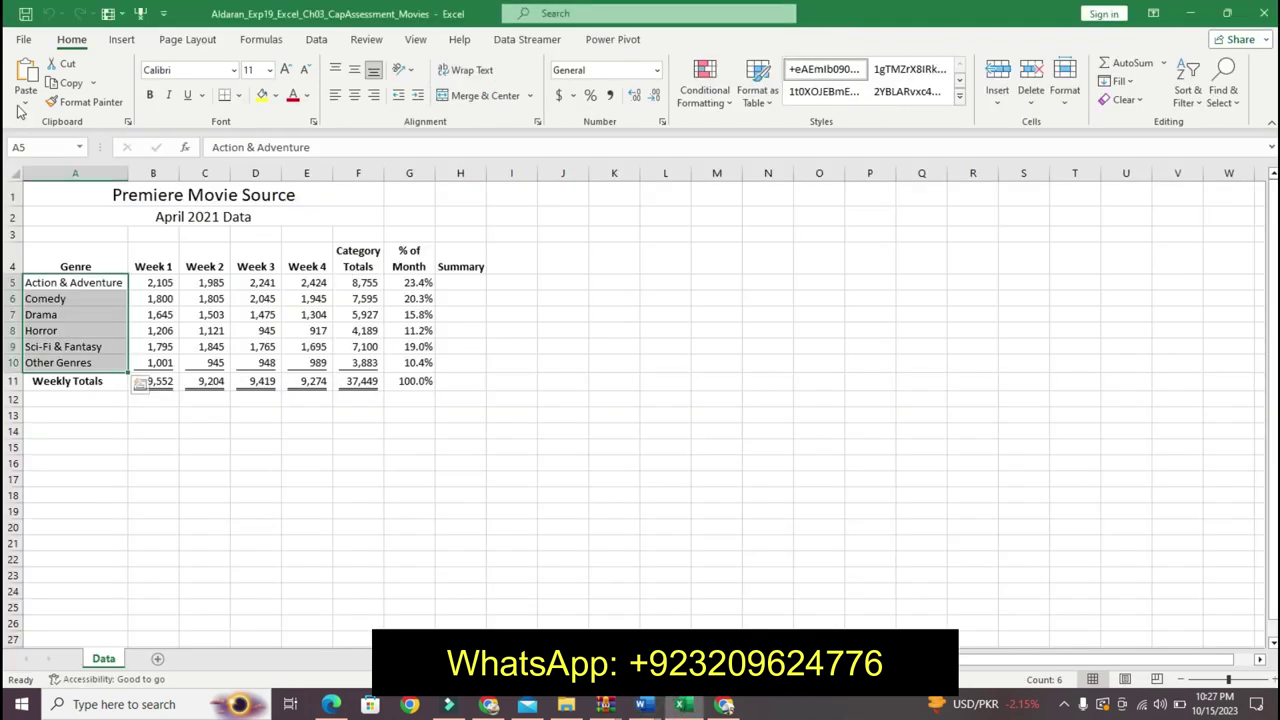
left_click(34, 147)
key("Return")
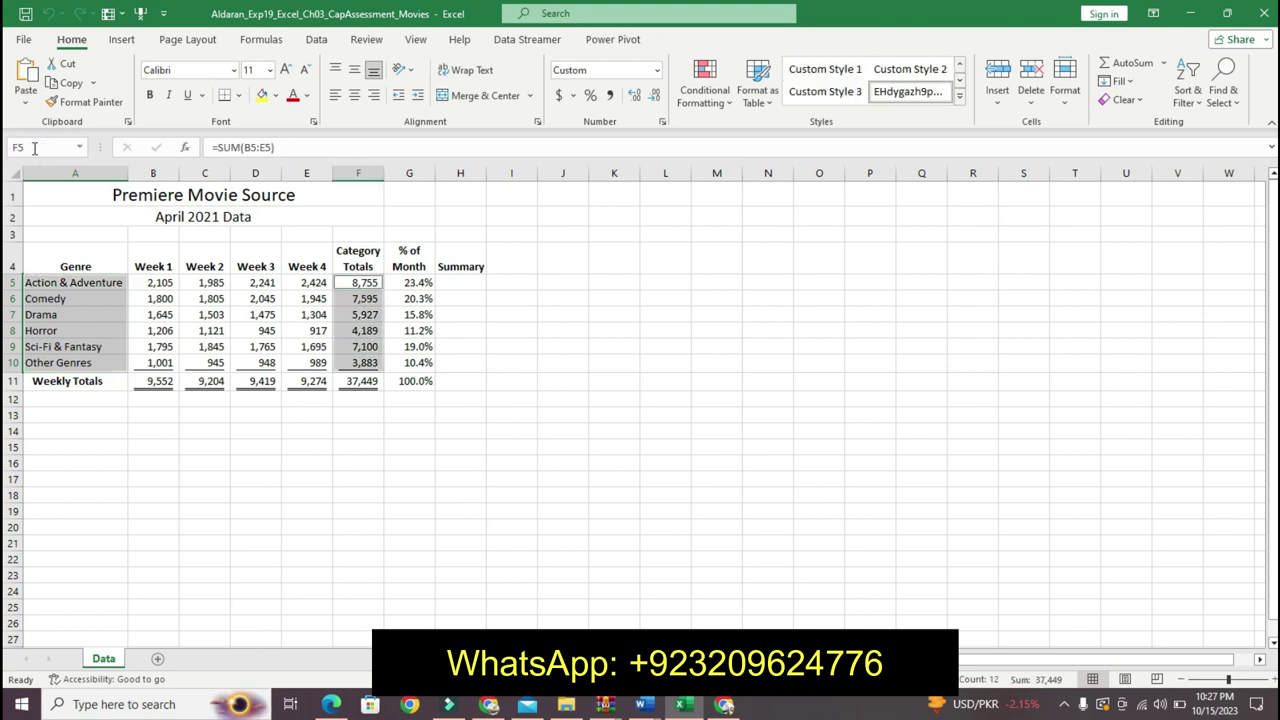
- Recheck the instructions document, then bring up Excel's Insert tab chart commands
left_click(643, 704)
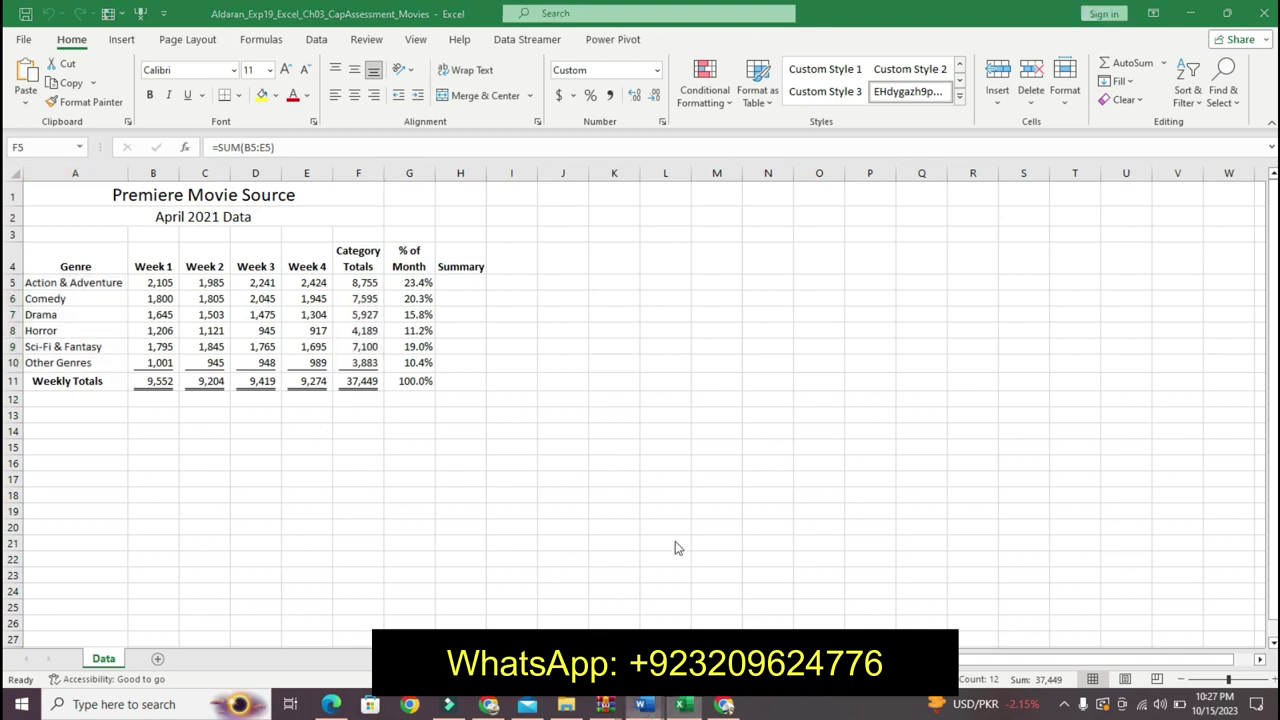
mouse_move(643, 704)
left_click(730, 600)
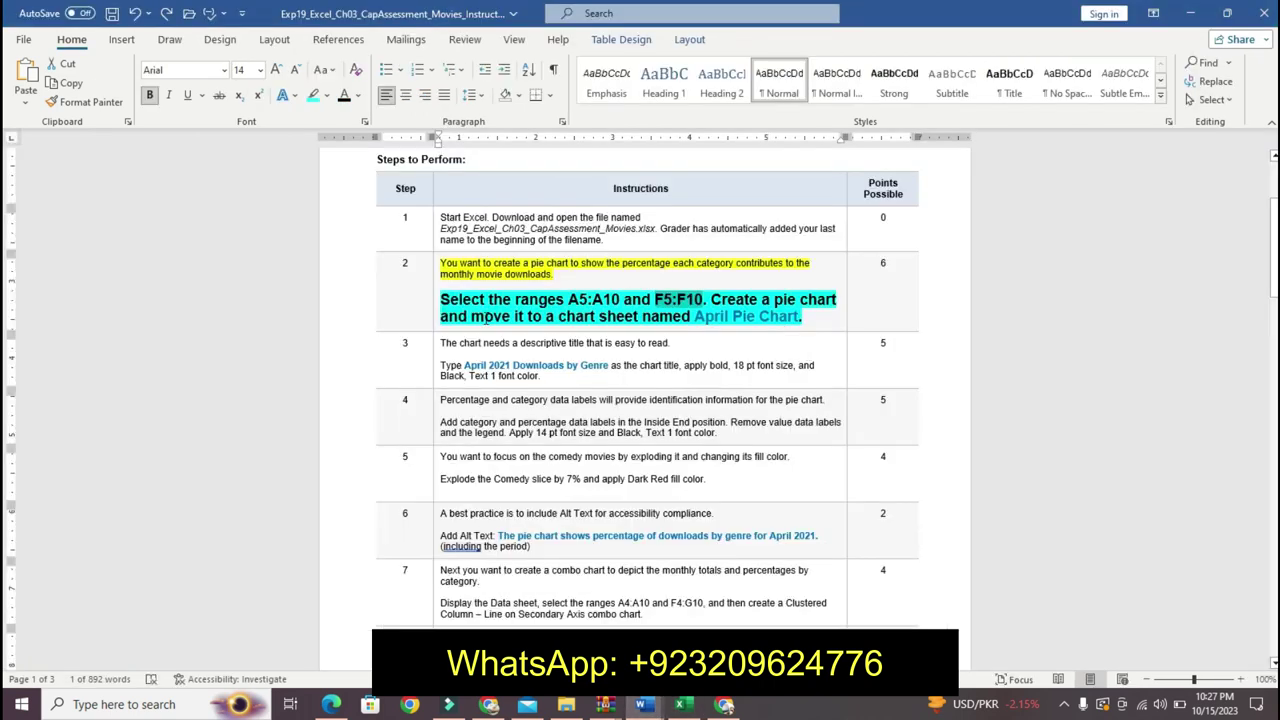
left_click(682, 704)
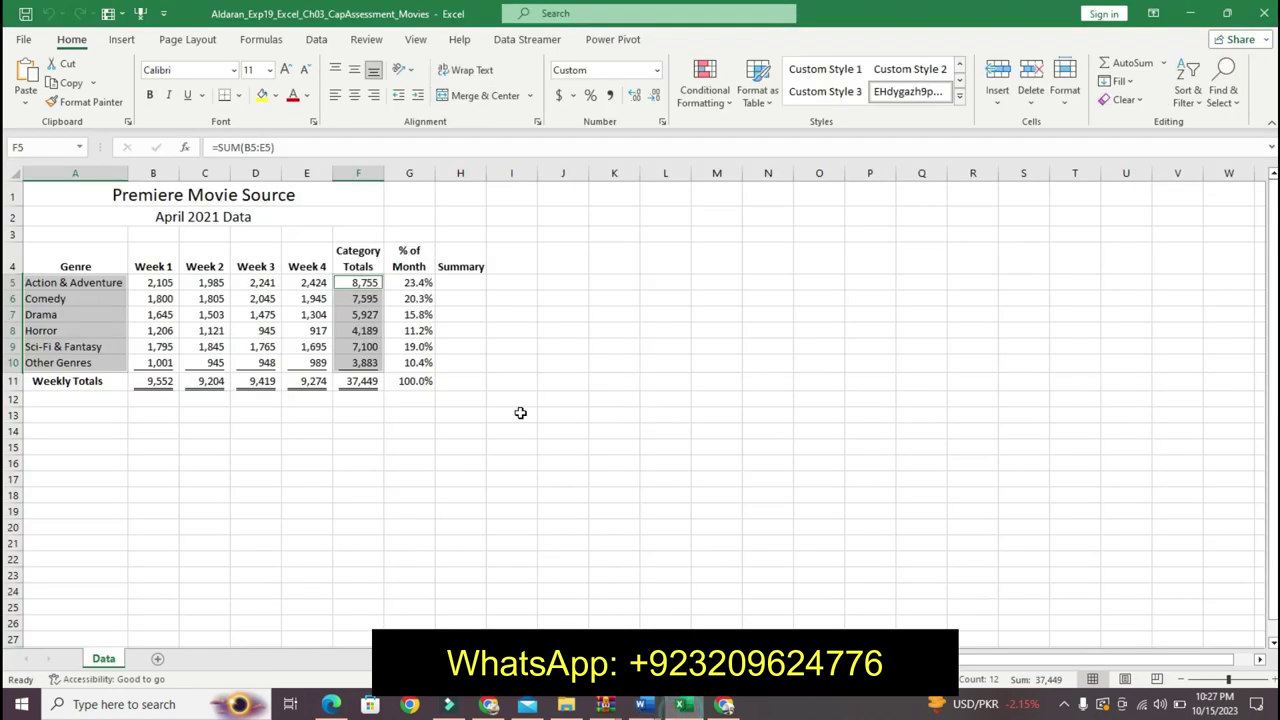
left_click(121, 39)
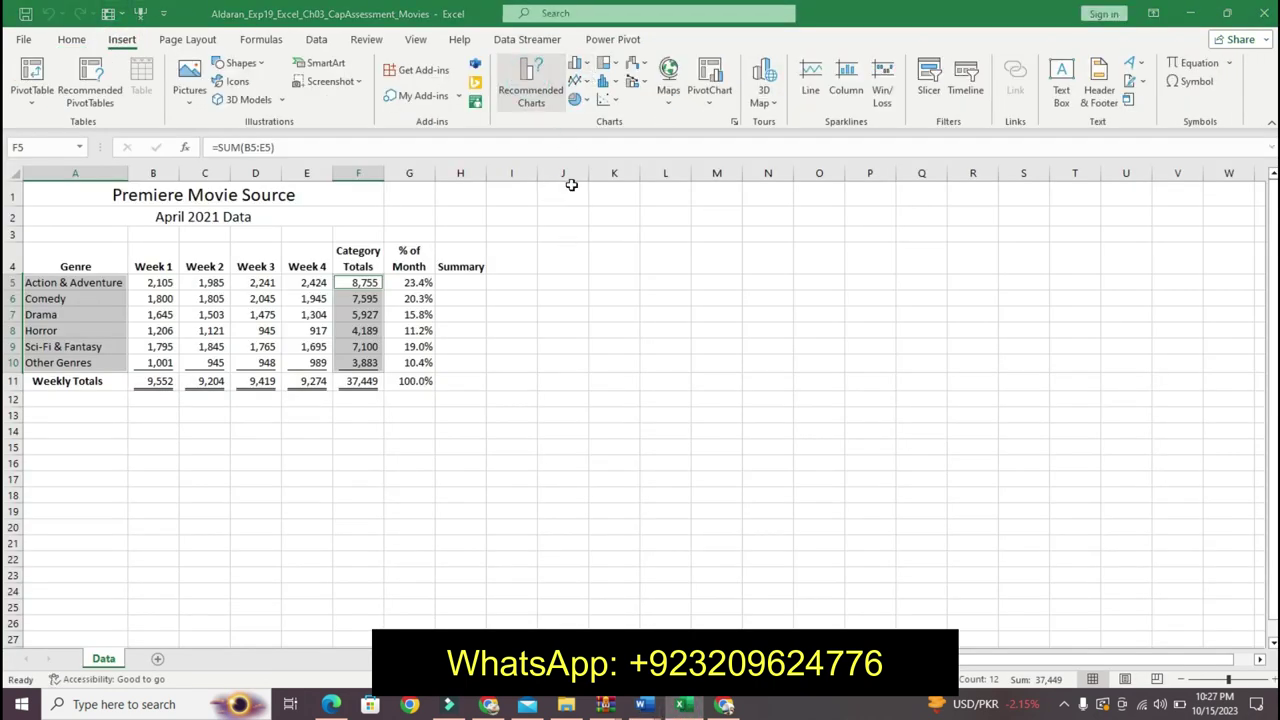
- Insert a pie chart of the genre totals from the All Charts list
left_click(520, 141)
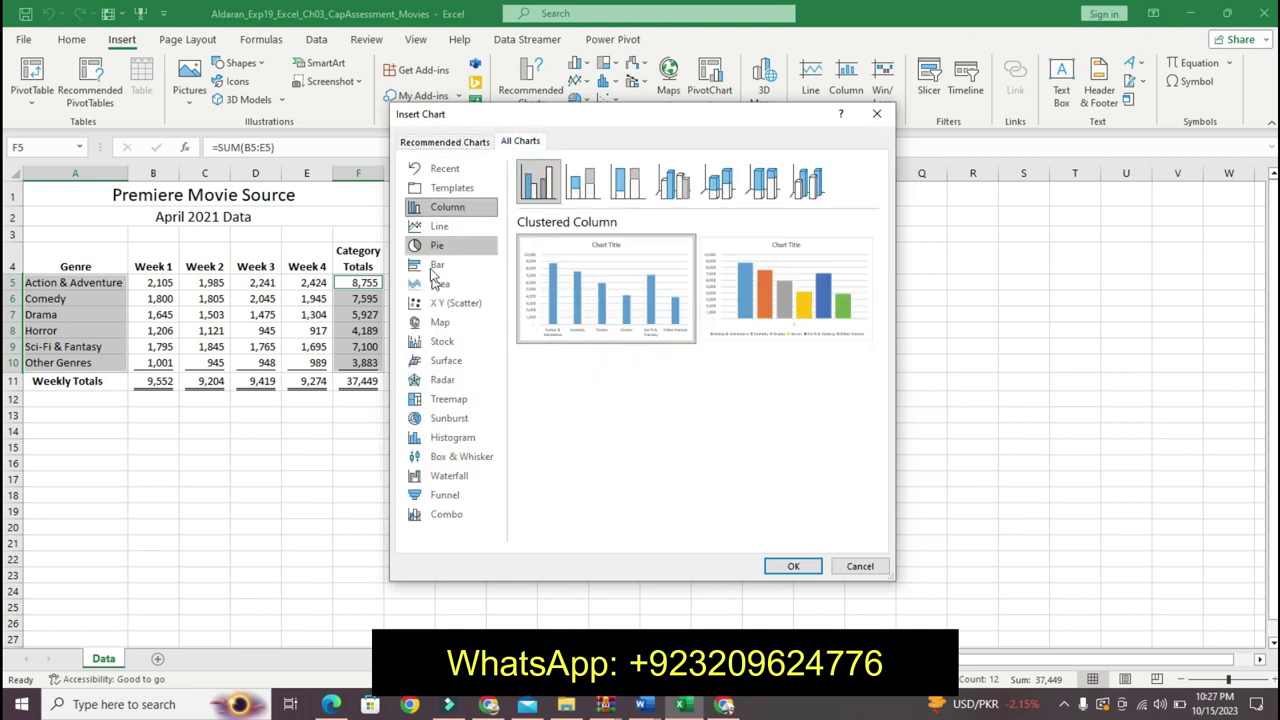
left_click(452, 246)
left_click(788, 566)
- Move the pie chart to a new chart sheet named 'April Pie Chart'
left_click(935, 90)
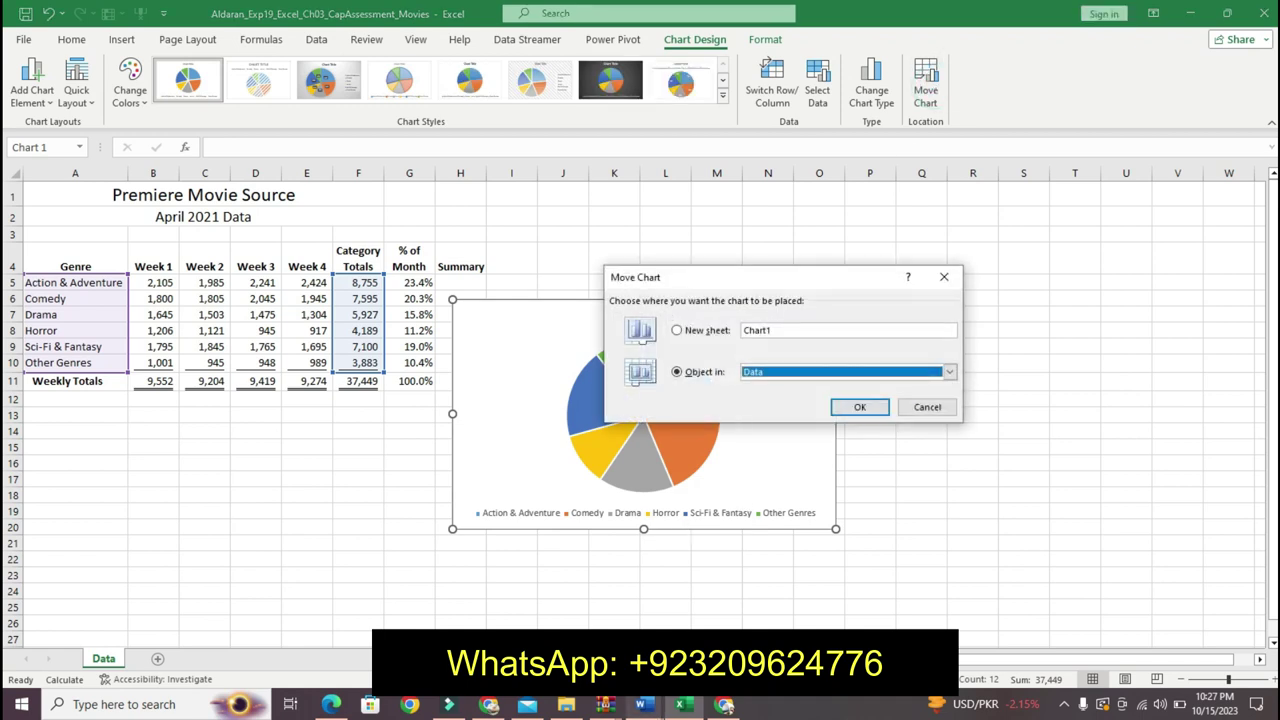
mouse_move(641, 704)
left_click(712, 615)
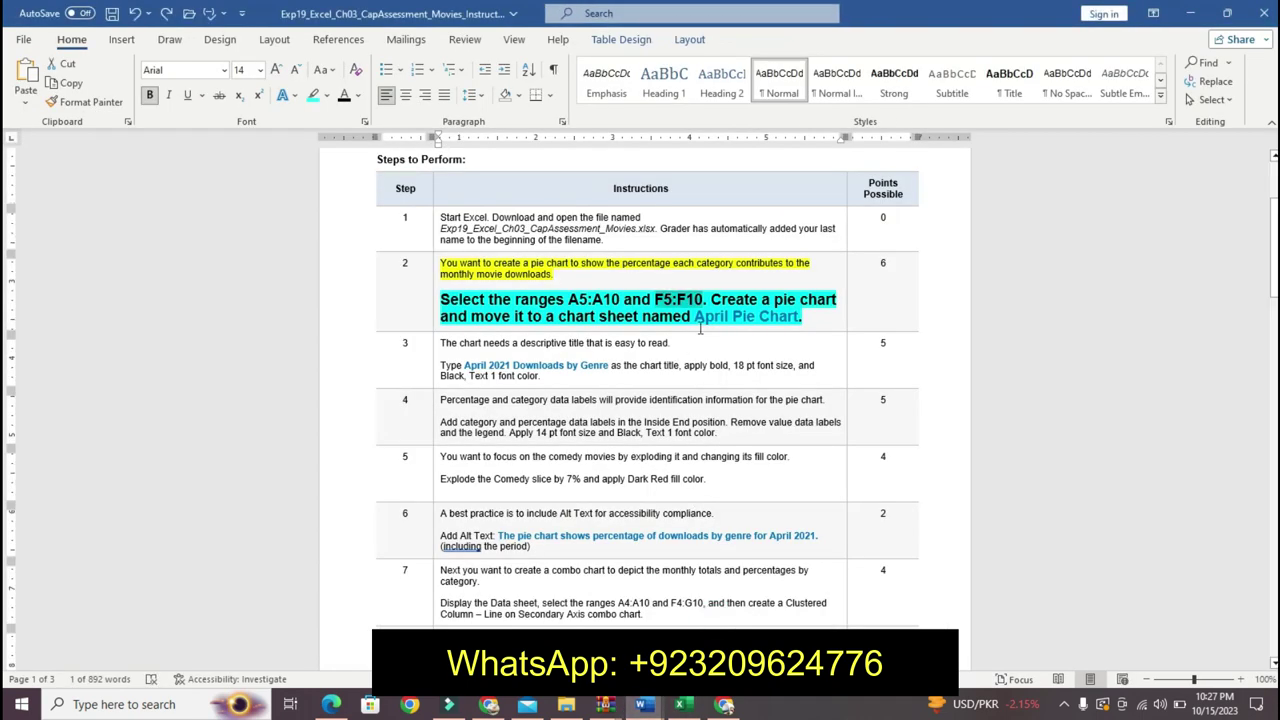
left_click_drag(695, 316, 799, 317)
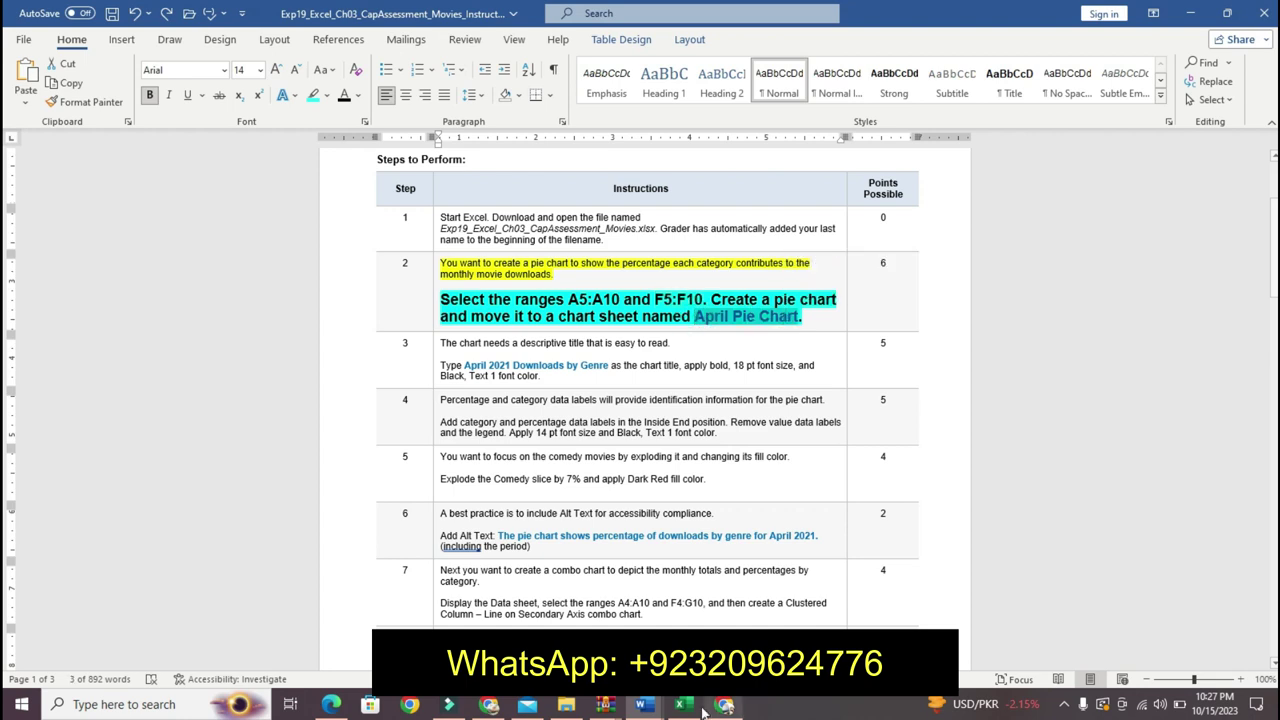
key("alt+Tab")
left_click(728, 334)
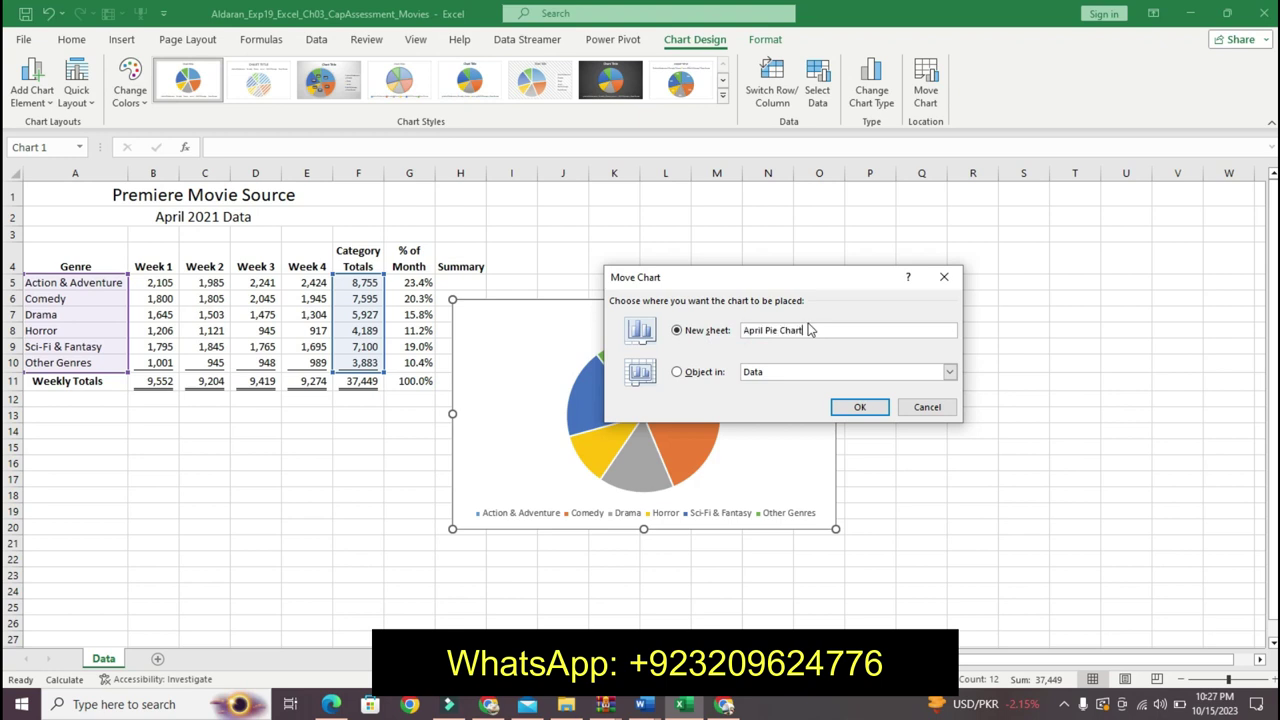
left_click(845, 405)
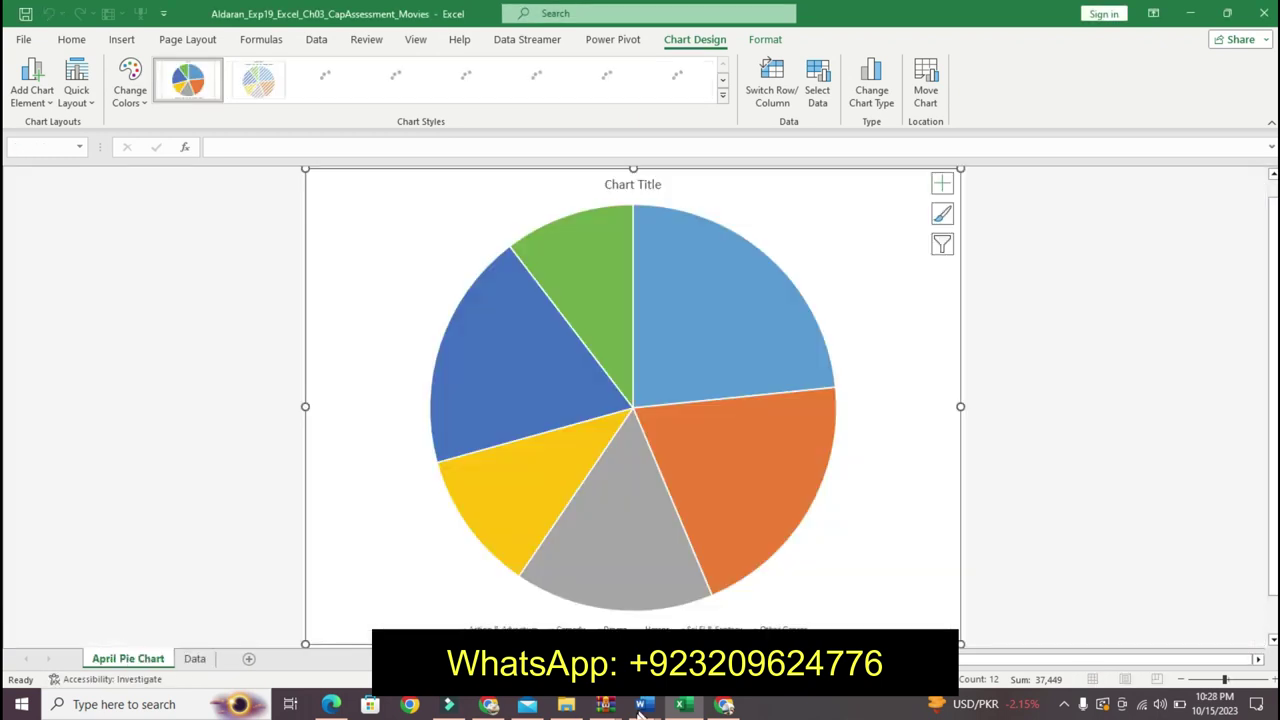
mouse_move(641, 710)
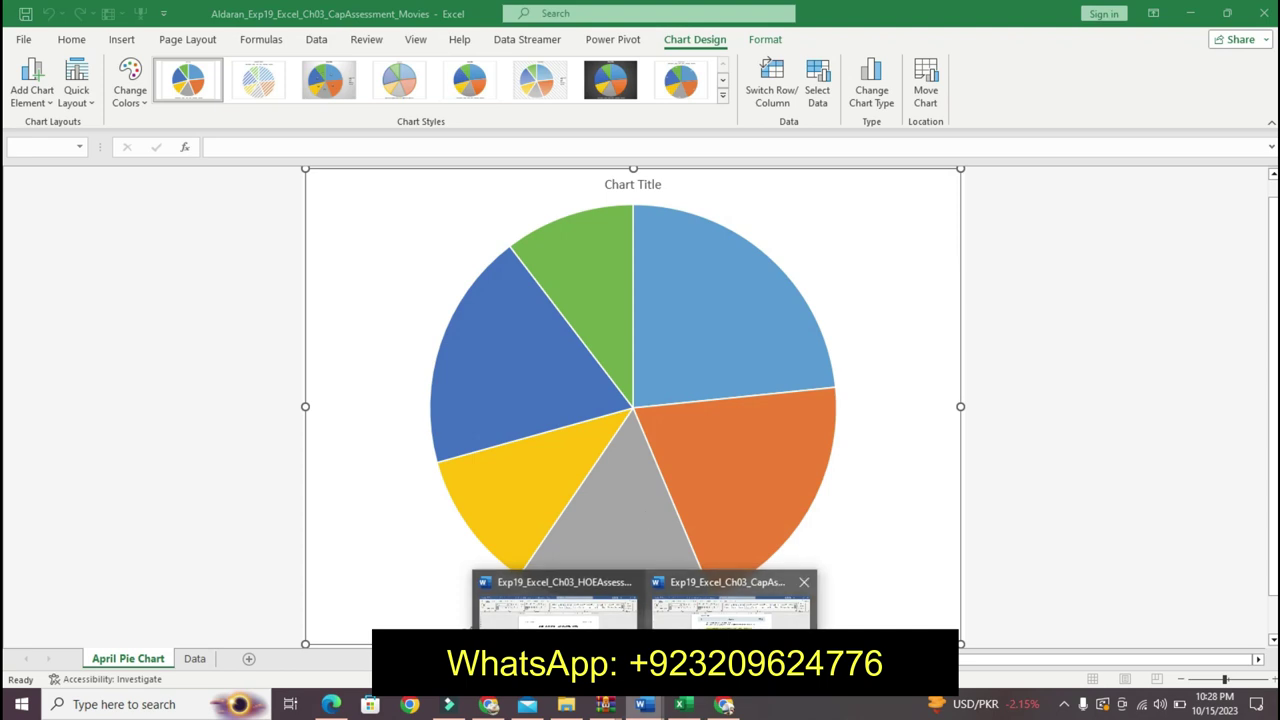
left_click(720, 595)
- Undo the Step 2 formatting and highlight Step 3's first sentence in yellow
left_click(707, 399)
key("ctrl+z")
key("ctrl+z")
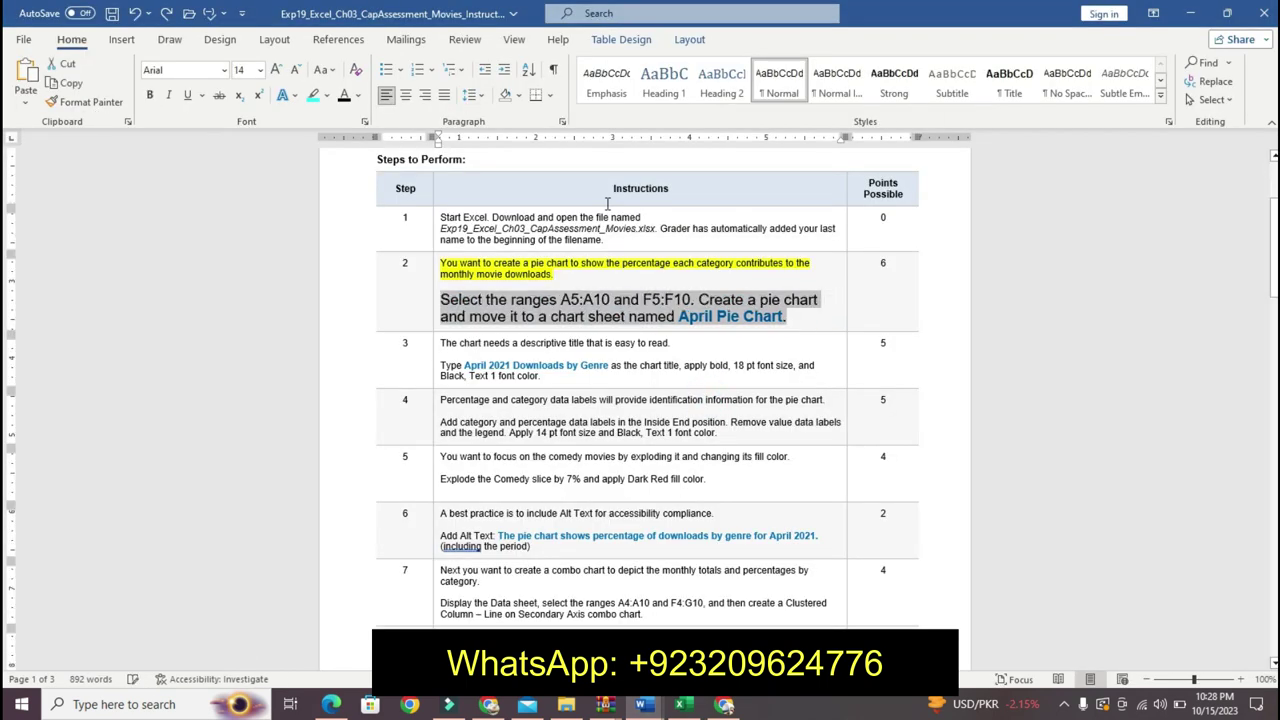
key("ctrl+z")
key("ctrl+z")
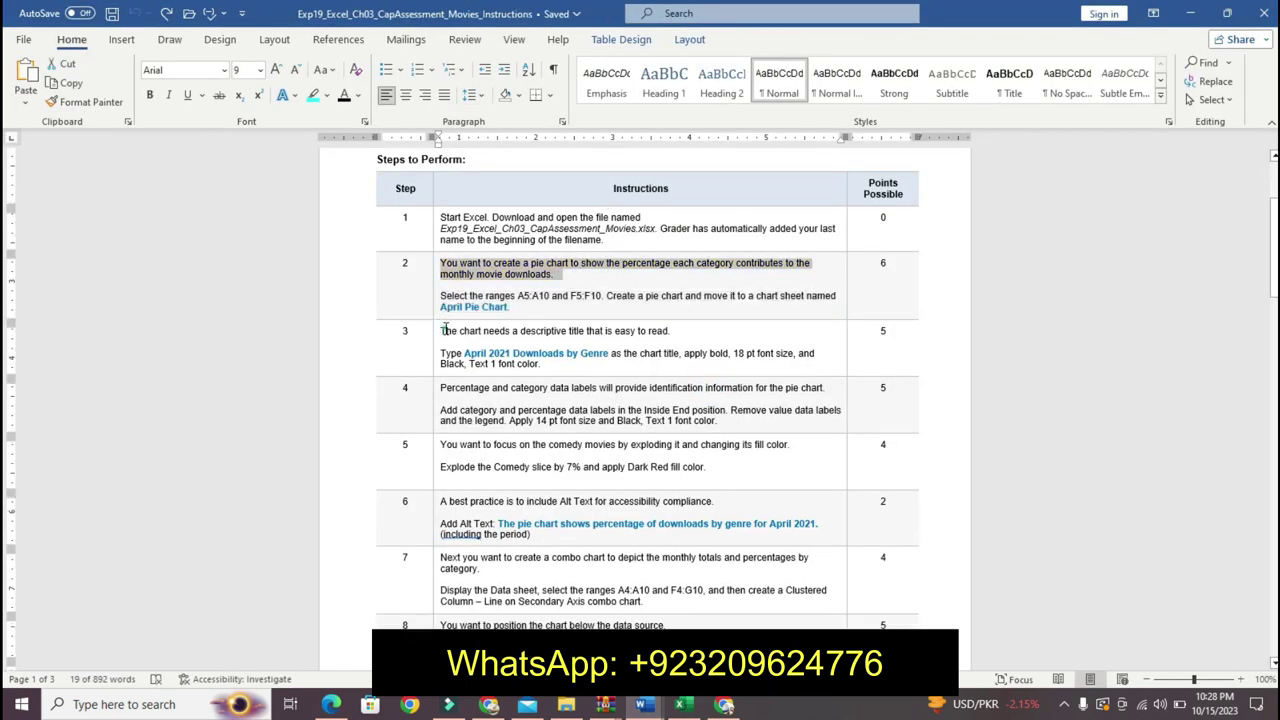
triple_click(443, 330)
left_click(623, 315)
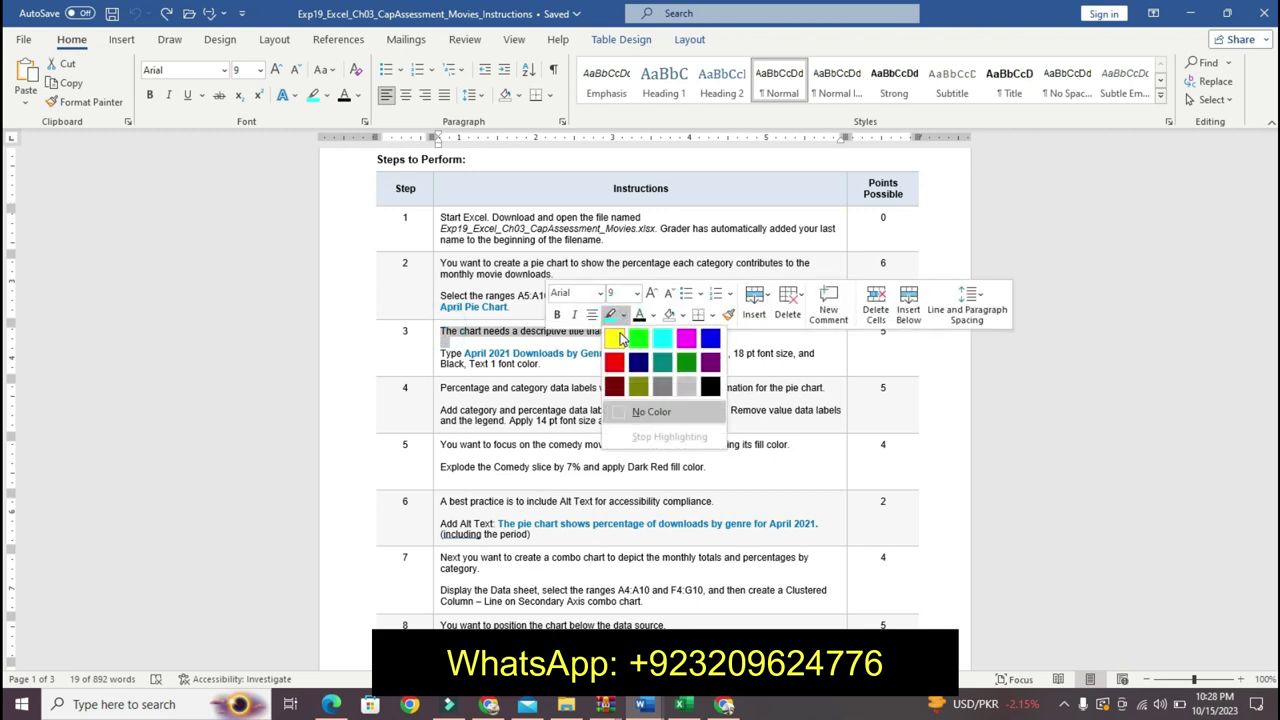
left_click(614, 338)
- Make Step 3's title paragraph 14 pt bold with turquoise highlight, then select 'April 2021 Downloads by Genre'
left_click_drag(441, 353, 543, 363)
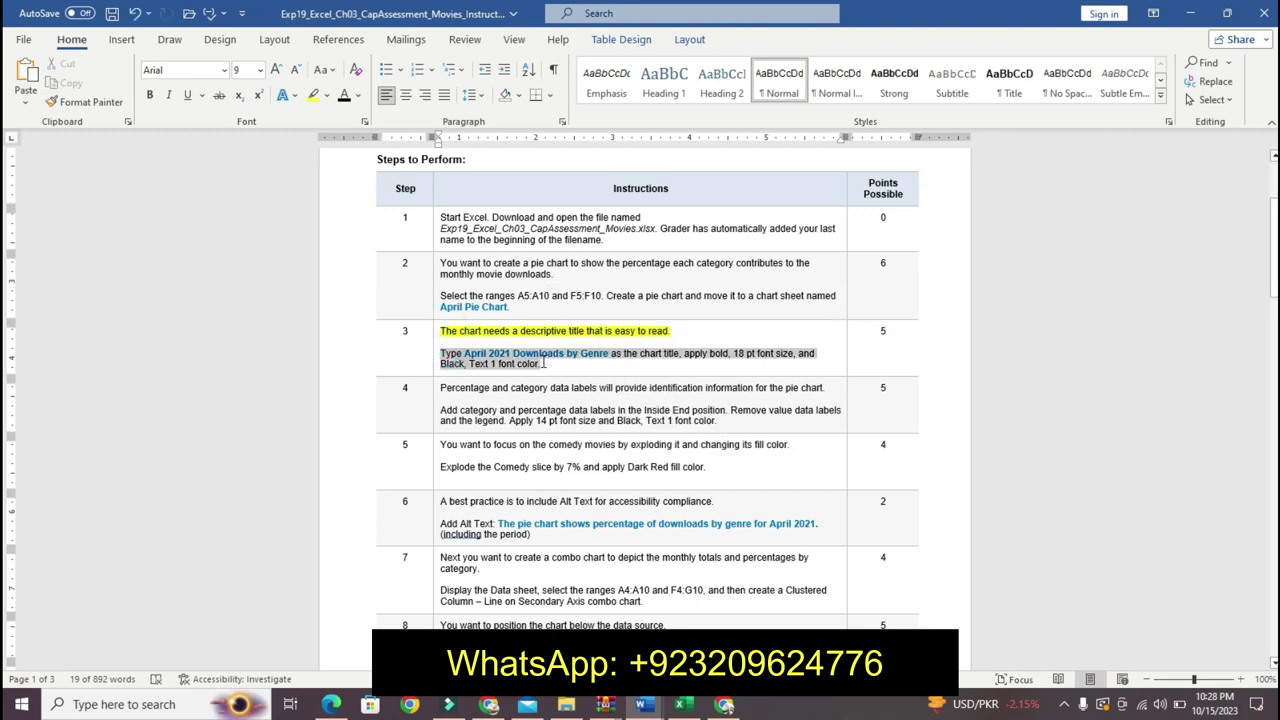
left_click(634, 313)
left_click(615, 425)
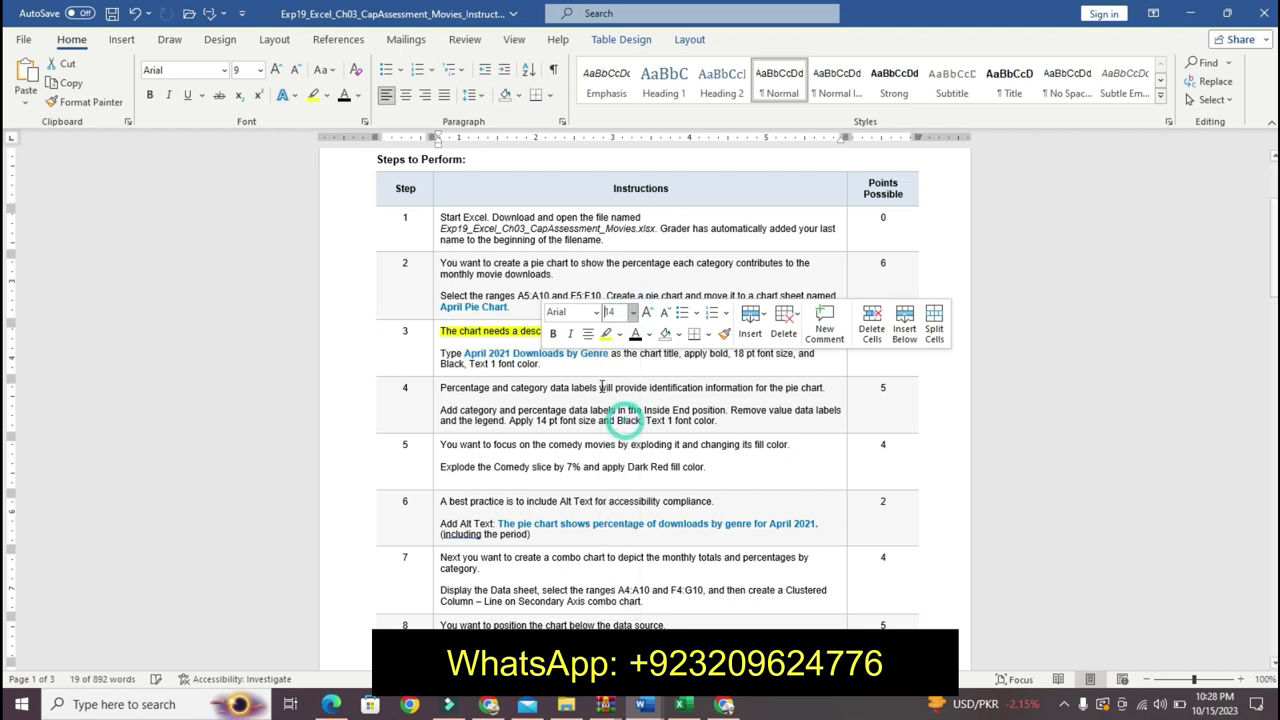
left_click(552, 334)
left_click(620, 335)
left_click(660, 352)
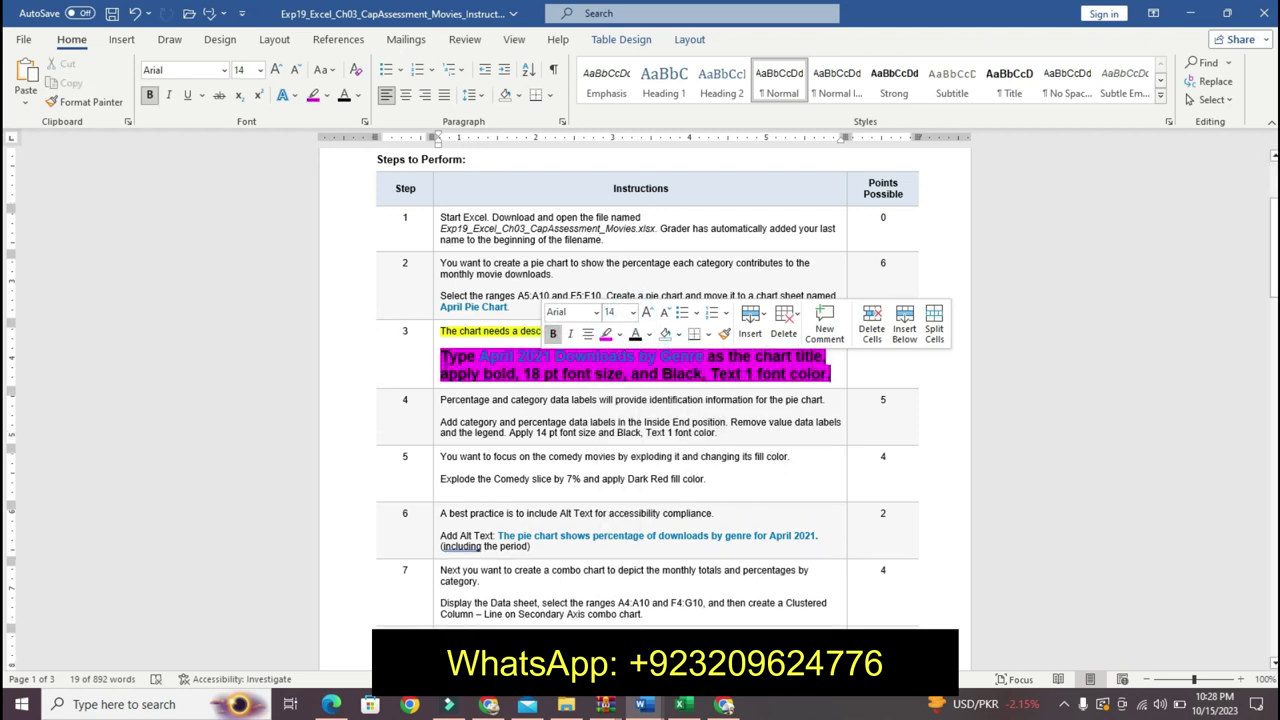
key("ctrl+z")
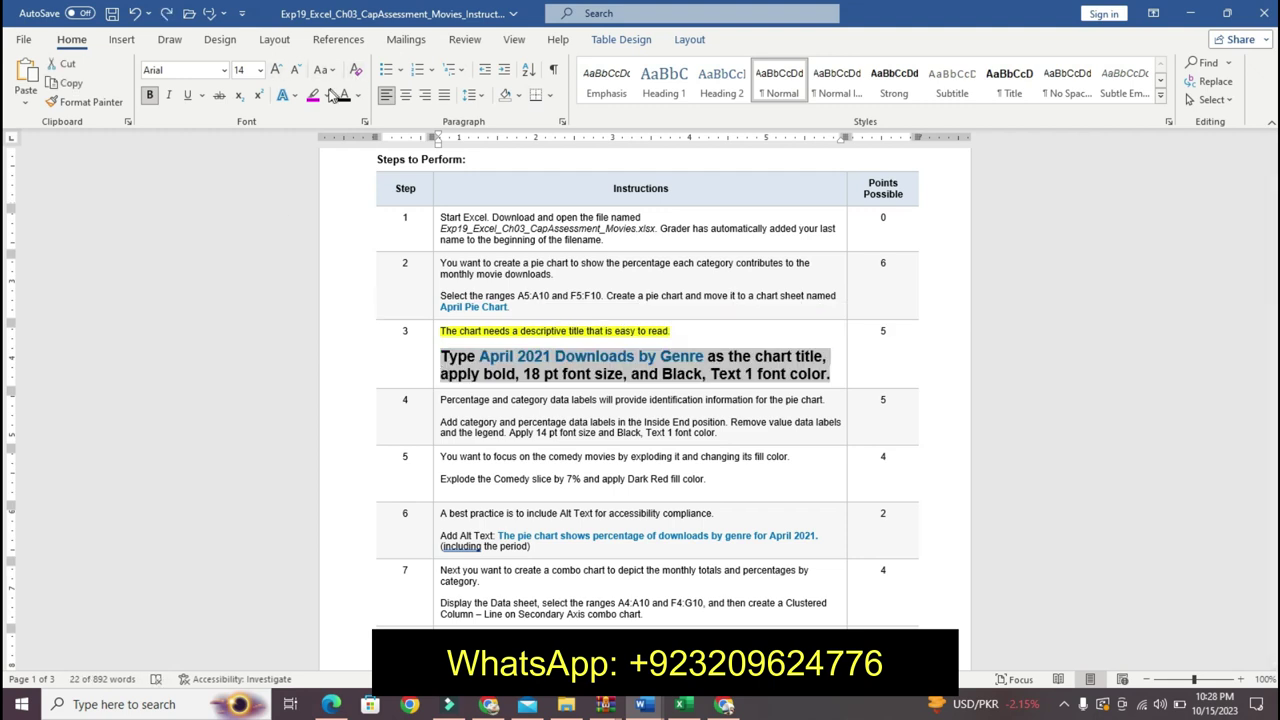
left_click(324, 95)
left_click(372, 126)
left_click(485, 352)
left_click_drag(604, 347, 684, 357)
key("ctrl+c")
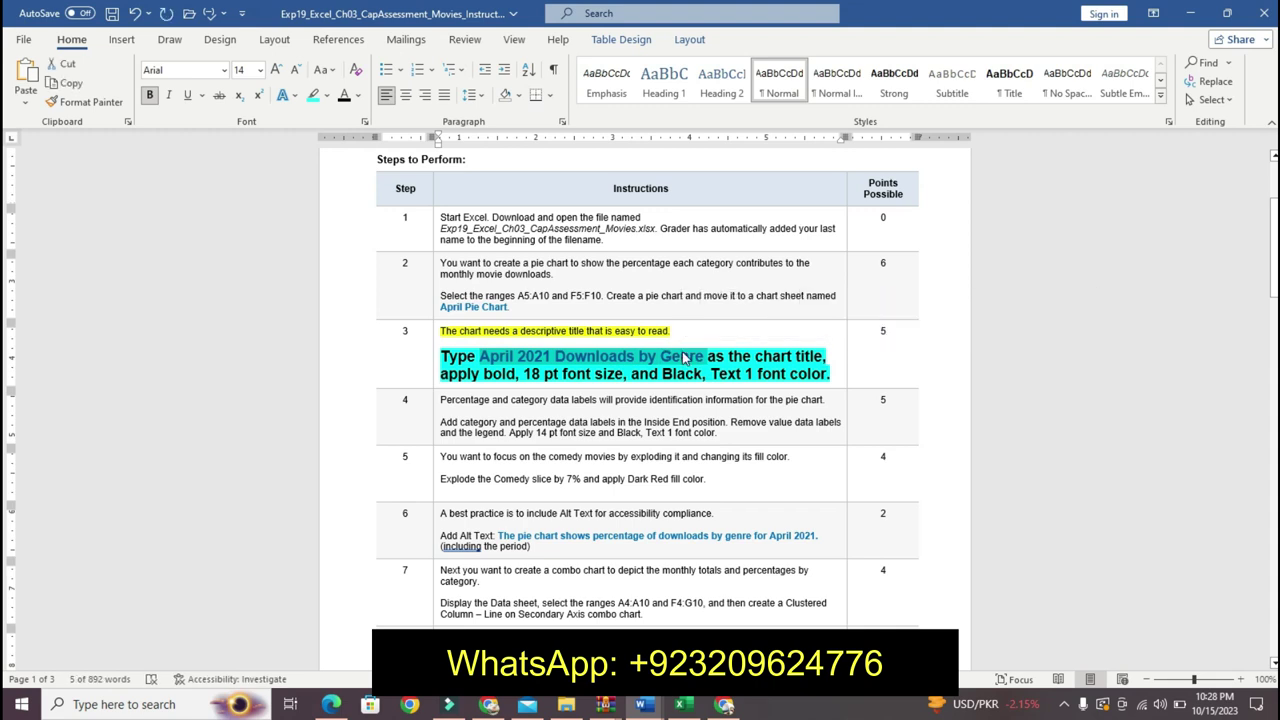
left_click(683, 704)
- Replace the pie chart title with the pasted text 'April 2021 Downloads by Genre'
left_click(612, 188)
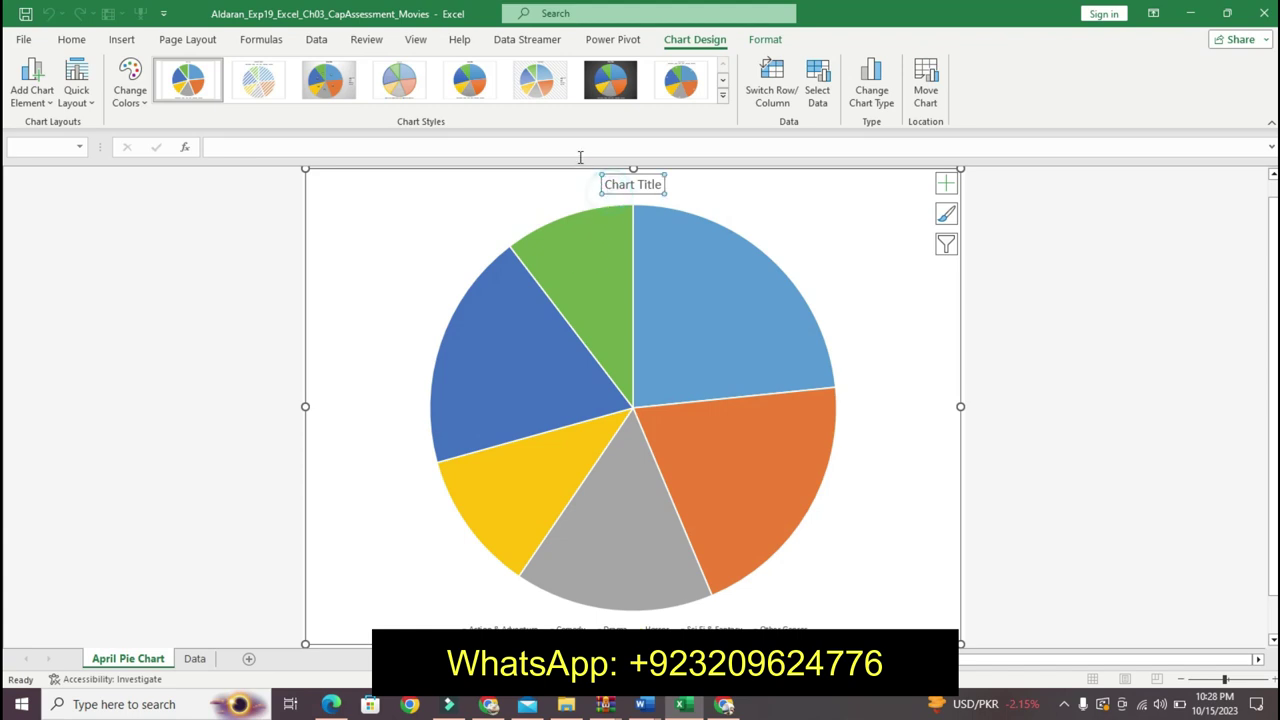
left_click(573, 149)
key("ctrl+v")
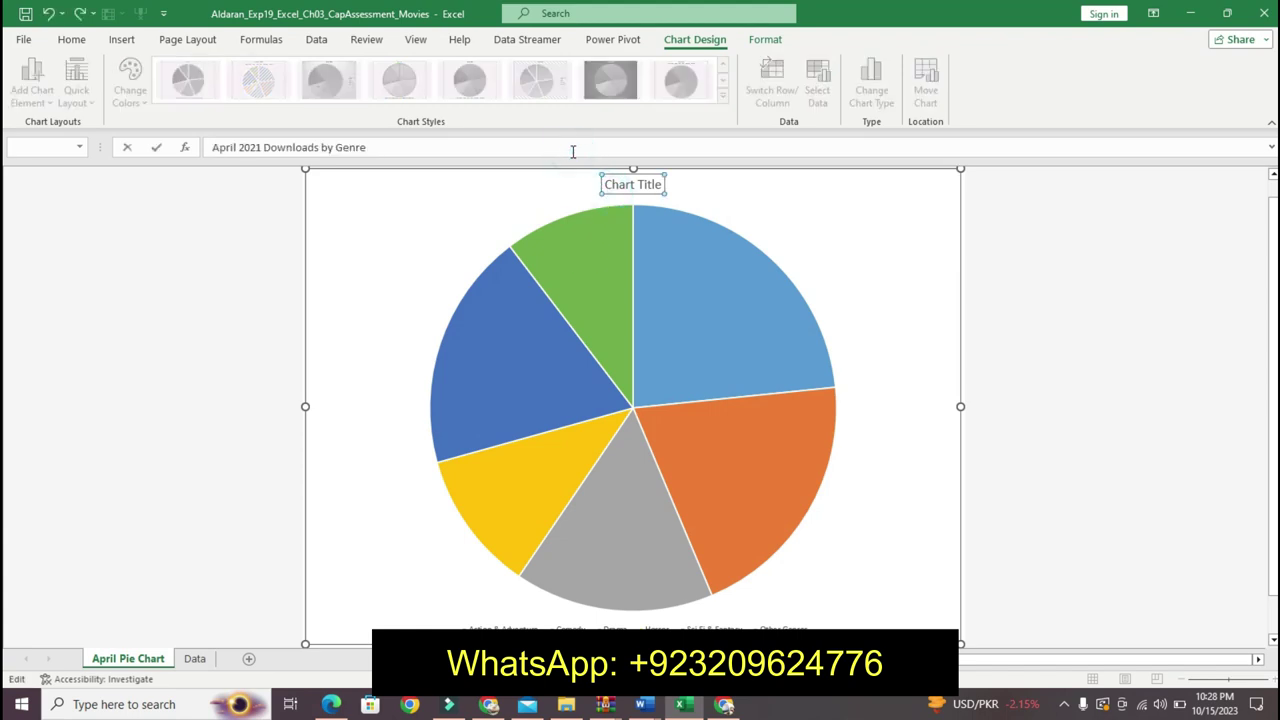
key("Return")
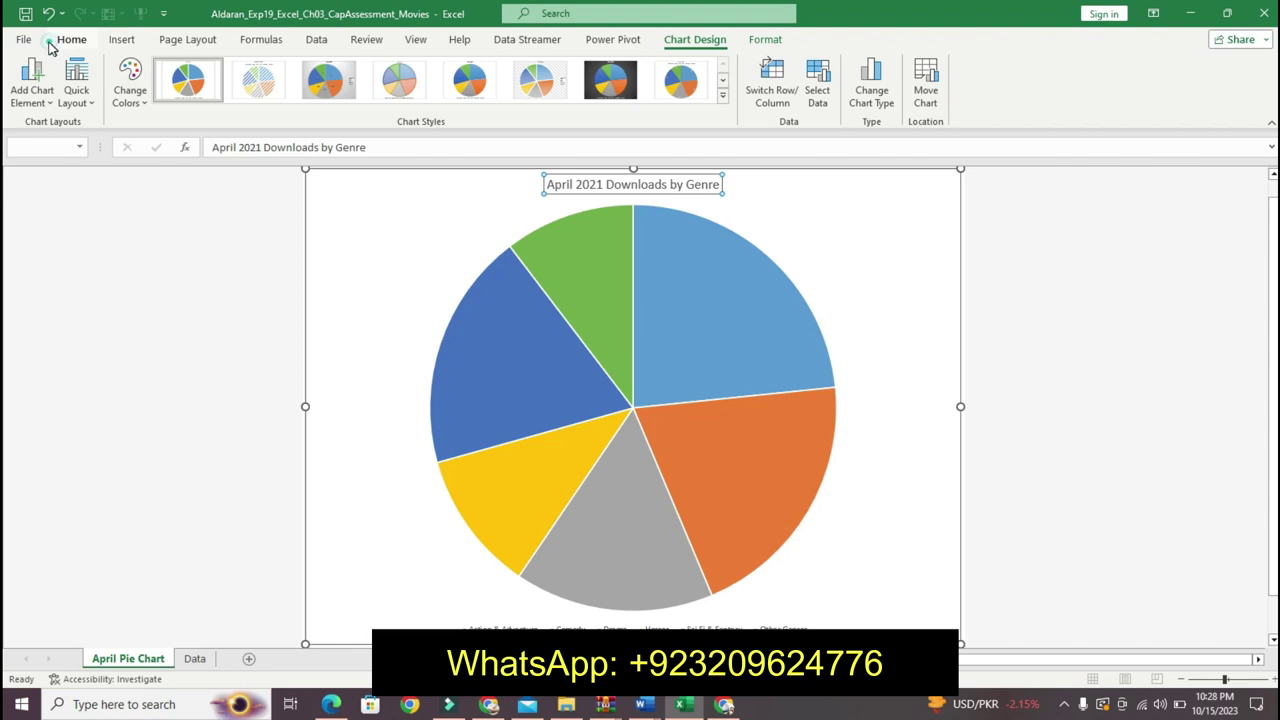
- Format the chart title bold, 18 pt, in Black, Text 1
left_click(62, 42)
left_click(150, 95)
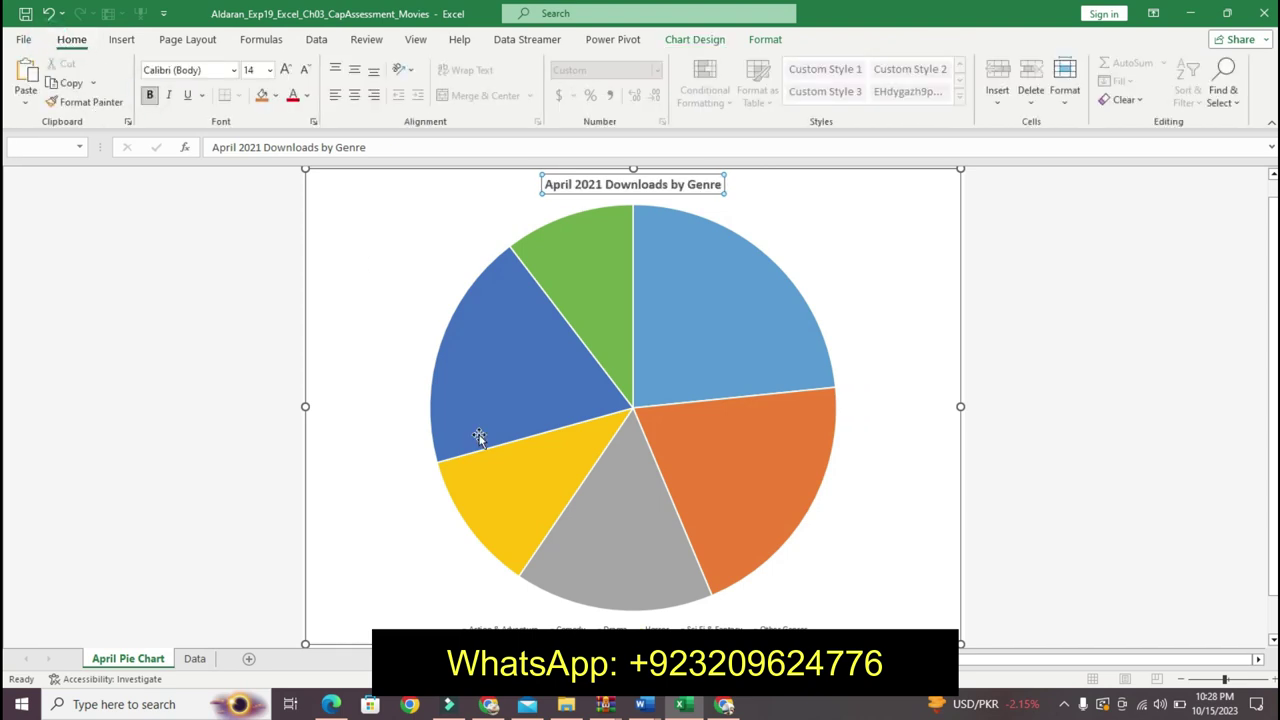
left_click(643, 705)
mouse_move(730, 600)
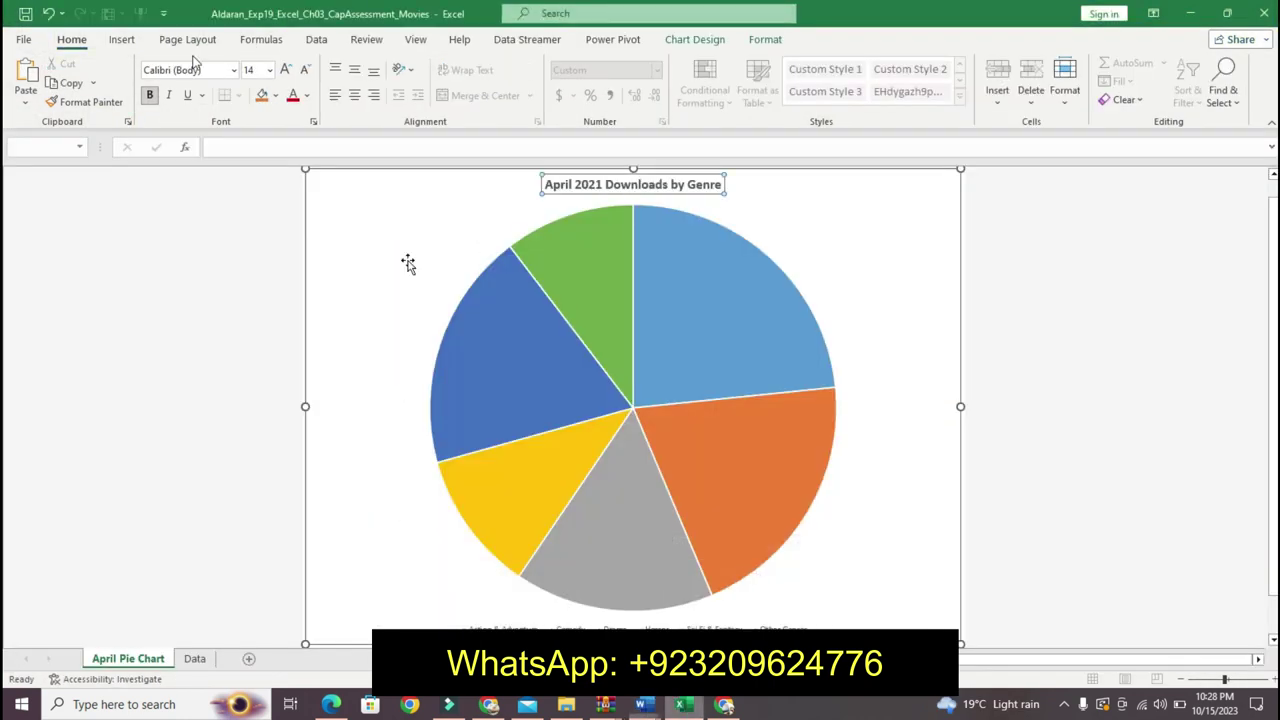
left_click(269, 70)
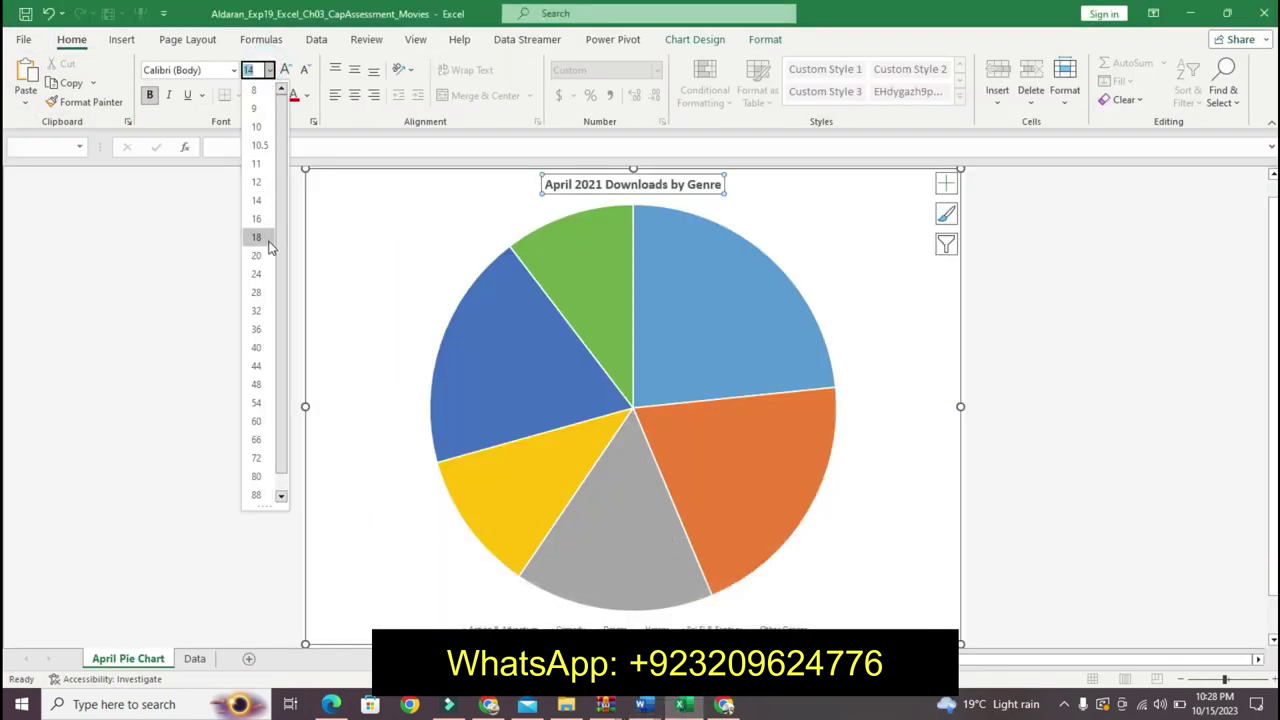
left_click(268, 241)
left_click(307, 95)
left_click(306, 160)
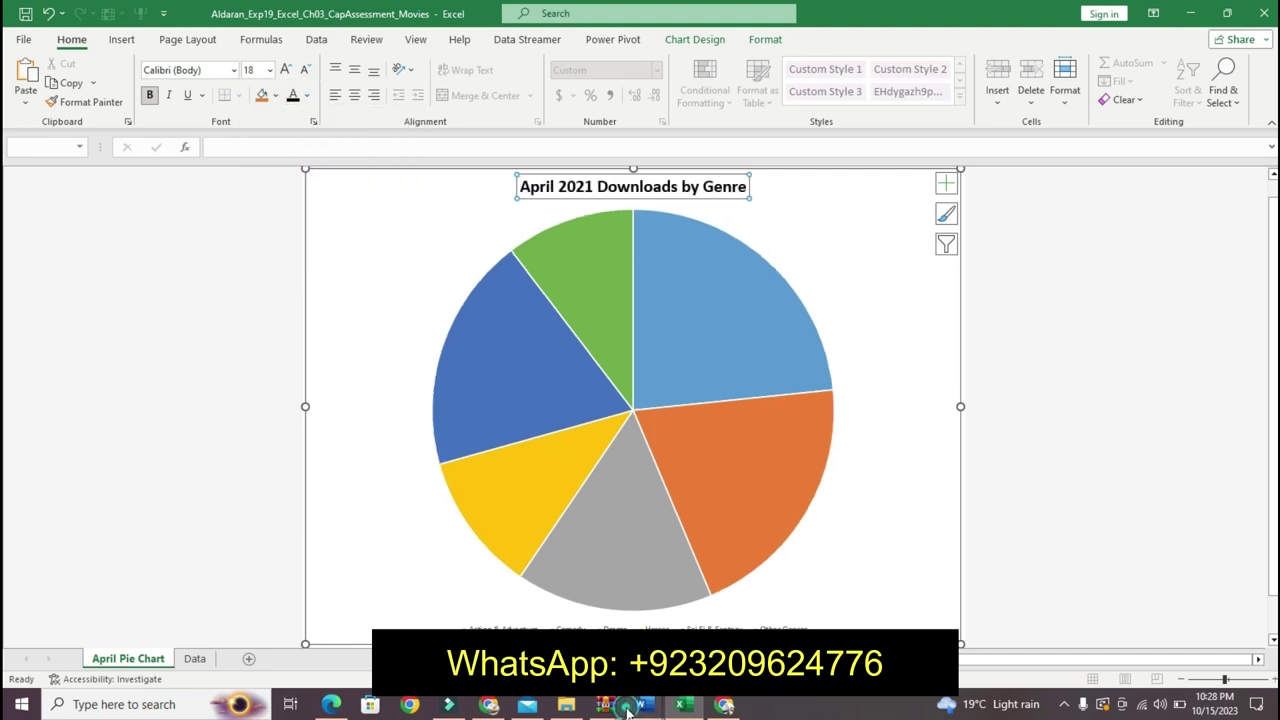
- Undo the Step 3 emphasis and highlight Step 4's first line in yellow
mouse_move(643, 704)
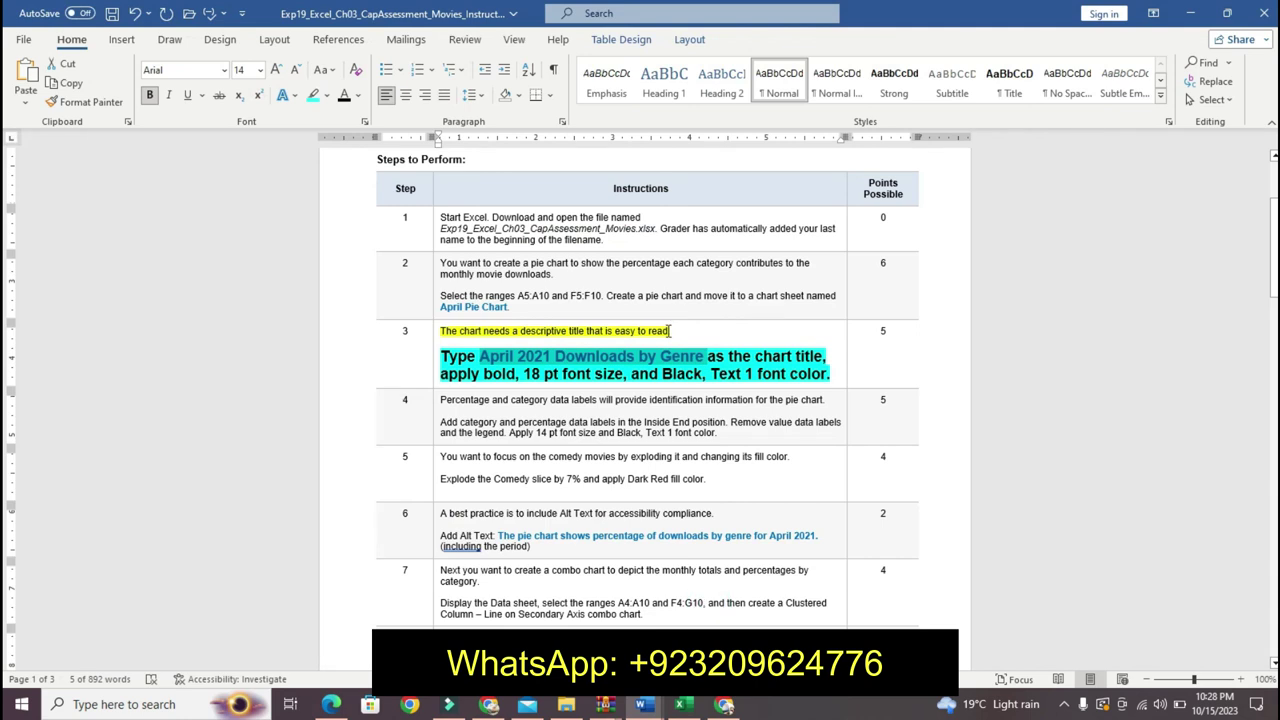
key("ctrl+z")
key("ctrl+z")
key("ctrl+z")
key("ctrl+z")
left_click_drag(1273, 240, 1273, 248)
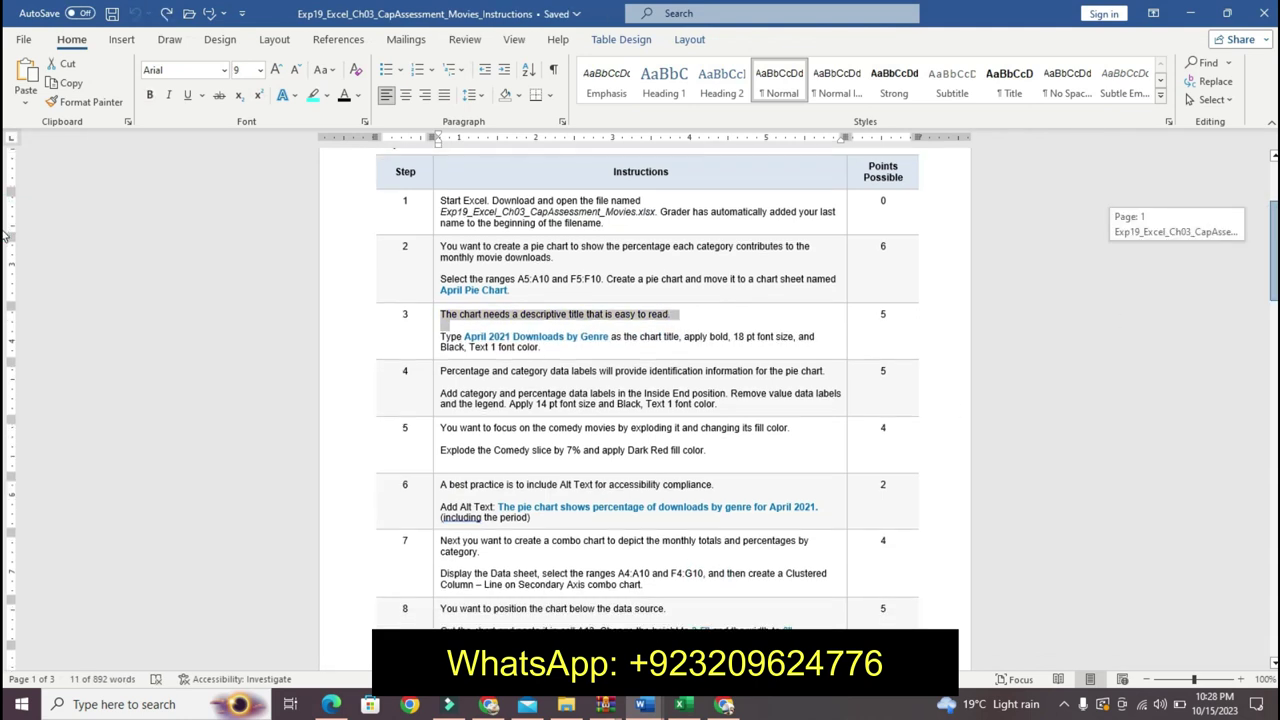
triple_click(453, 370)
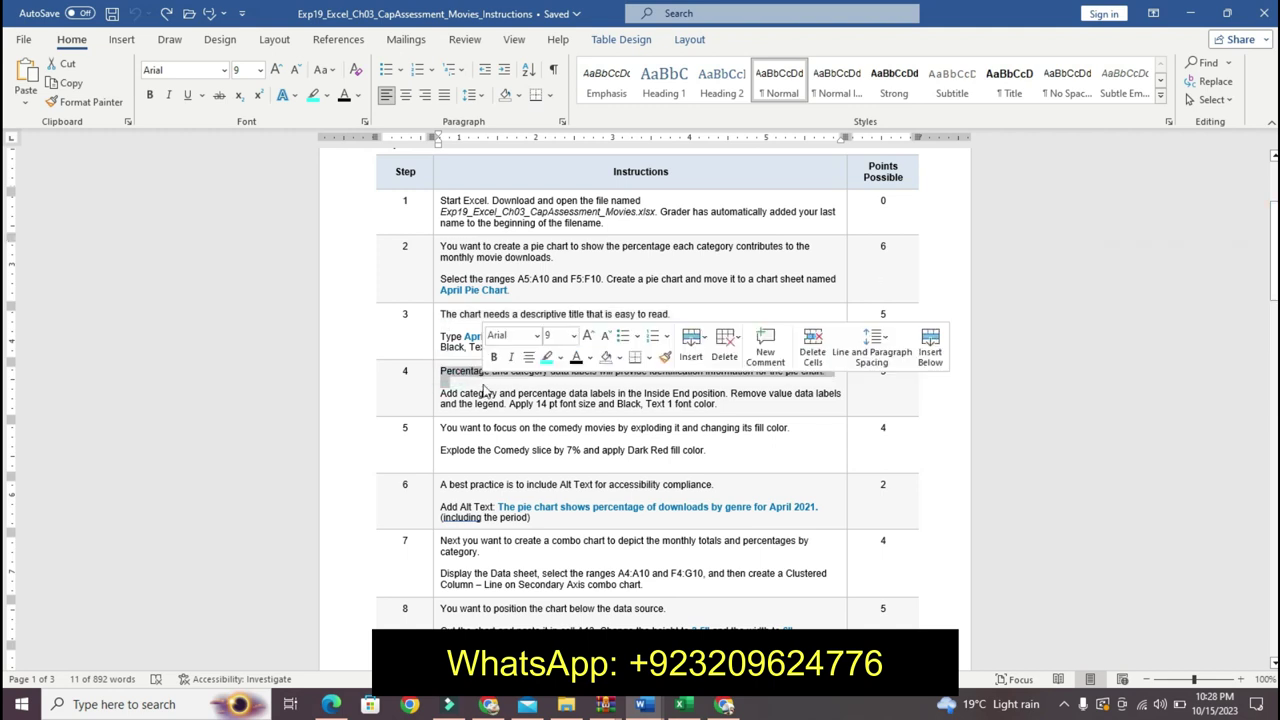
left_click(563, 362)
left_click(557, 386)
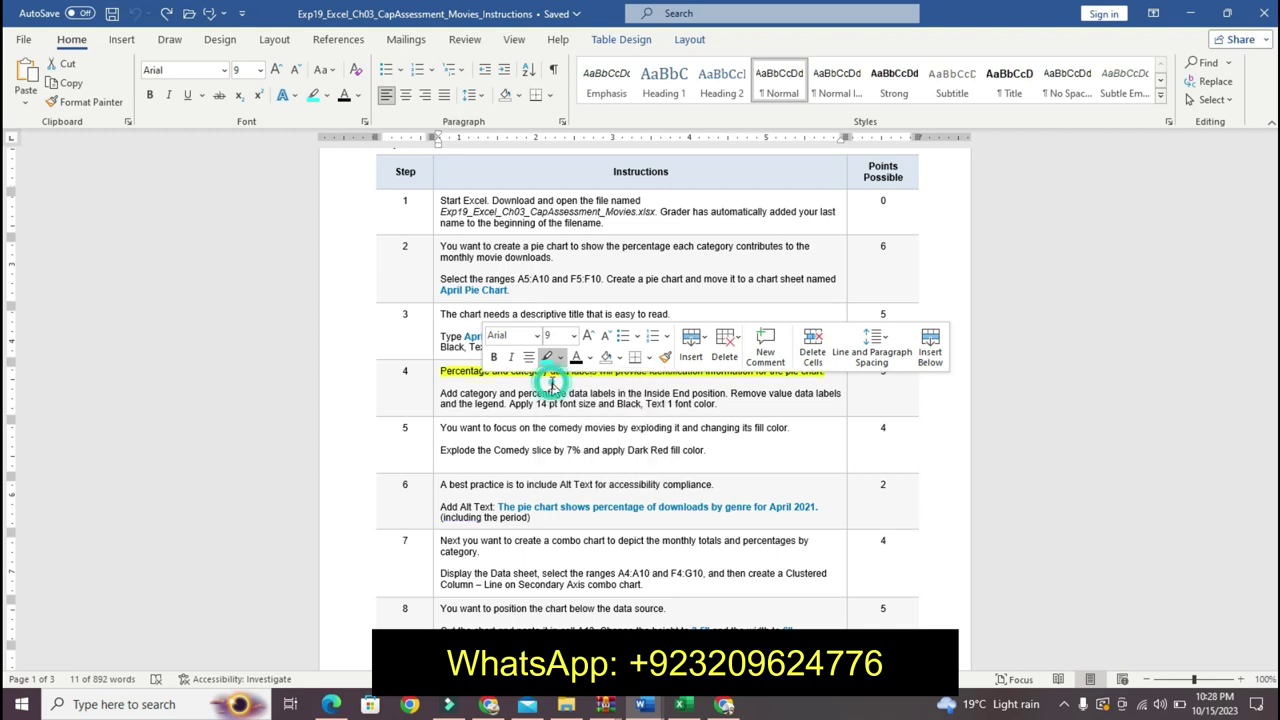
left_click(462, 390)
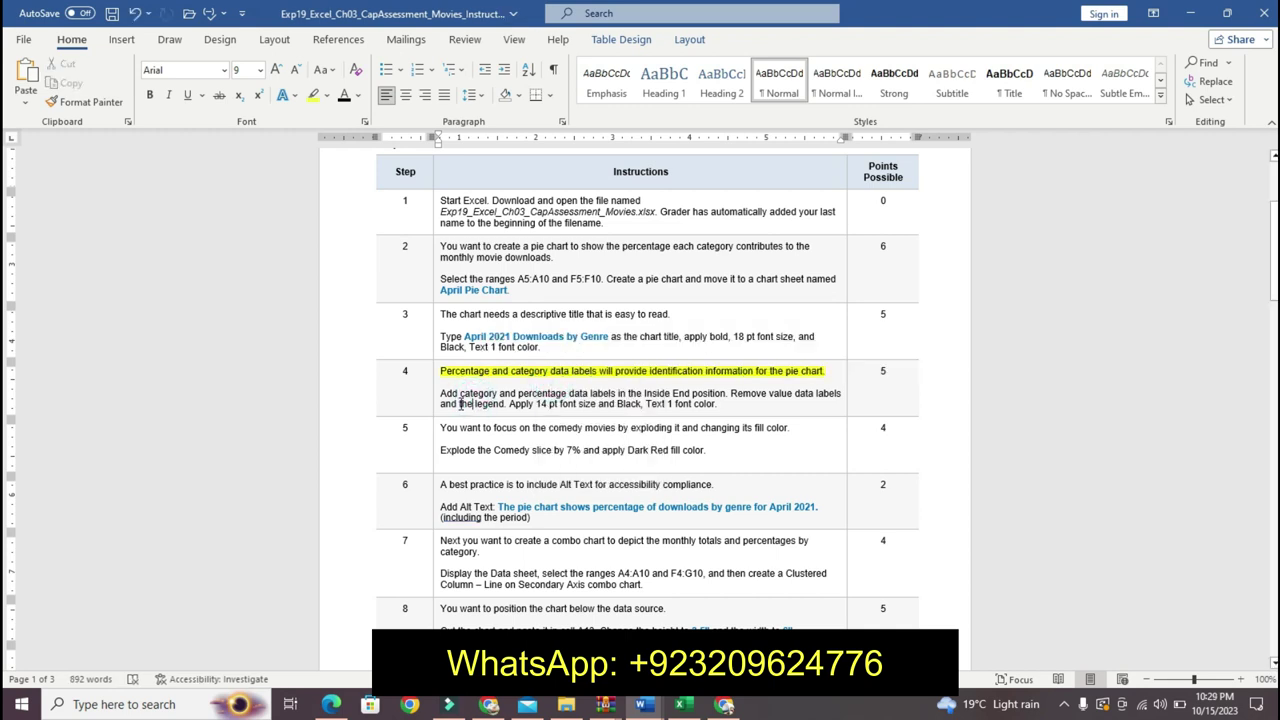
- Make Step 4's data label instructions 12 pt bold with cyan highlight
triple_click(441, 397)
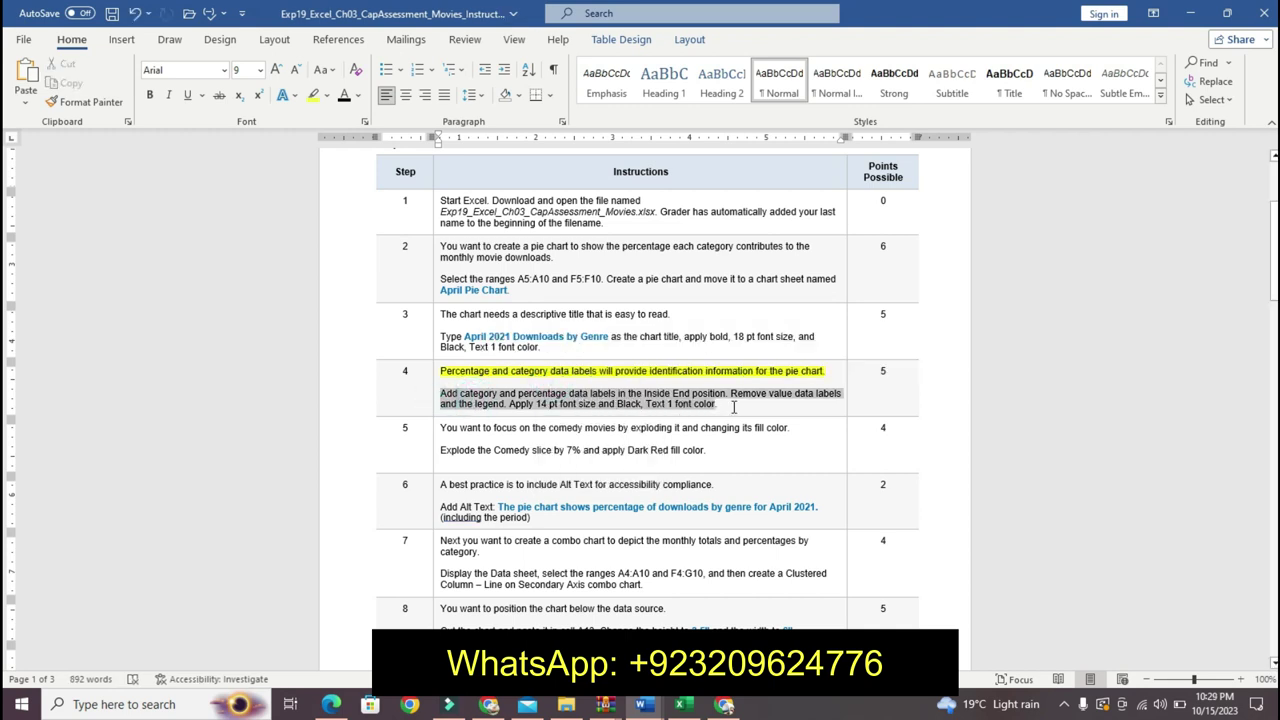
left_click(847, 362)
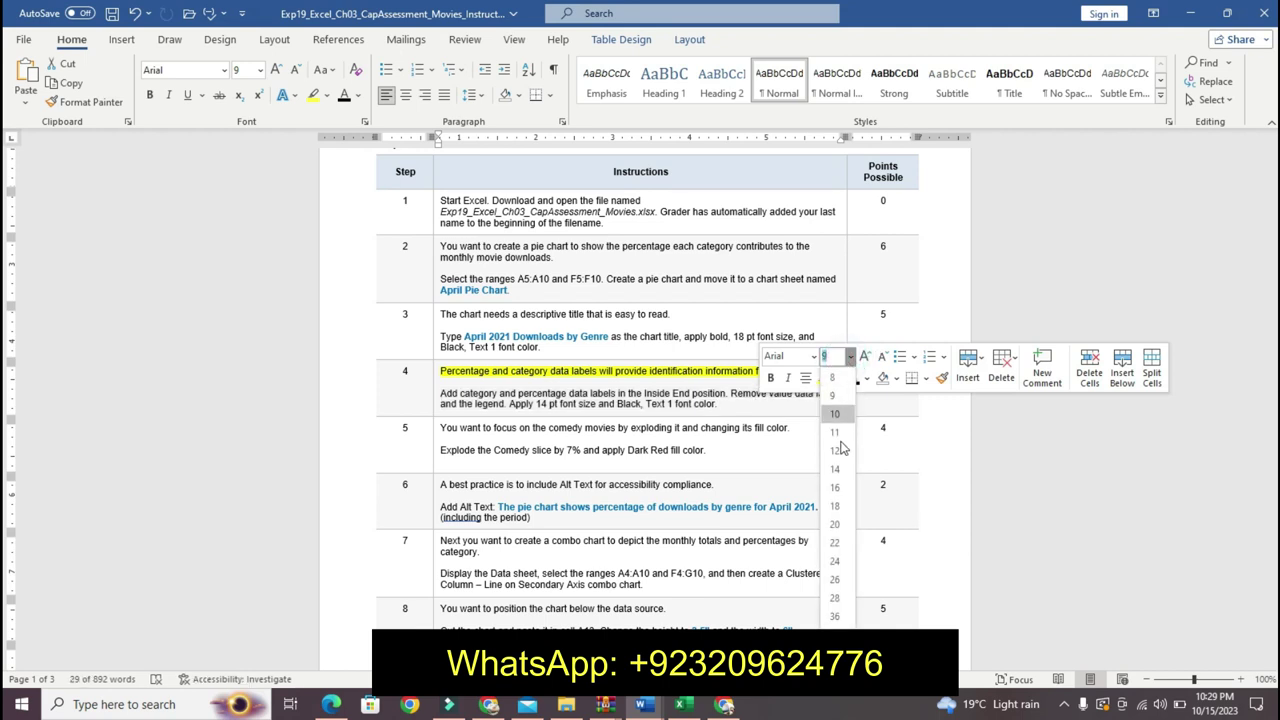
left_click(837, 449)
left_click(770, 377)
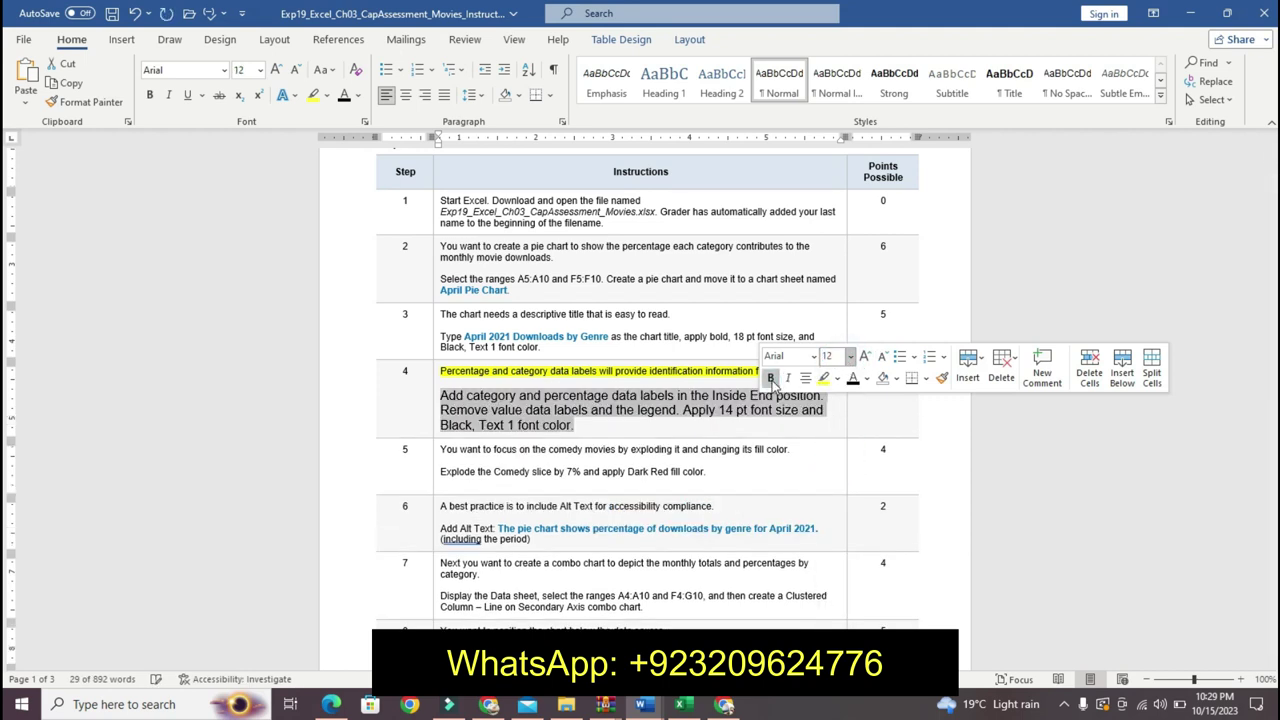
left_click(837, 383)
left_click(885, 403)
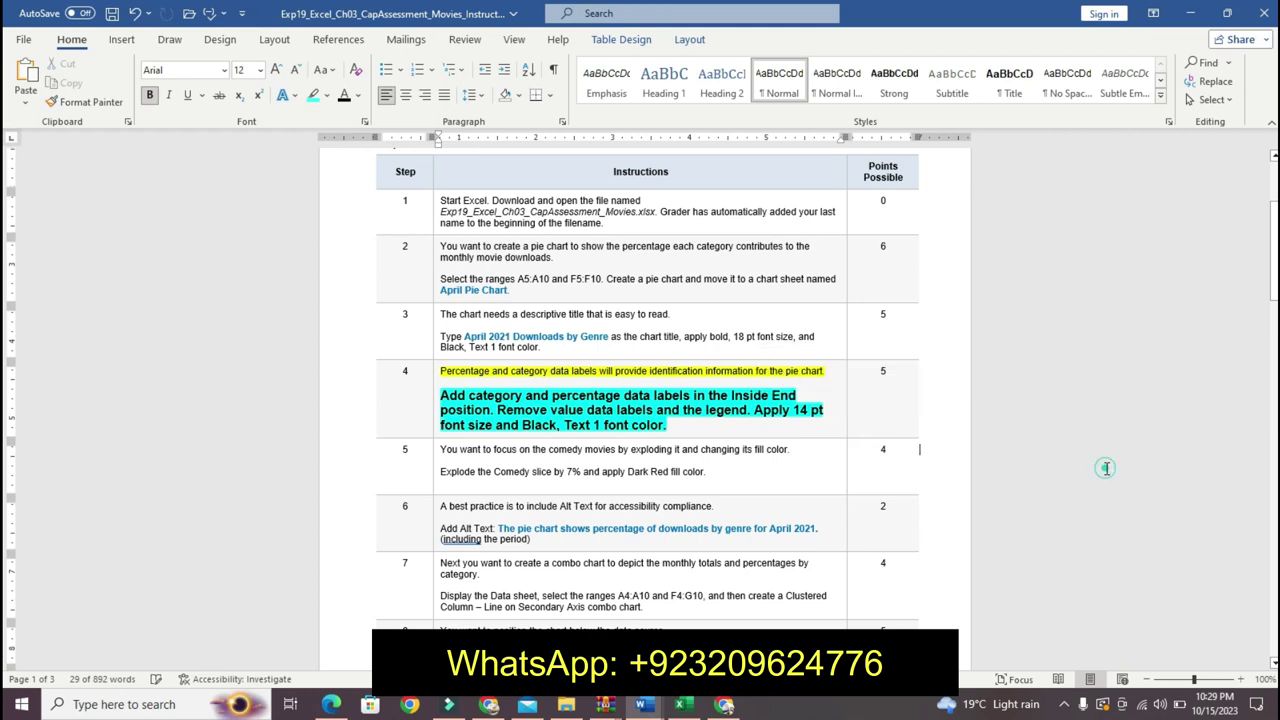
left_click(1003, 512)
- Compare the Excel pie chart with the instructions and return to the chart
left_click(680, 705)
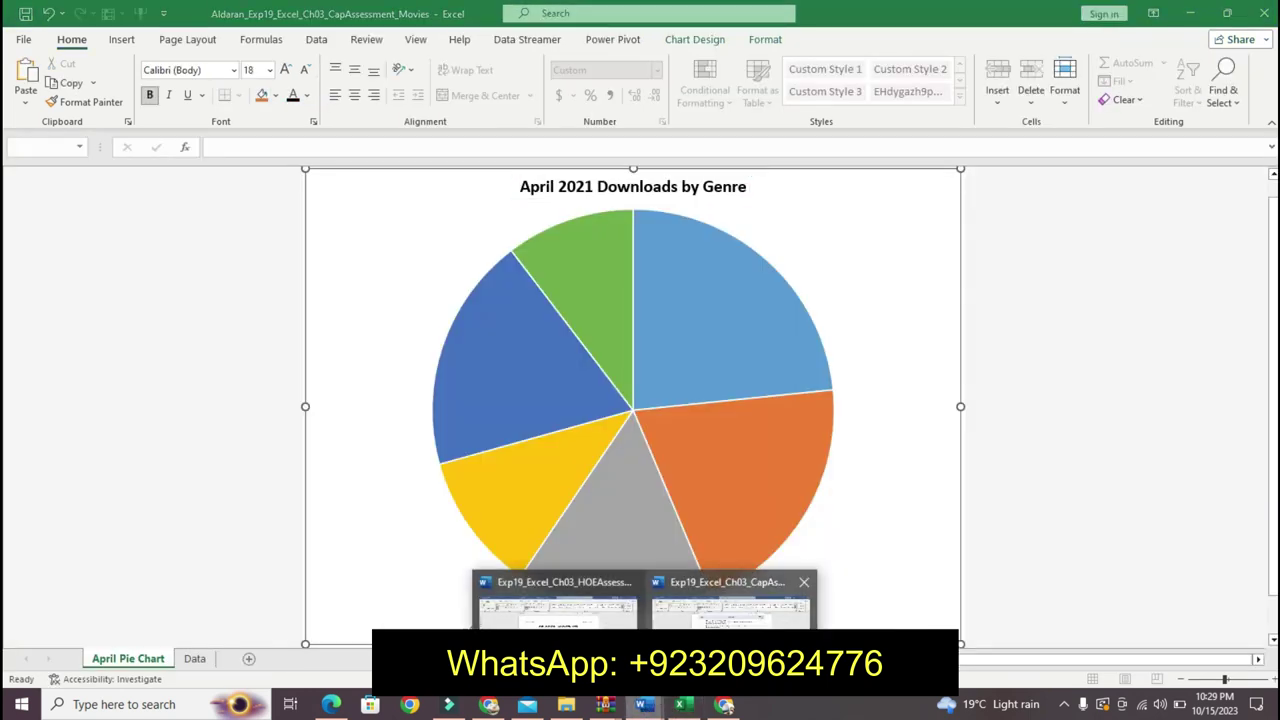
left_click(643, 705)
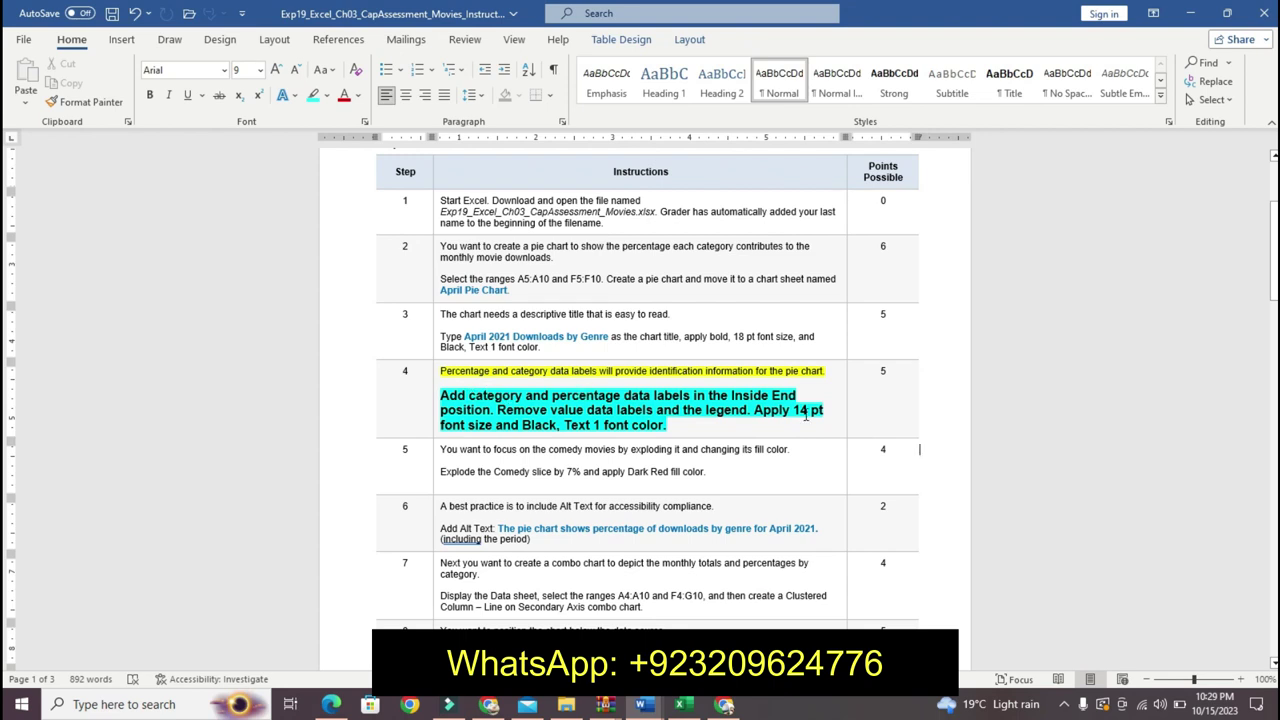
mouse_move(1273, 252)
left_mouse_down()
mouse_move(1258, 518)
mouse_move(1245, 238)
mouse_move(1257, 256)
left_mouse_up()
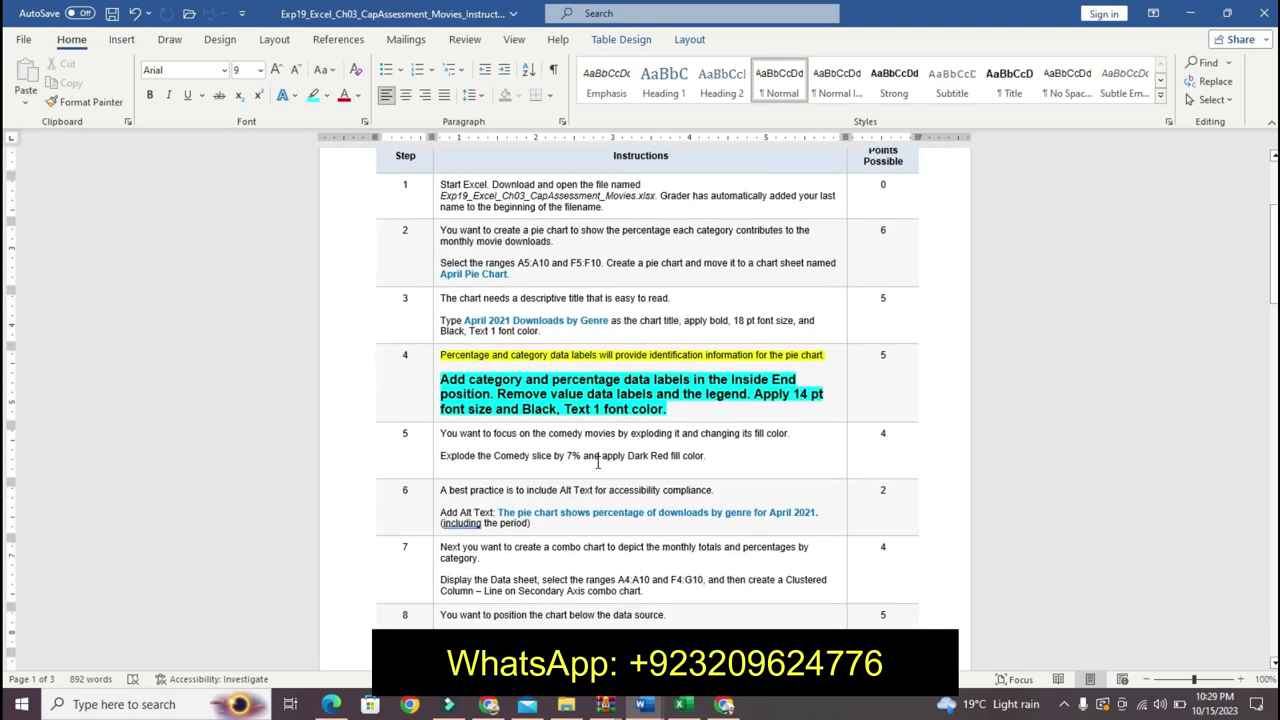
left_click(683, 705)
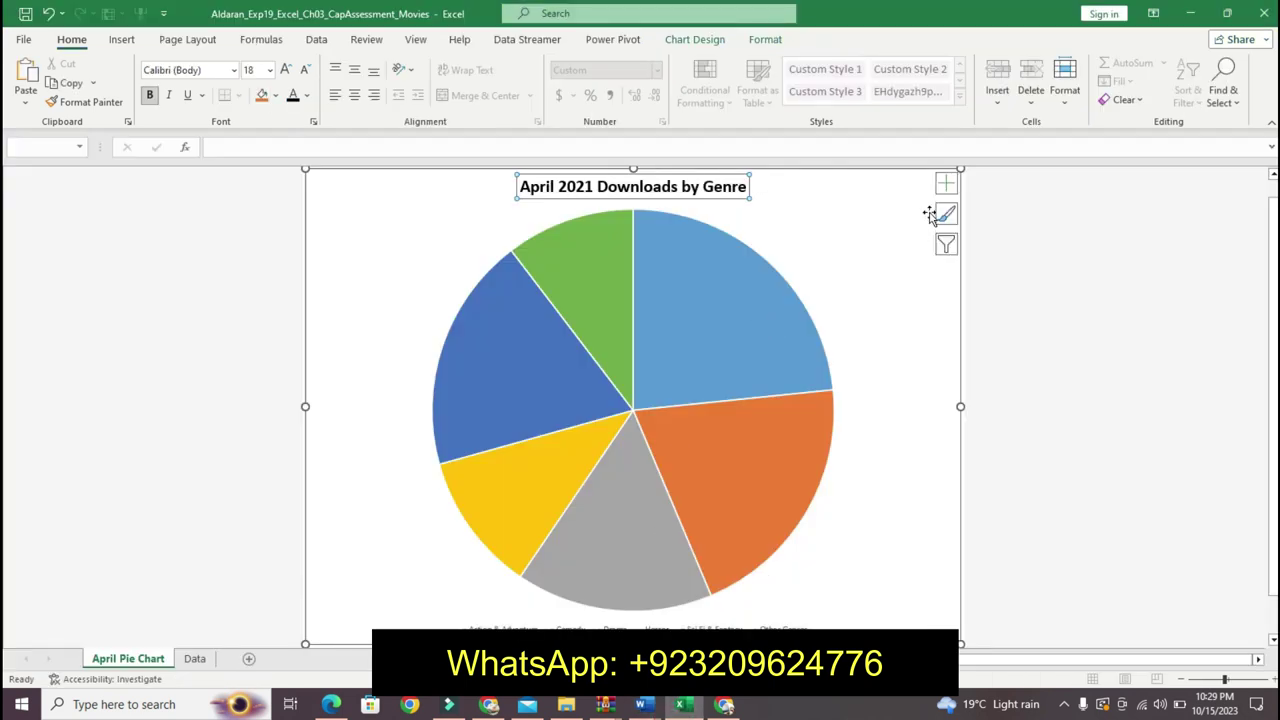
- Set the pie data labels to show category name and percentage, without values or leader lines
left_click(943, 185)
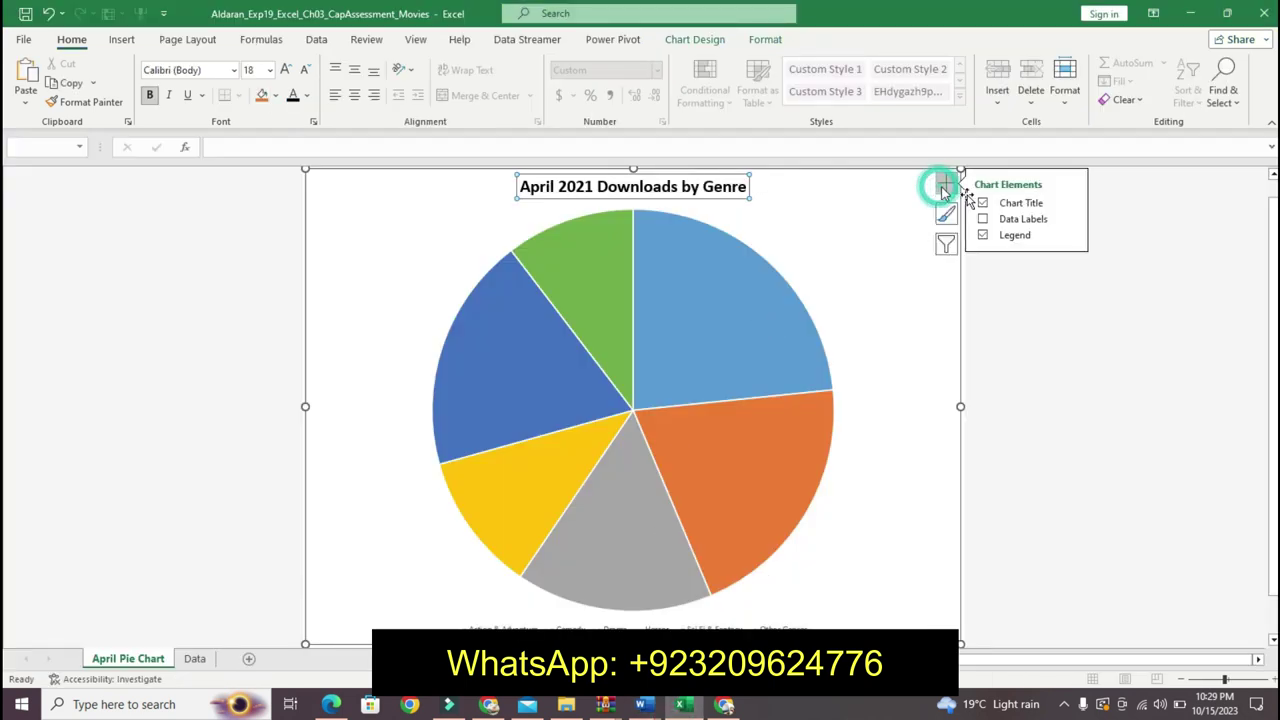
left_click(1069, 219)
left_click(1110, 320)
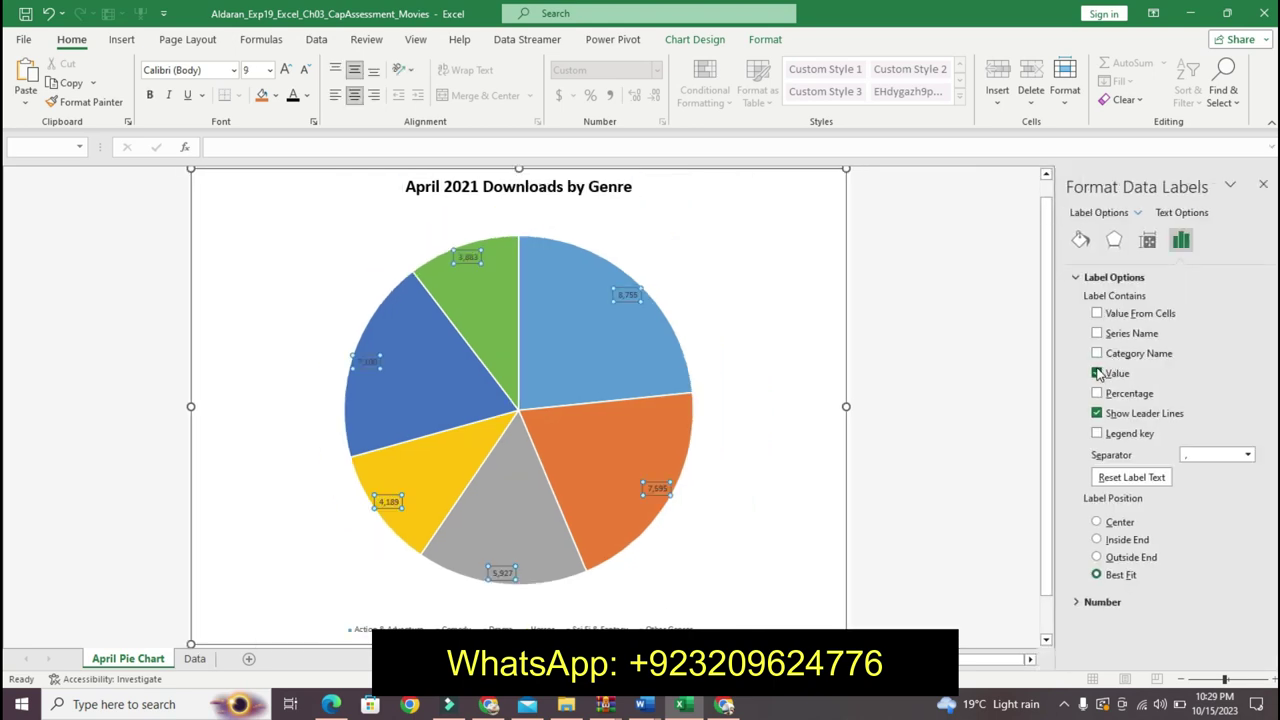
left_click(1097, 354)
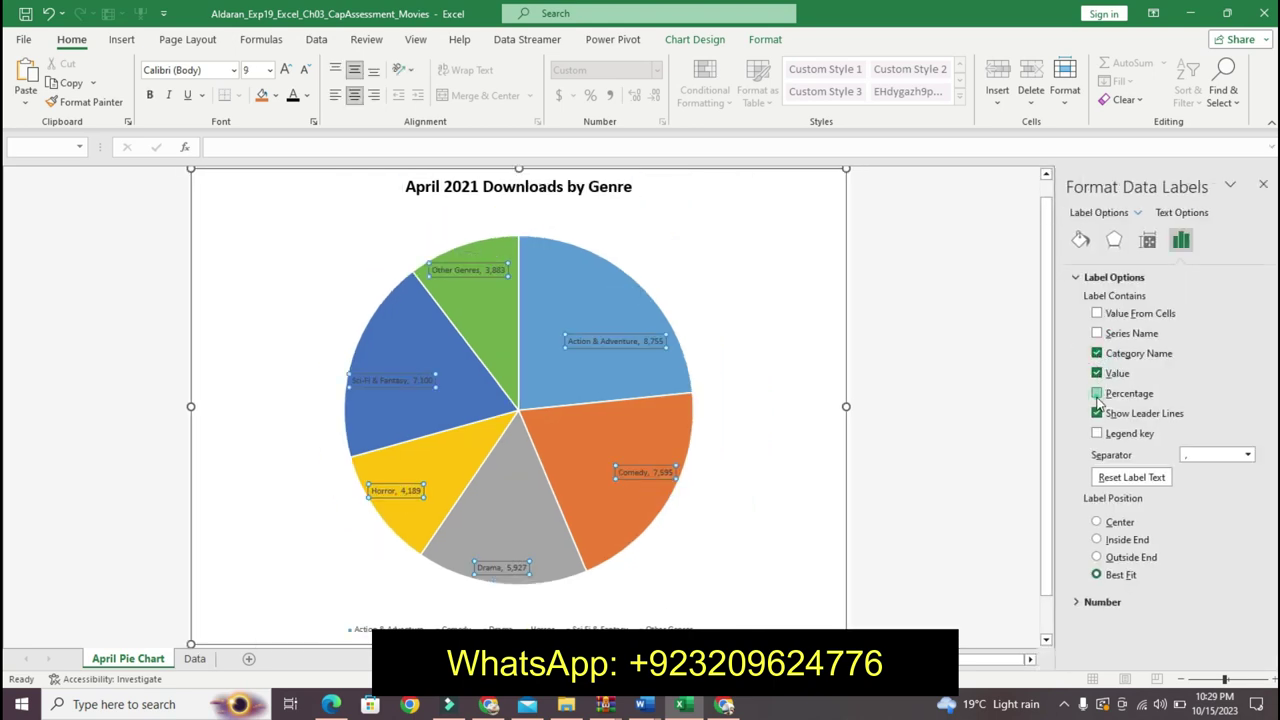
left_click(1097, 393)
left_click(1097, 373)
left_click(1097, 414)
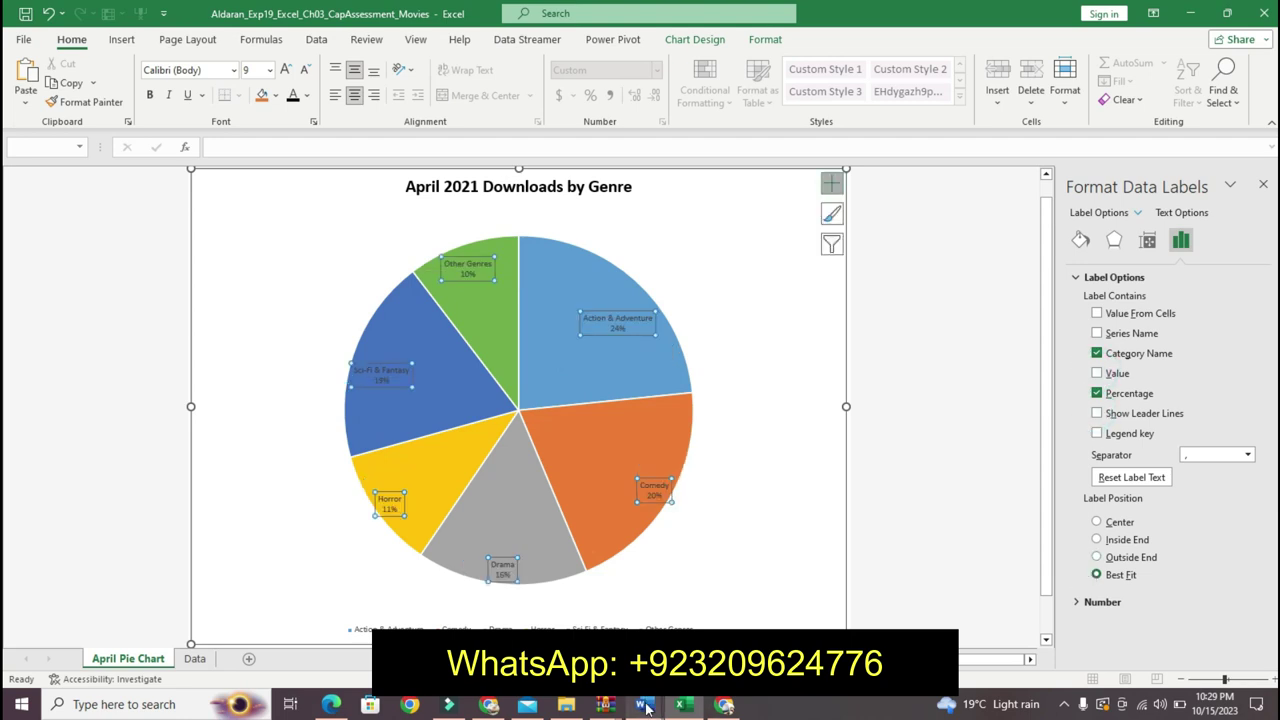
- Position the pie data labels at Inside End and close the label settings
mouse_move(645, 708)
mouse_move(730, 605)
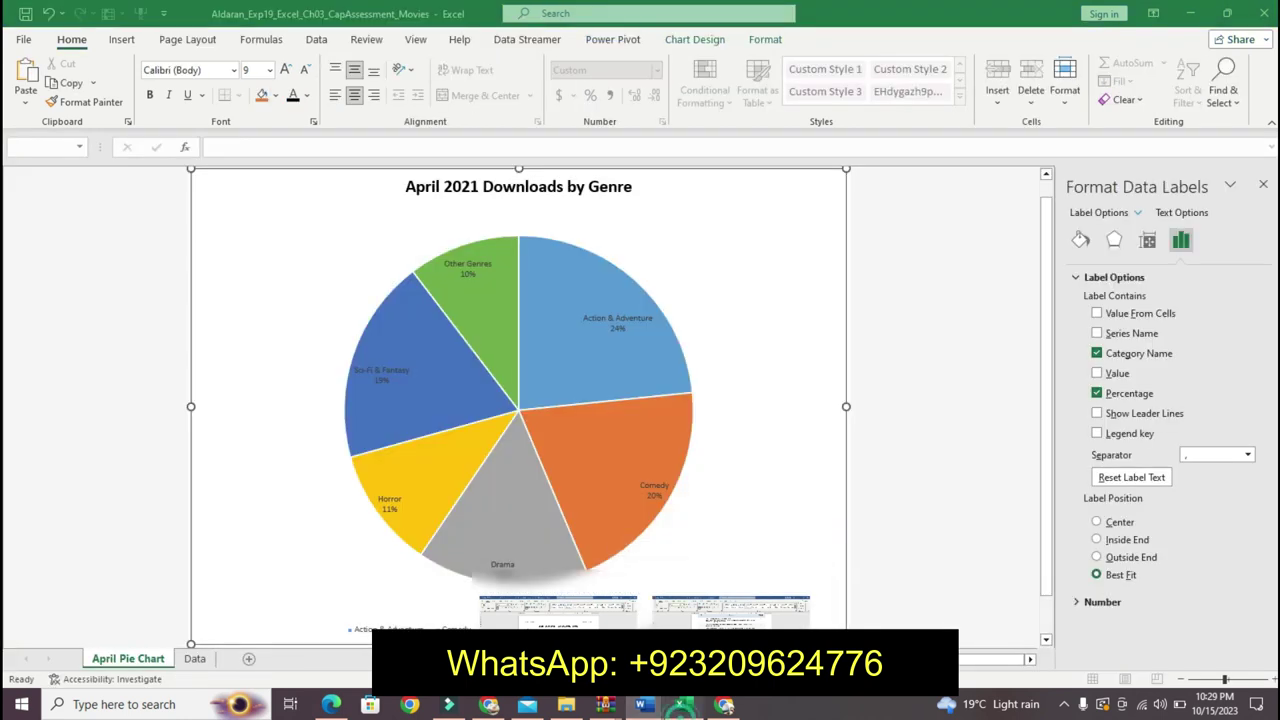
left_click(1096, 540)
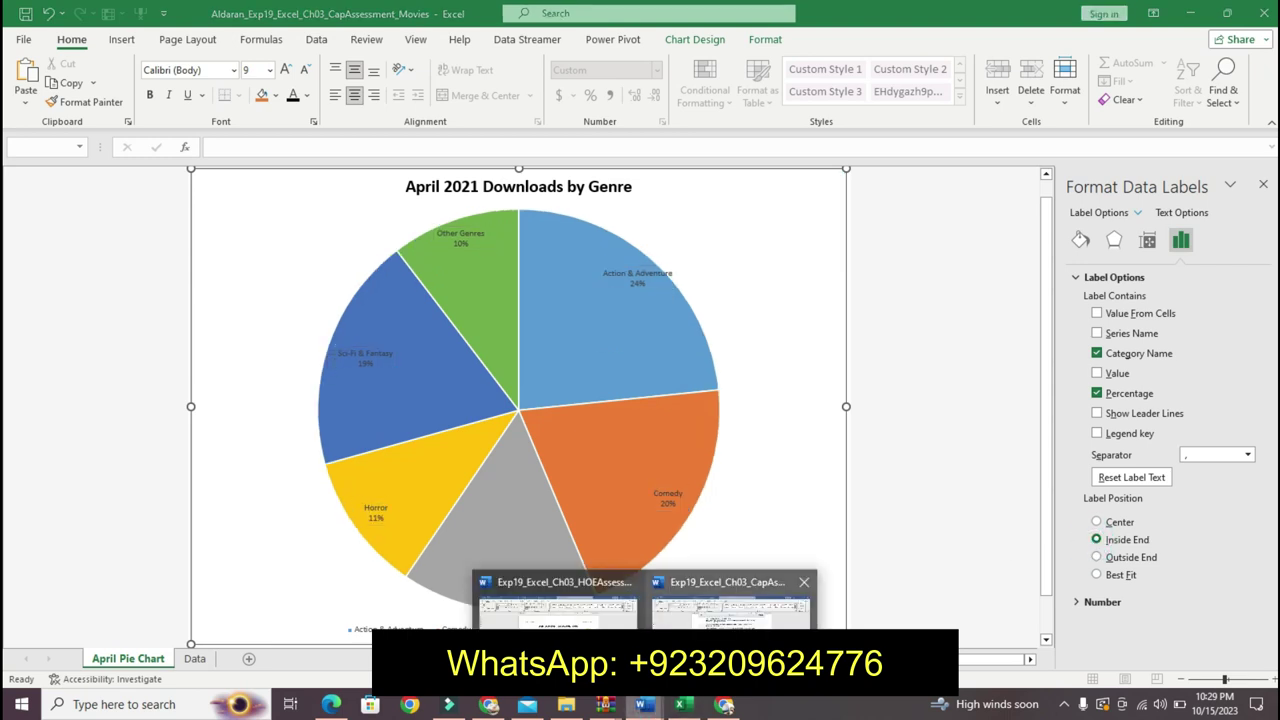
left_click(725, 610)
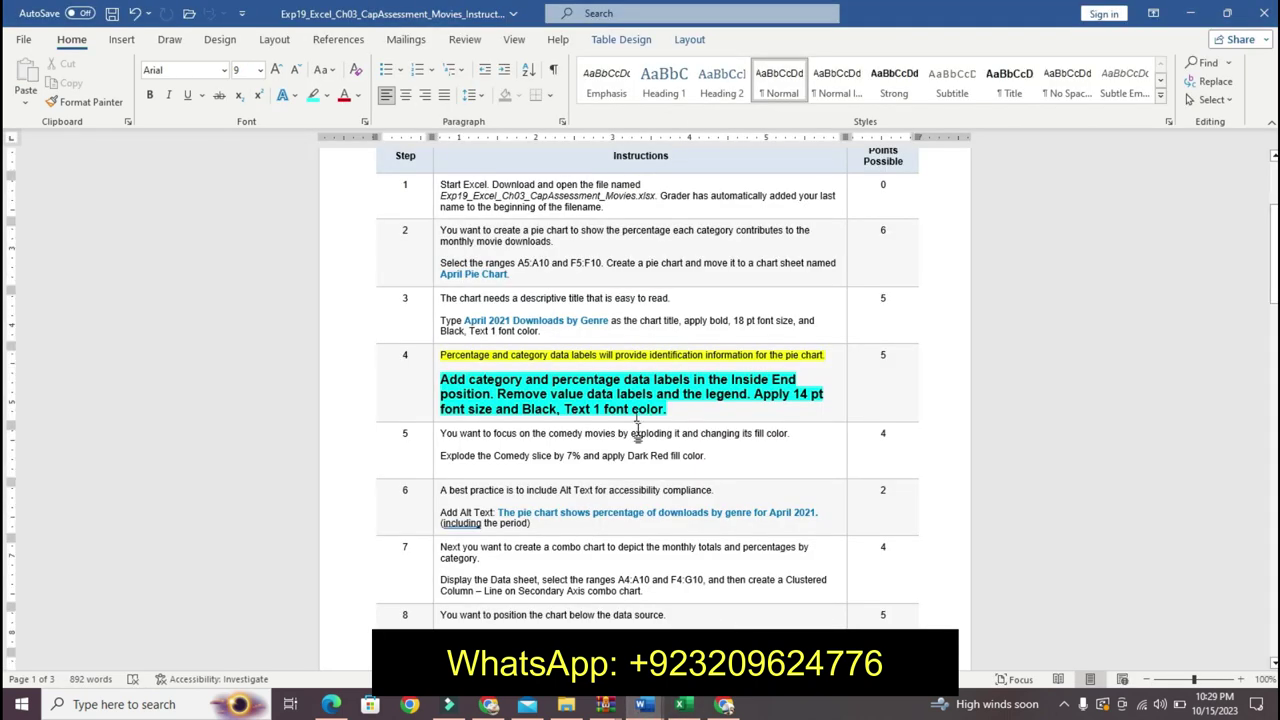
left_click(681, 705)
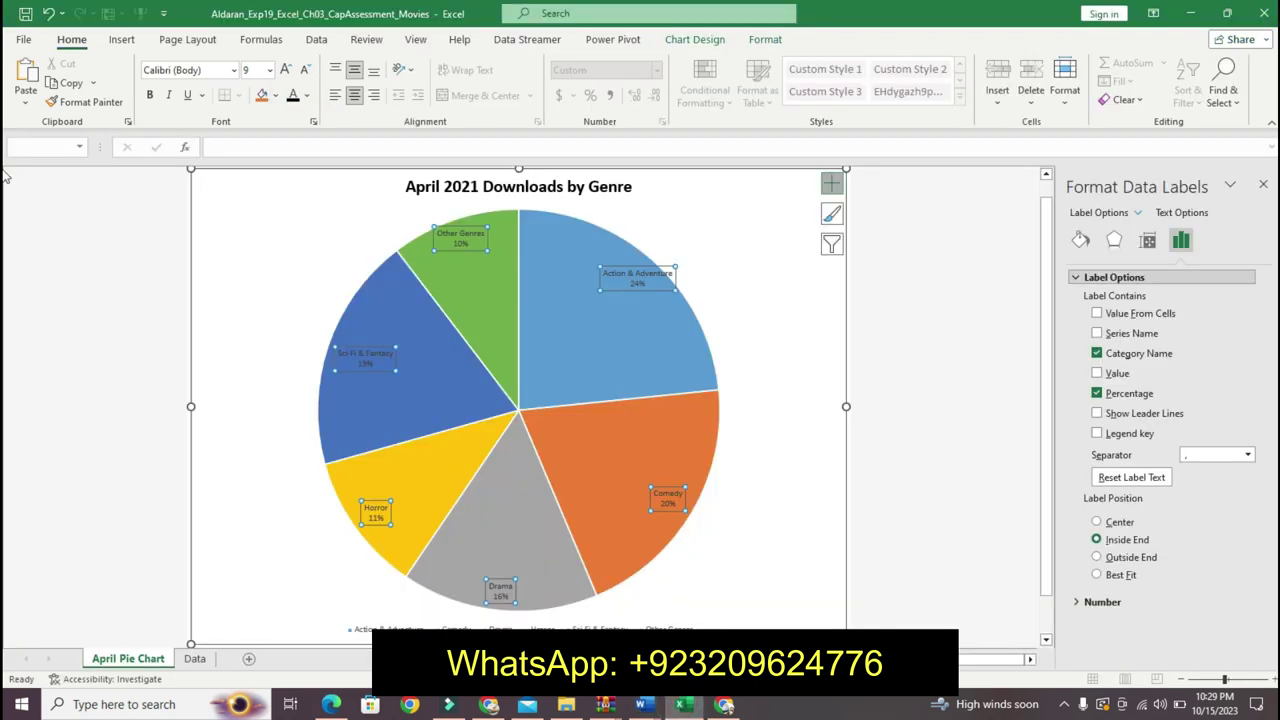
left_click(1261, 188)
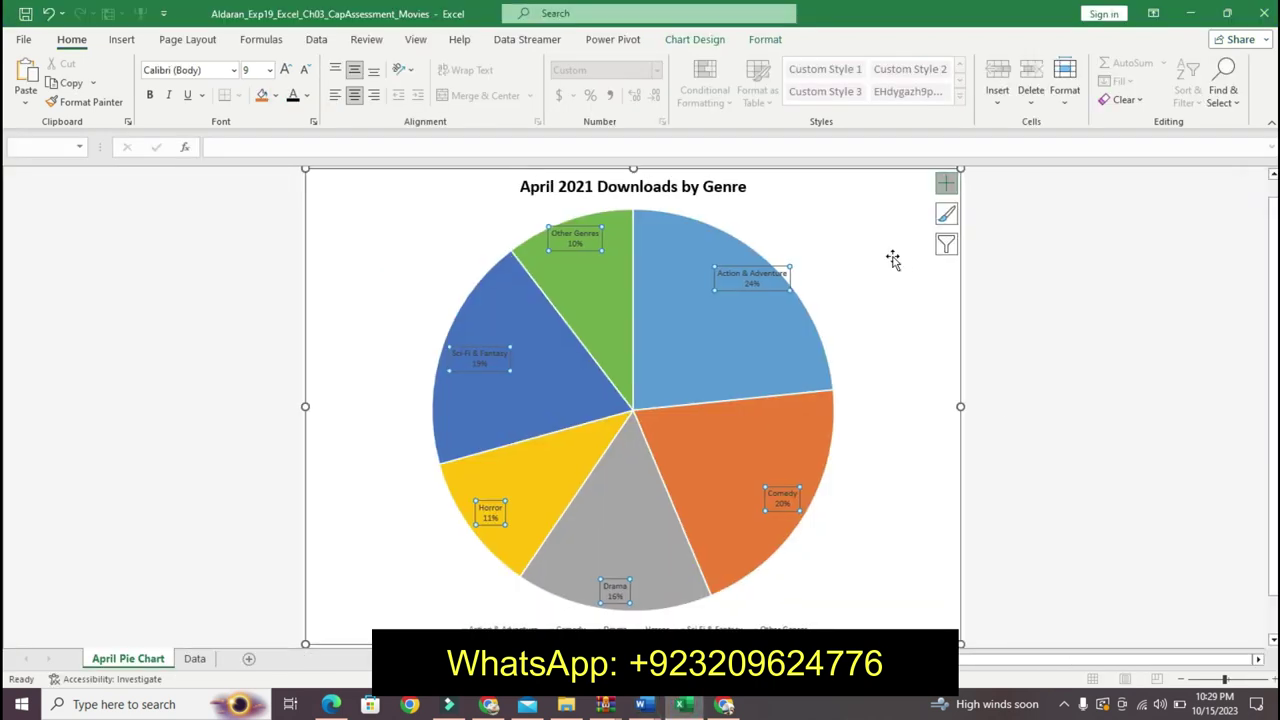
- Remove the legend from the pie chart
left_click(947, 186)
left_click(983, 235)
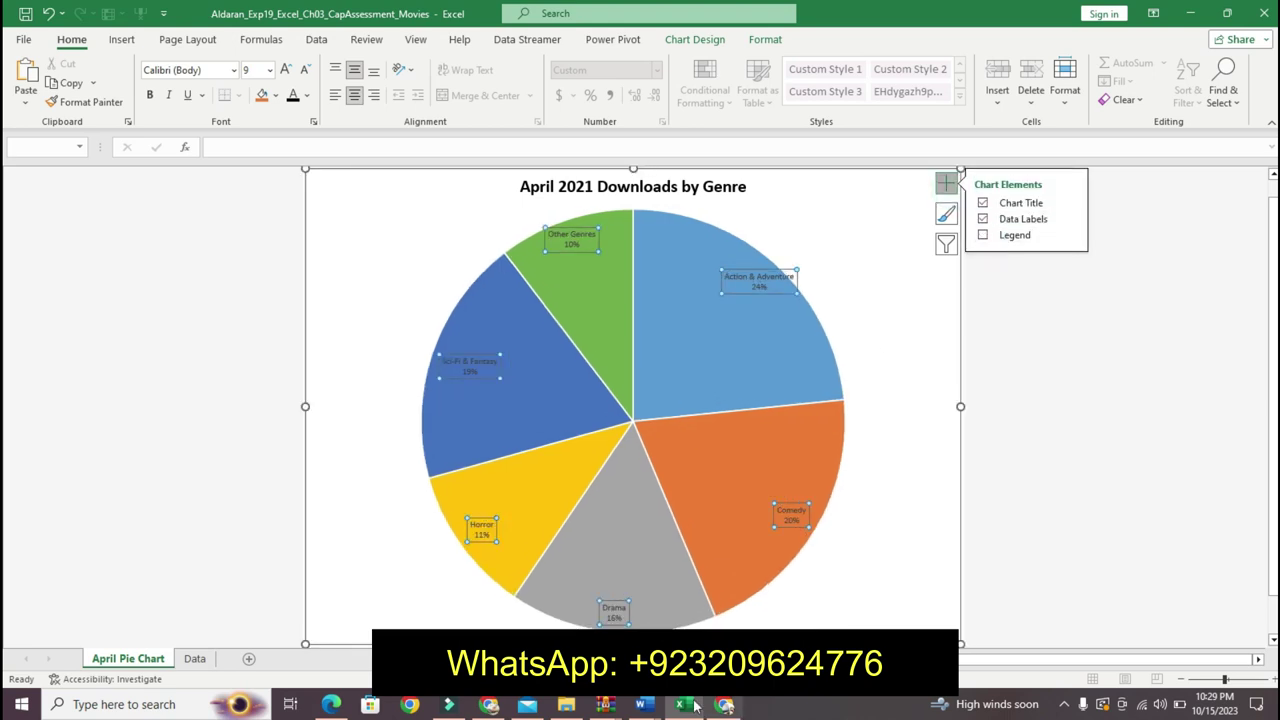
left_click(643, 704)
left_click(730, 600)
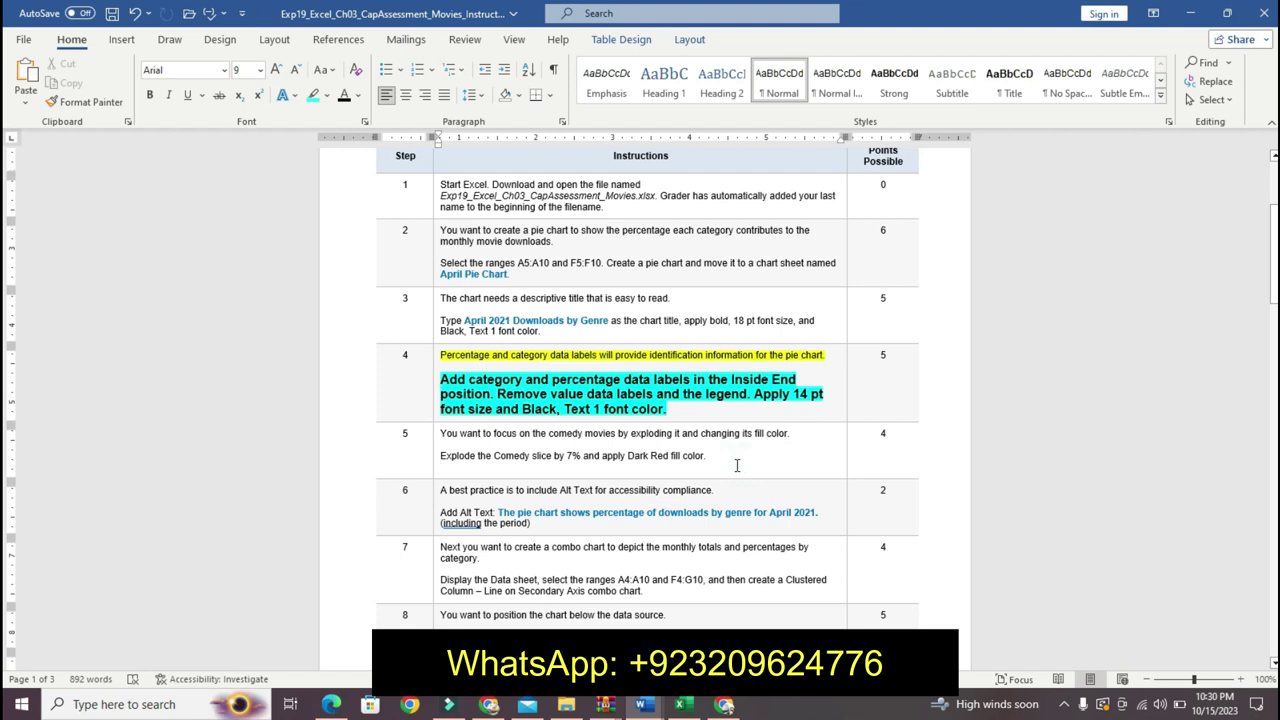
key("alt+Tab")
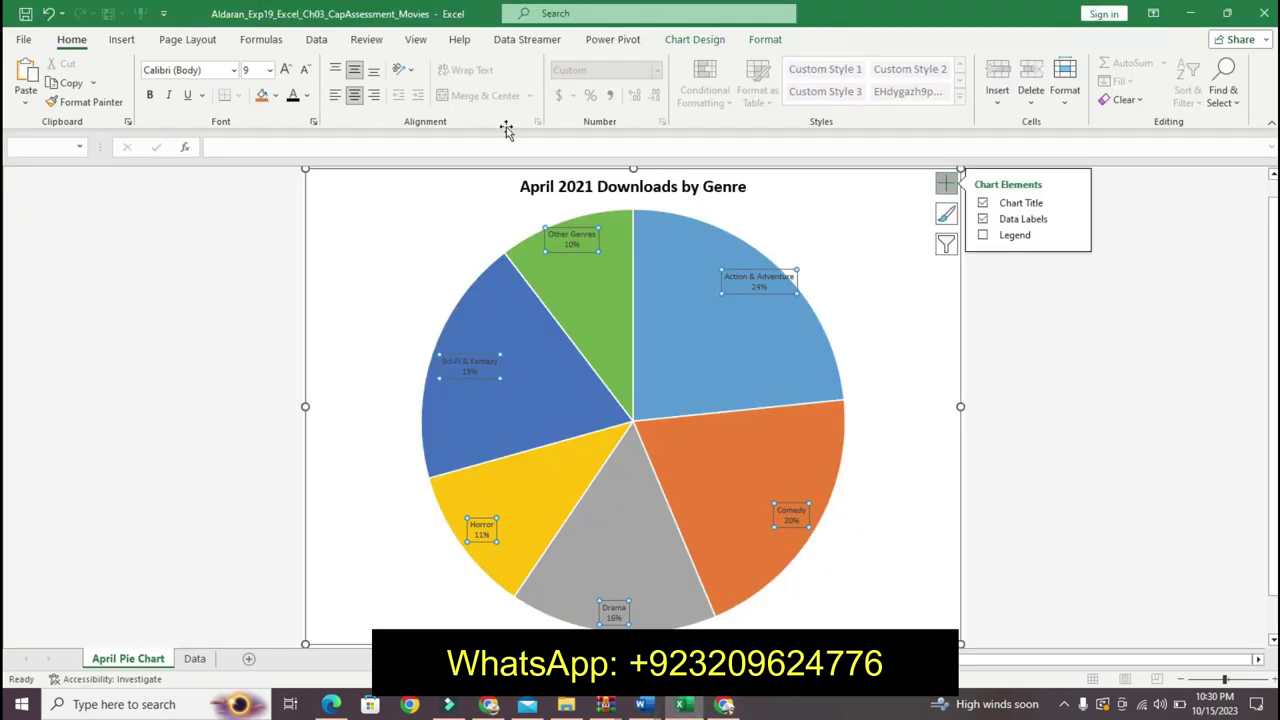
- Format the data labels as 14 pt black text
left_click(268, 72)
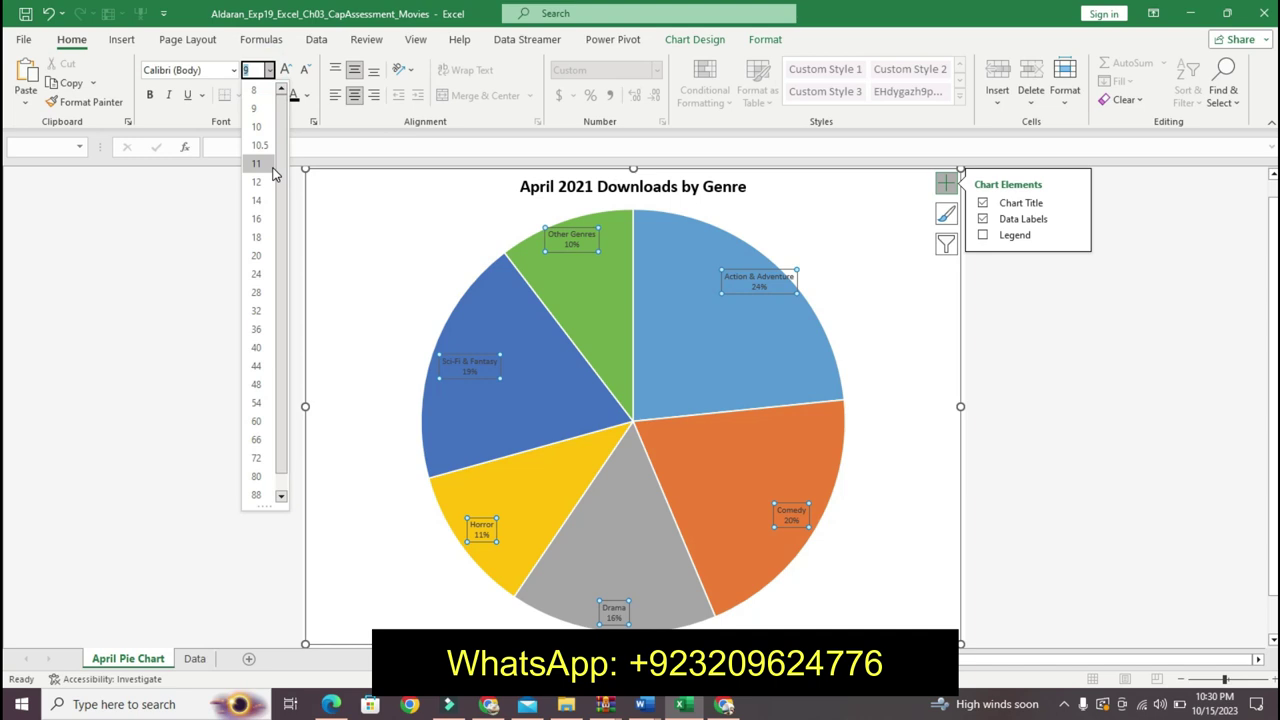
left_click(270, 199)
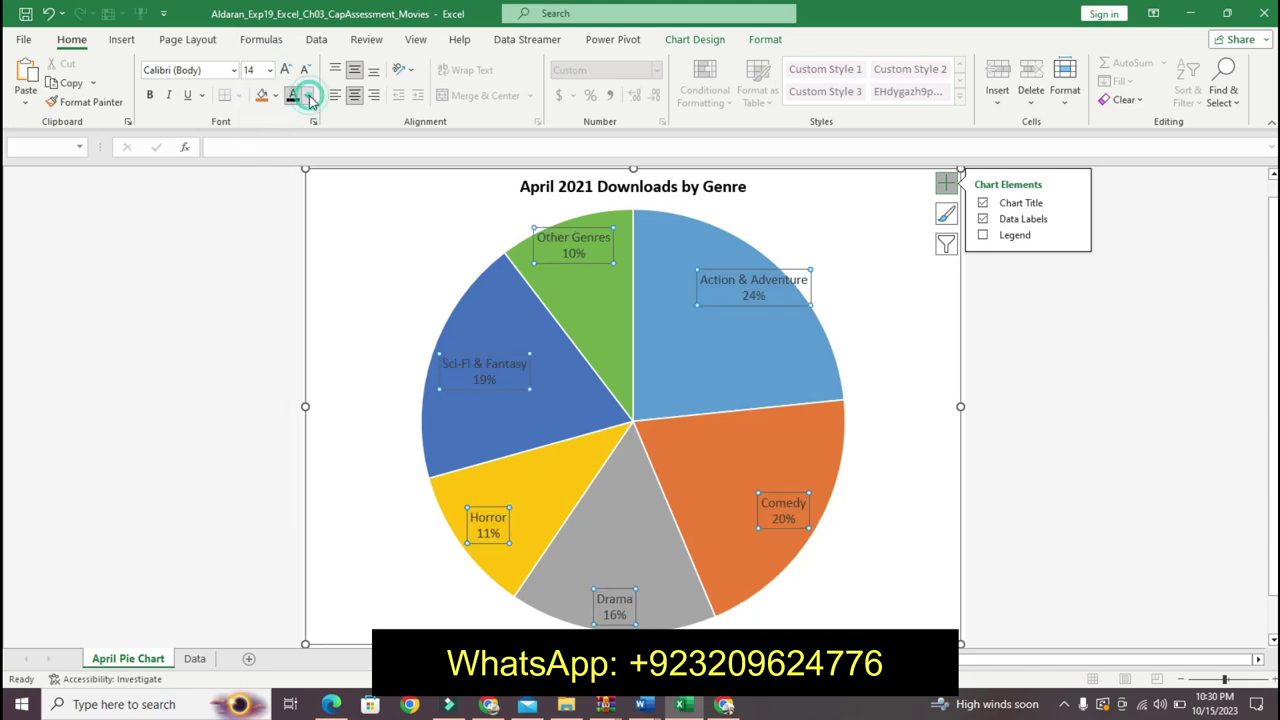
left_click(307, 95)
left_click(306, 162)
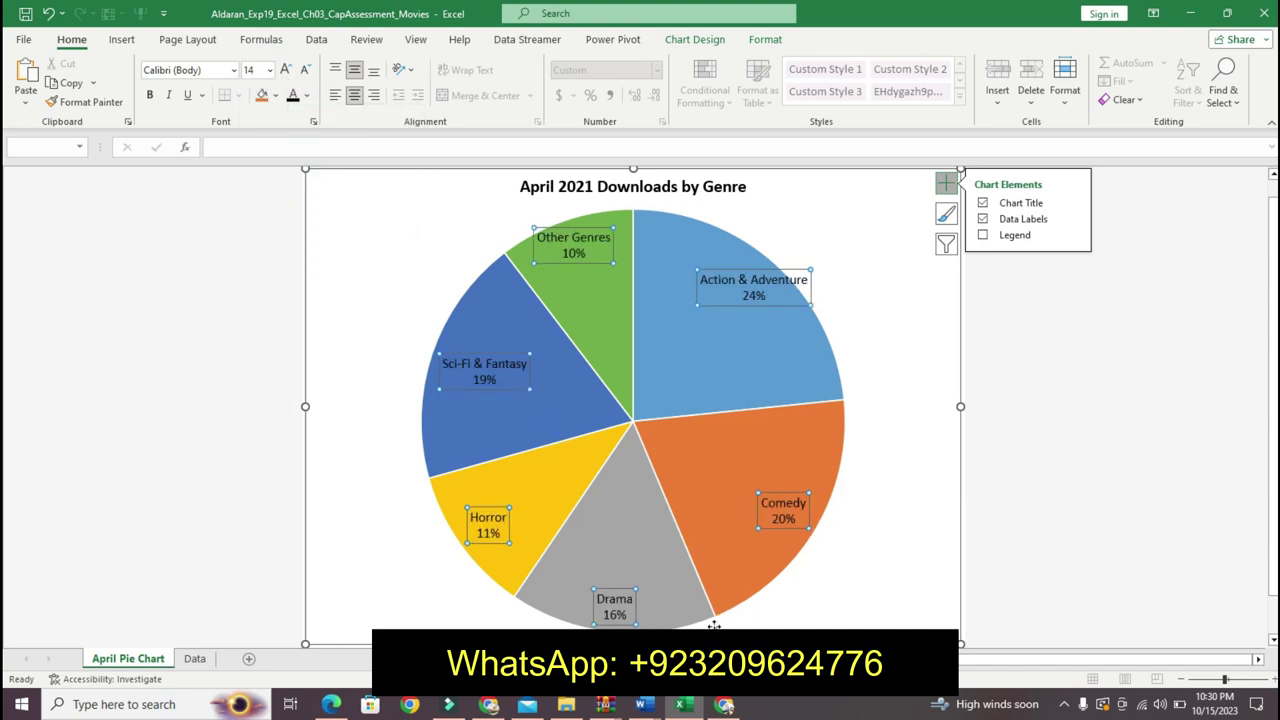
left_click(643, 704)
- Undo step 4's emphasis and highlight step 5's first line in yellow
left_click(730, 598)
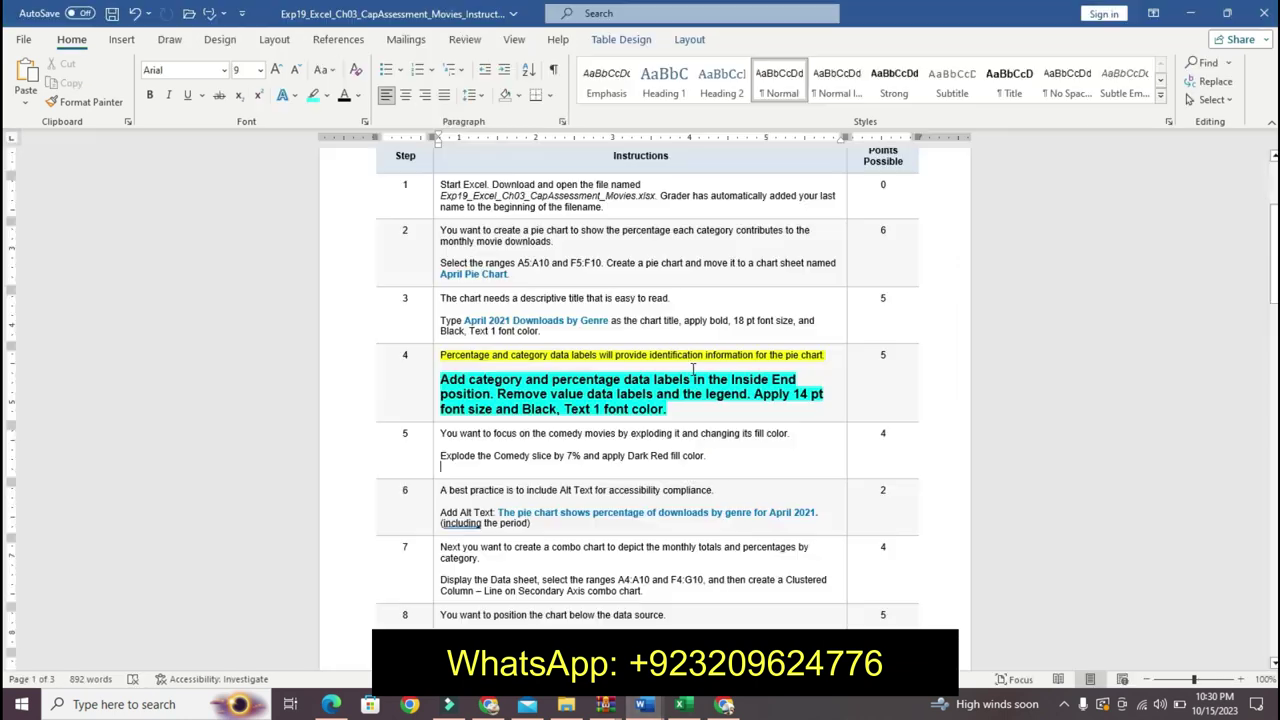
key("ctrl+z")
key("ctrl+z")
key("ctrl+z")
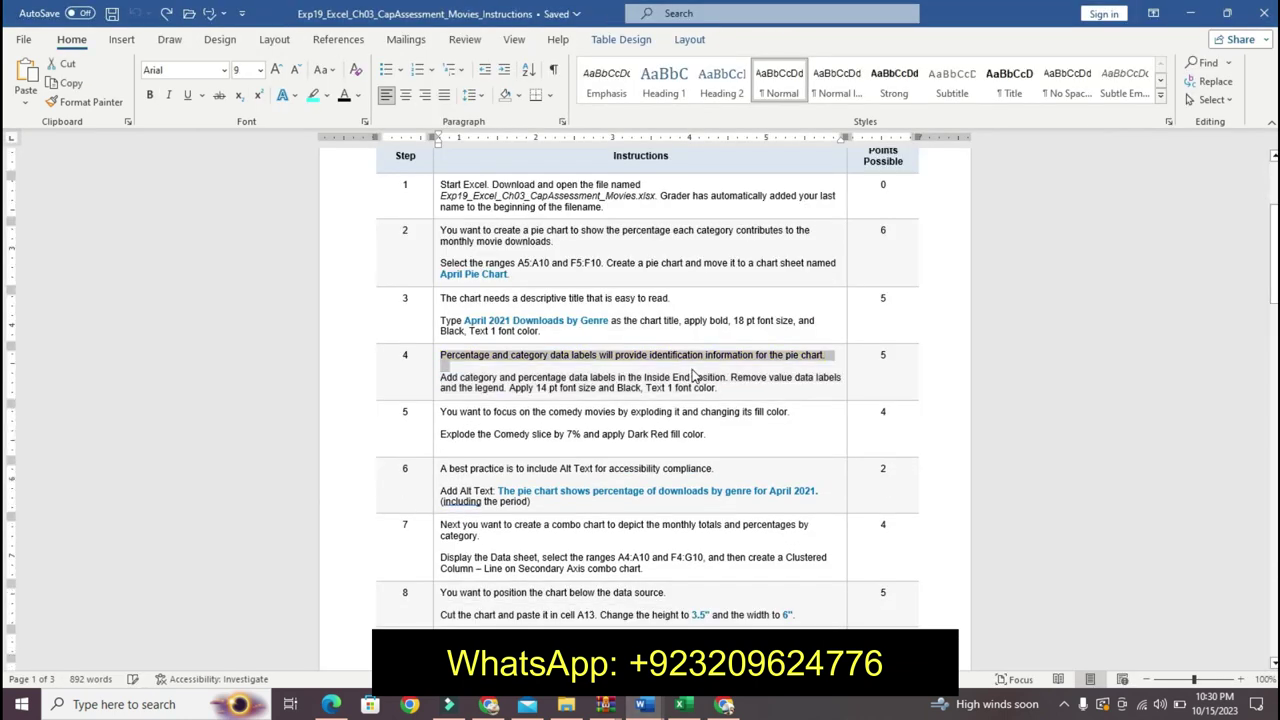
double_click(441, 411)
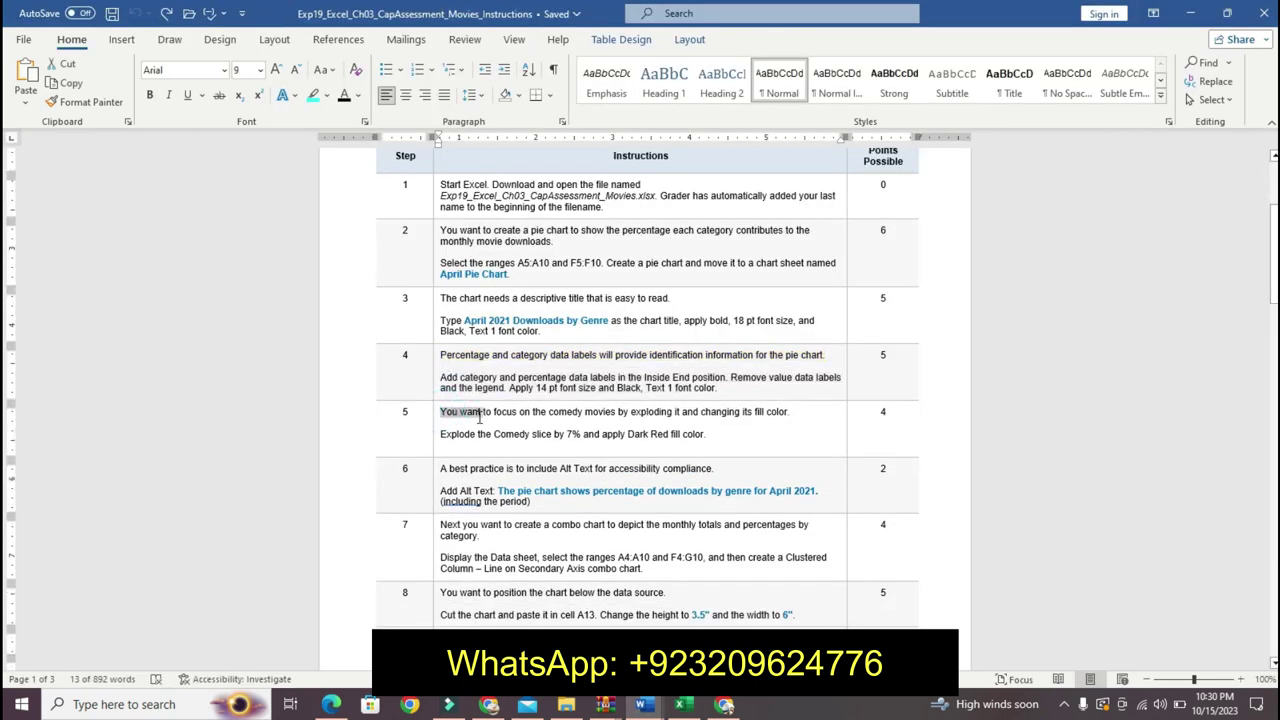
left_click(441, 411)
triple_click(441, 411)
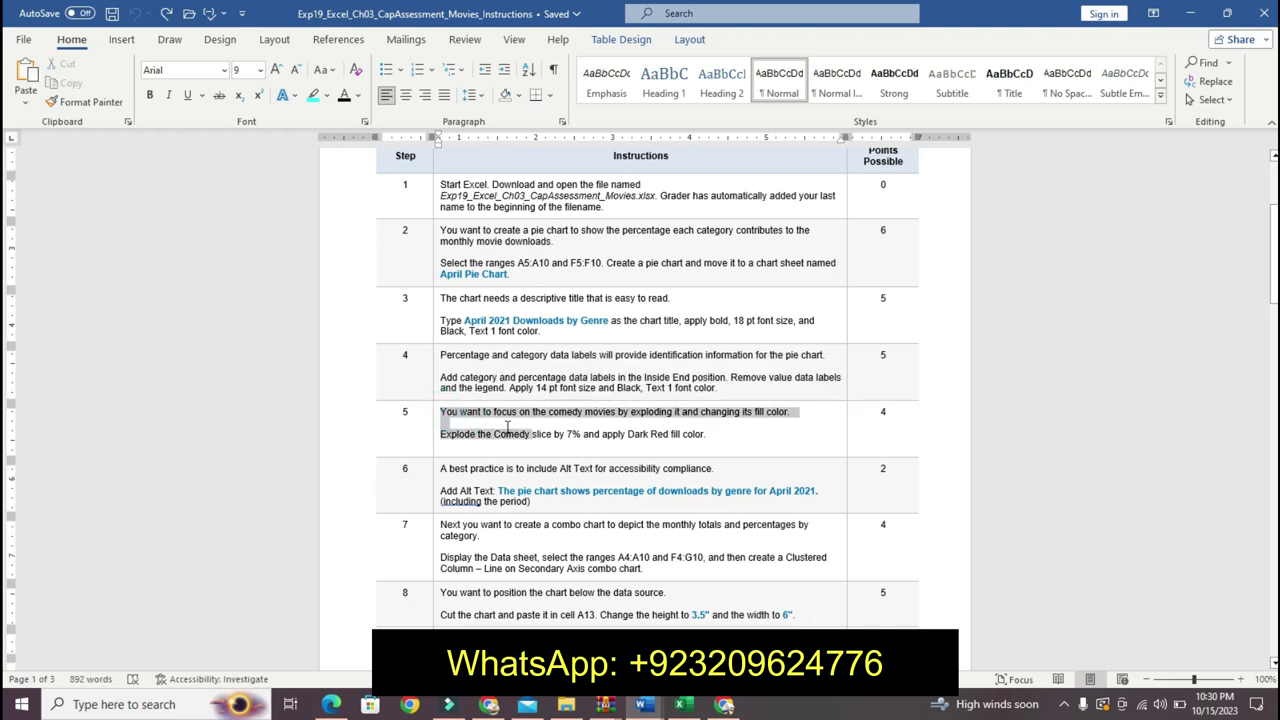
left_click(584, 397)
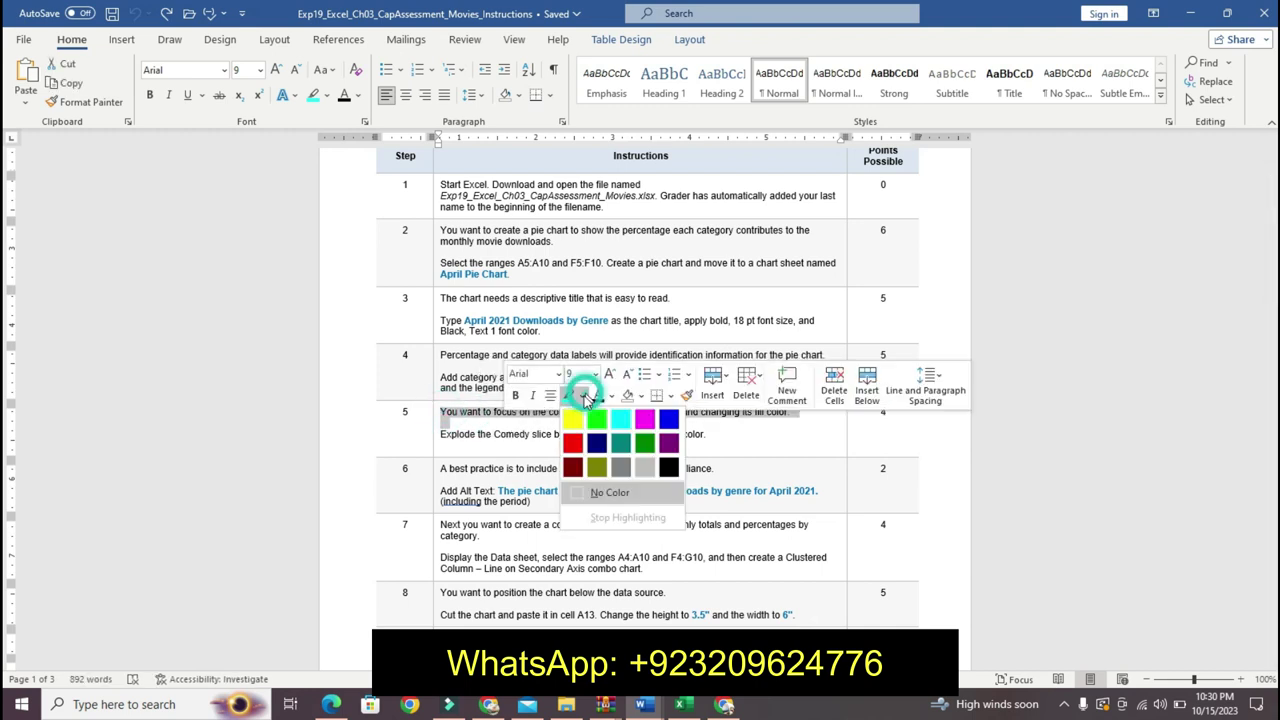
left_click(572, 421)
- Make the Explode the Comedy slice line 14 pt bold with turquoise highlight
triple_click(446, 433)
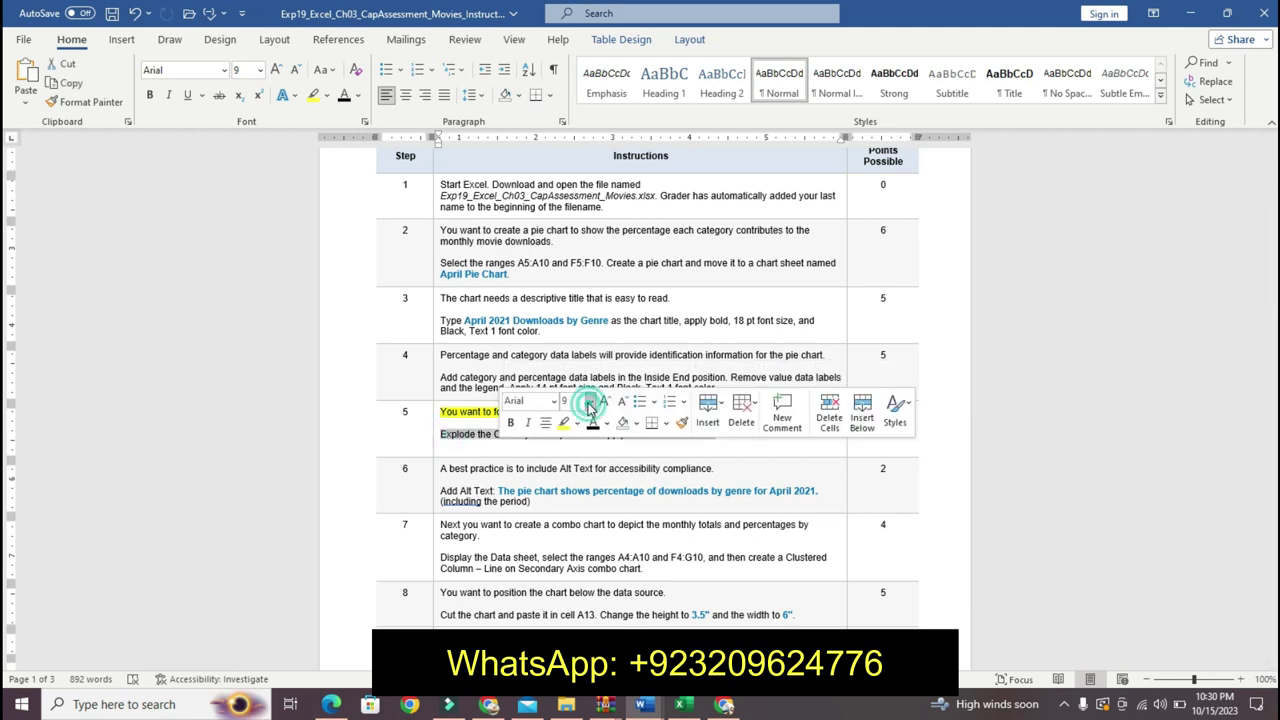
left_click(590, 402)
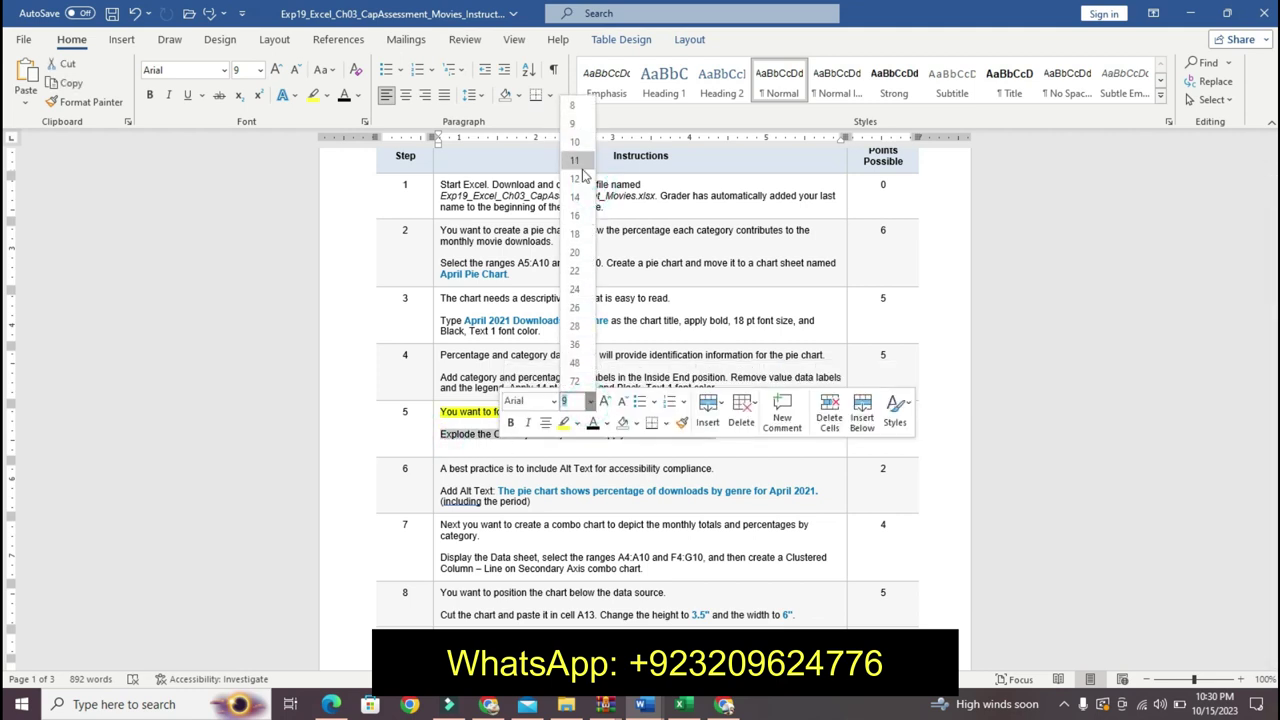
left_click(576, 197)
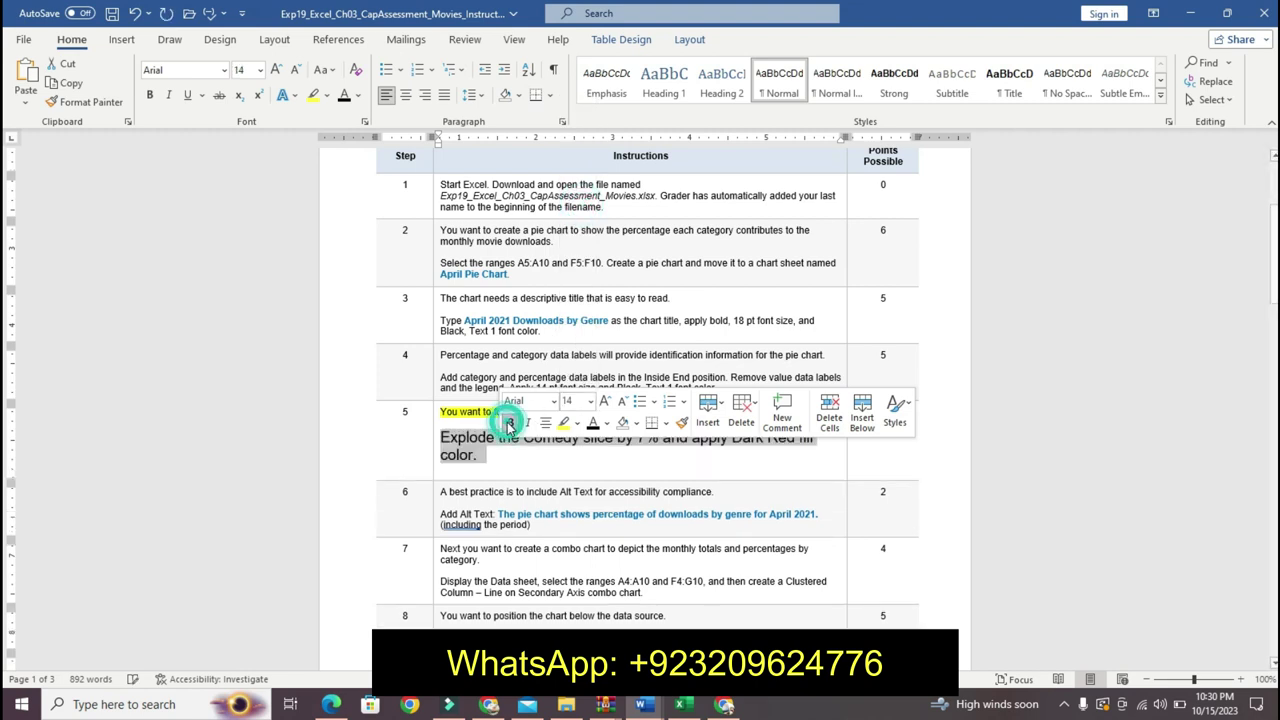
left_click(509, 423)
left_click(576, 423)
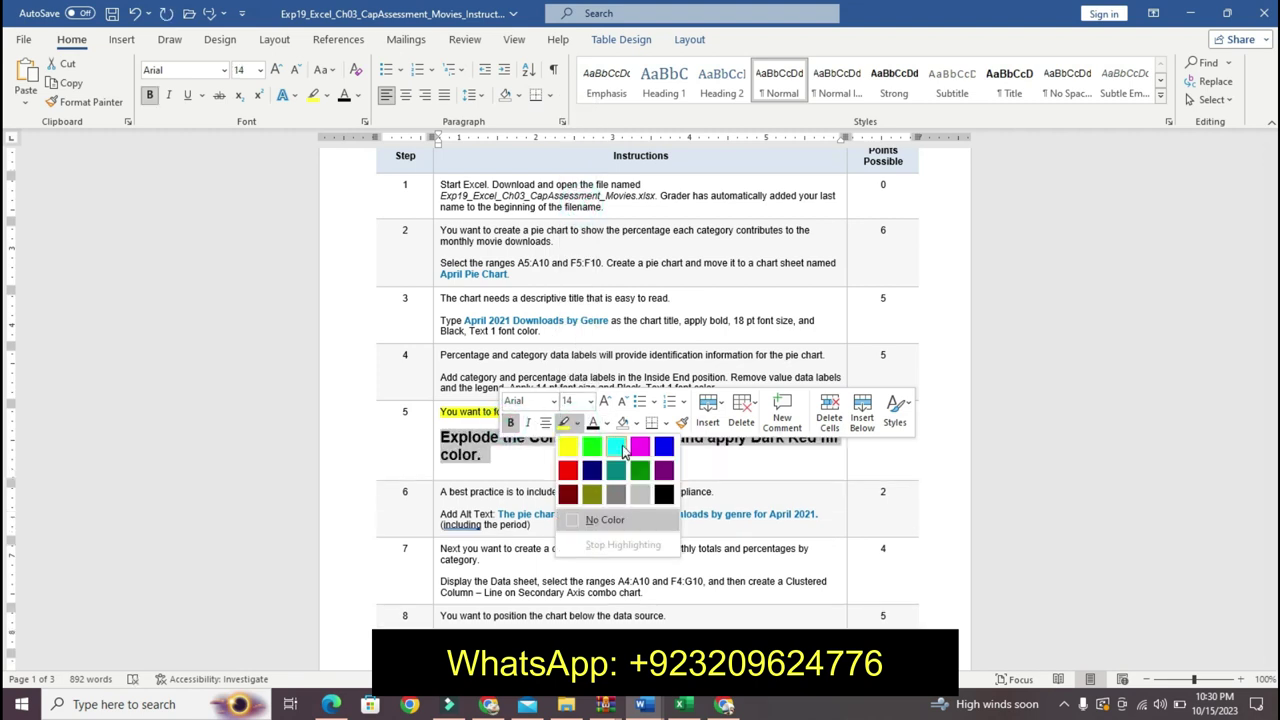
left_click(615, 446)
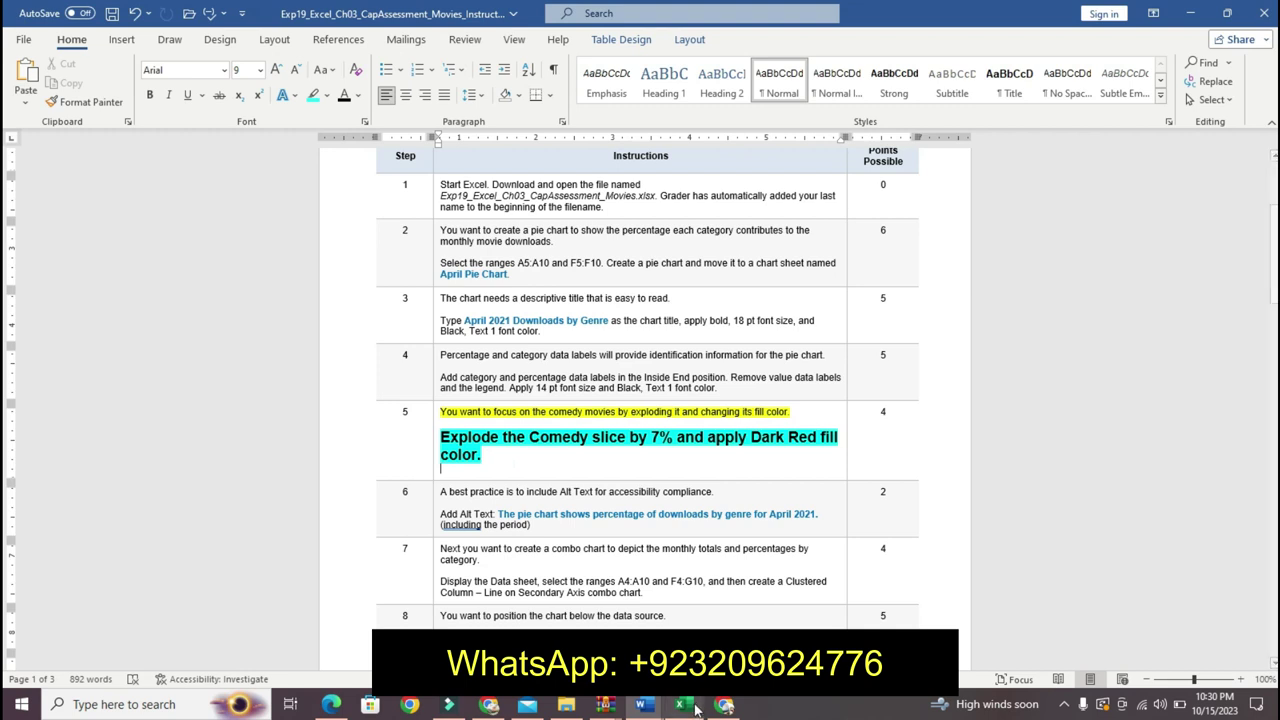
left_click(682, 704)
left_click(715, 562)
- Select only the Comedy slice and set its point explosion to 7%
double_click(715, 562)
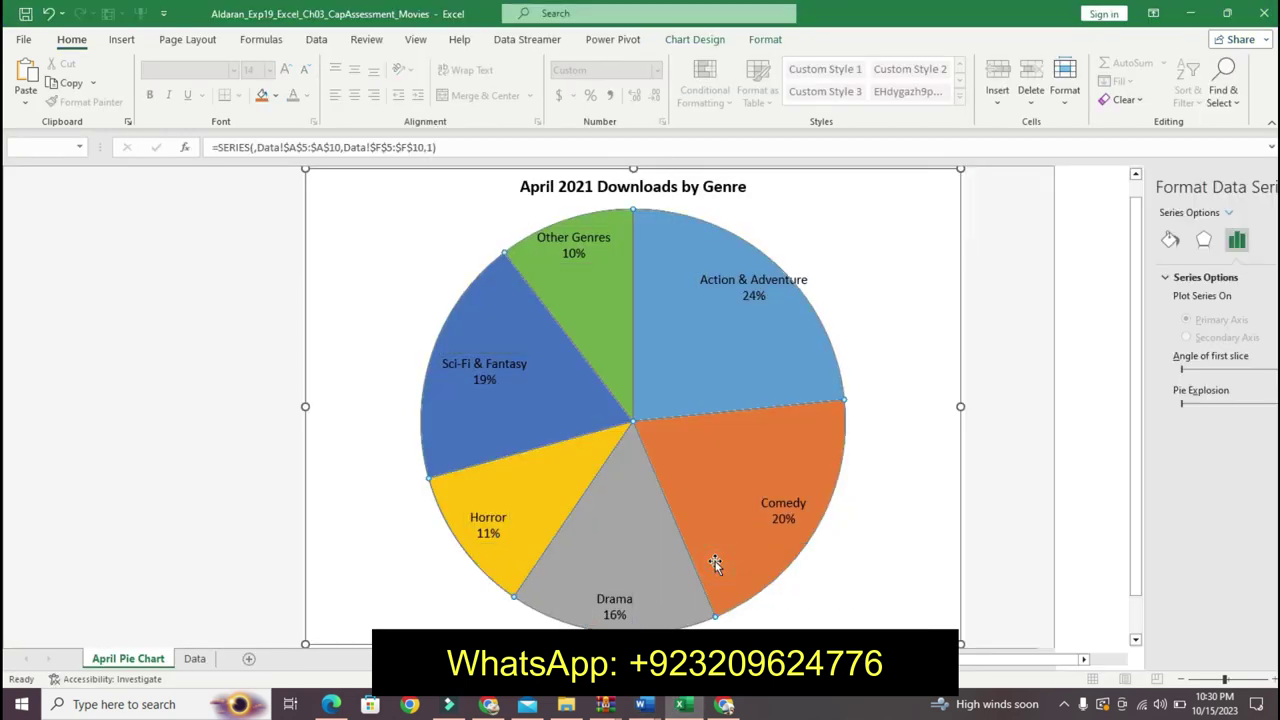
right_click(715, 562)
key("Escape")
left_click(601, 488)
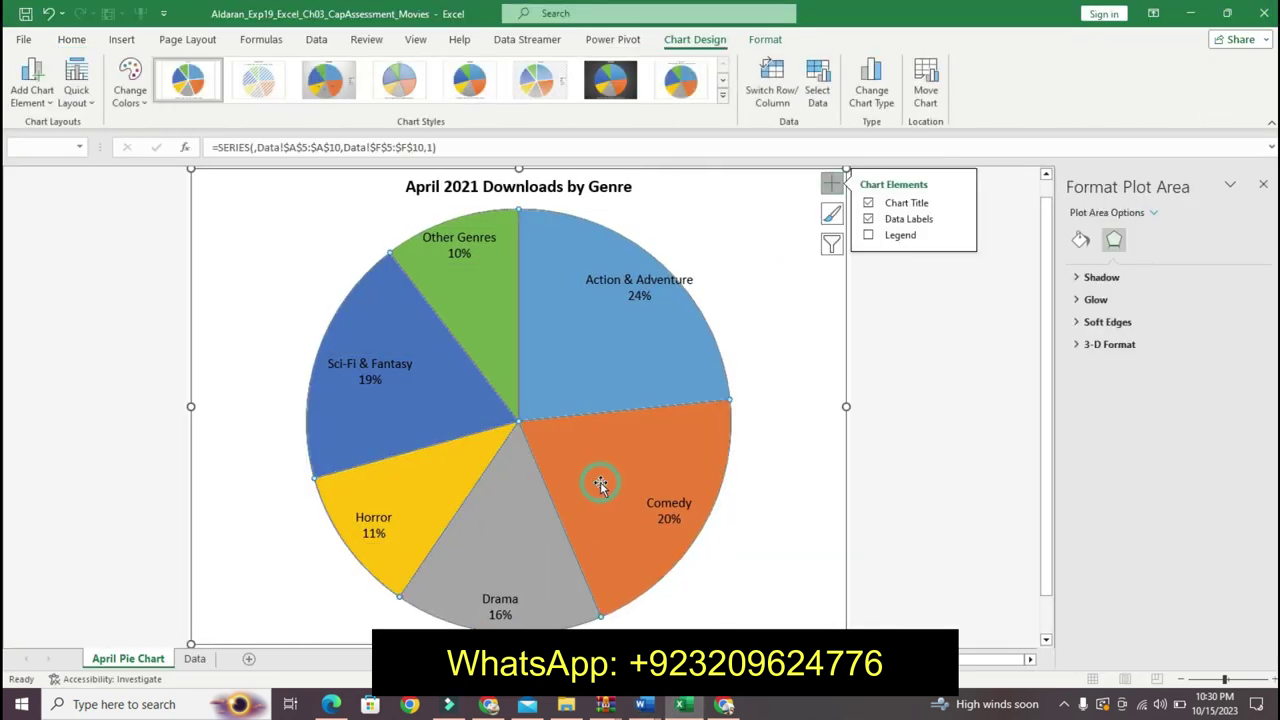
left_click(628, 458)
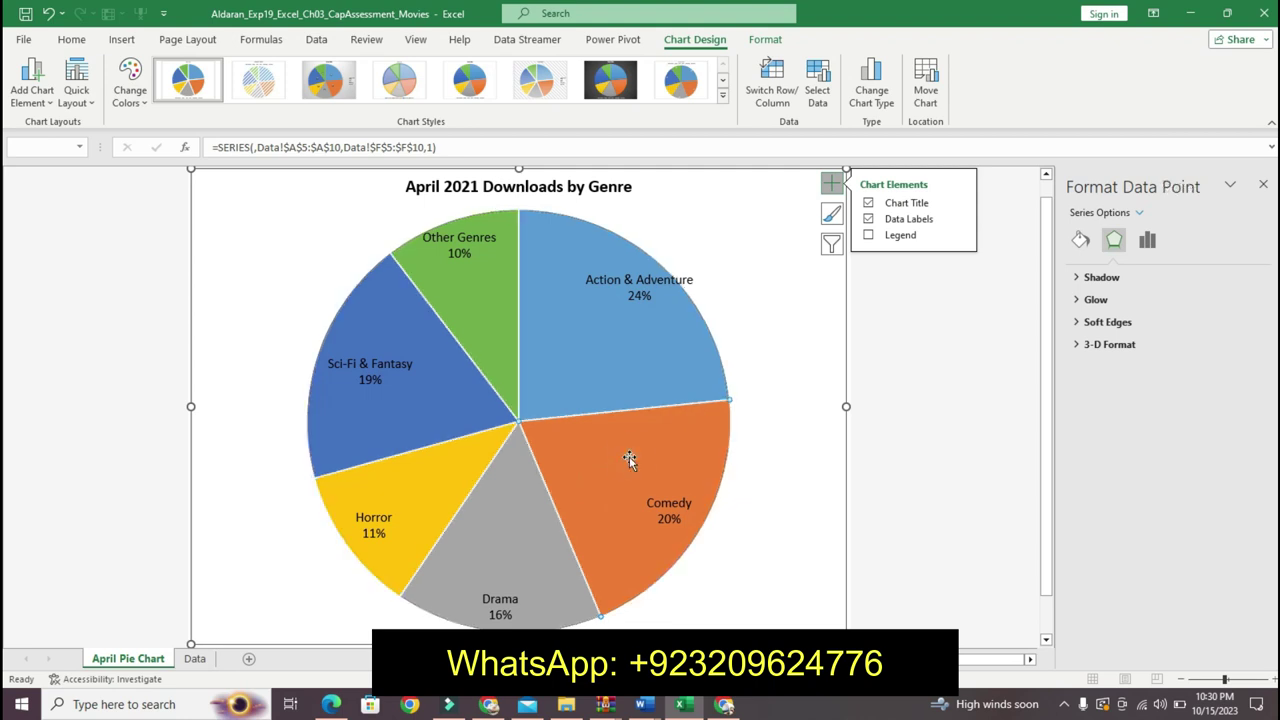
left_click(1147, 239)
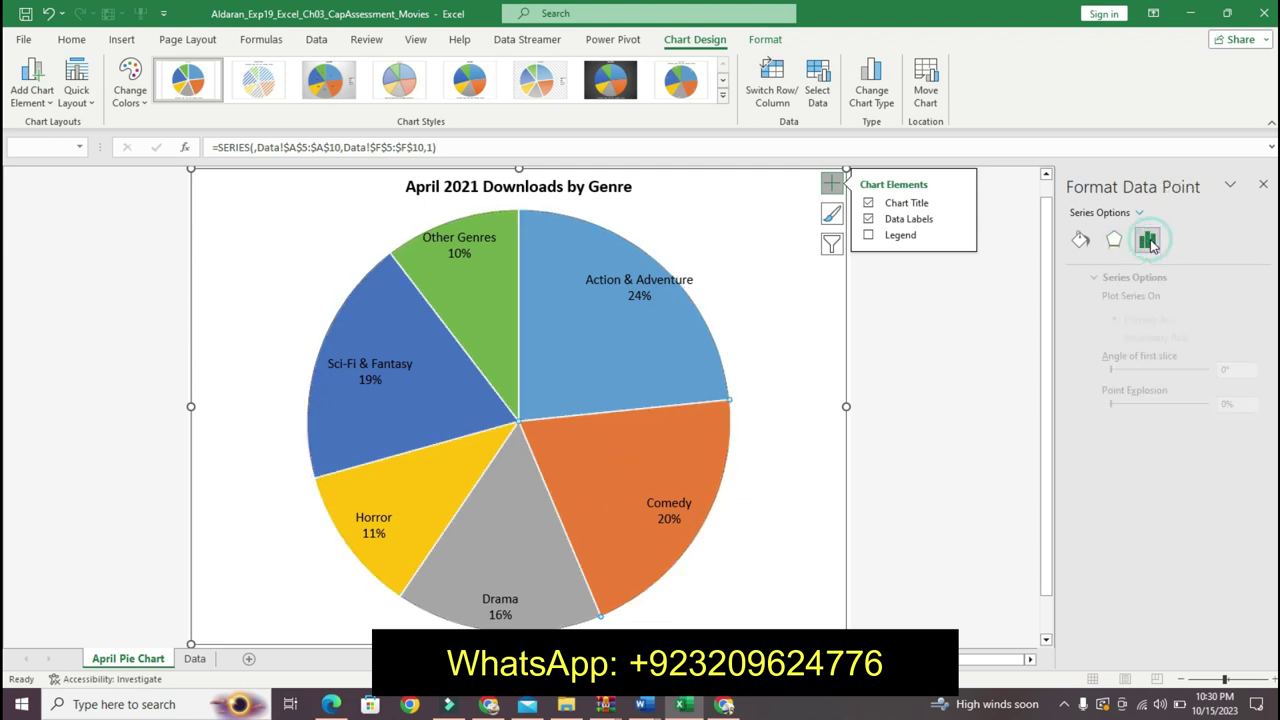
left_click(644, 704)
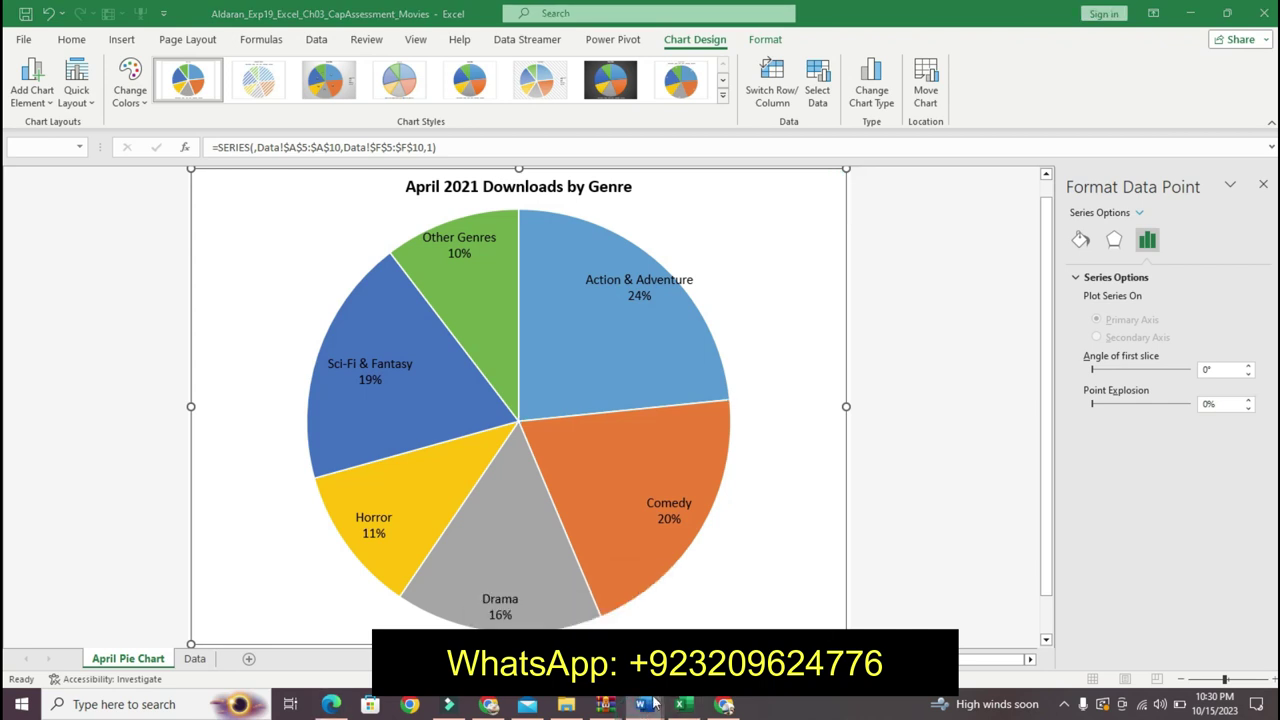
right_click(655, 704)
left_click(645, 706)
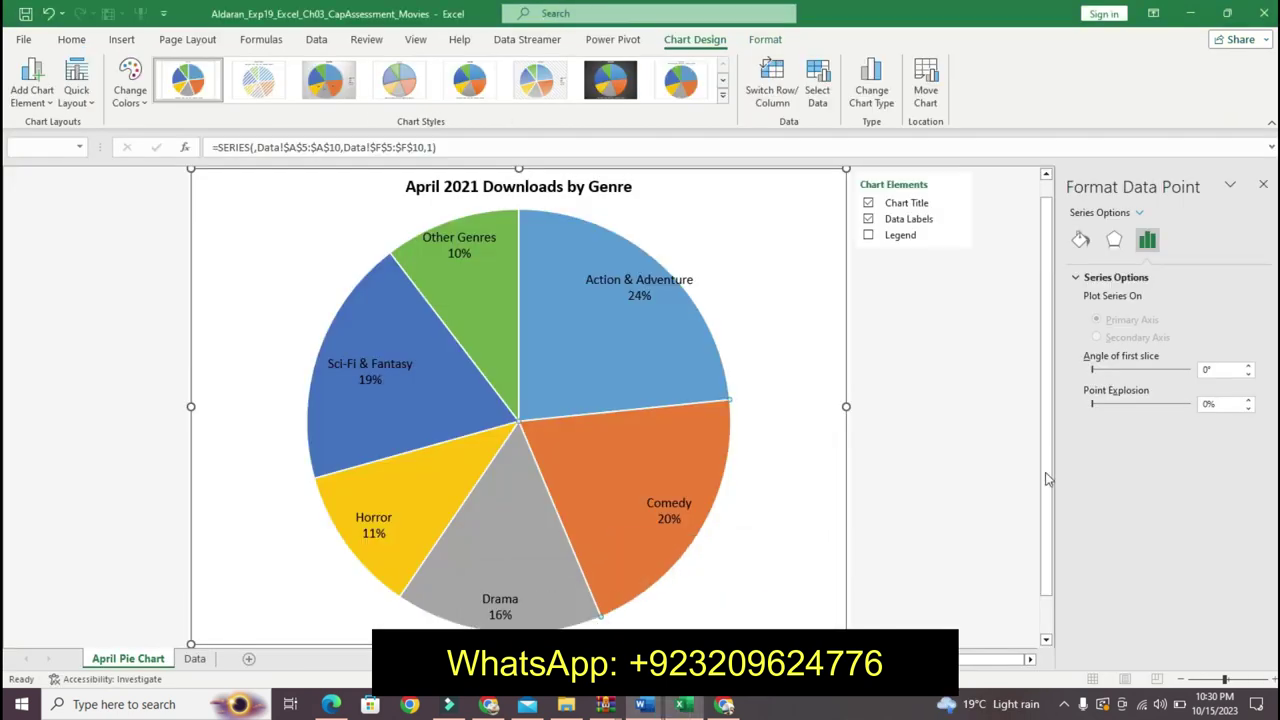
left_click(1249, 400)
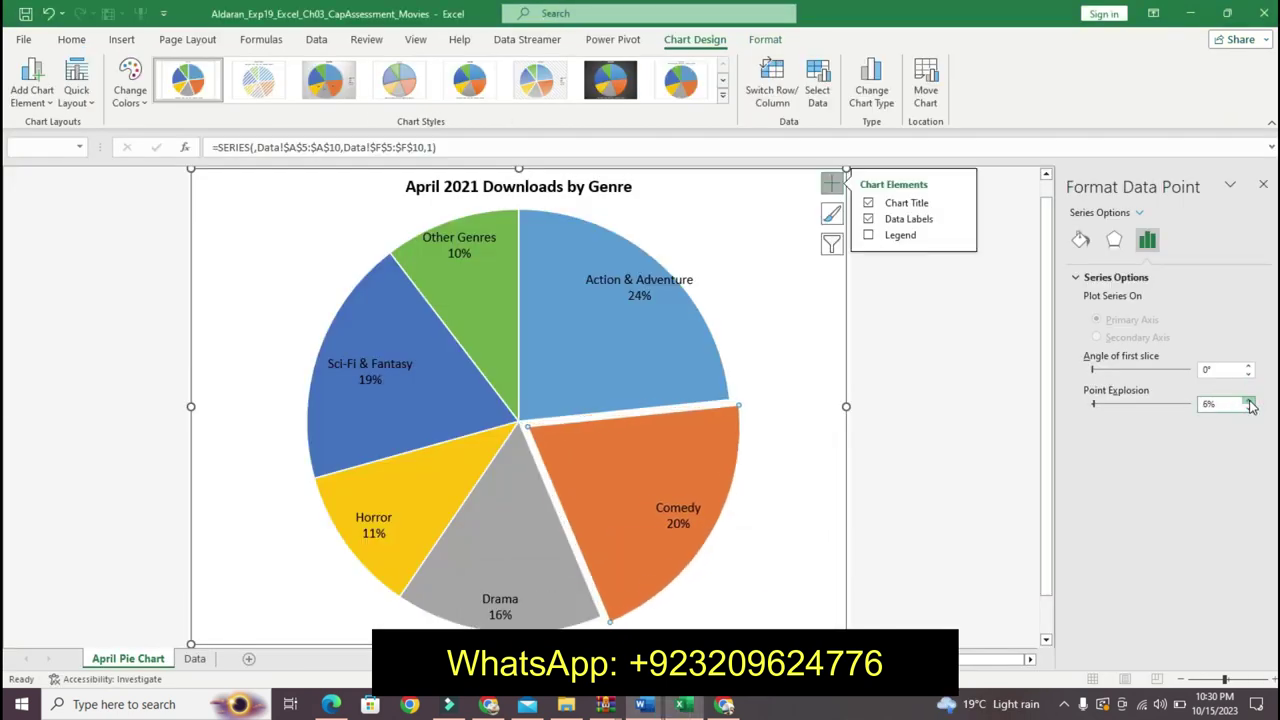
- Give the Comedy slice a Dark Red solid fill
left_click(1080, 240)
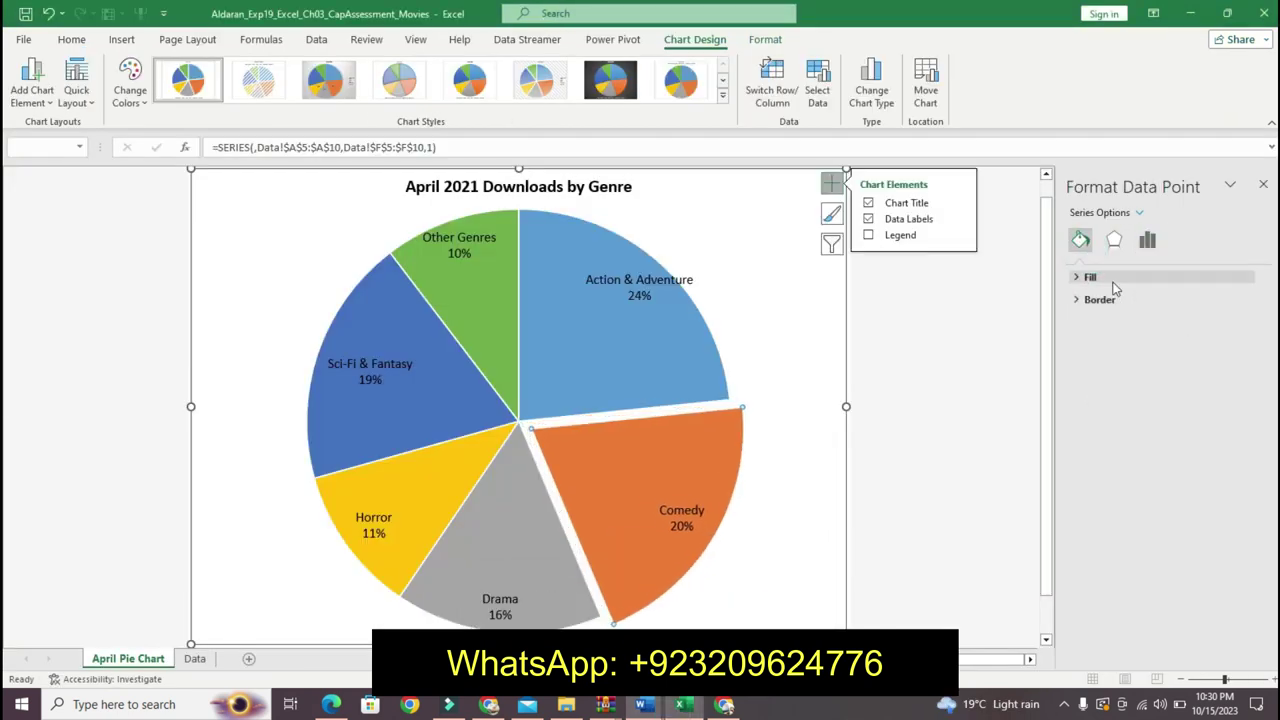
left_click(1110, 280)
left_click(1240, 439)
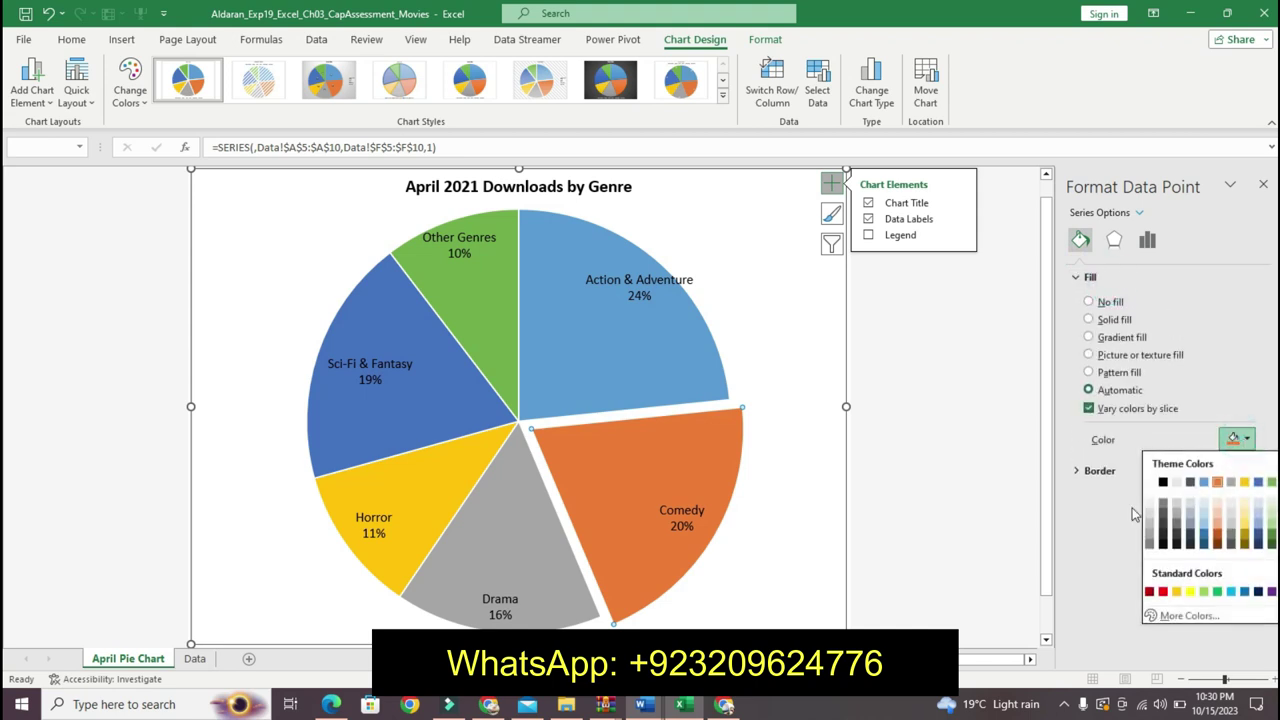
left_click(1150, 592)
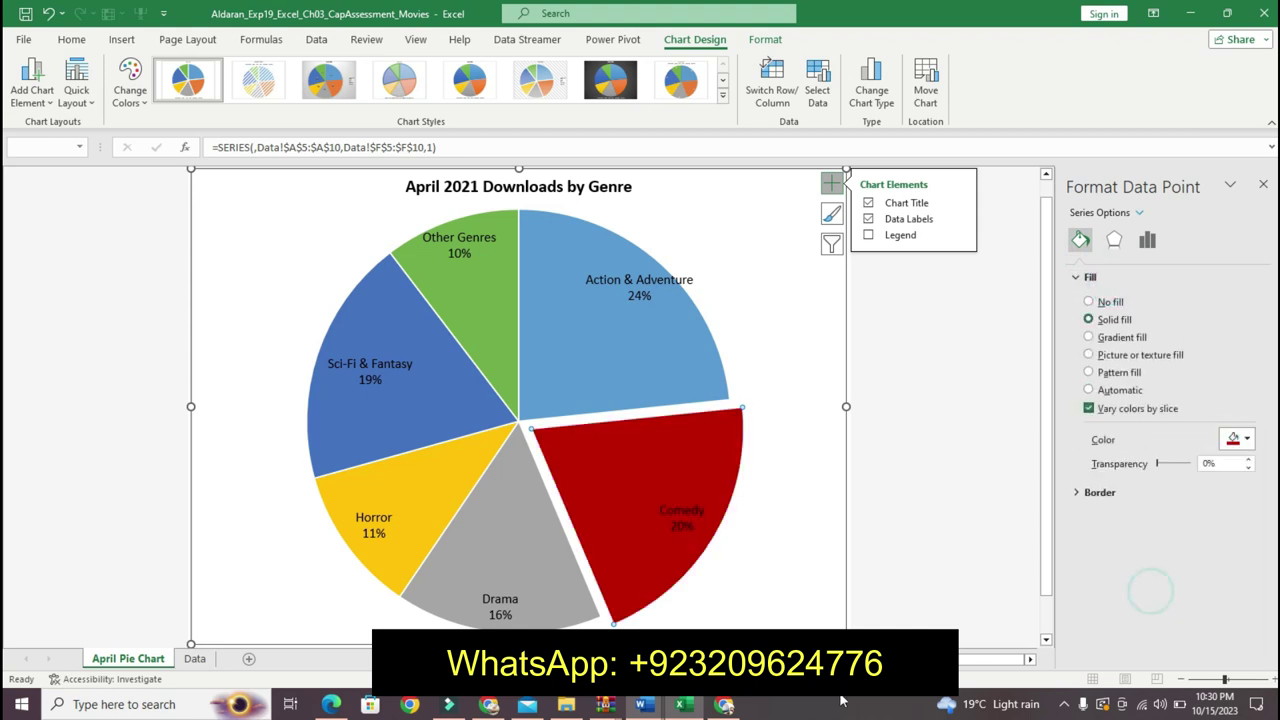
left_click(645, 705)
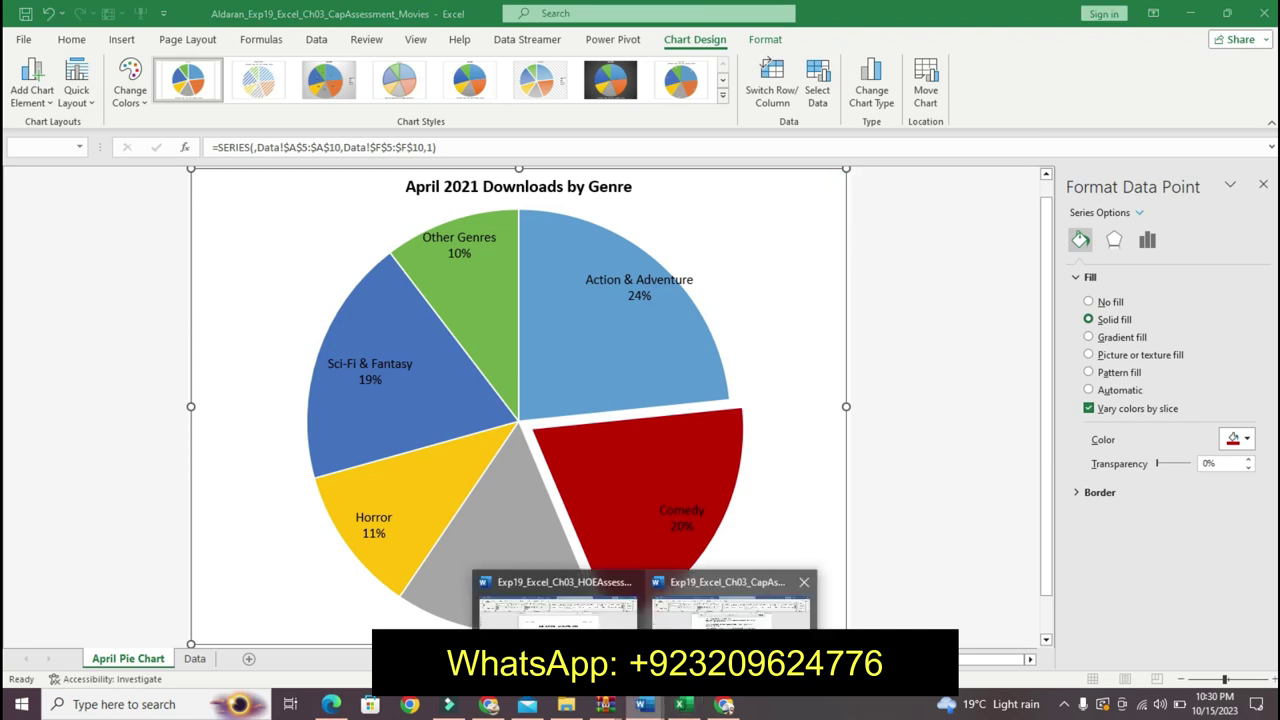
left_click(681, 598)
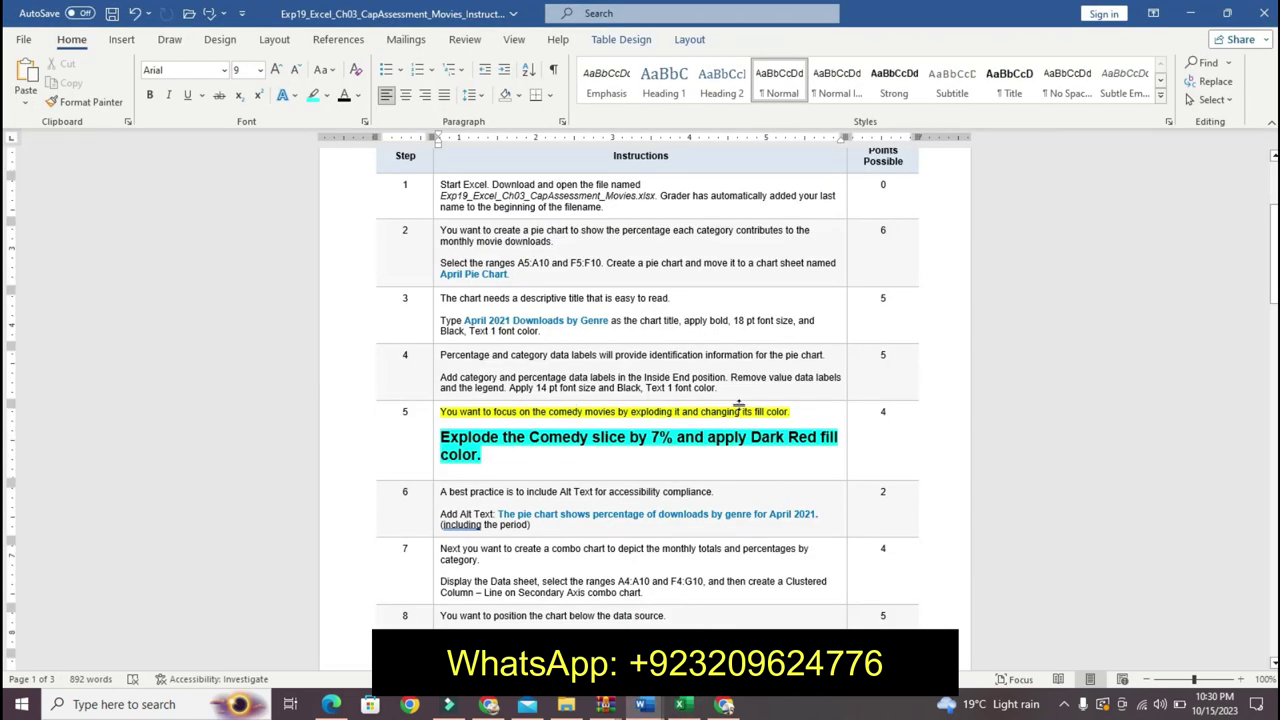
- Undo step 5's formatting and select step 6's alt text sentence, including the period
key("ctrl+z")
key("ctrl+z")
key("ctrl+z")
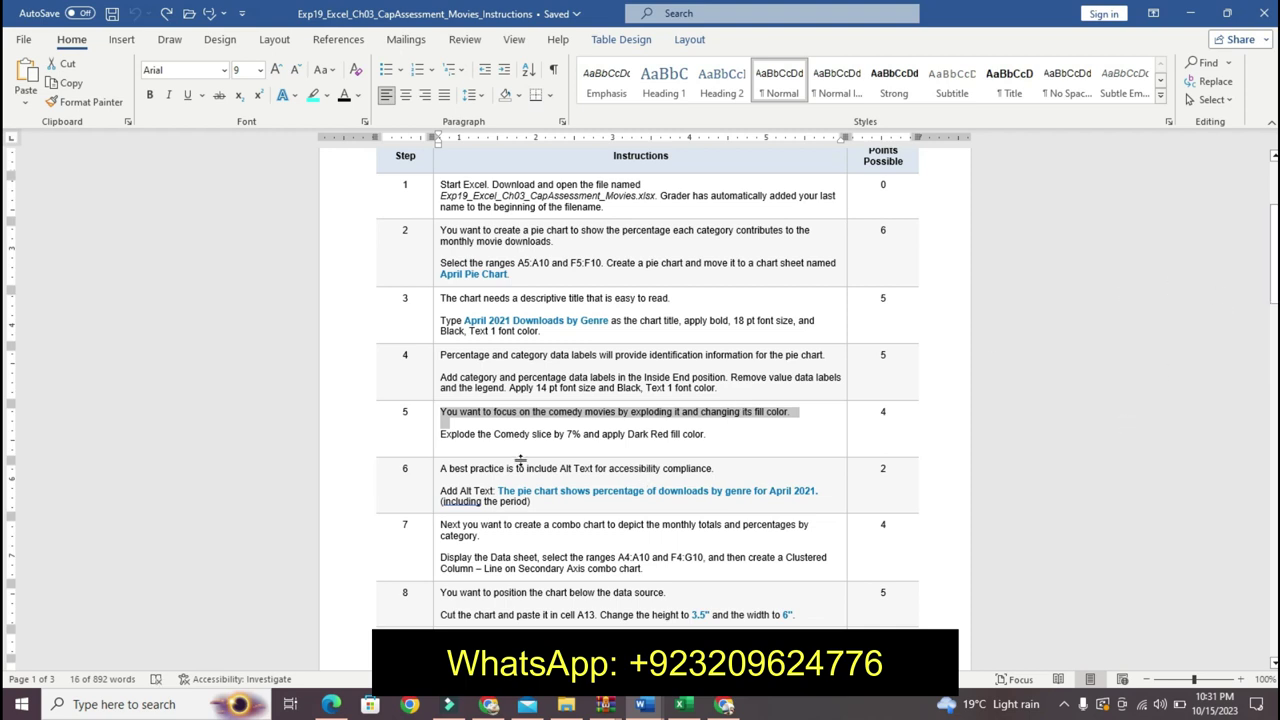
left_click_drag(500, 490, 569, 490)
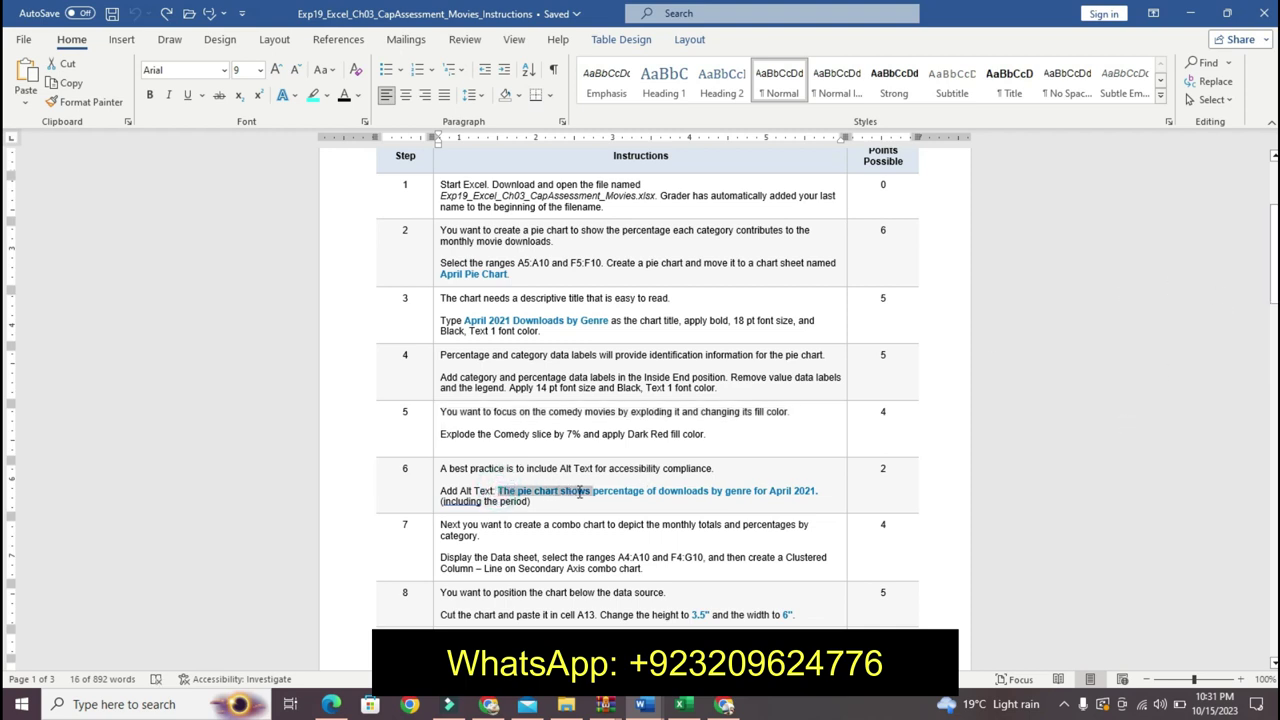
left_click_drag(677, 484, 822, 490)
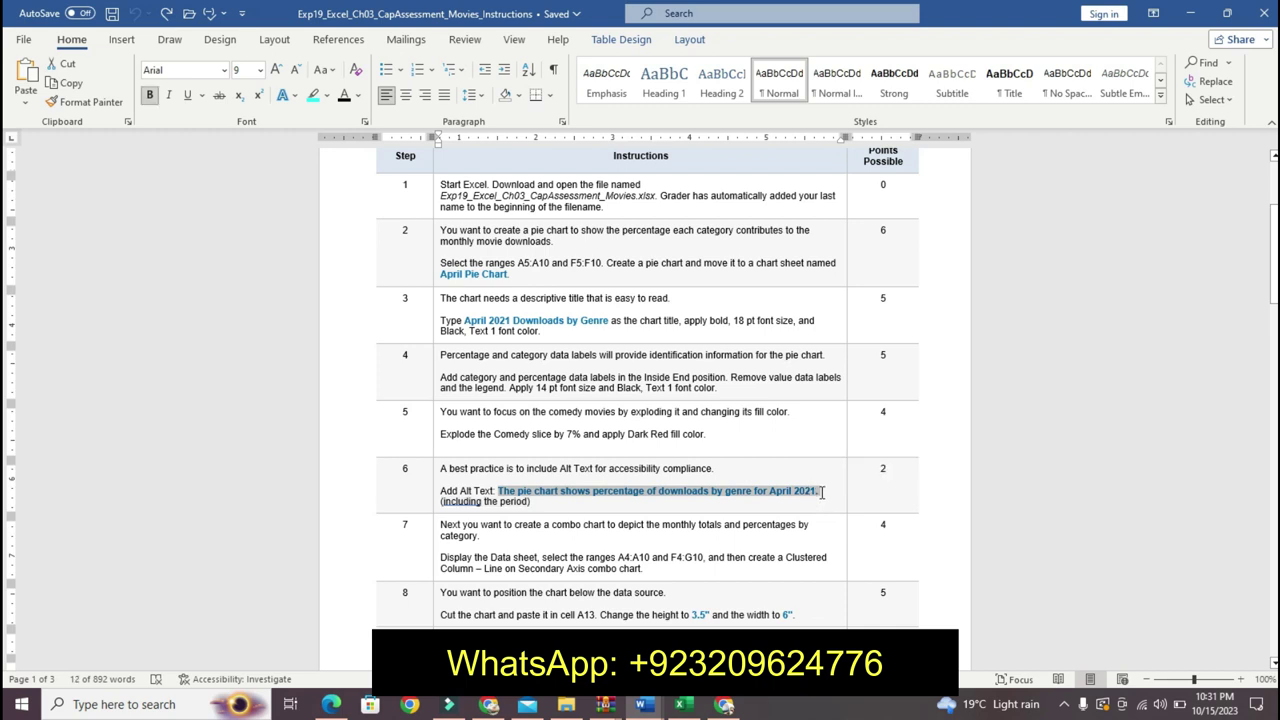
- Add the alt text 'The pie chart shows percentage of downloads by genre for April 2021.' to the chart
left_click(683, 704)
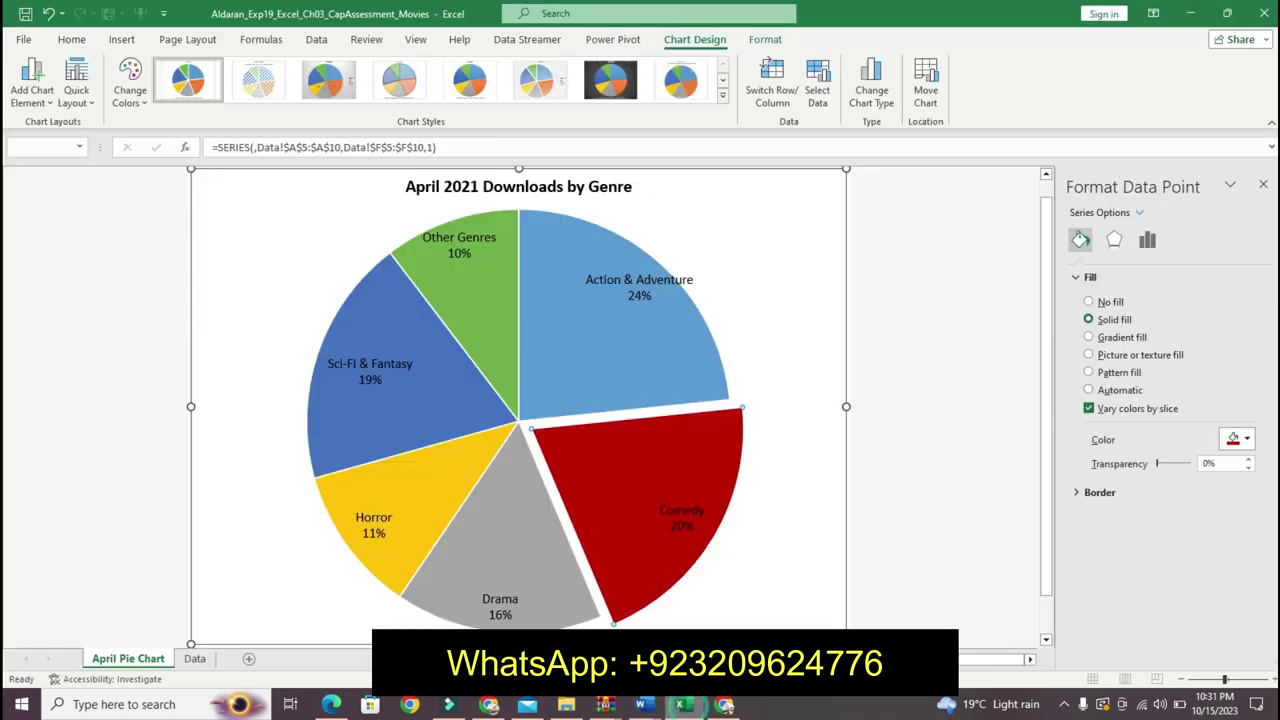
left_click(767, 201)
right_click(767, 200)
left_click(828, 624)
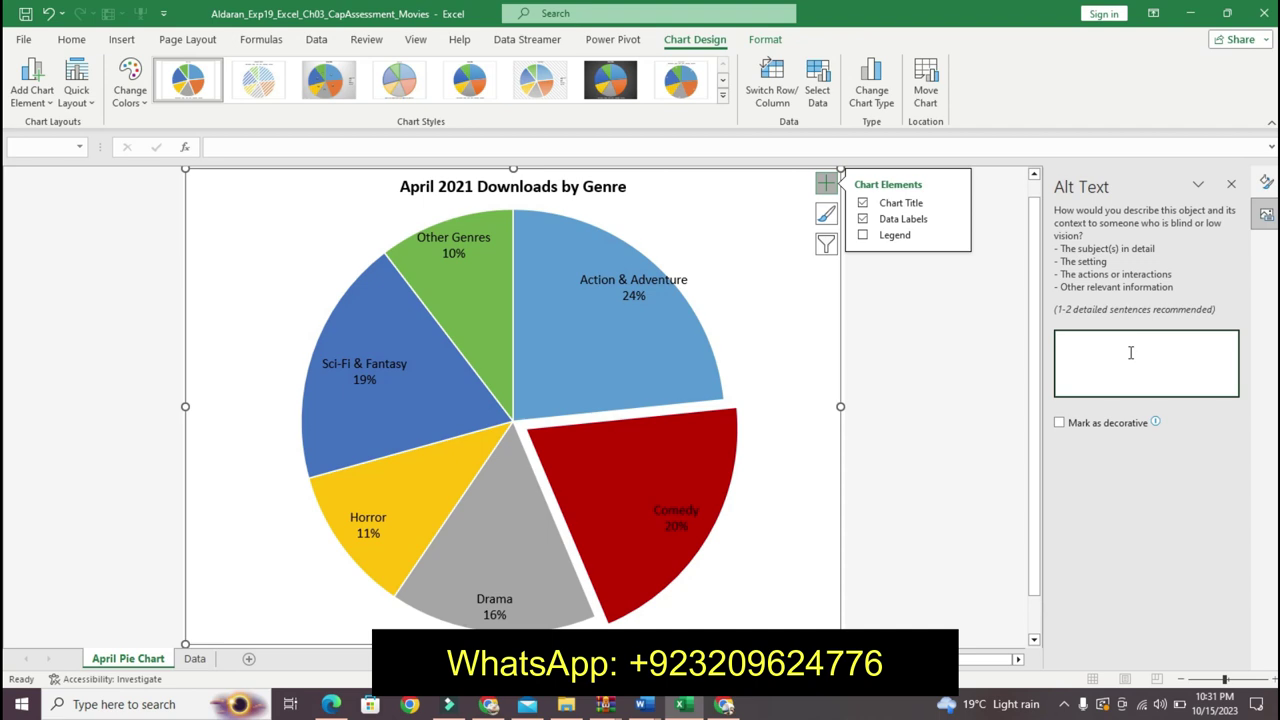
type("The pie chart shows percentage of downloads by genre for April 2021.")
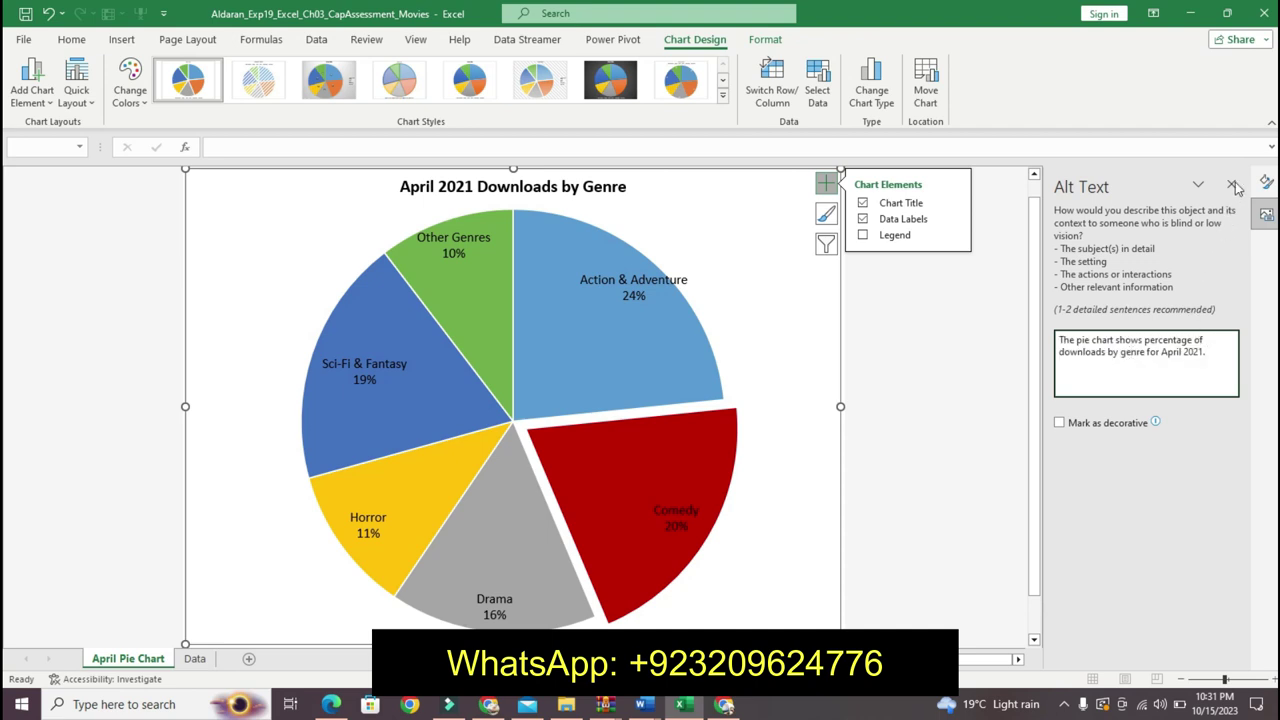
left_click(1233, 186)
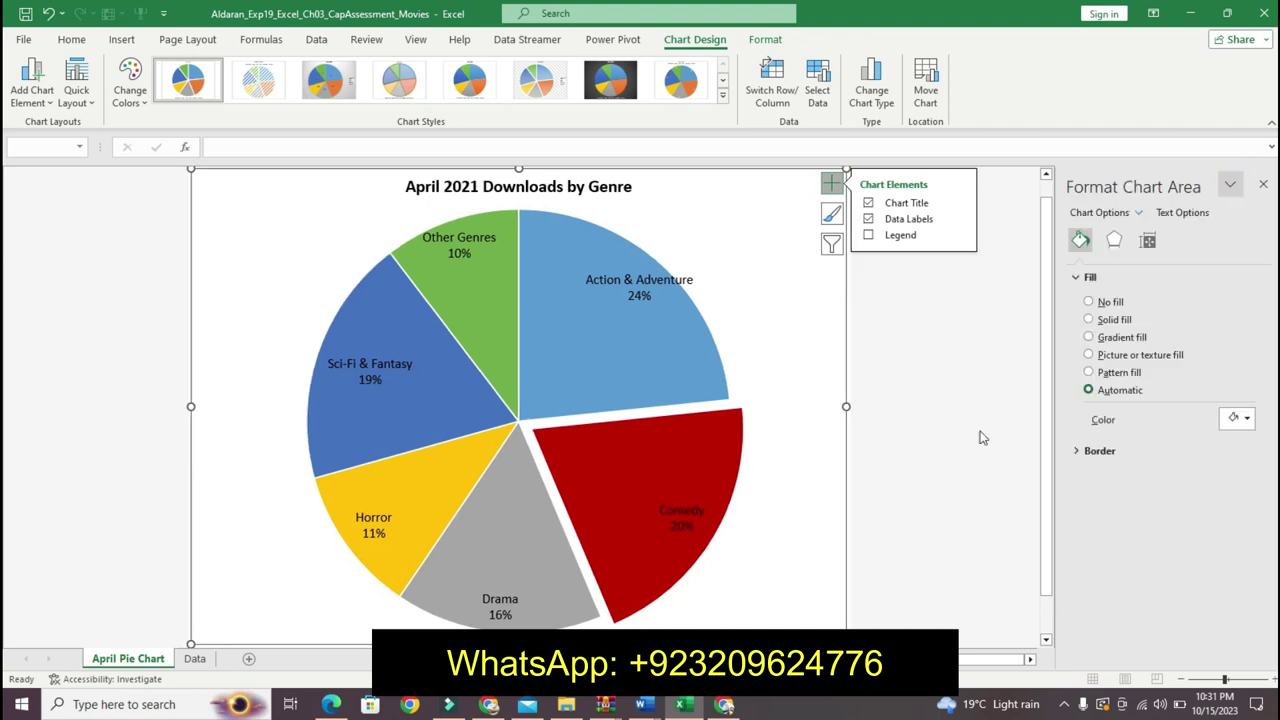
left_click(642, 706)
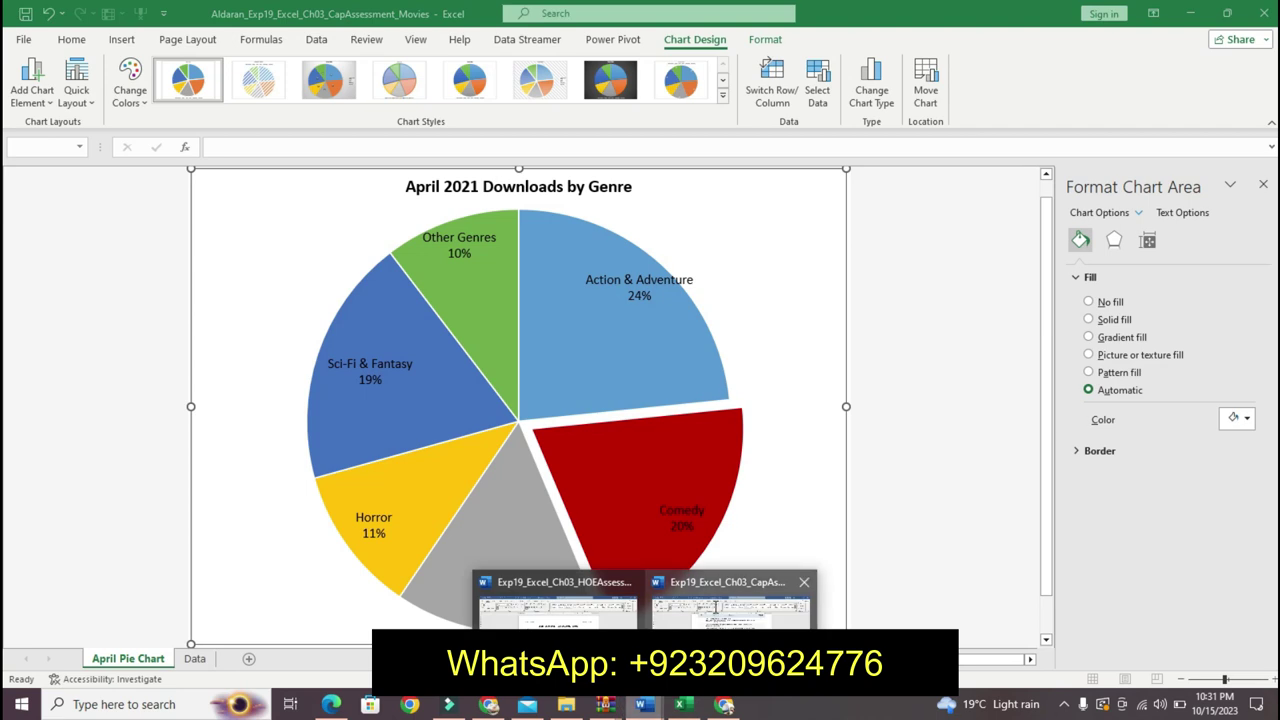
left_click(715, 620)
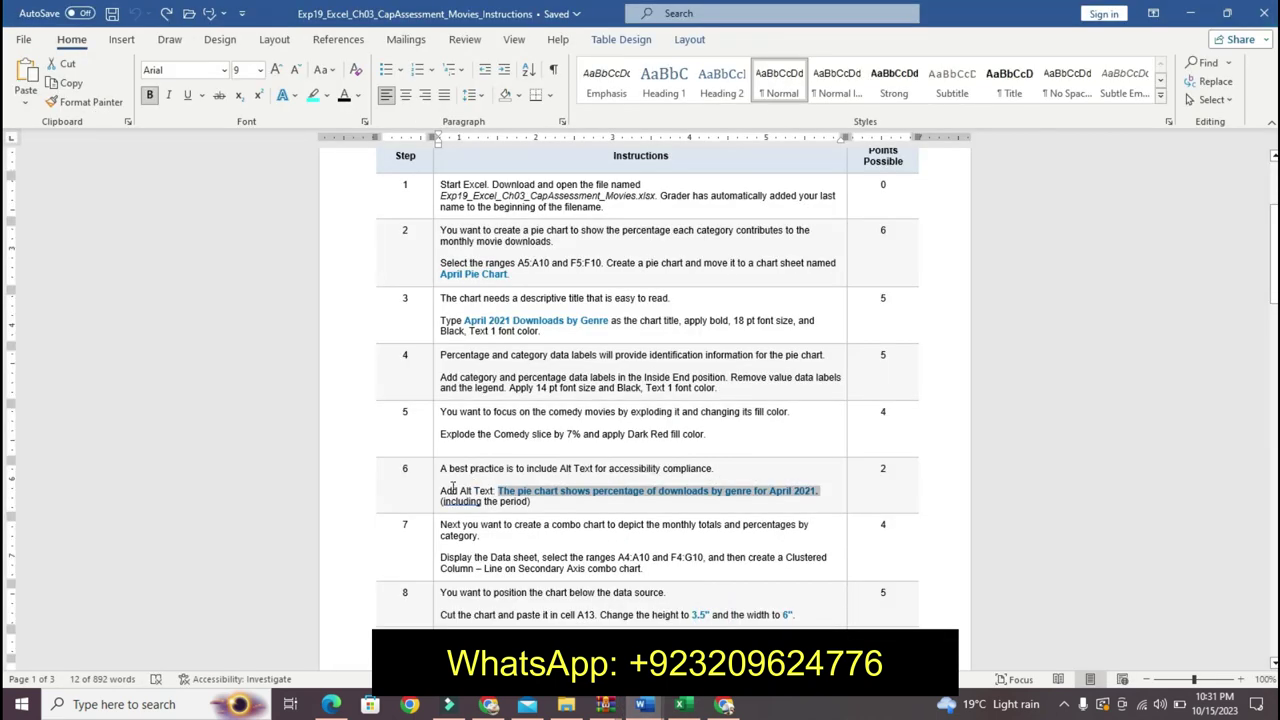
- Make step 6's Add Alt Text paragraph 16 pt bold with turquoise highlight
left_click_drag(441, 490, 552, 503)
left_click(639, 453)
left_click(640, 268)
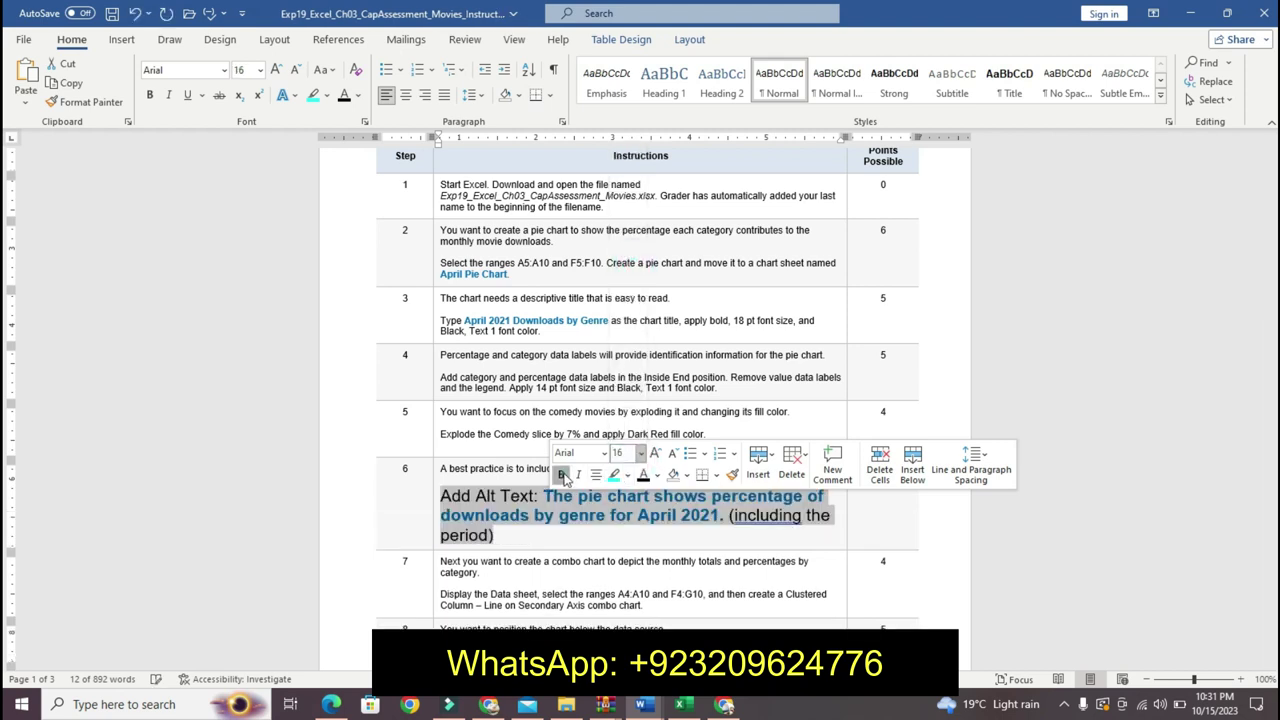
left_click(563, 476)
left_click(613, 476)
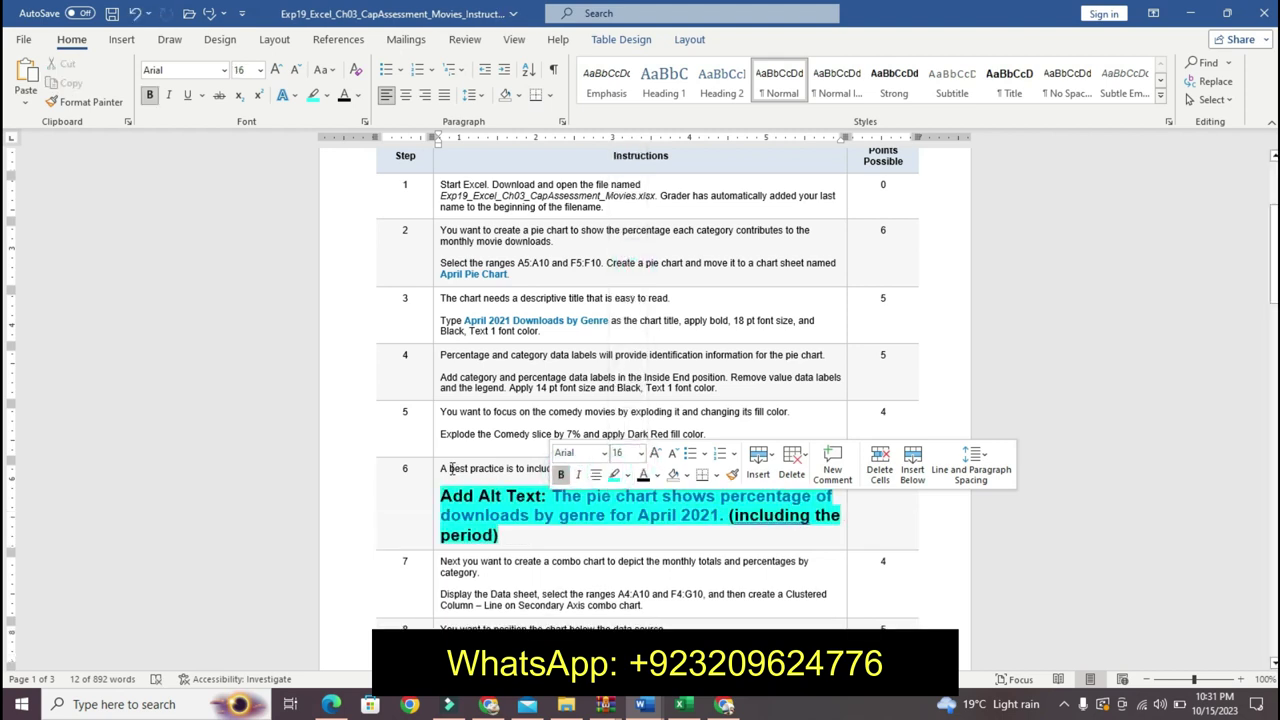
- Highlight step 6's 'A best practice' line yellow, then select the alt-text sentence
left_click_drag(441, 468, 714, 469)
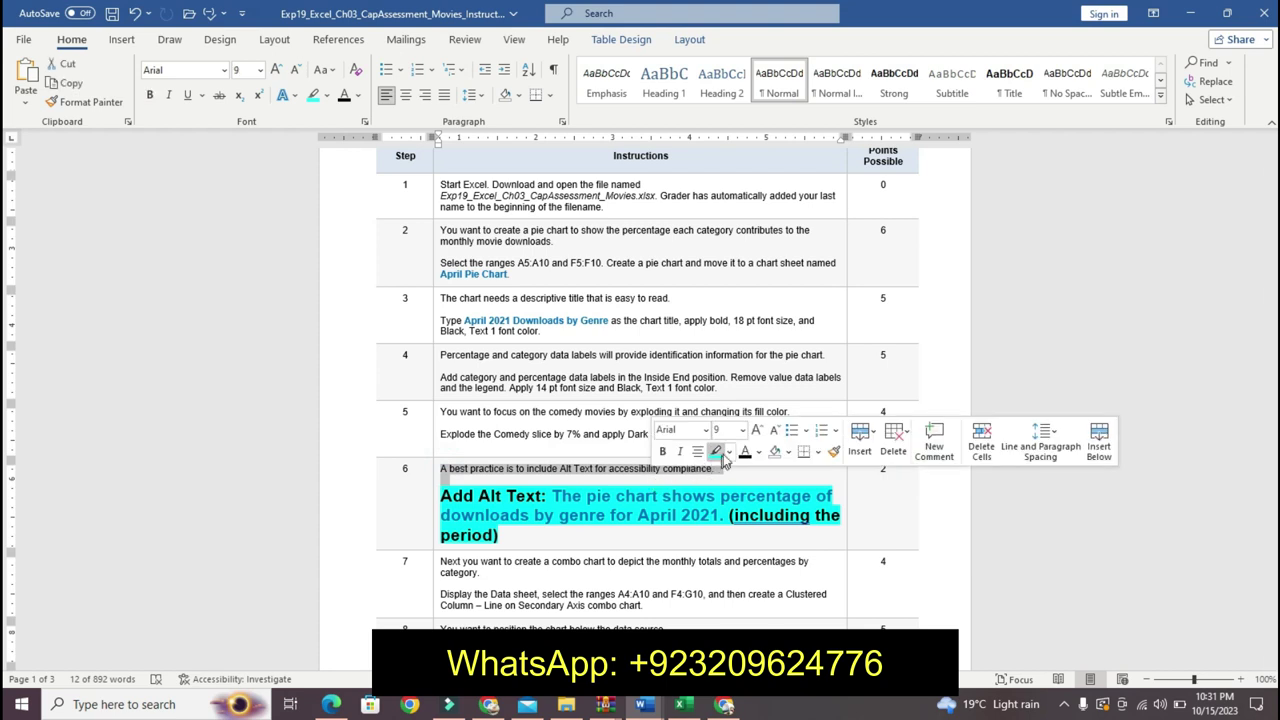
left_click(729, 452)
left_click(722, 463)
left_click(553, 496)
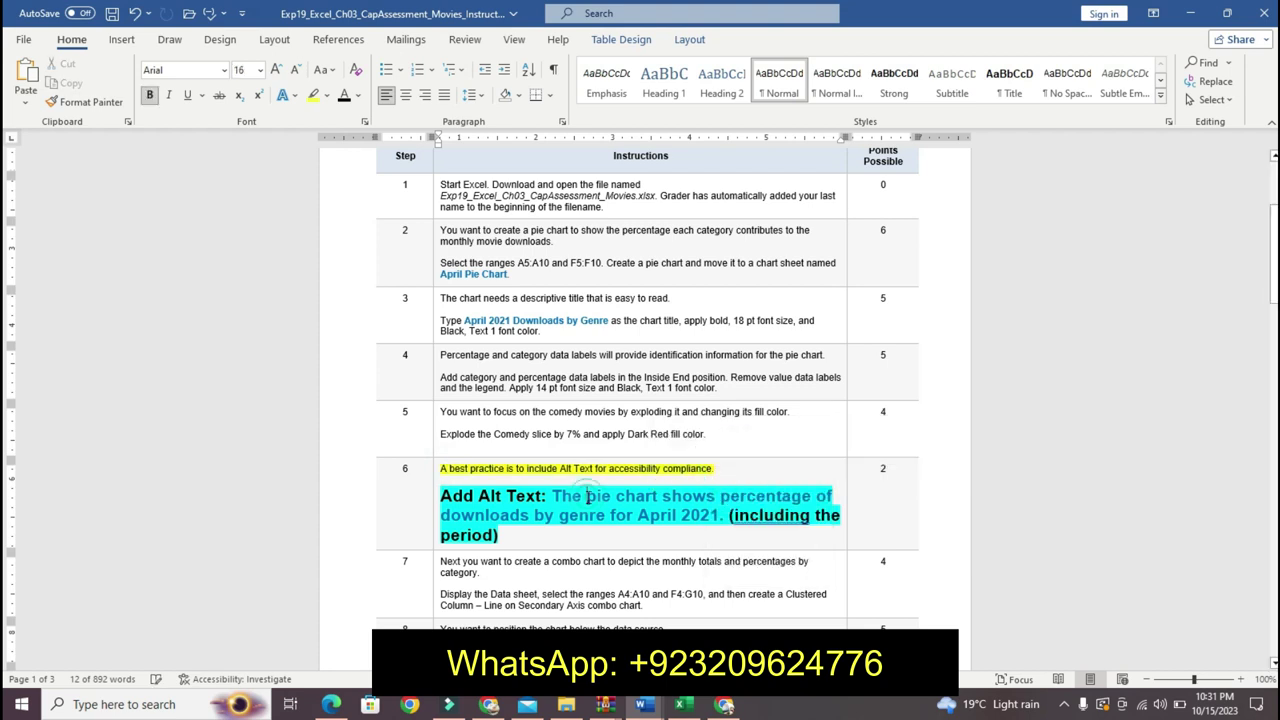
left_click_drag(553, 496, 711, 515)
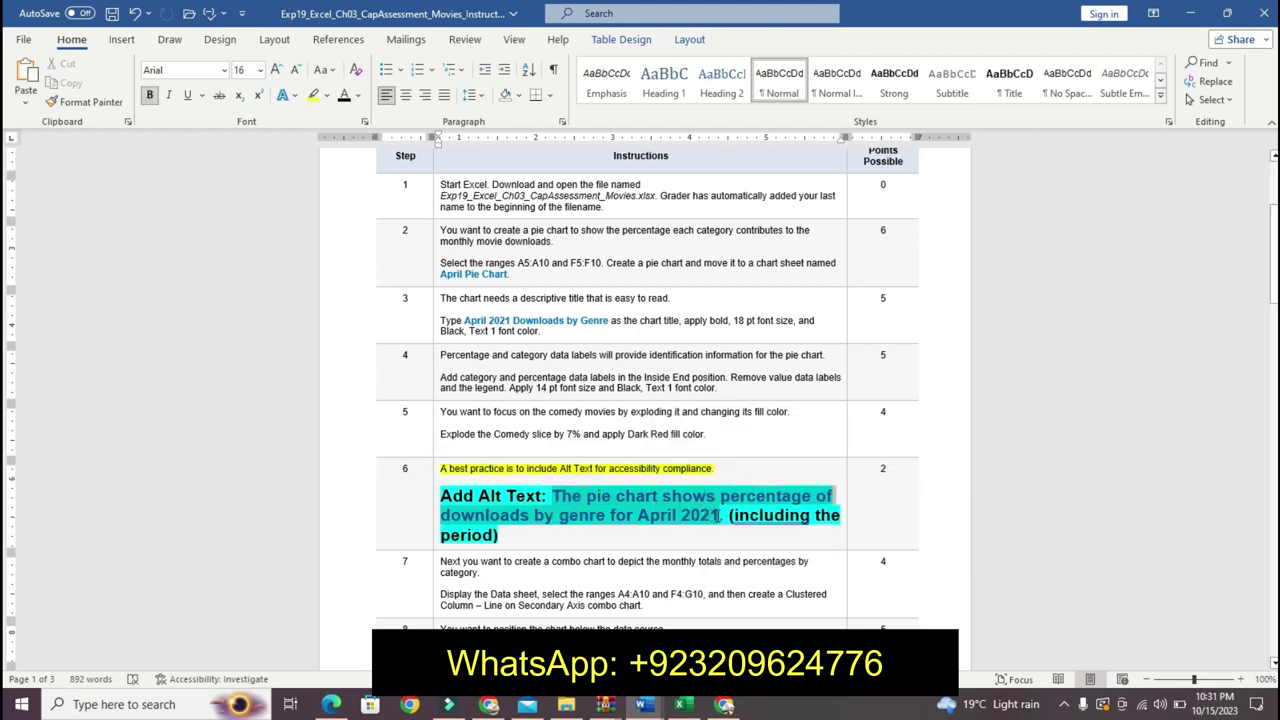
- Check the pie chart's alt text description for April 2021 downloads by genre
left_click(683, 704)
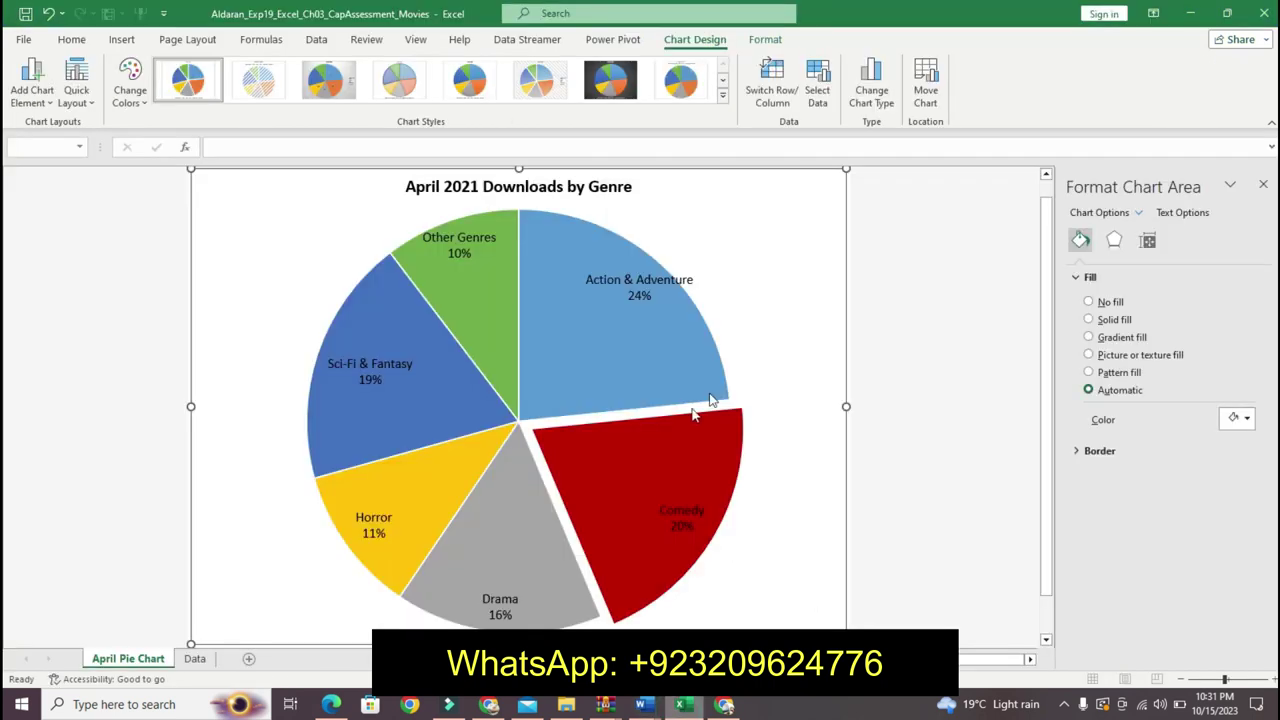
right_click(762, 328)
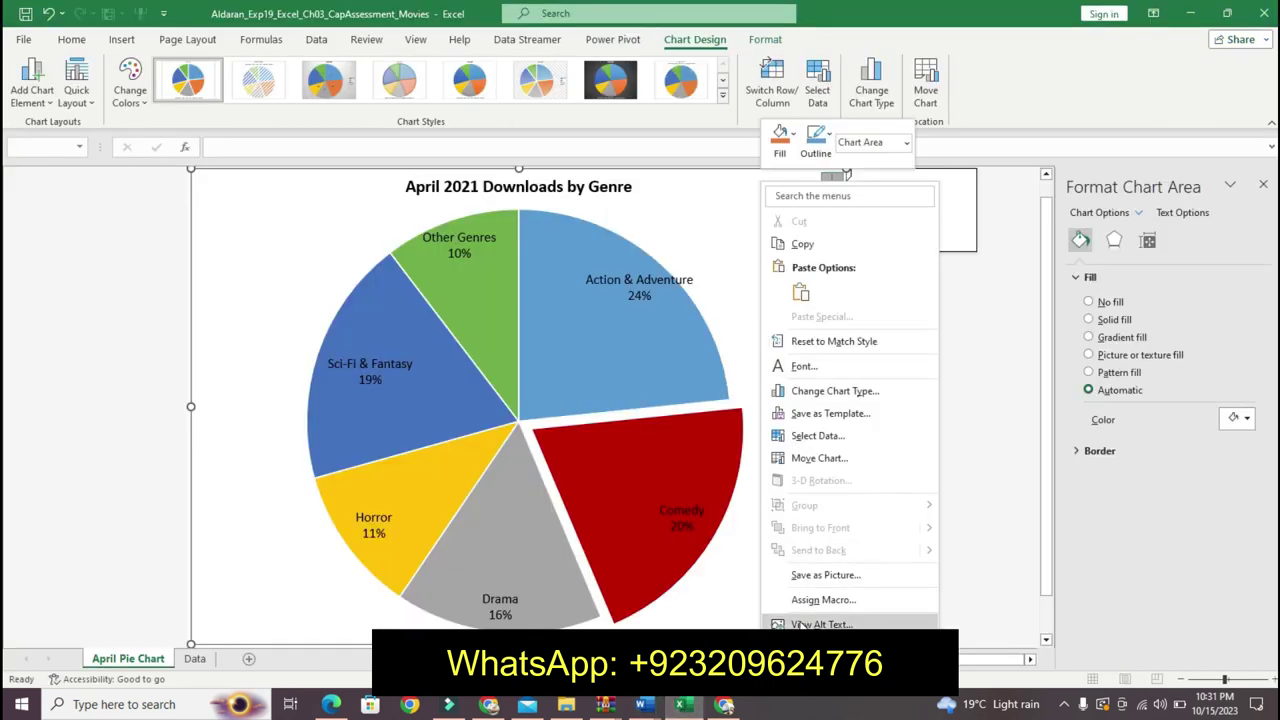
left_click(797, 624)
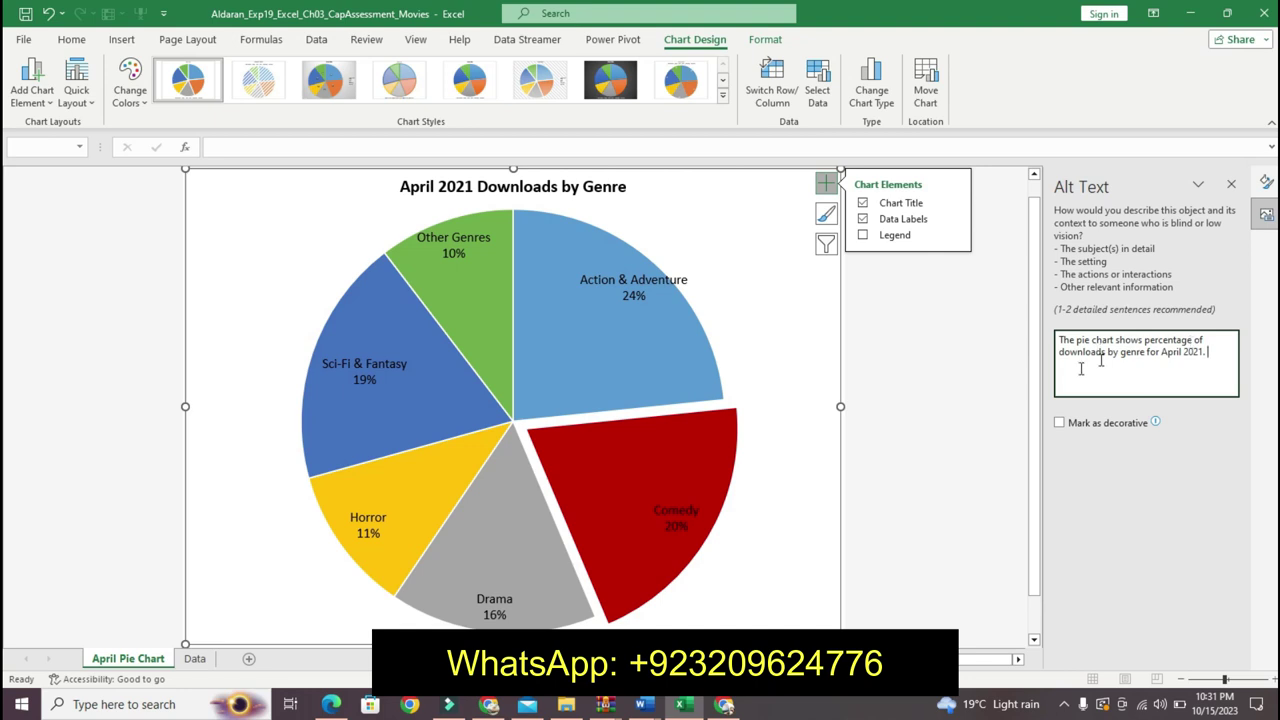
left_click(1231, 184)
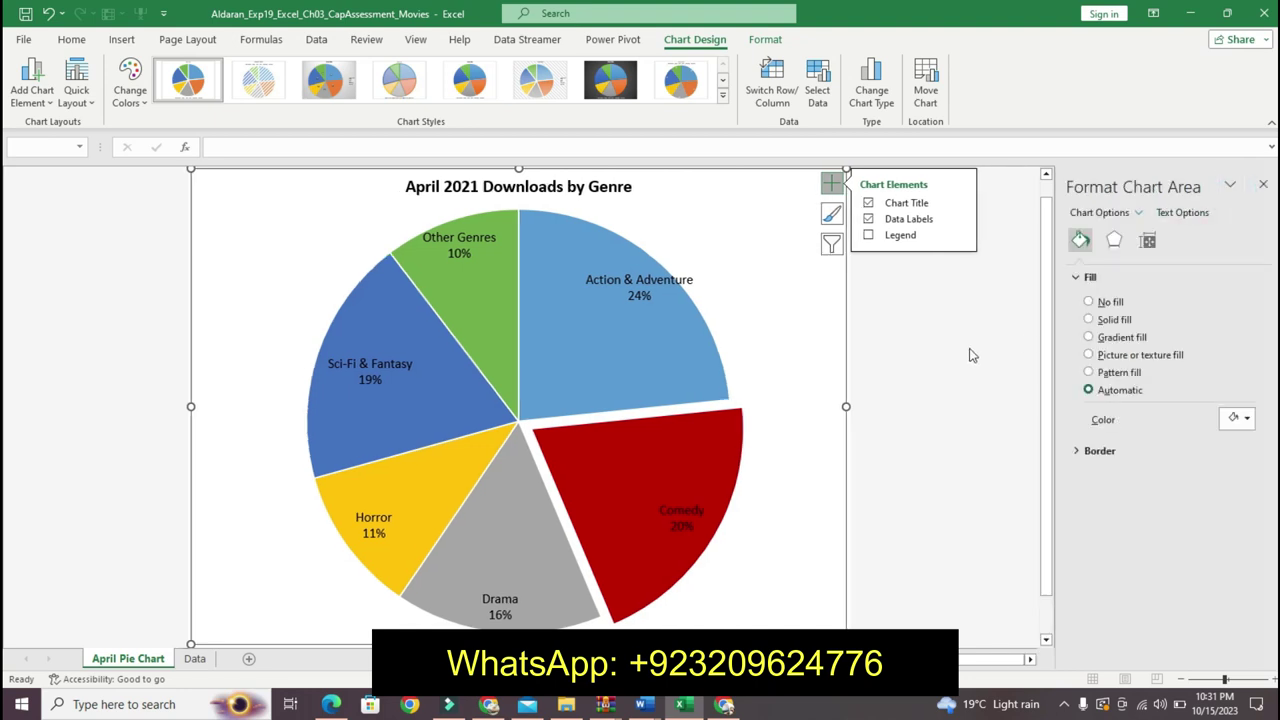
- Undo the Step 6 emphasis formatting in the Word instructions
mouse_move(643, 704)
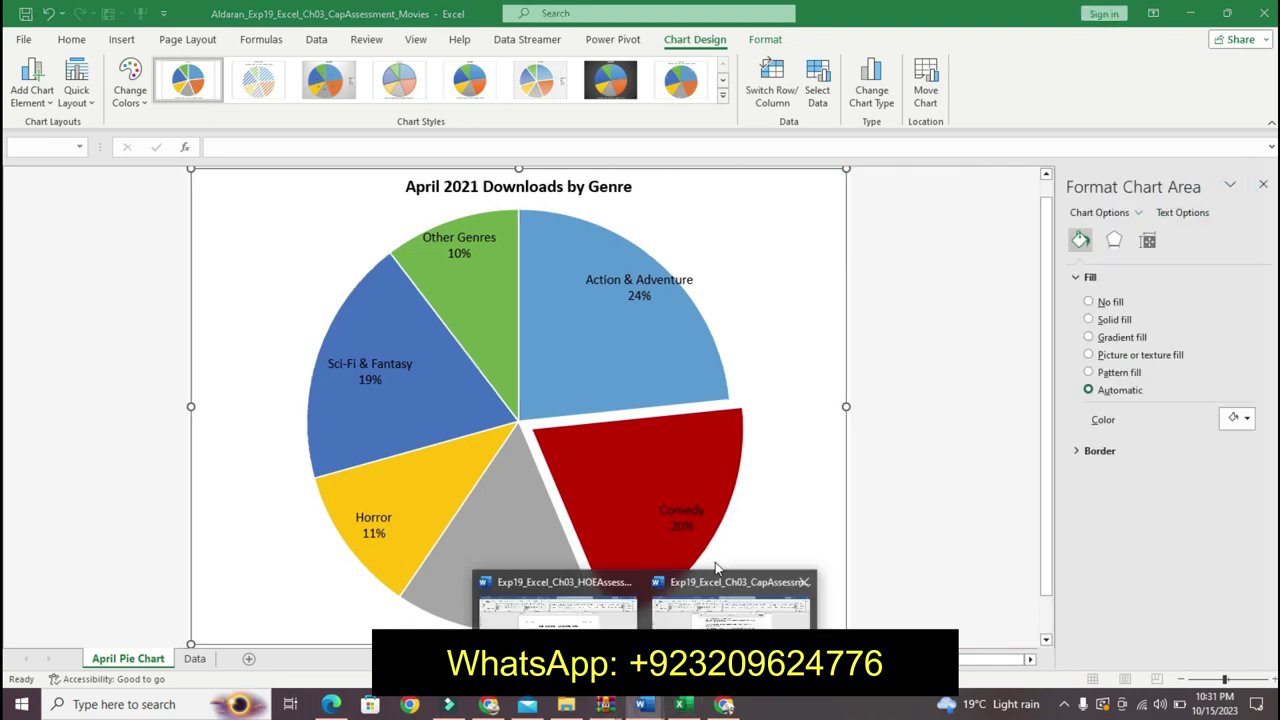
left_click(720, 595)
key("ctrl+z")
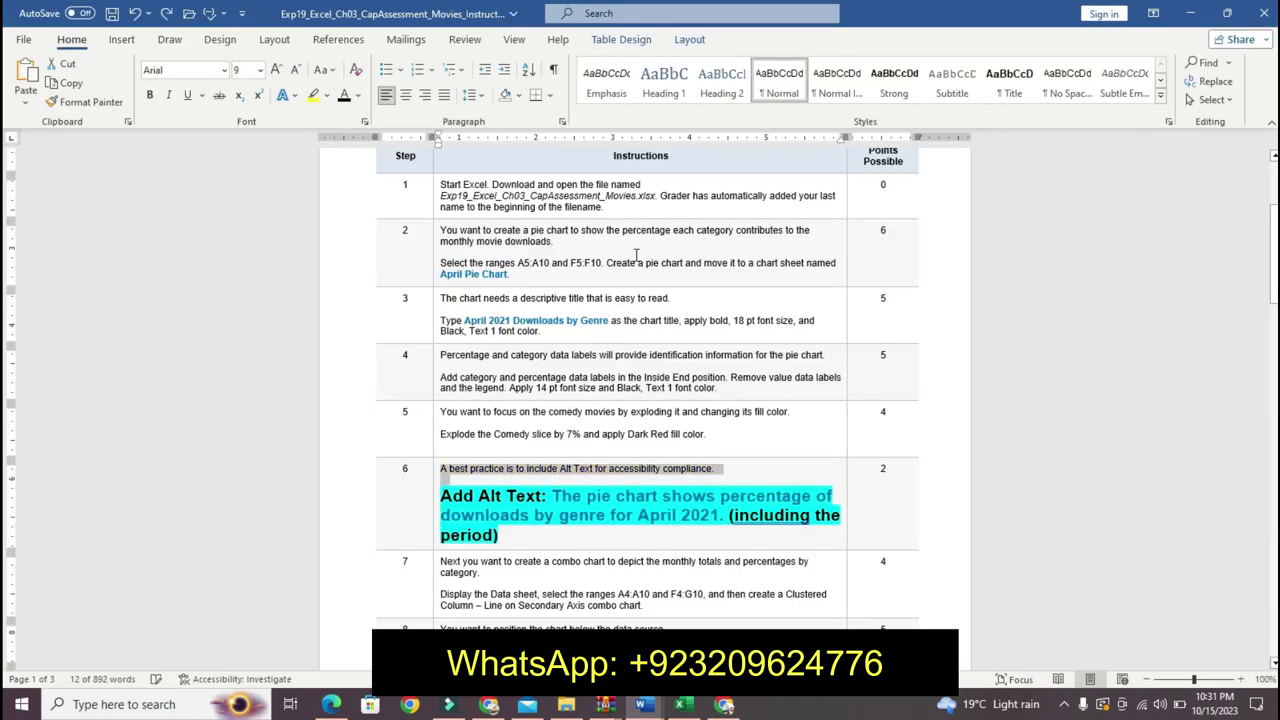
key("ctrl+z")
key("ctrl+z")
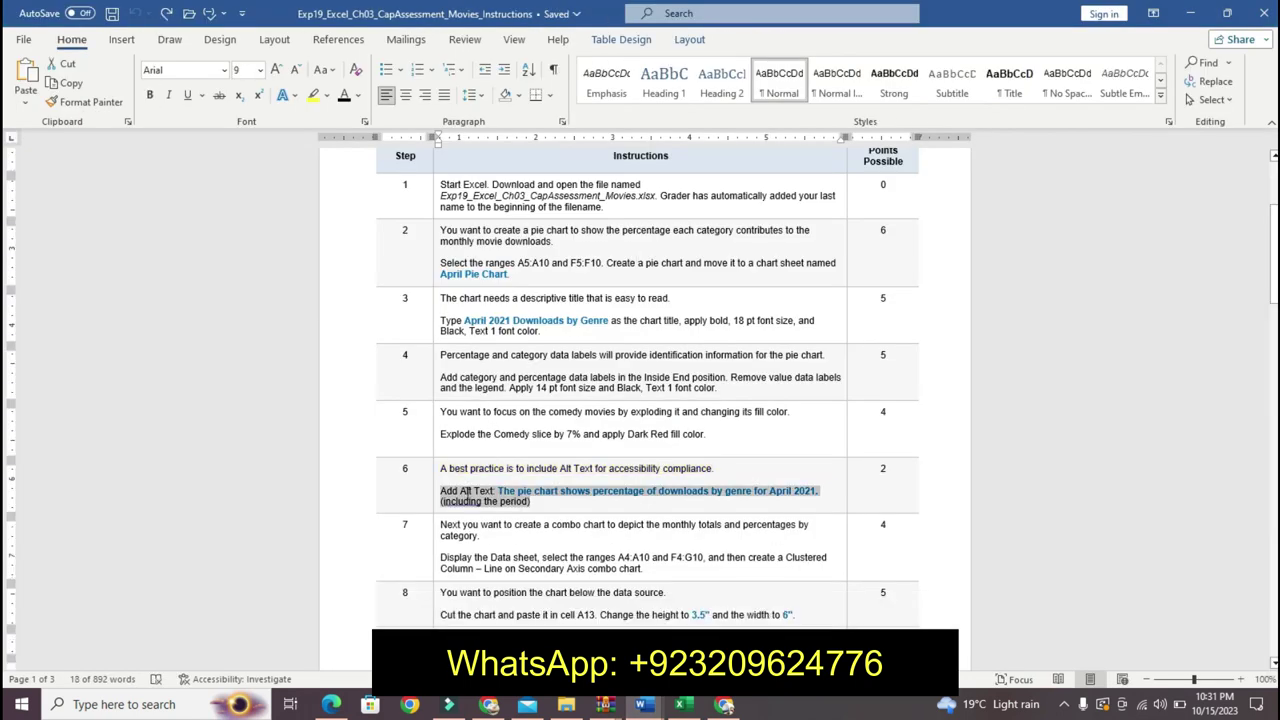
- Highlight Step 7's first sentence in yellow
left_click_drag(447, 524, 479, 536)
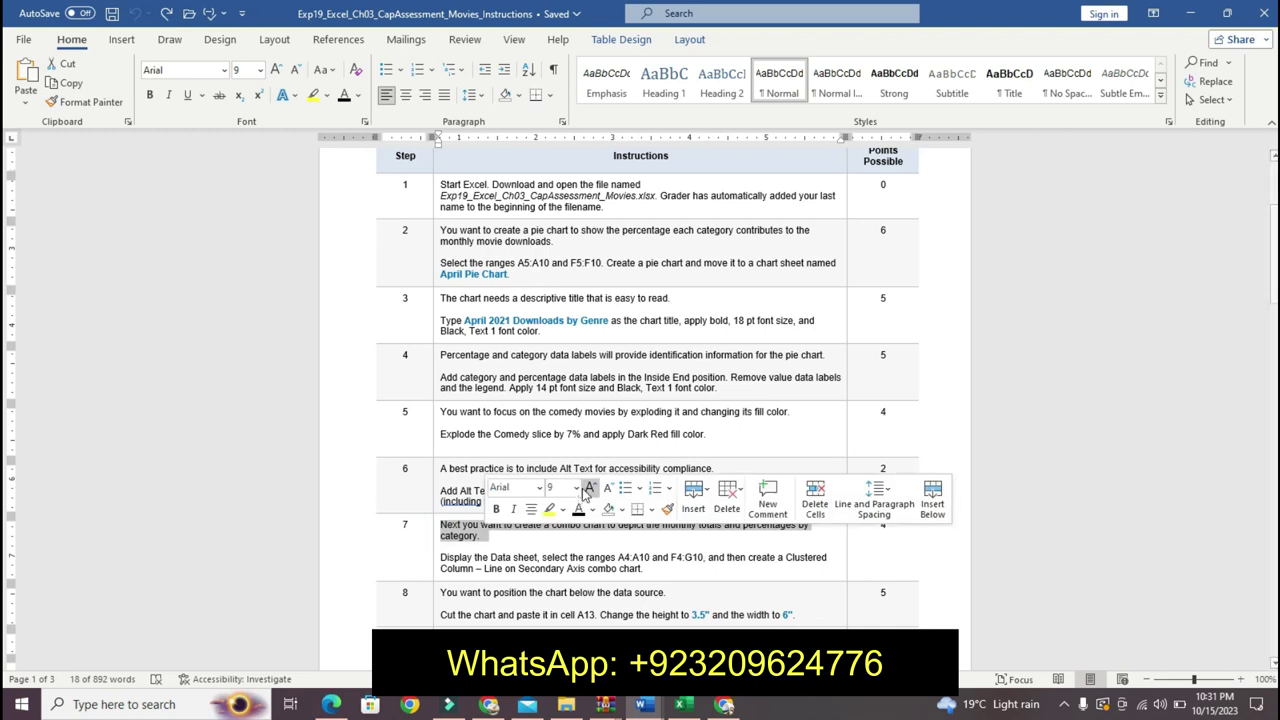
left_click(565, 512)
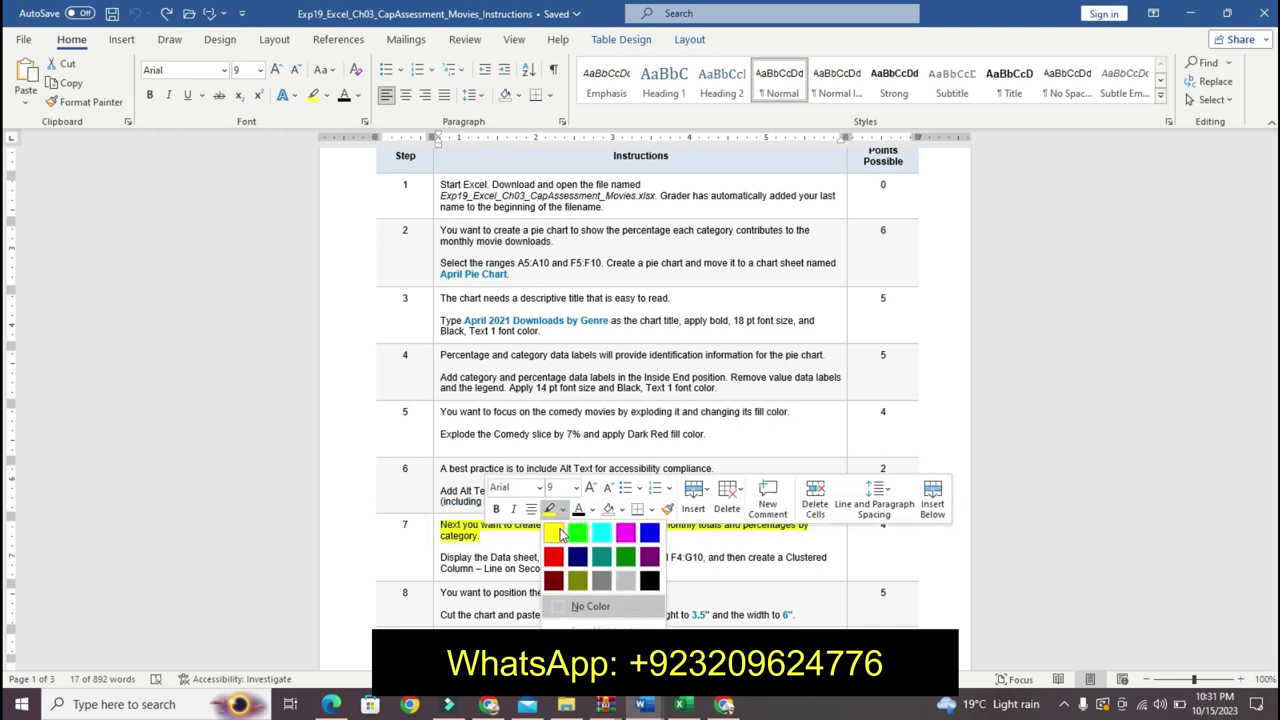
left_click(560, 523)
- Make Step 7's second paragraph 14 pt bold with turquoise highlight
left_click_drag(444, 555, 645, 569)
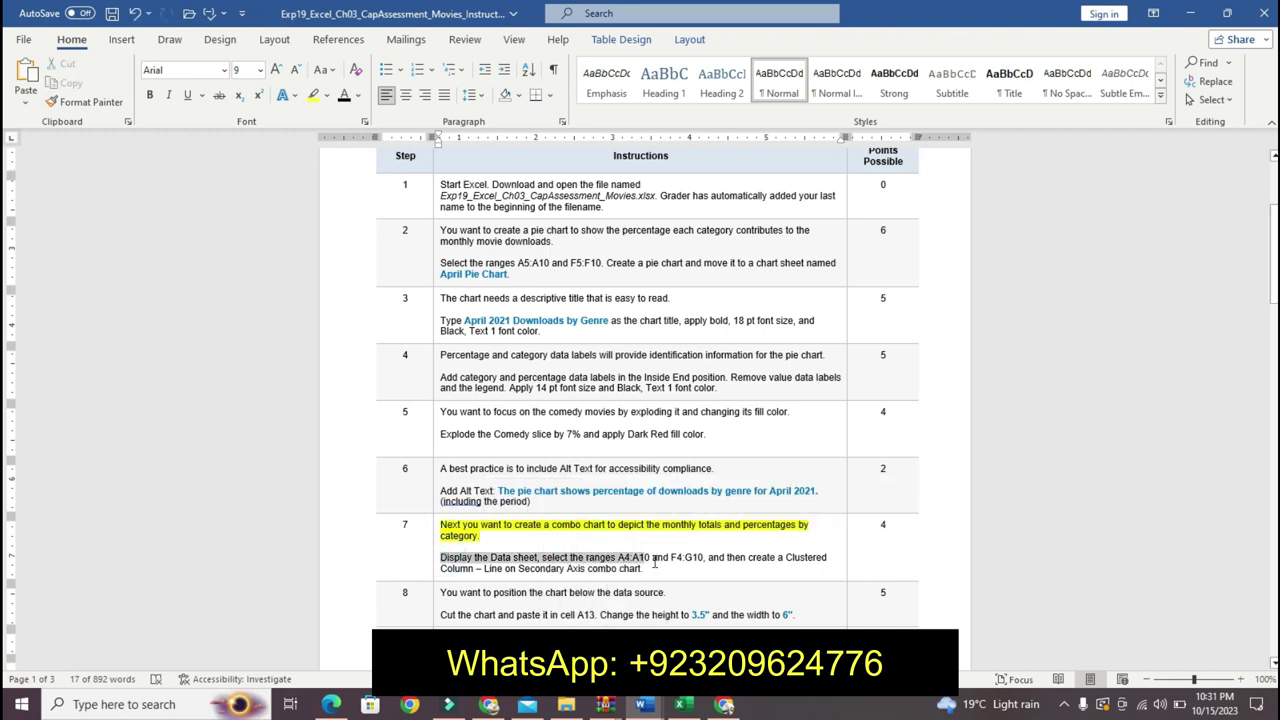
left_click(767, 521)
left_click(755, 322)
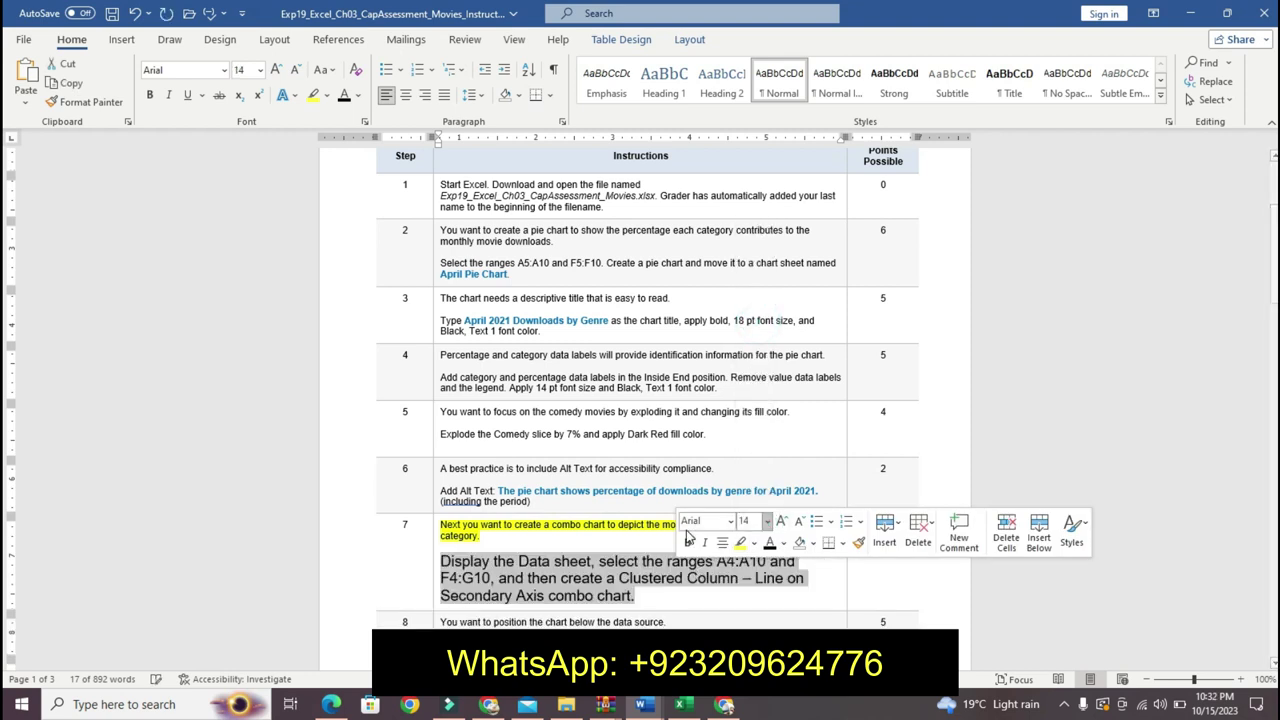
left_click(687, 542)
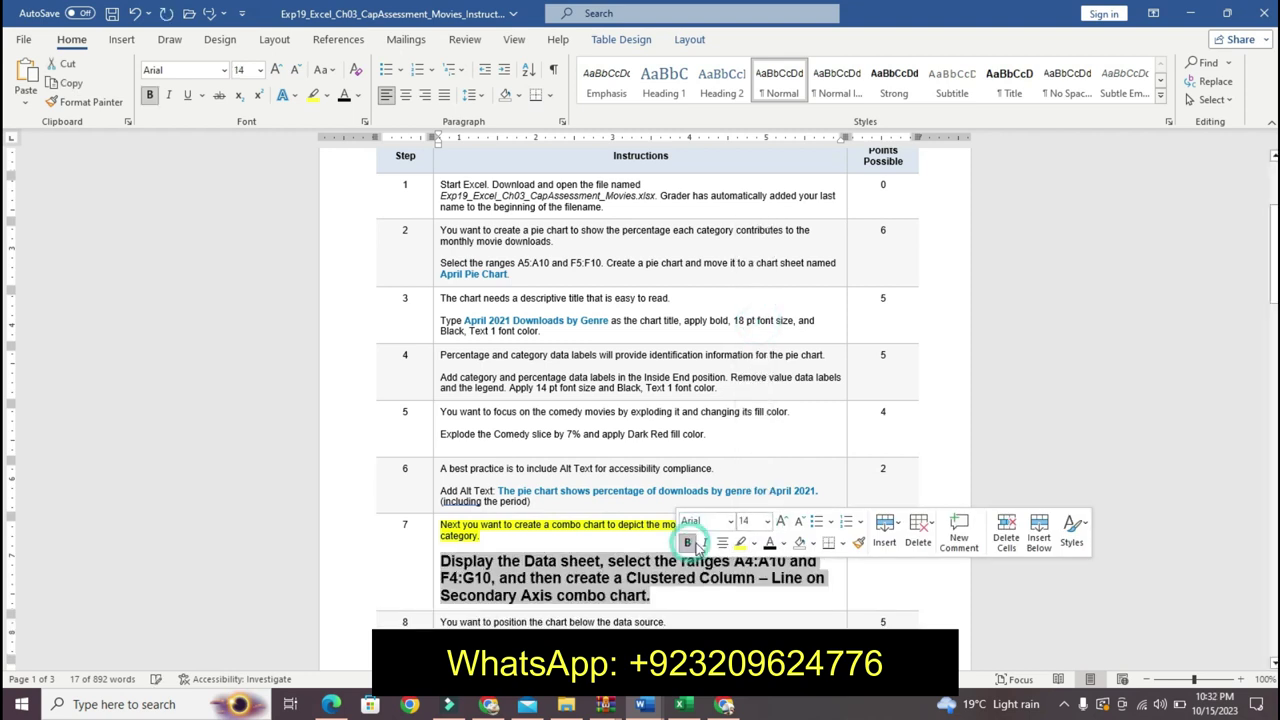
left_click(753, 542)
left_click(797, 565)
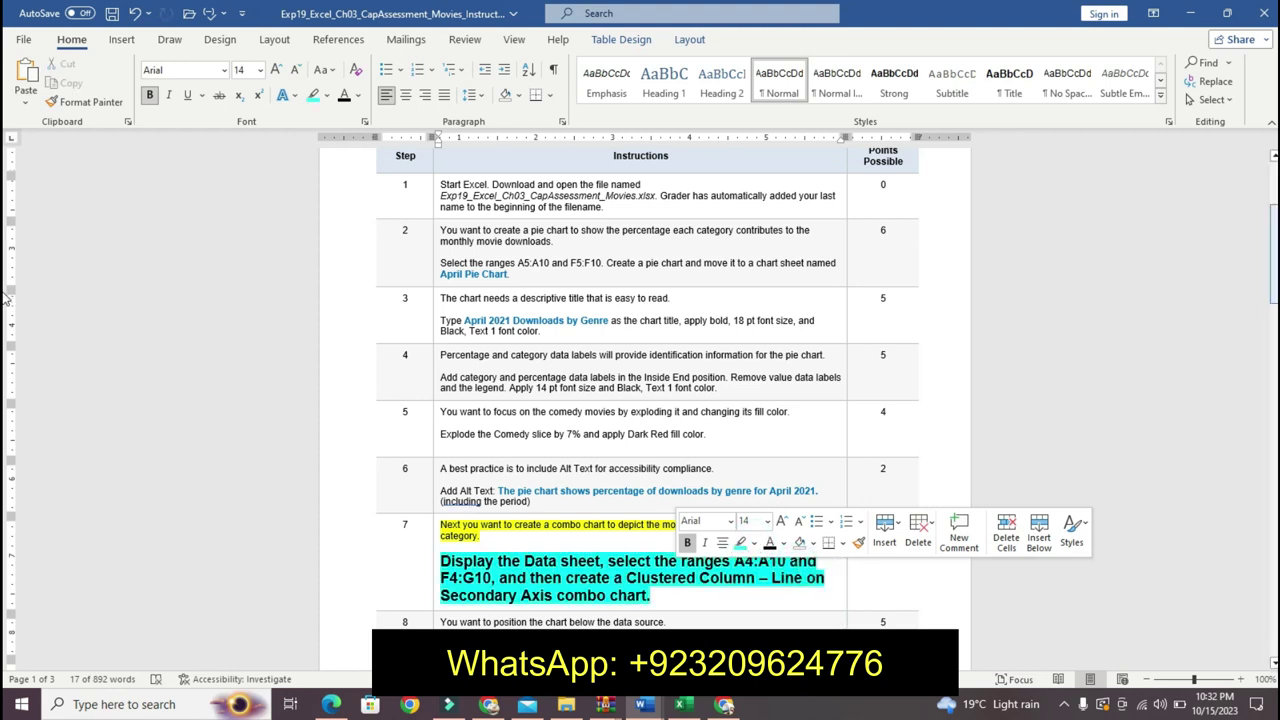
- Select the A4:A10 range reference in the Step 7 instructions
left_click_drag(1274, 250, 1274, 268)
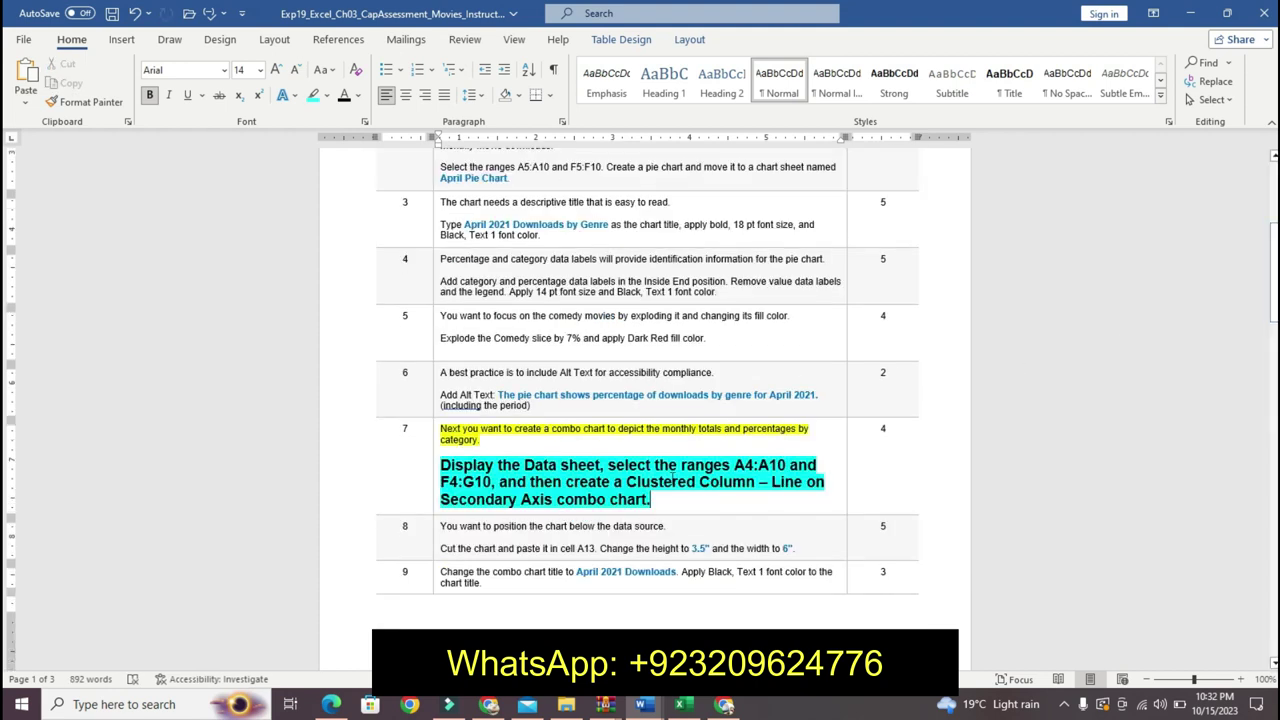
double_click(782, 463)
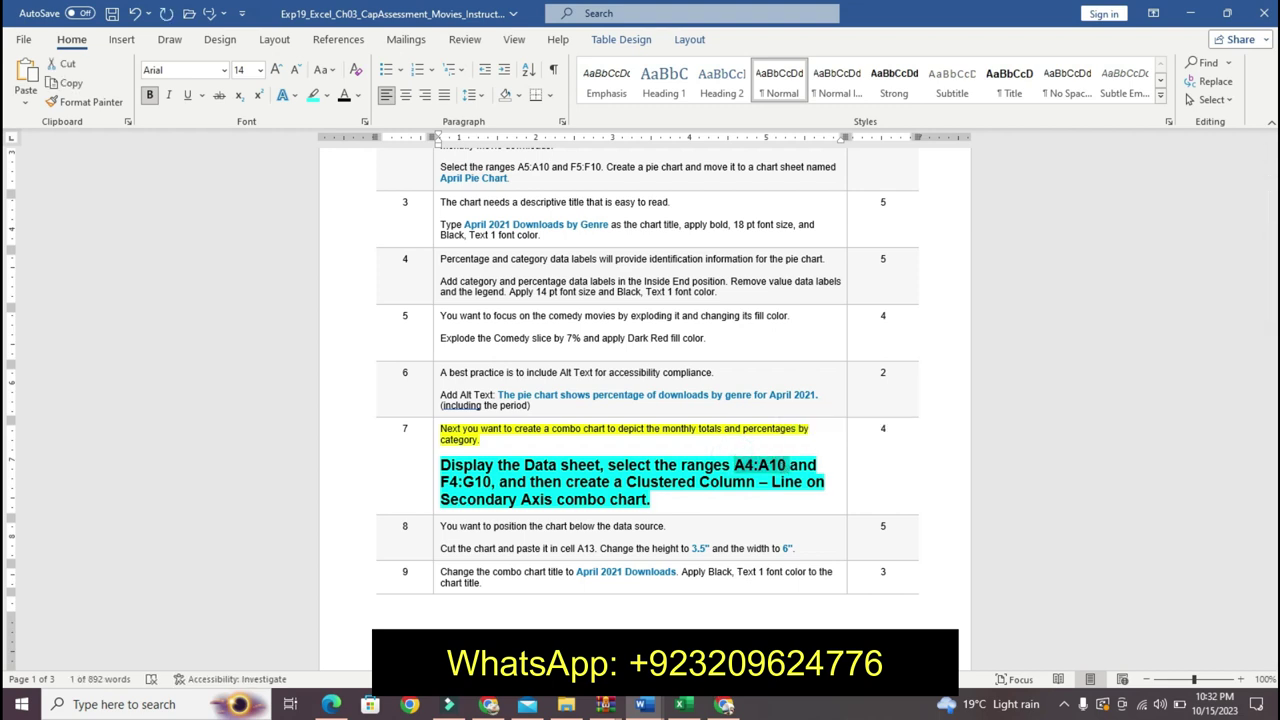
left_click(683, 704)
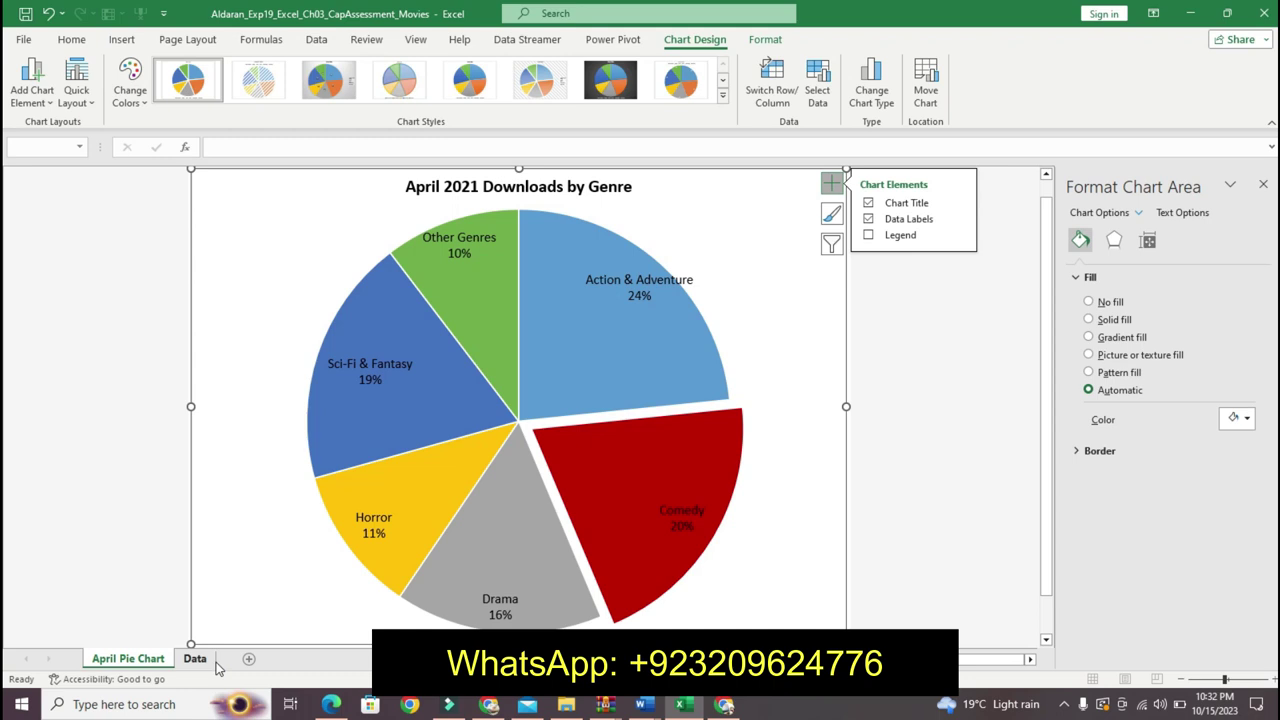
- On the Data sheet, select A4:A10 and F4:G10 through the Name Box
left_click(196, 658)
left_click(55, 151)
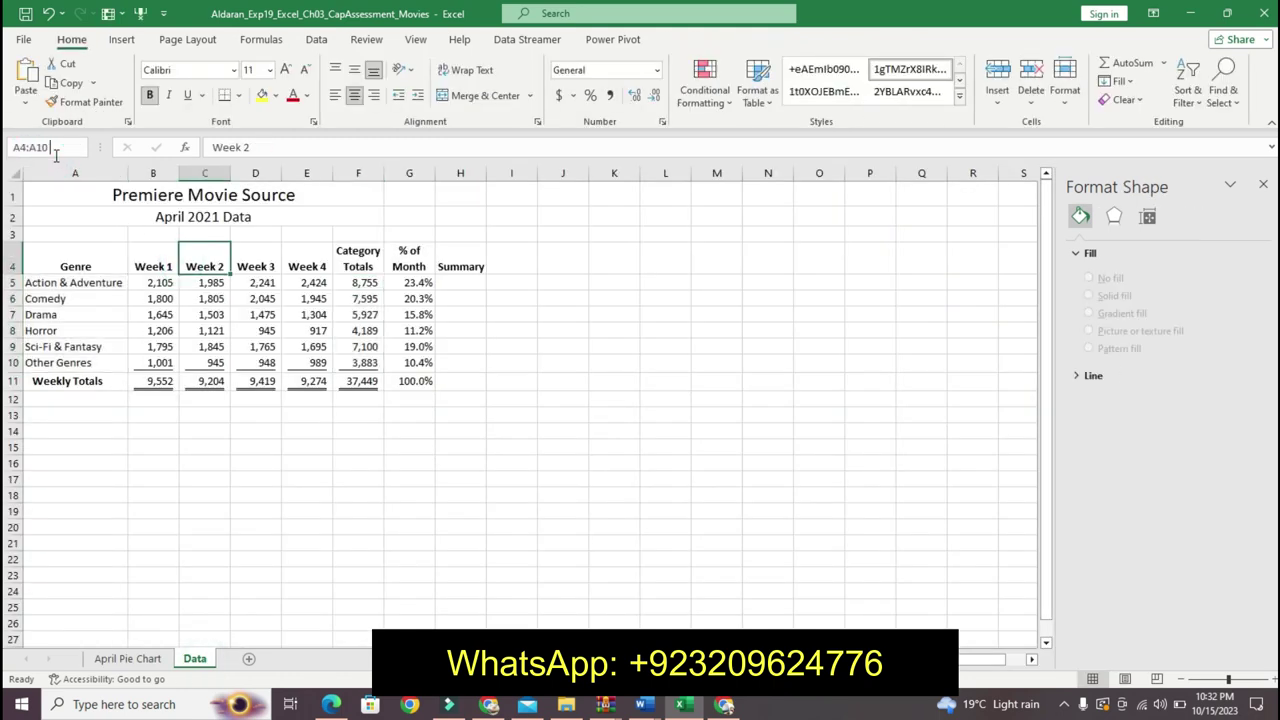
key("Return")
left_click(645, 706)
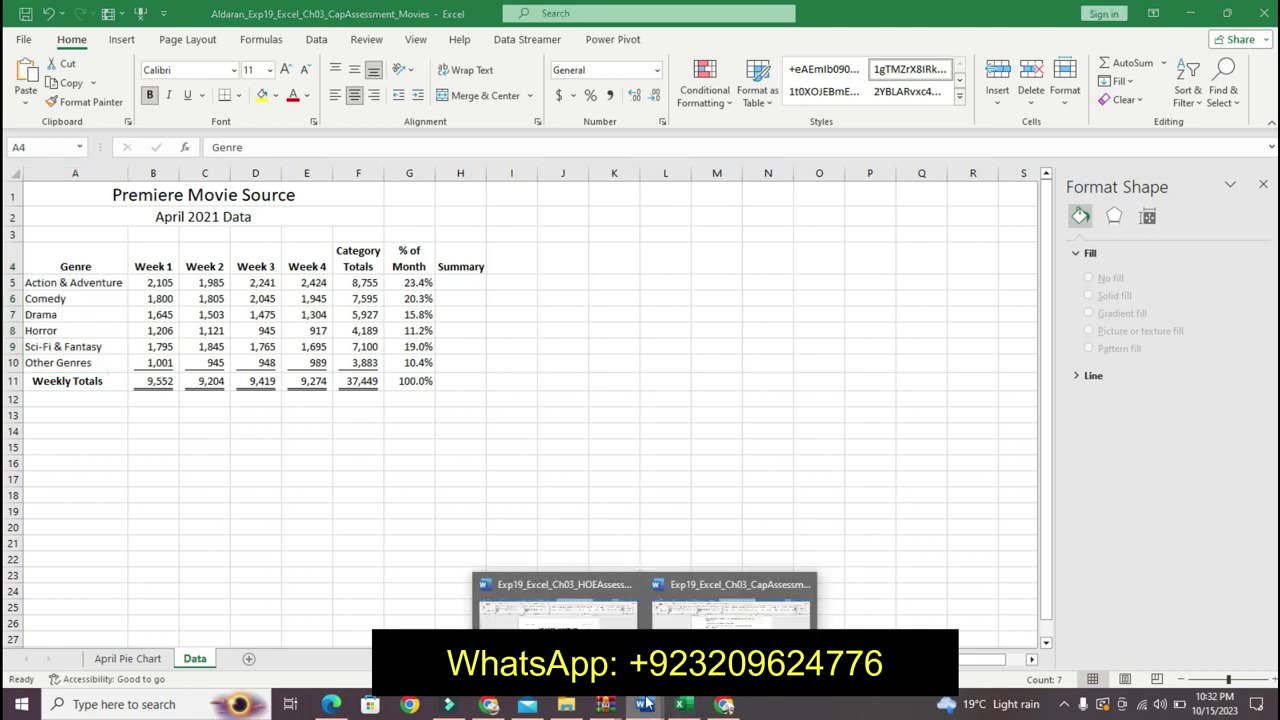
mouse_move(645, 706)
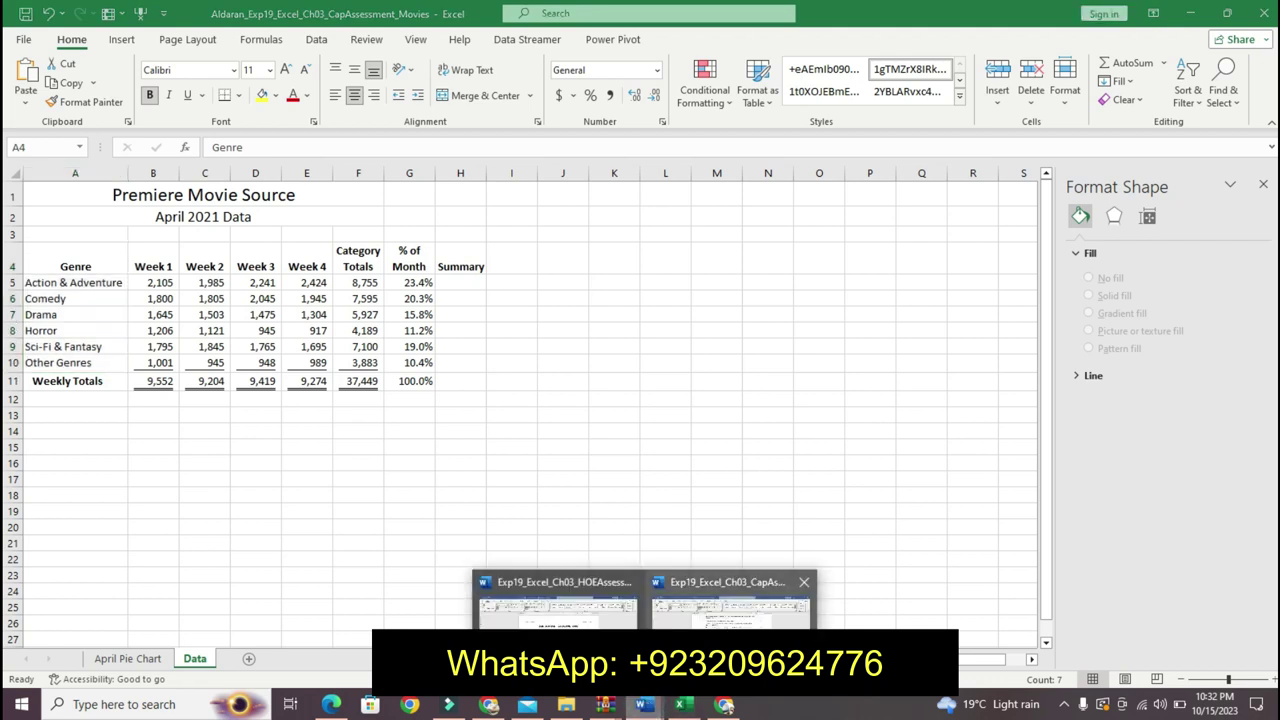
left_click(730, 600)
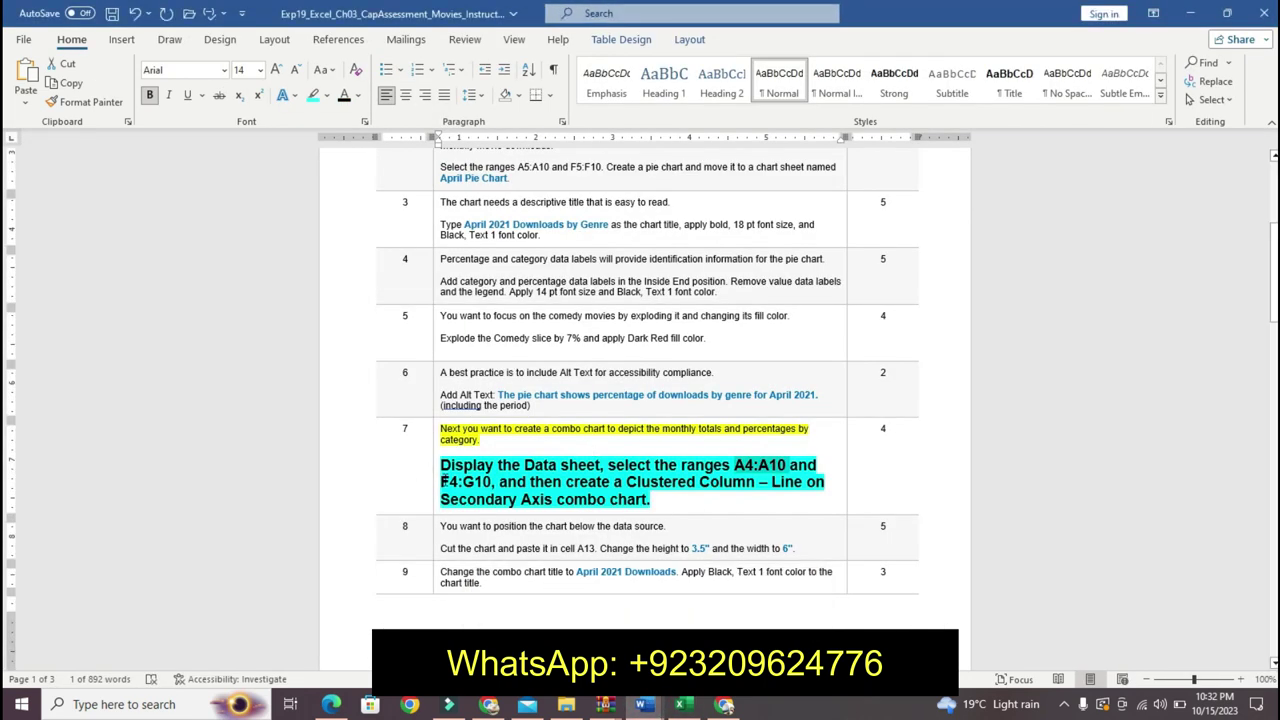
left_click_drag(441, 481, 490, 482)
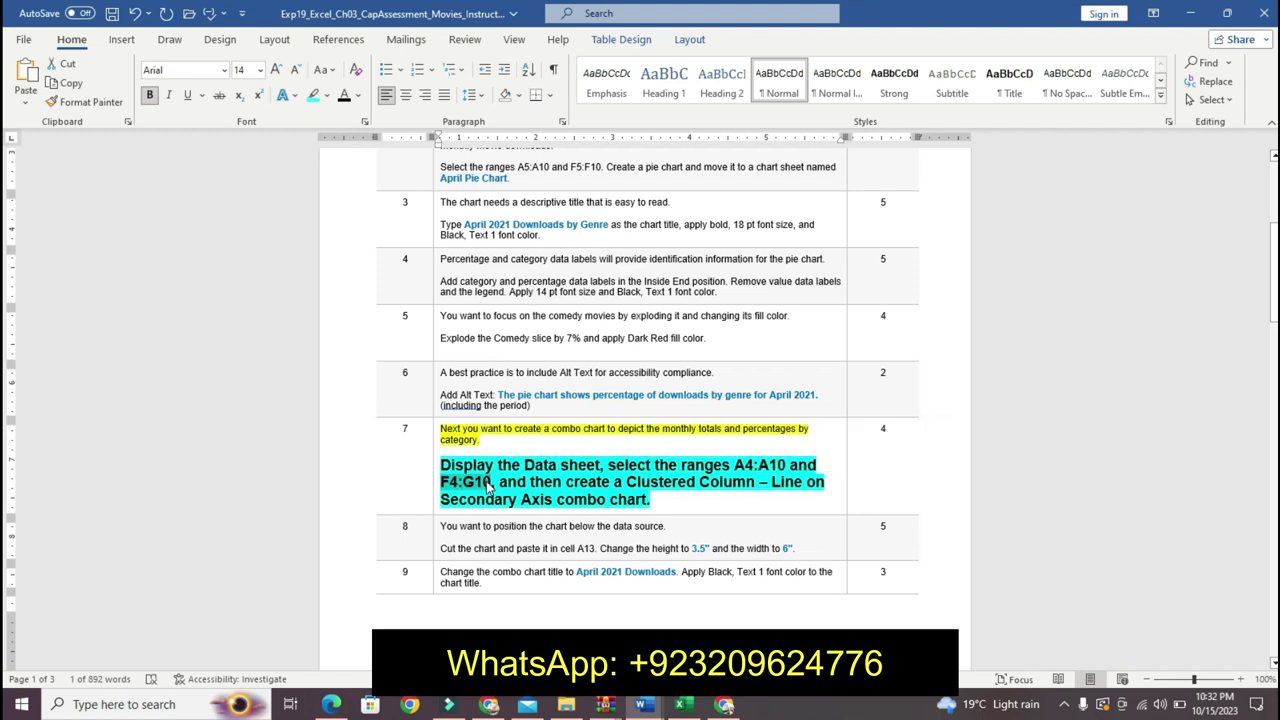
key("alt+Tab")
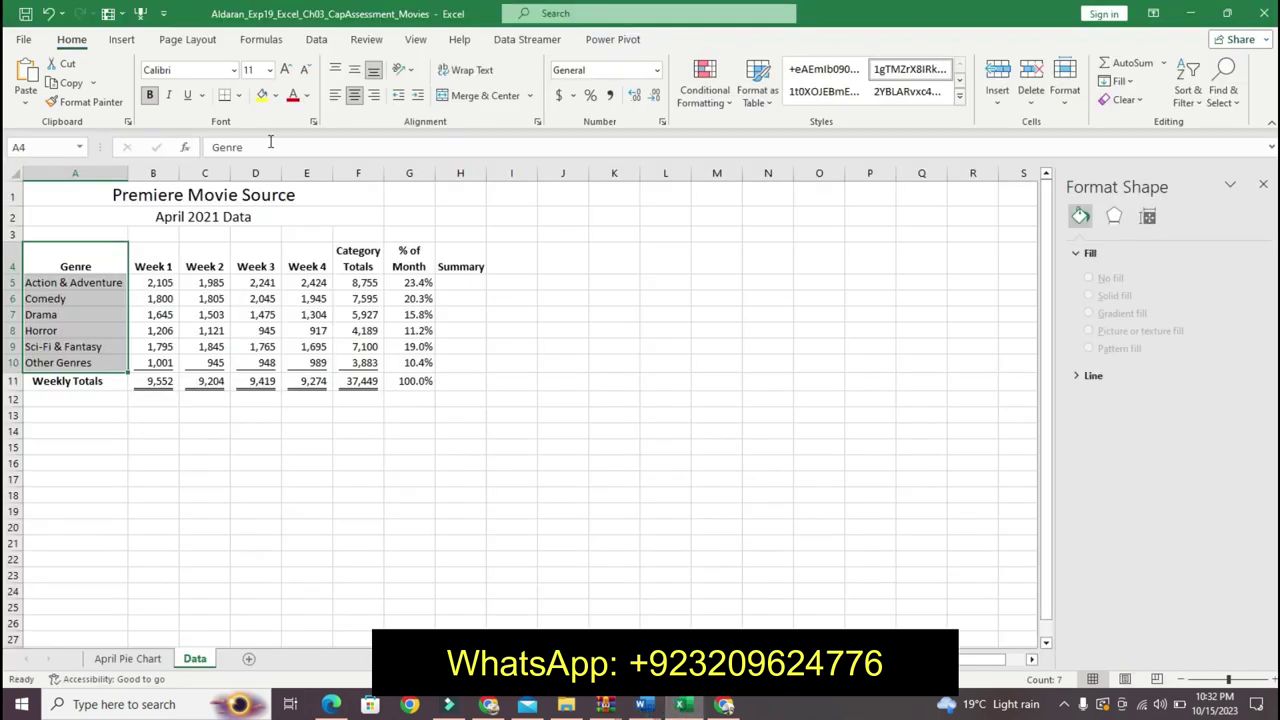
left_click(48, 147)
key("super+v")
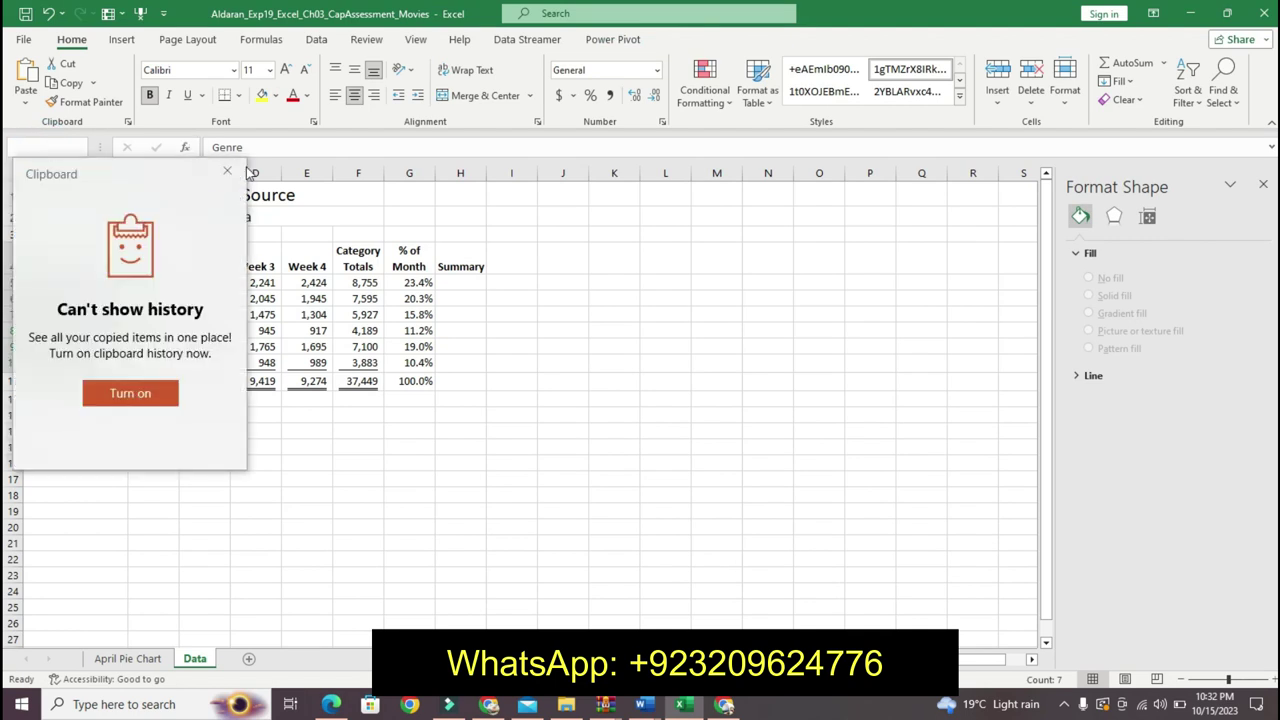
left_click(228, 171)
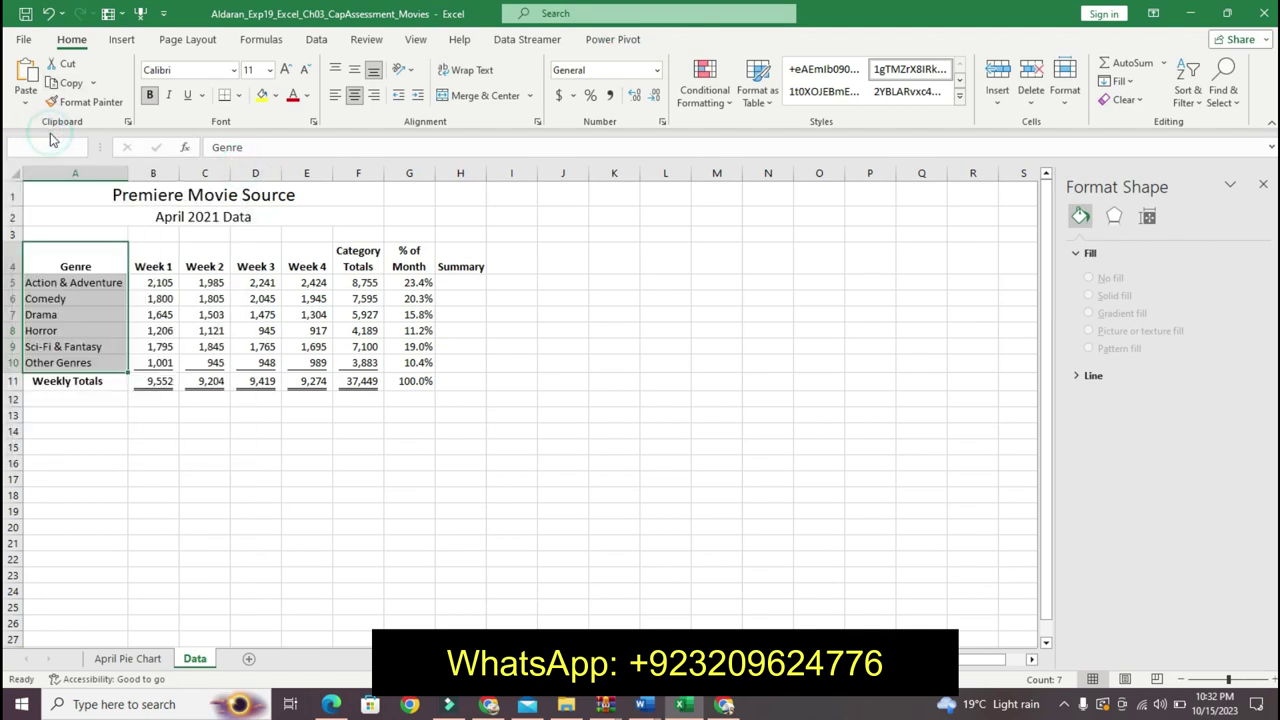
type("F4:G10")
key("Return")
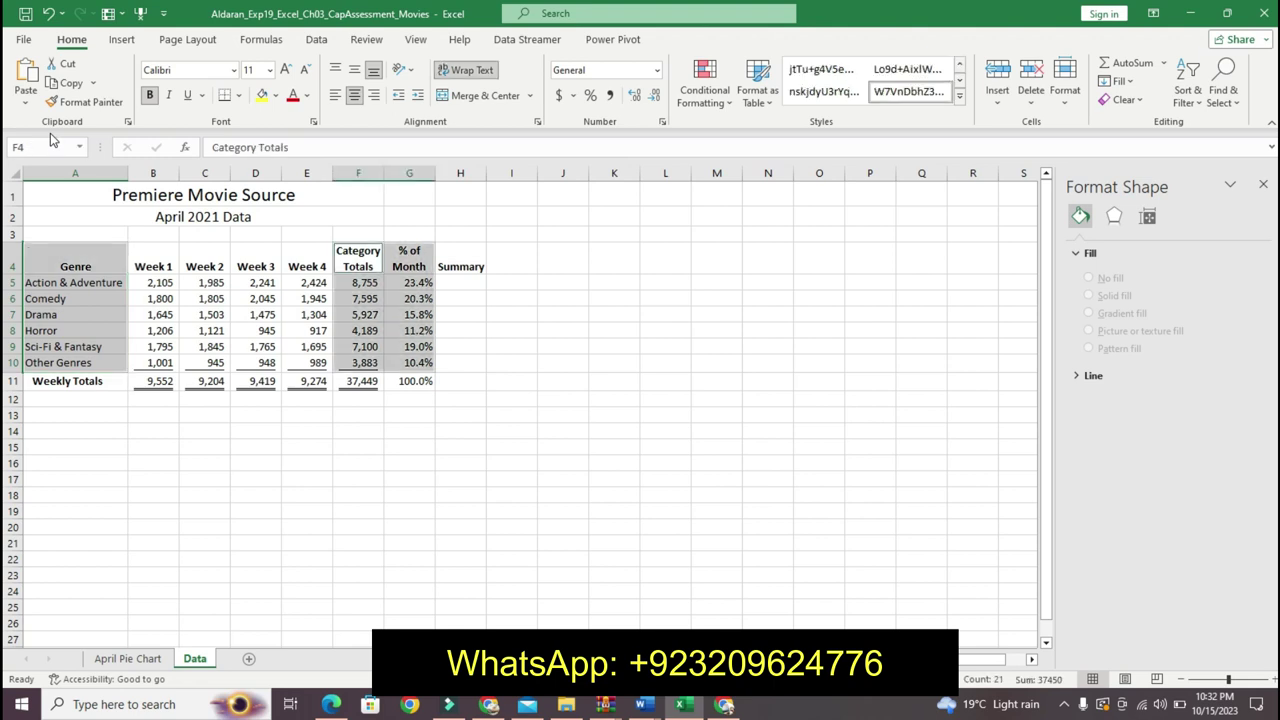
- Insert a Clustered Column – Line on Secondary Axis combo chart
left_click(640, 706)
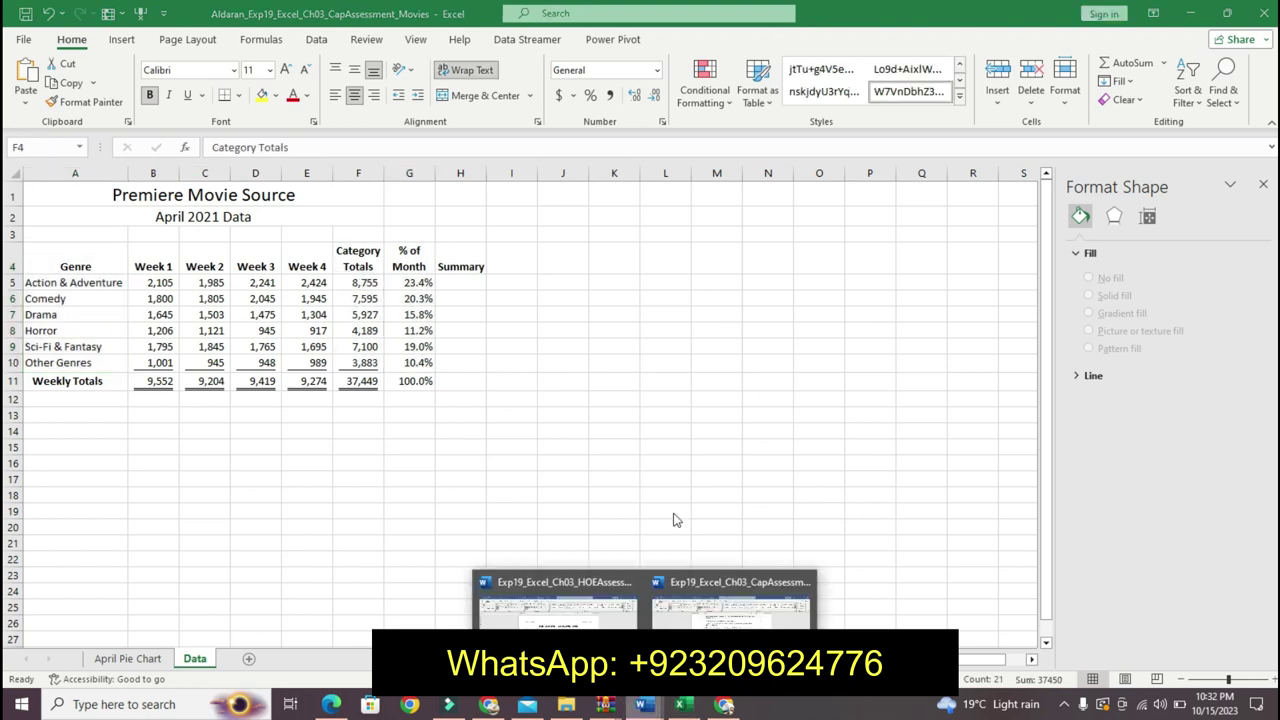
left_click(717, 585)
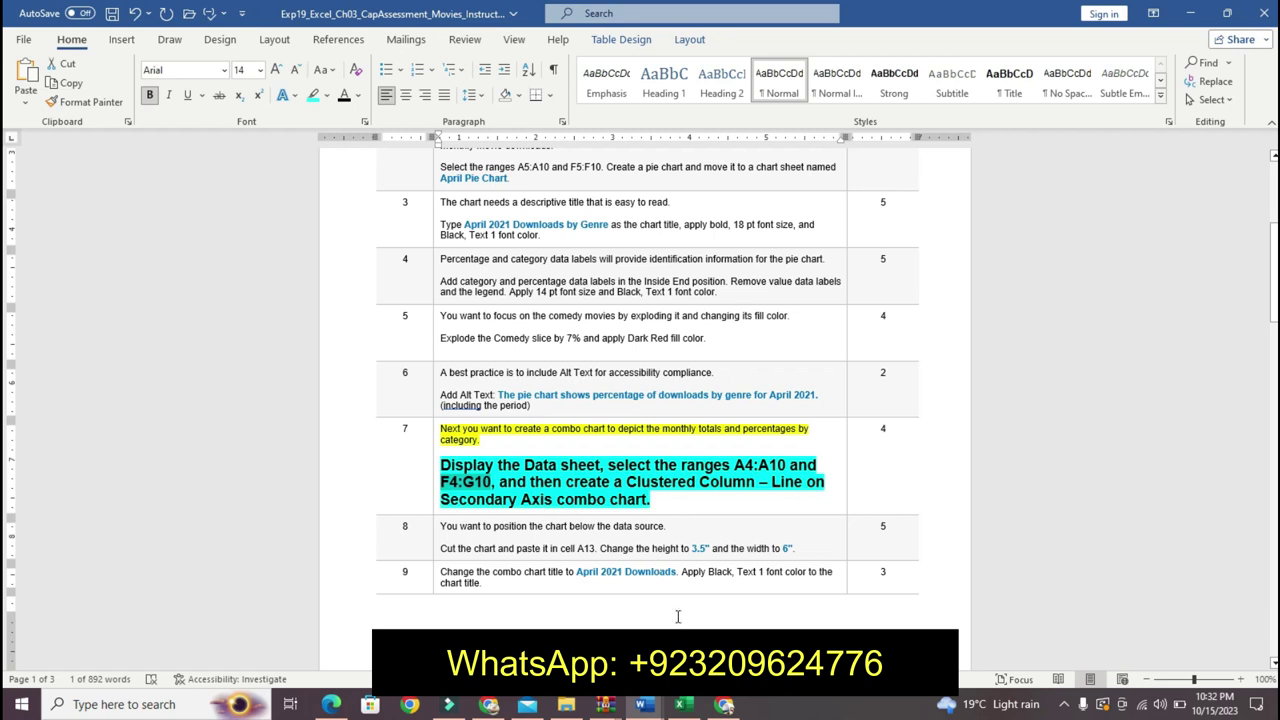
left_click(682, 704)
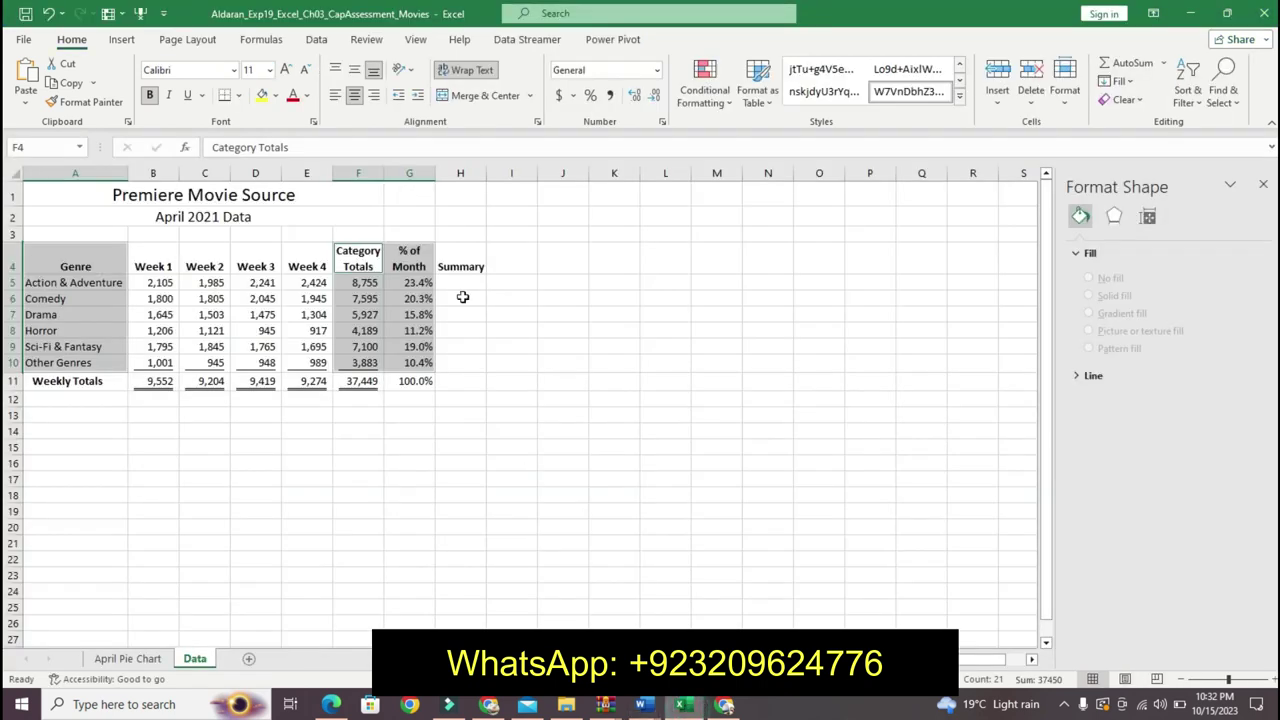
left_click(122, 39)
left_click(636, 82)
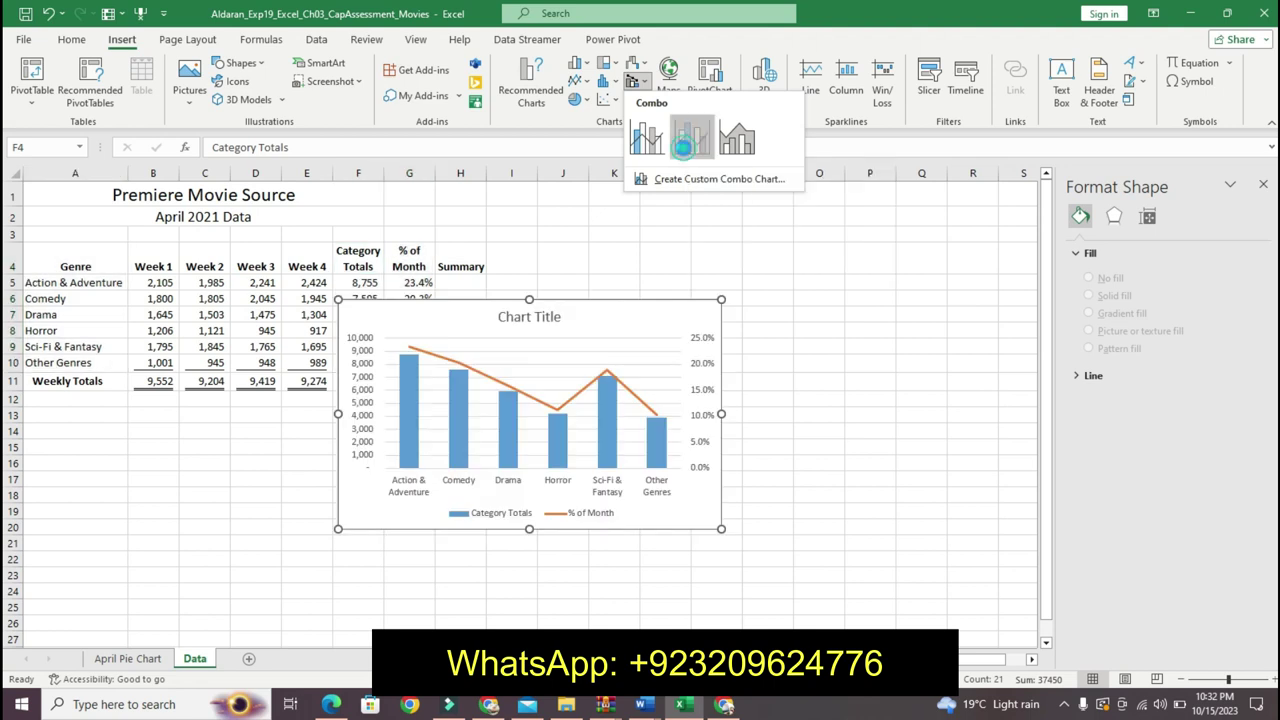
left_click(690, 140)
mouse_move(643, 706)
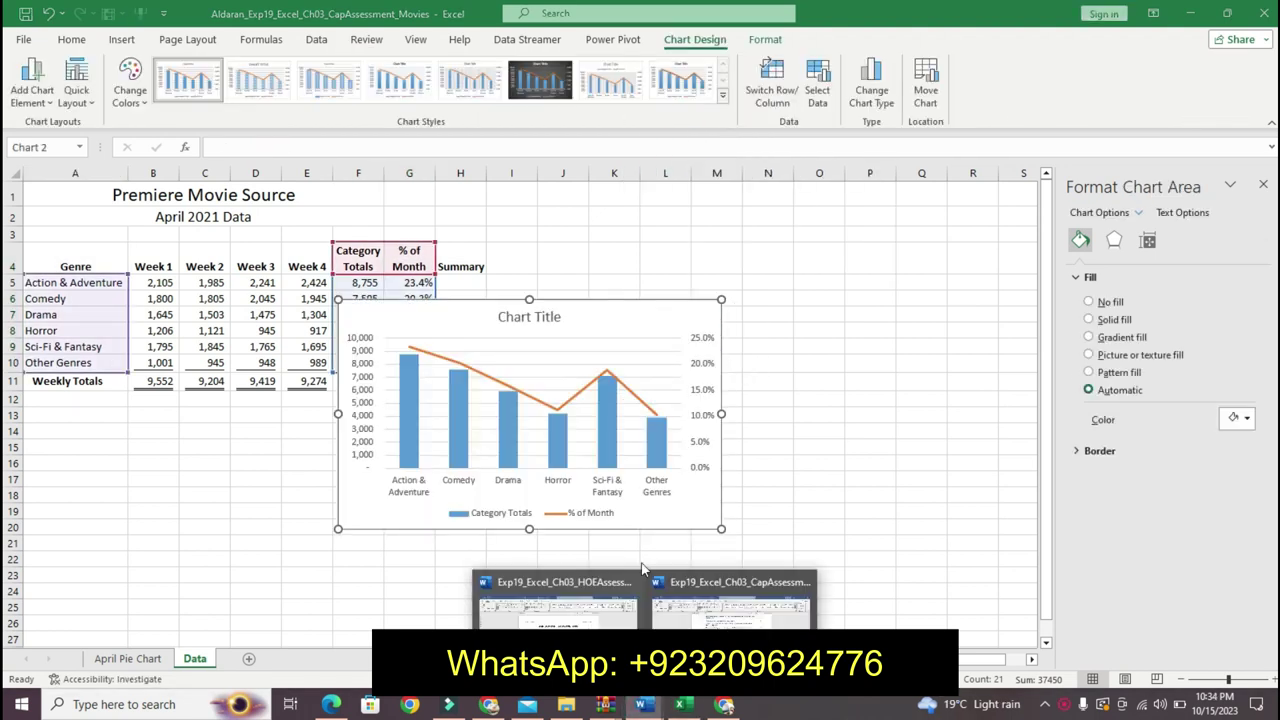
left_click(692, 582)
- Undo the Step 7 emphasis and highlight step 8's first sentence yellow
key("ctrl+z")
key("ctrl+z")
key("ctrl+z")
key("ctrl+z")
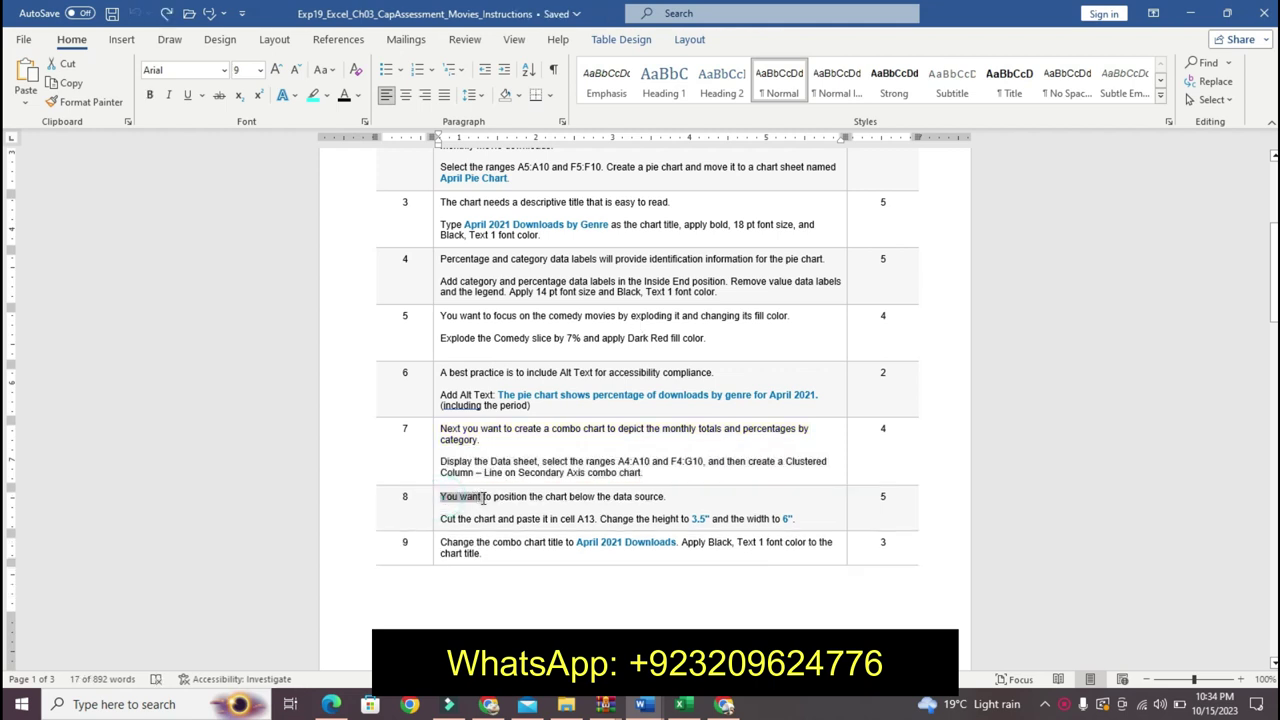
left_click_drag(442, 496, 668, 500)
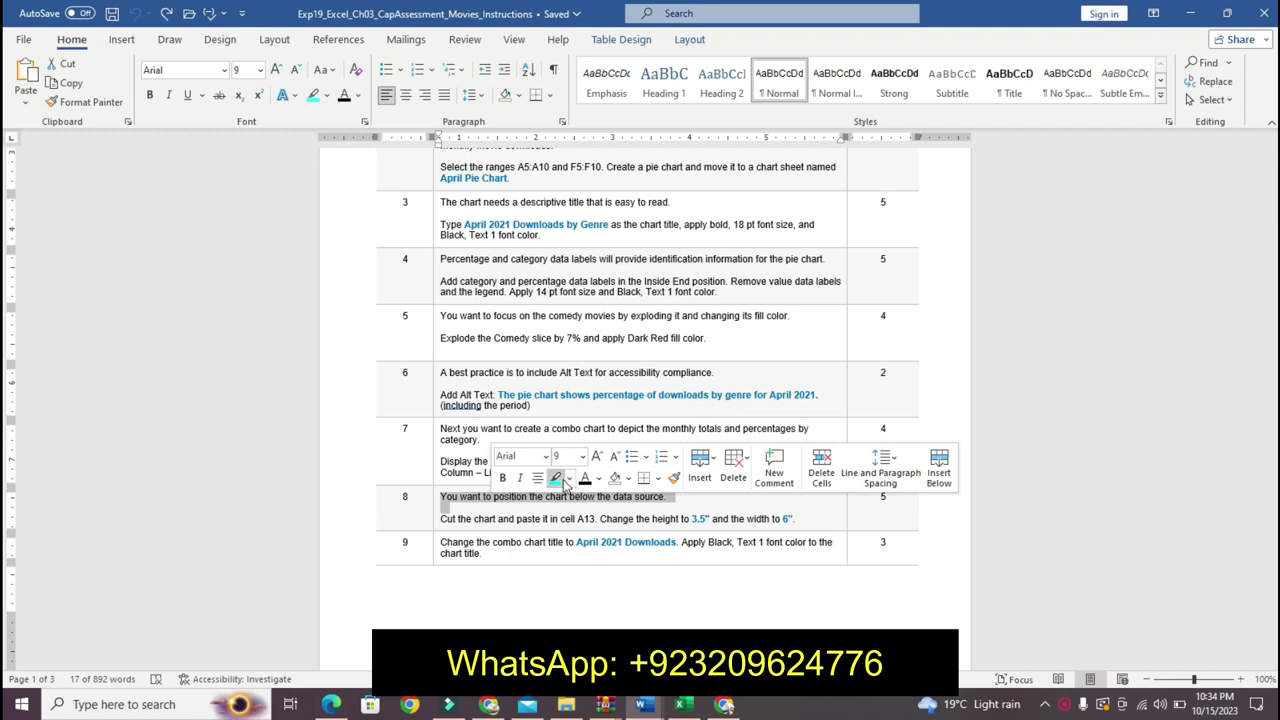
left_click(570, 479)
left_click(567, 500)
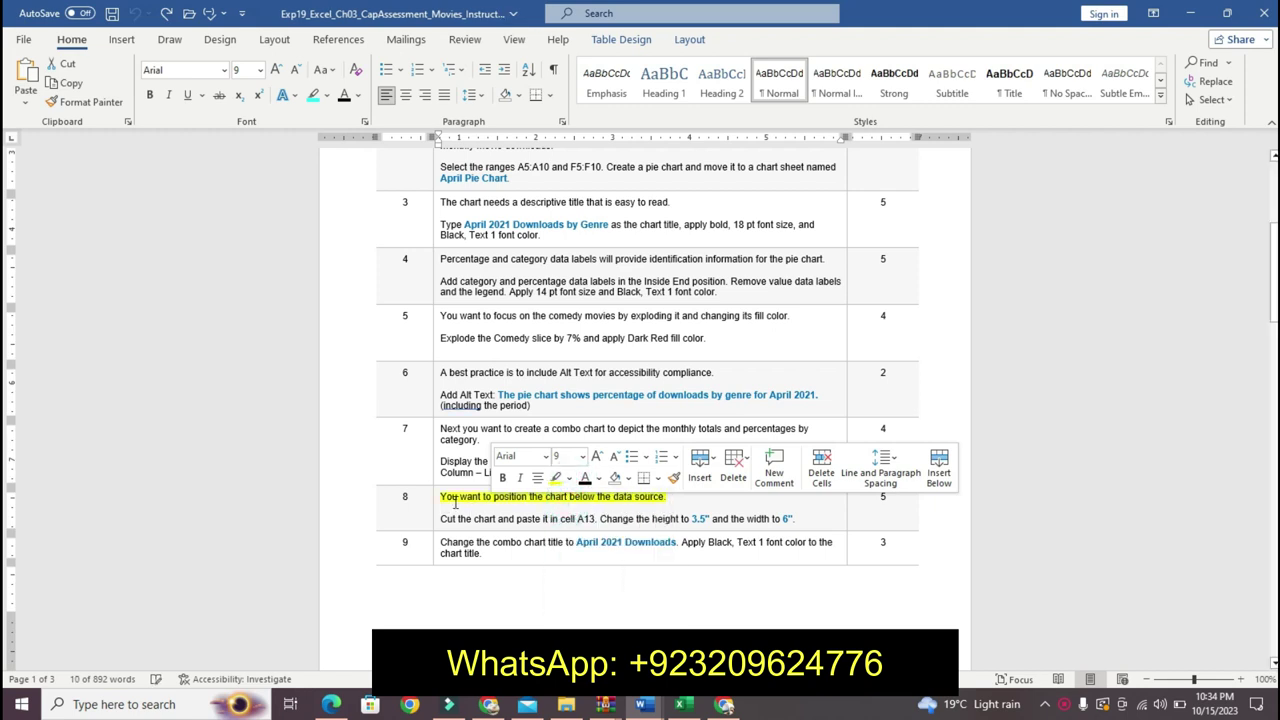
- Make step 8's cut-and-paste sentence 14 pt bold with turquoise highlight
mouse_move(442, 519)
left_mouse_down()
mouse_move(702, 530)
mouse_move(815, 518)
left_mouse_up()
left_click(906, 478)
left_click(883, 270)
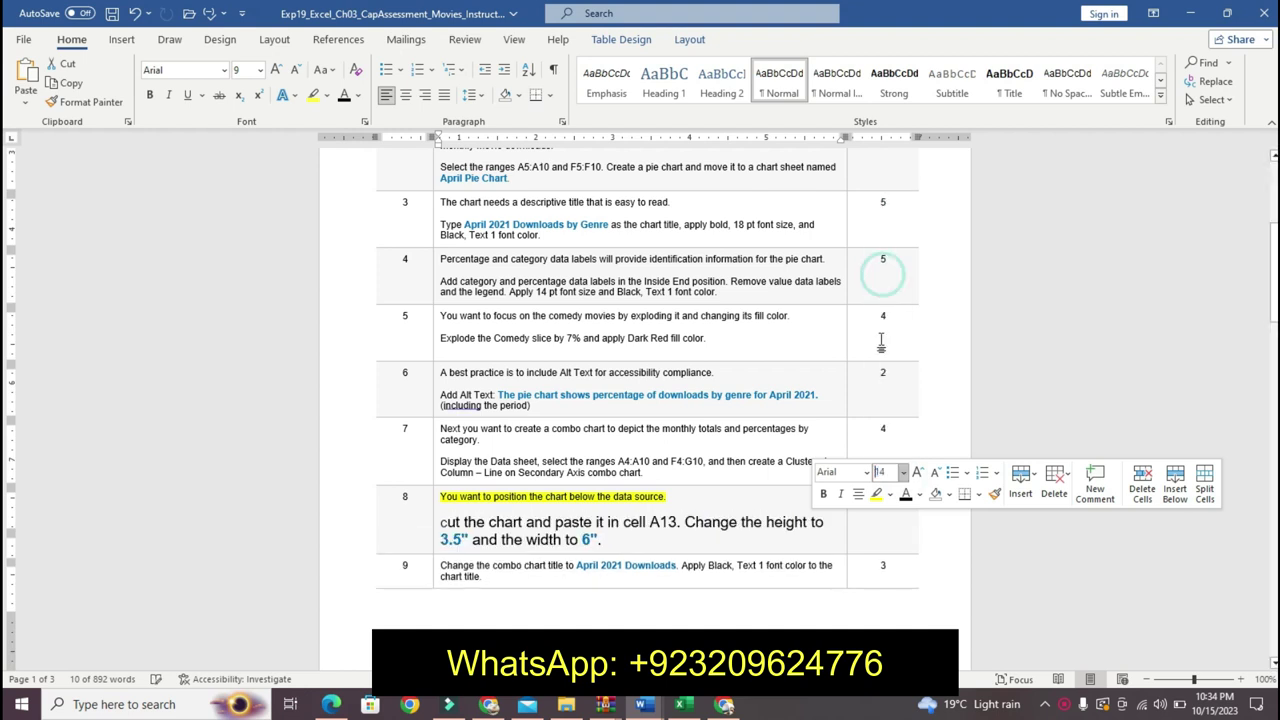
left_click(823, 494)
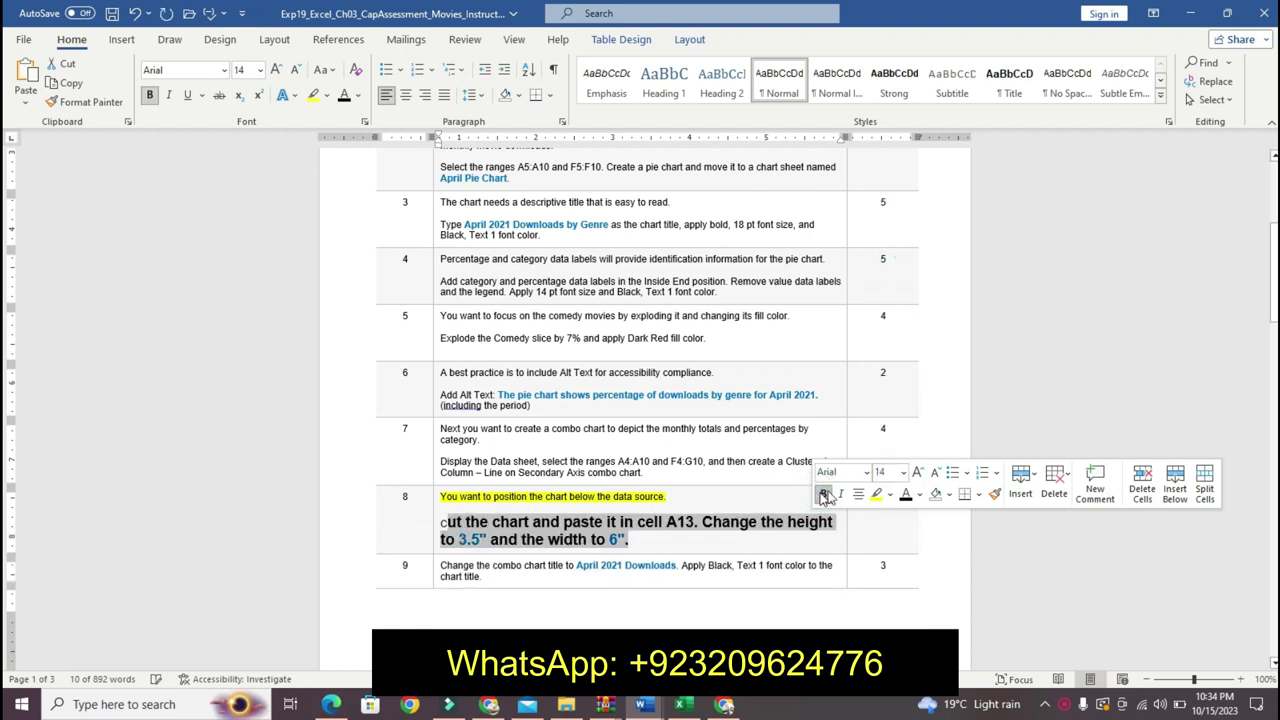
left_click(891, 497)
left_click(932, 515)
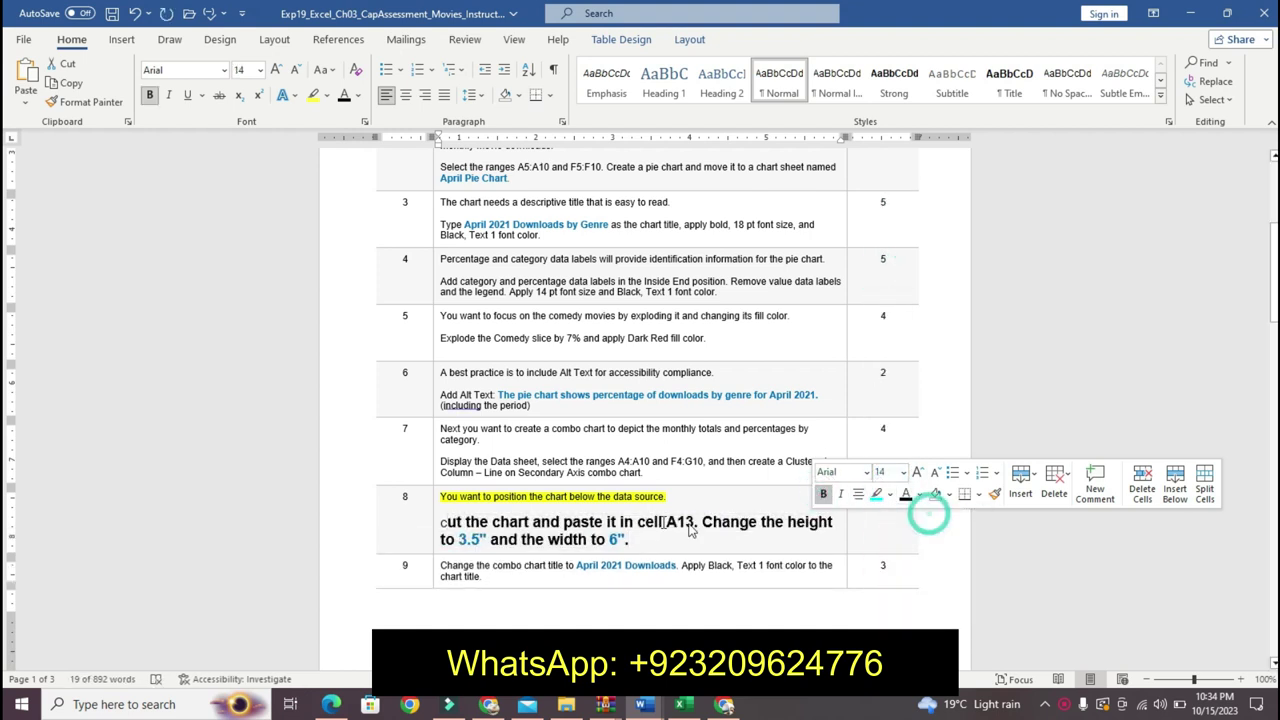
left_click(451, 512)
left_click_drag(444, 521, 643, 537)
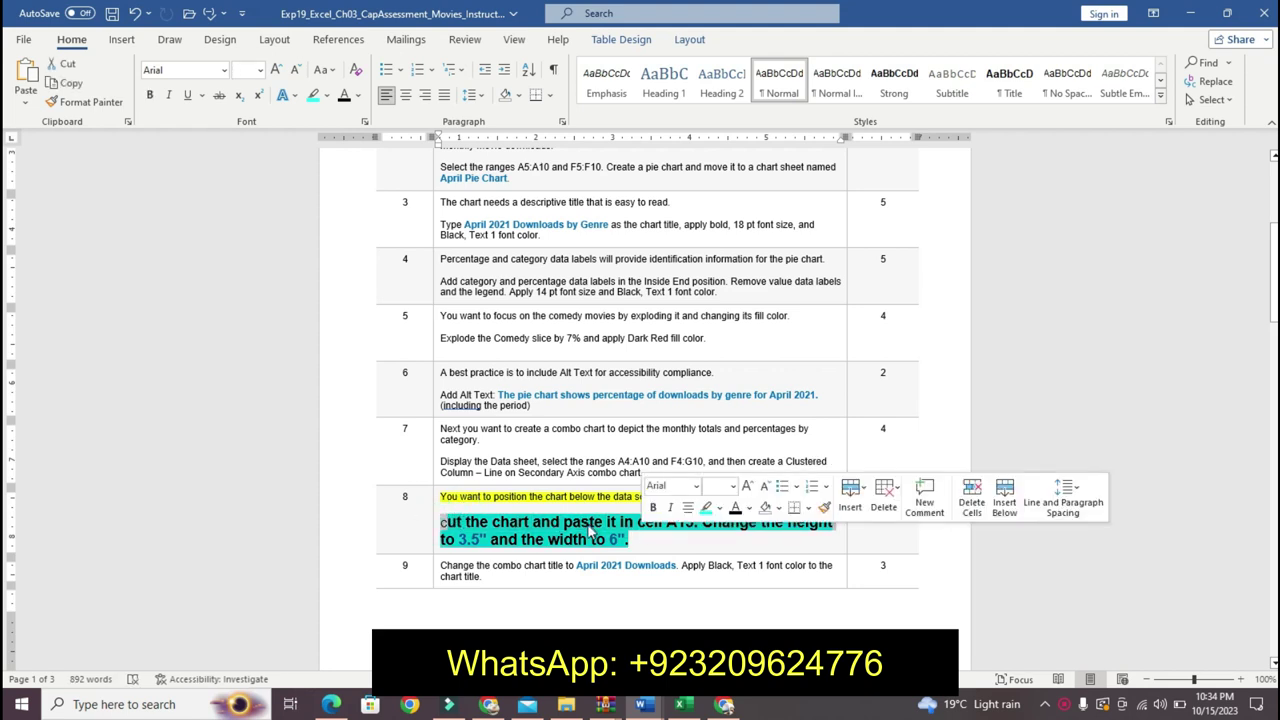
key("alt+Tab")
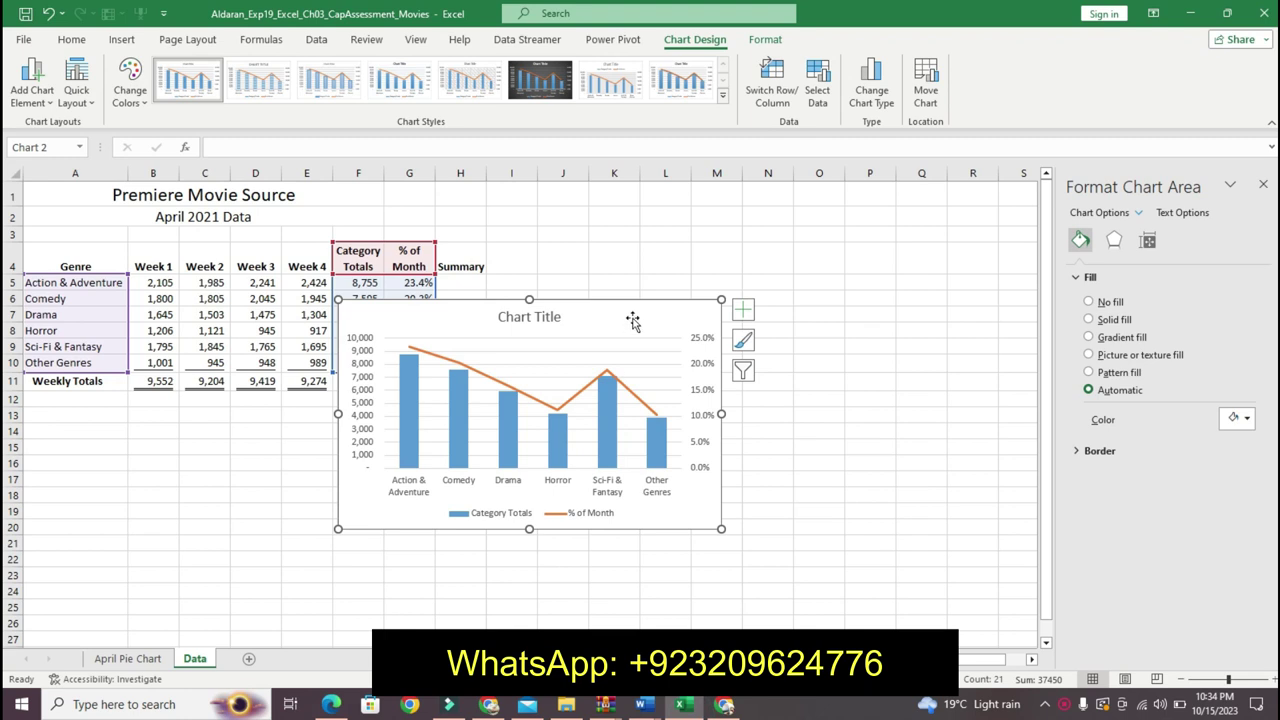
- Cut the combo chart and paste it so it starts at cell A13
right_click(632, 317)
left_click(668, 220)
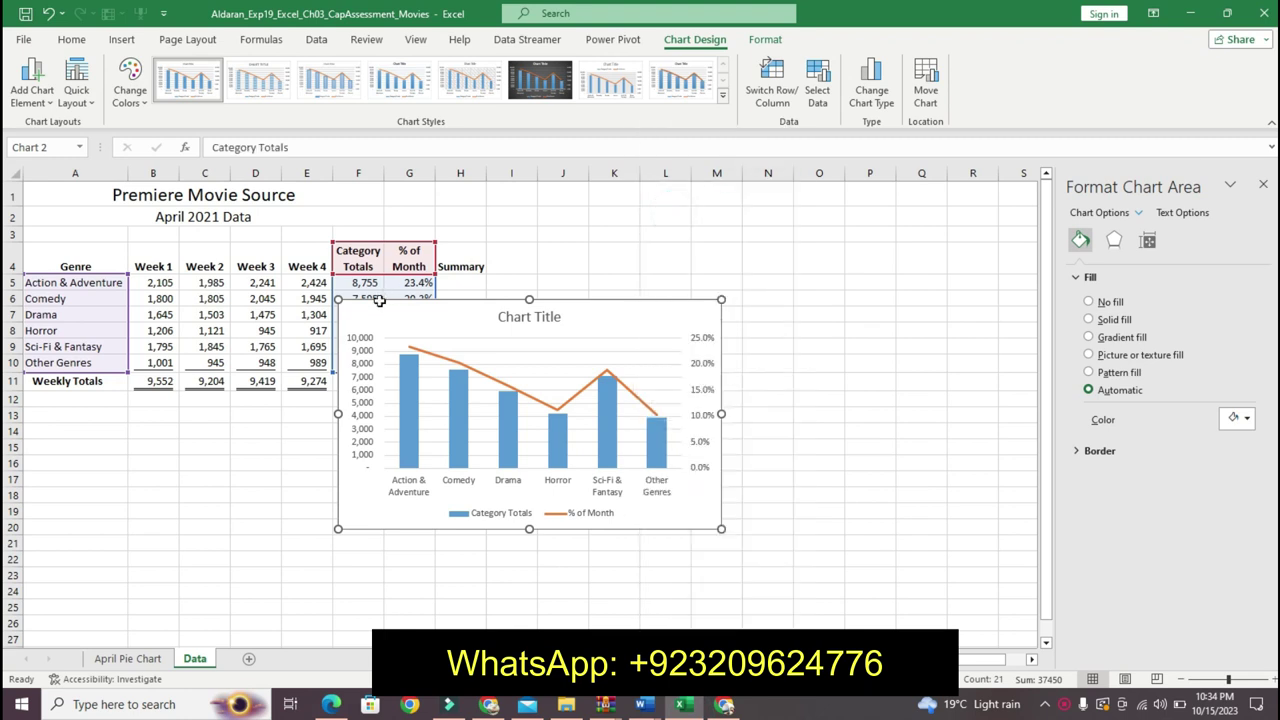
left_click(51, 420)
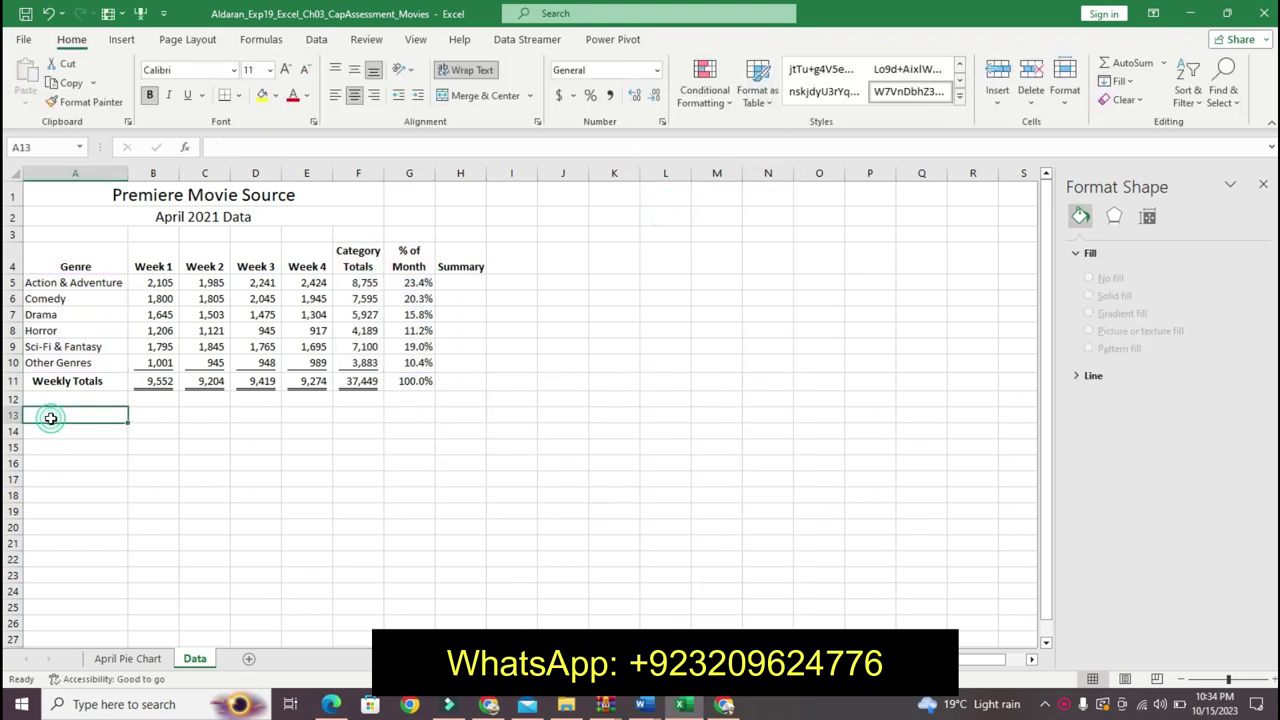
left_click(25, 75)
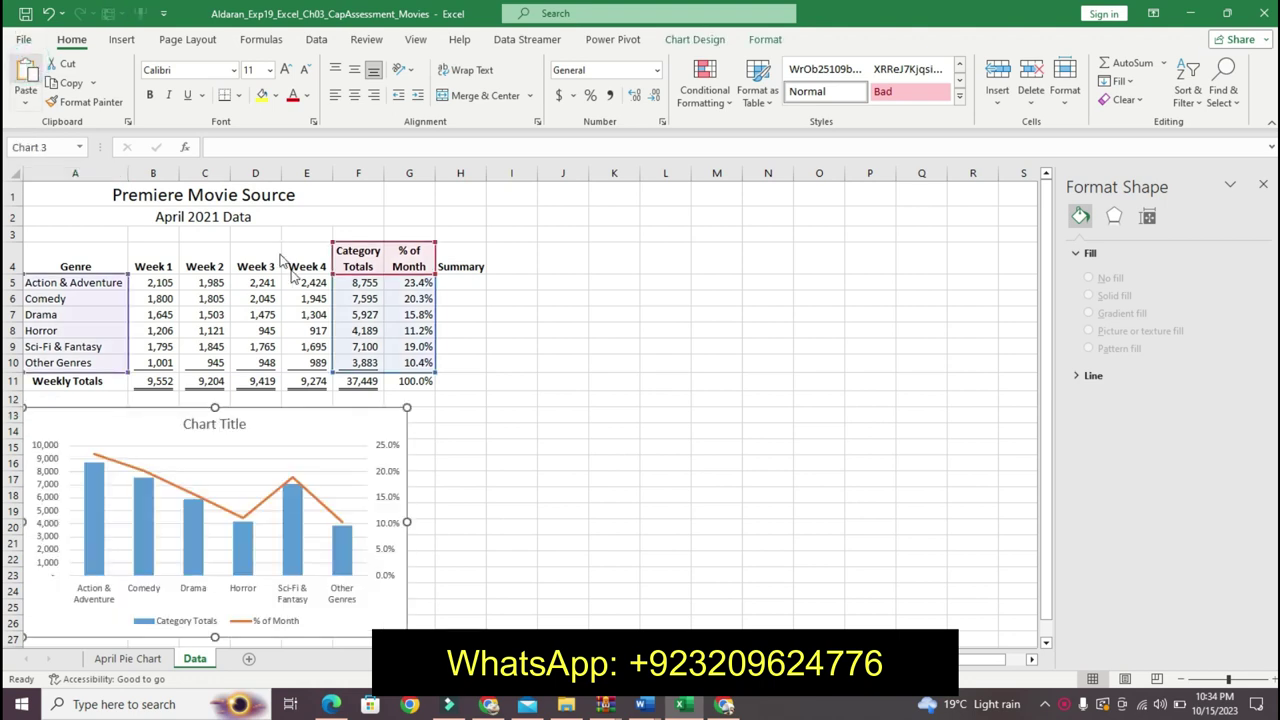
- Set the chart's shape height to 3.5 inches
mouse_move(652, 710)
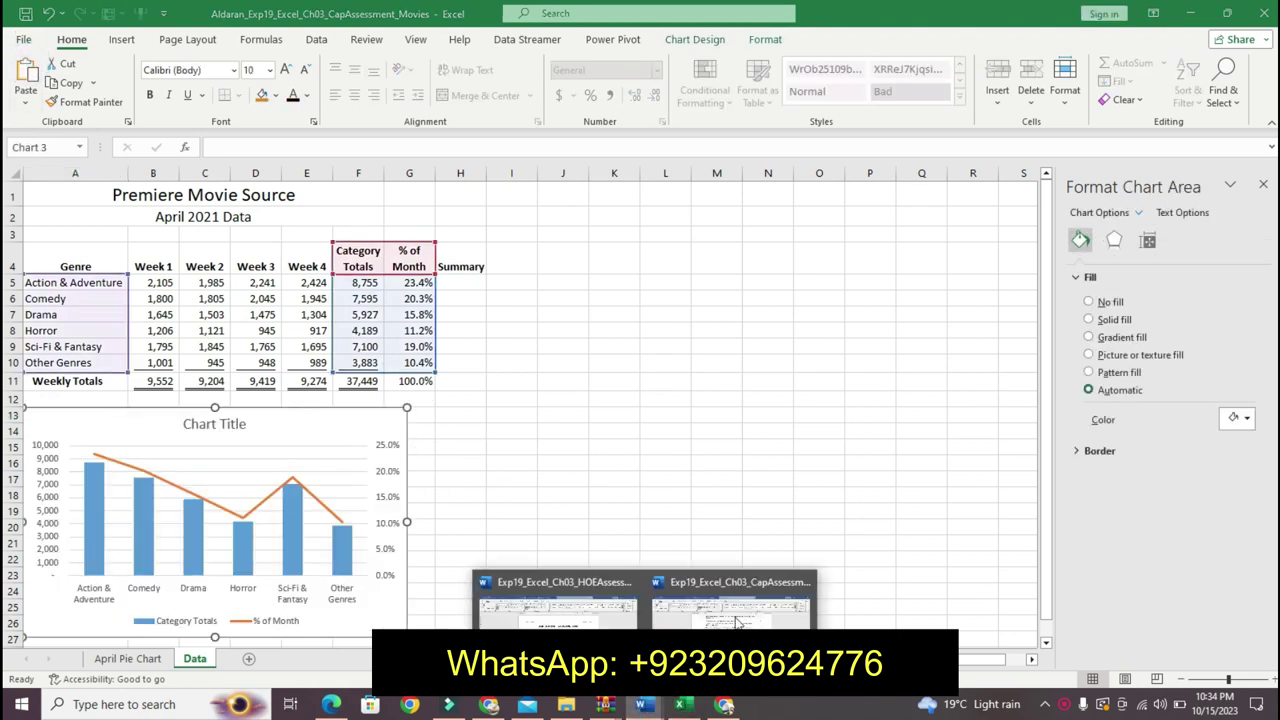
left_click(730, 600)
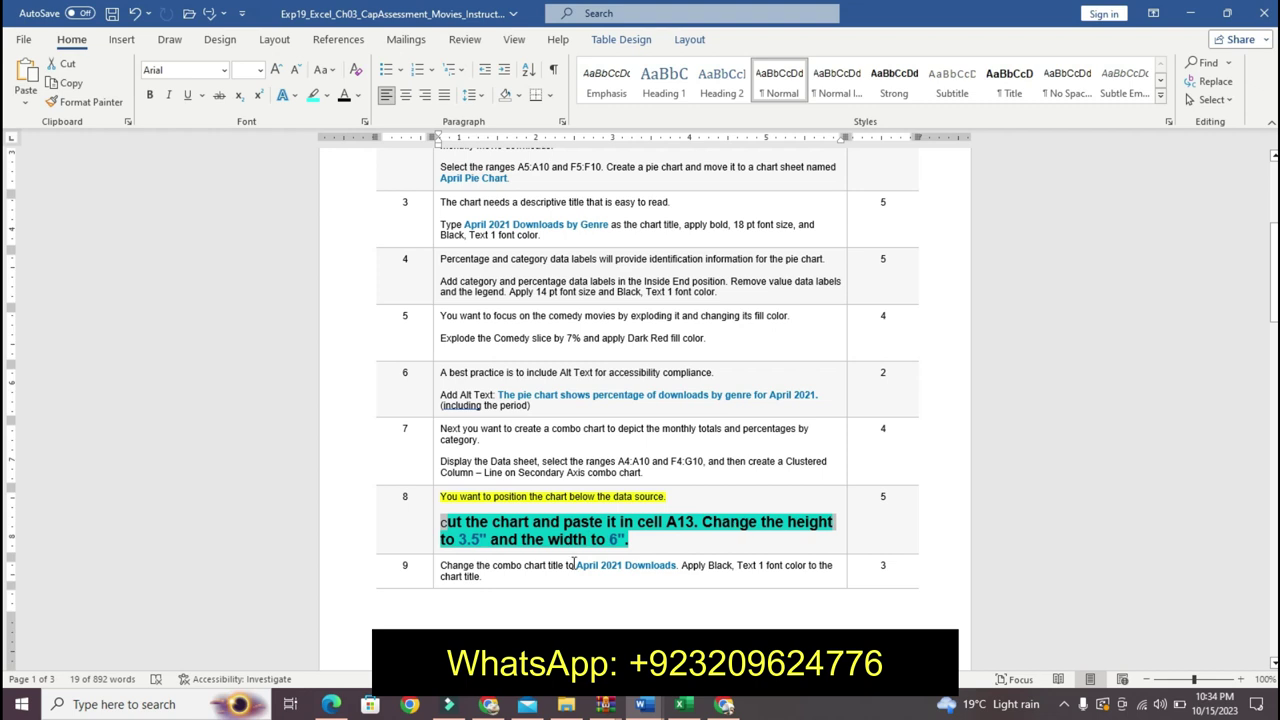
left_click(681, 704)
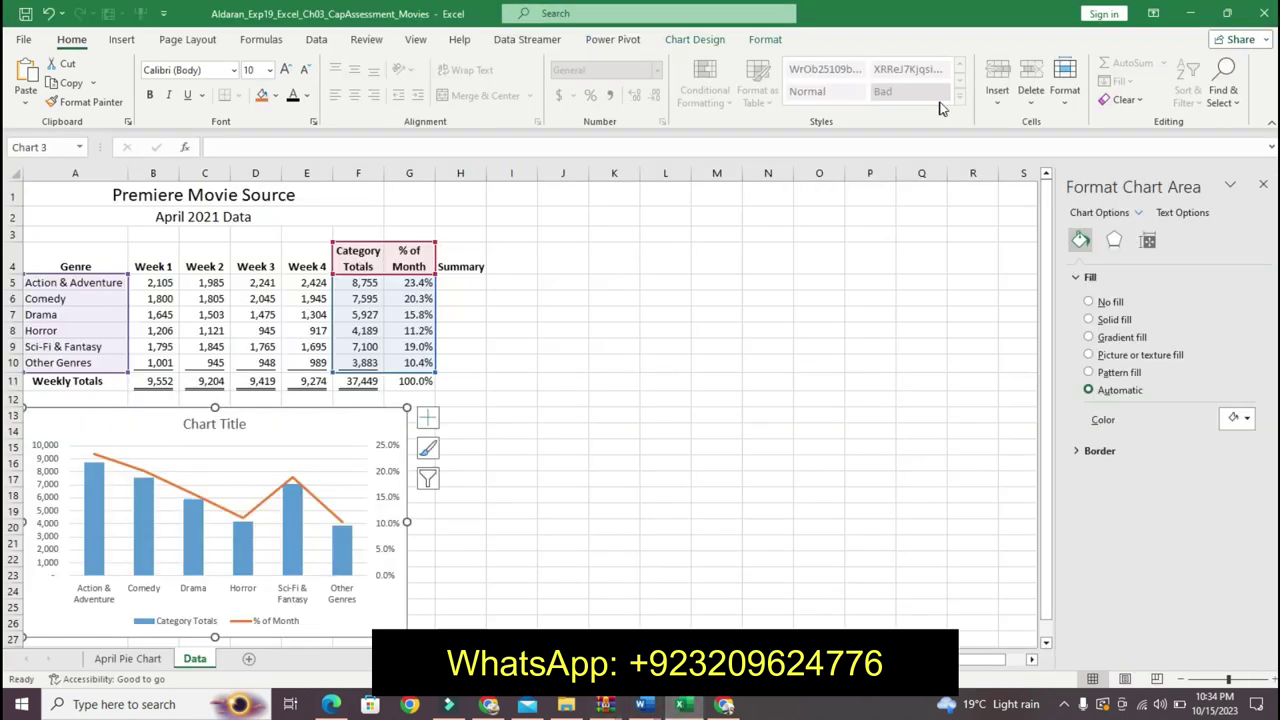
left_click(768, 40)
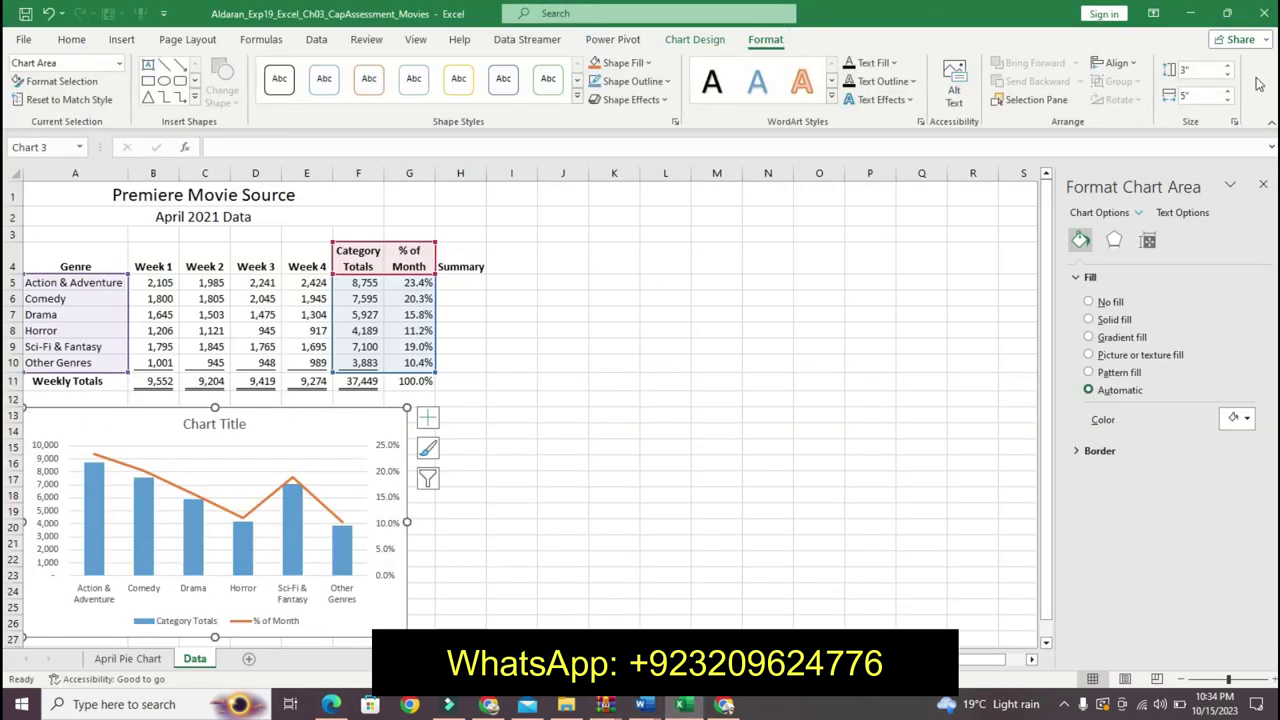
left_click(1228, 65)
left_click(1228, 65)
left_click(1228, 65)
left_click(1228, 65)
left_click(1228, 65)
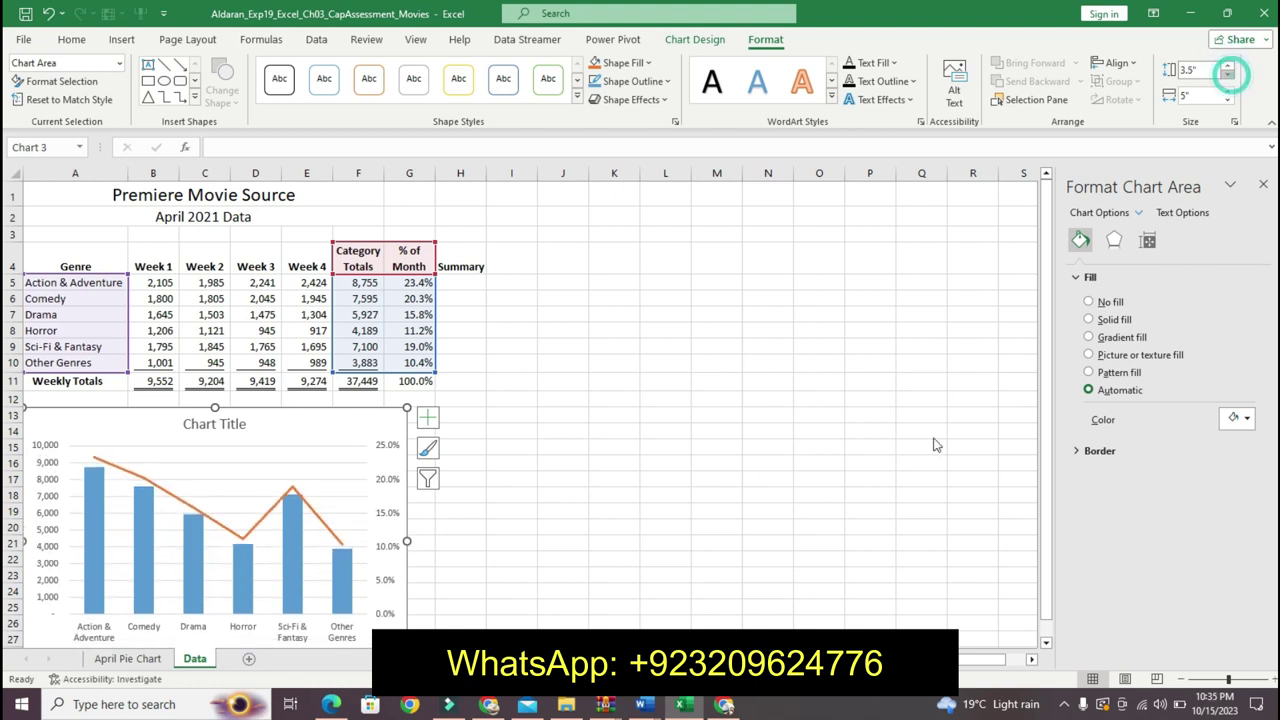
- Set the chart's shape width to 6 inches
mouse_move(643, 705)
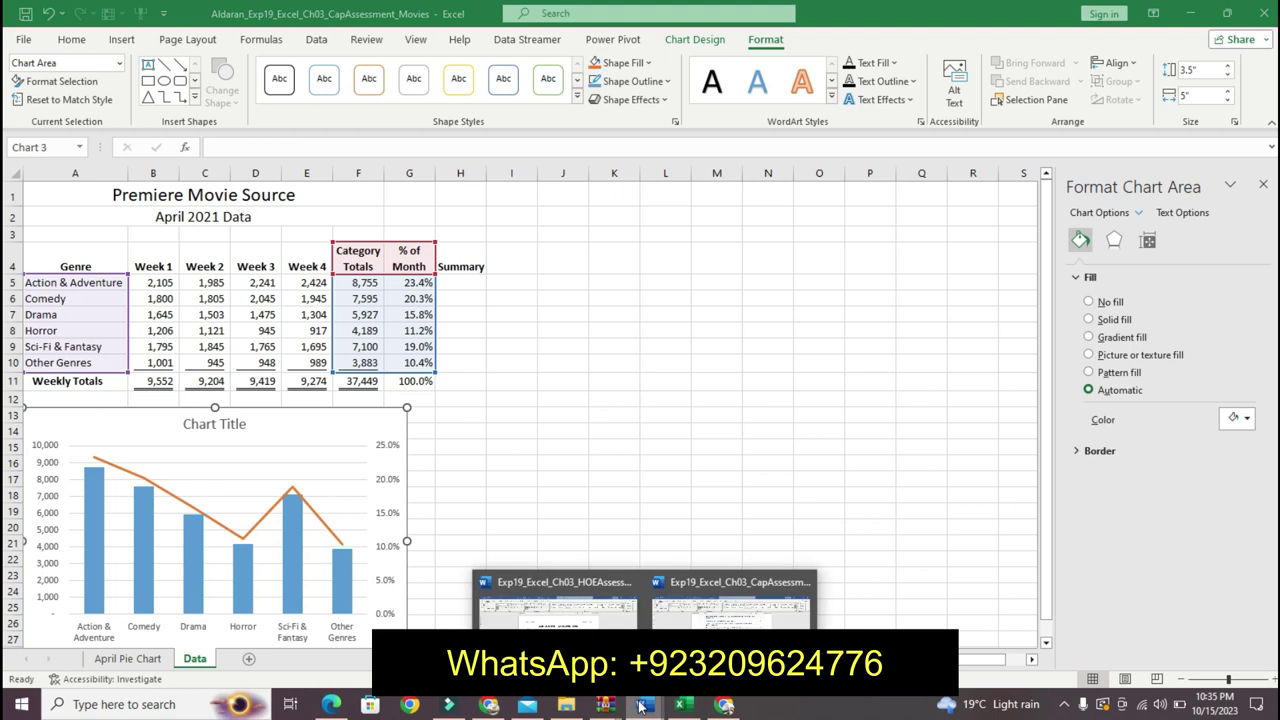
left_click(733, 605)
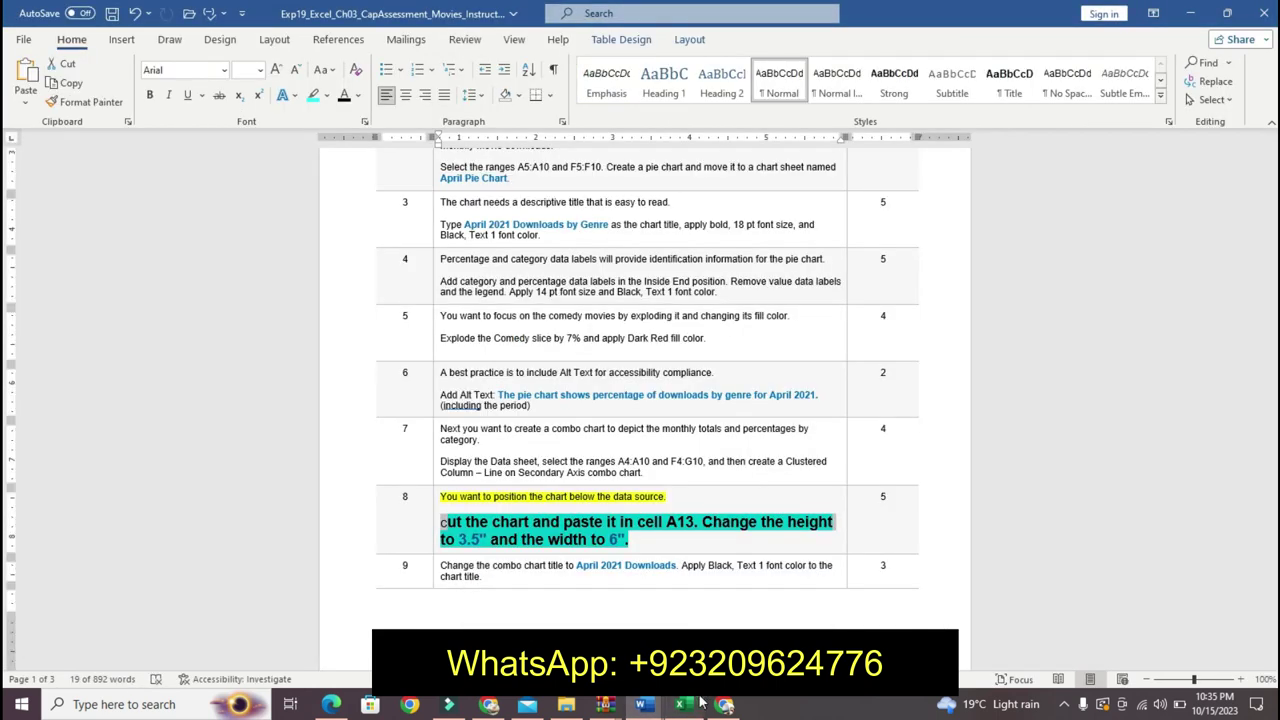
left_click(700, 704)
left_click(1228, 92)
left_click(1228, 92)
left_click(1228, 92)
left_click(1228, 92)
left_click(1228, 93)
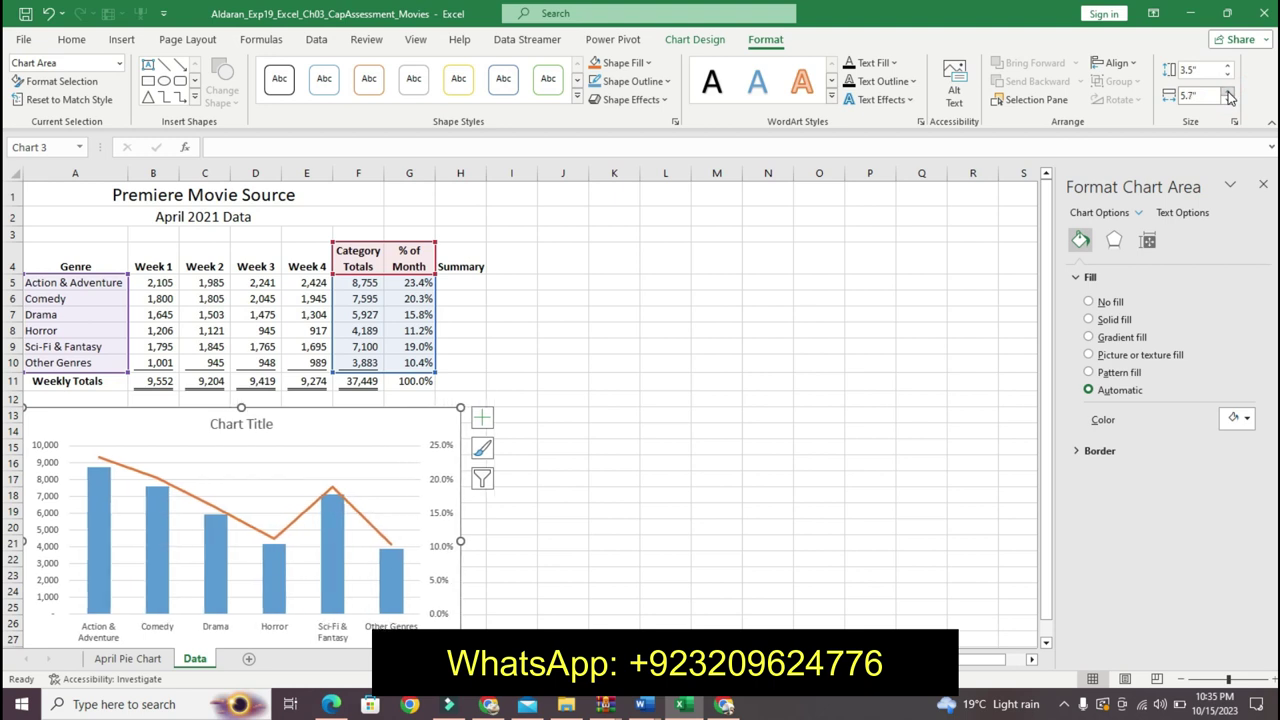
left_click(1228, 92)
left_click(1228, 92)
left_click(1228, 92)
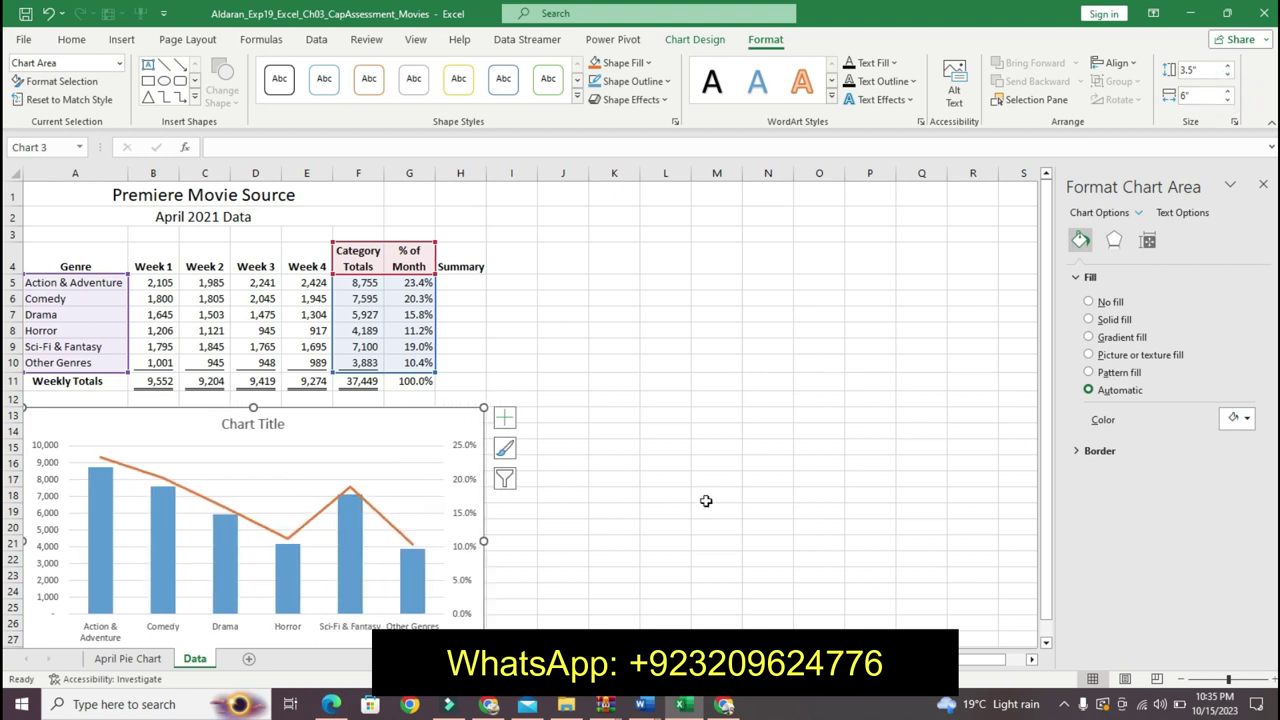
- Undo the enlarged formatting on Step 8's instruction in Word
mouse_move(643, 704)
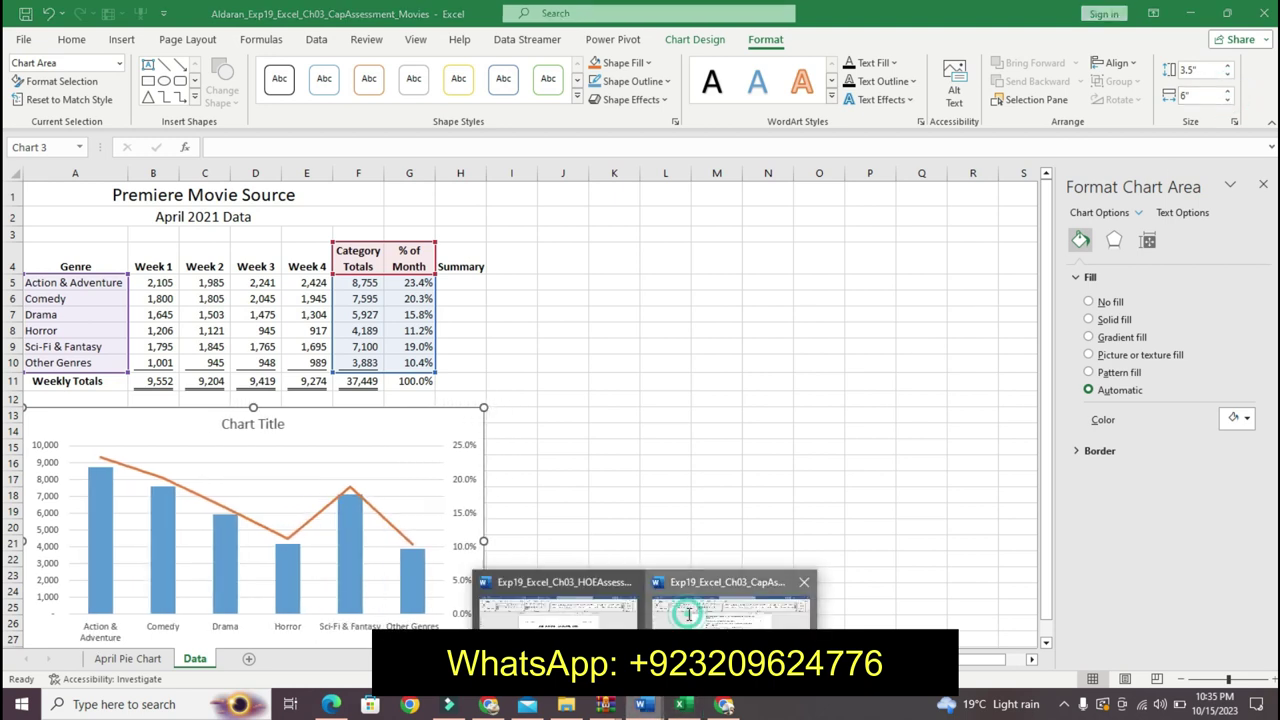
left_click(720, 598)
key("ctrl+z")
- Finish undoing Step 8's formatting and make Step 9's instruction 18 pt bold with cyan highlight
key("ctrl+z")
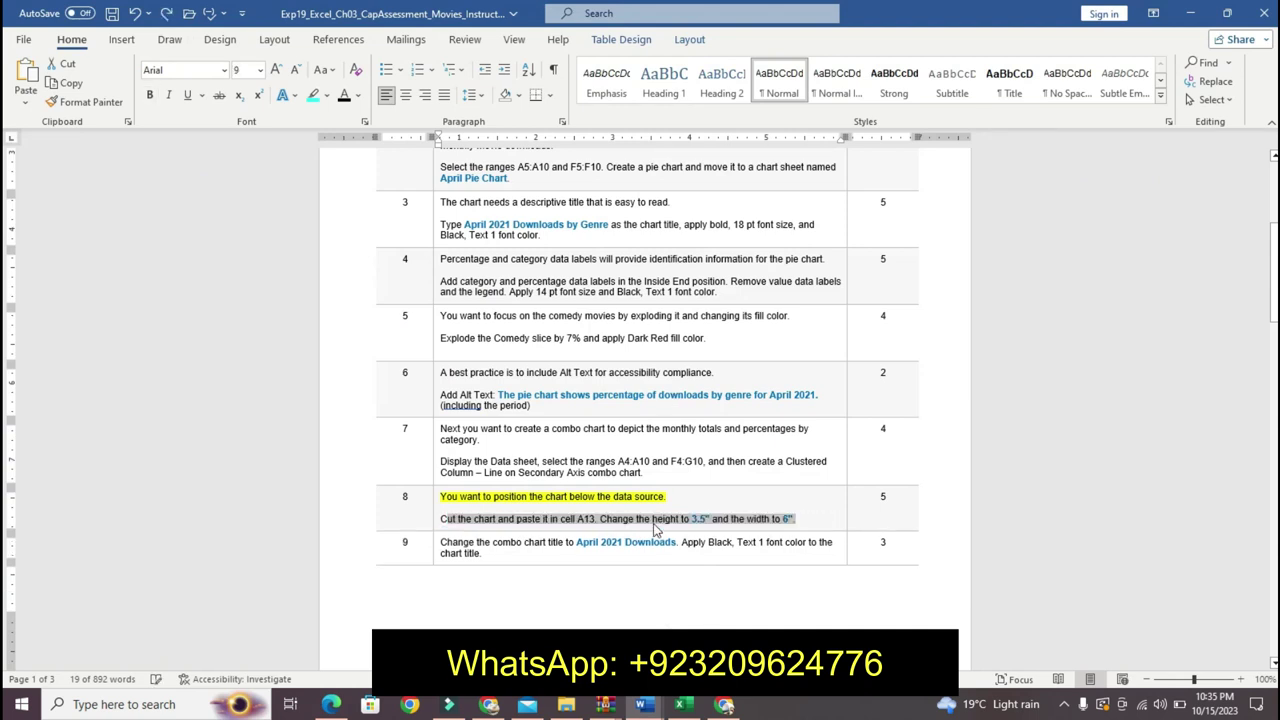
key("ctrl+z")
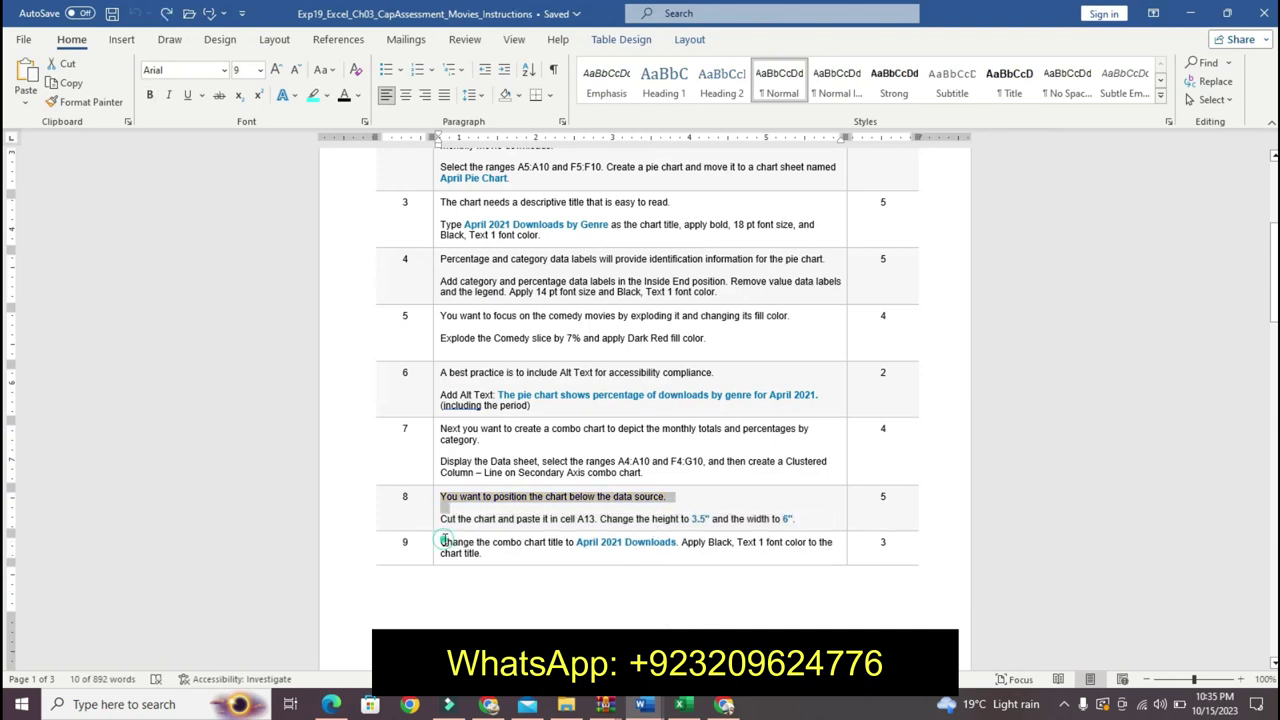
left_click(443, 541)
right_click(502, 553)
left_click(594, 513)
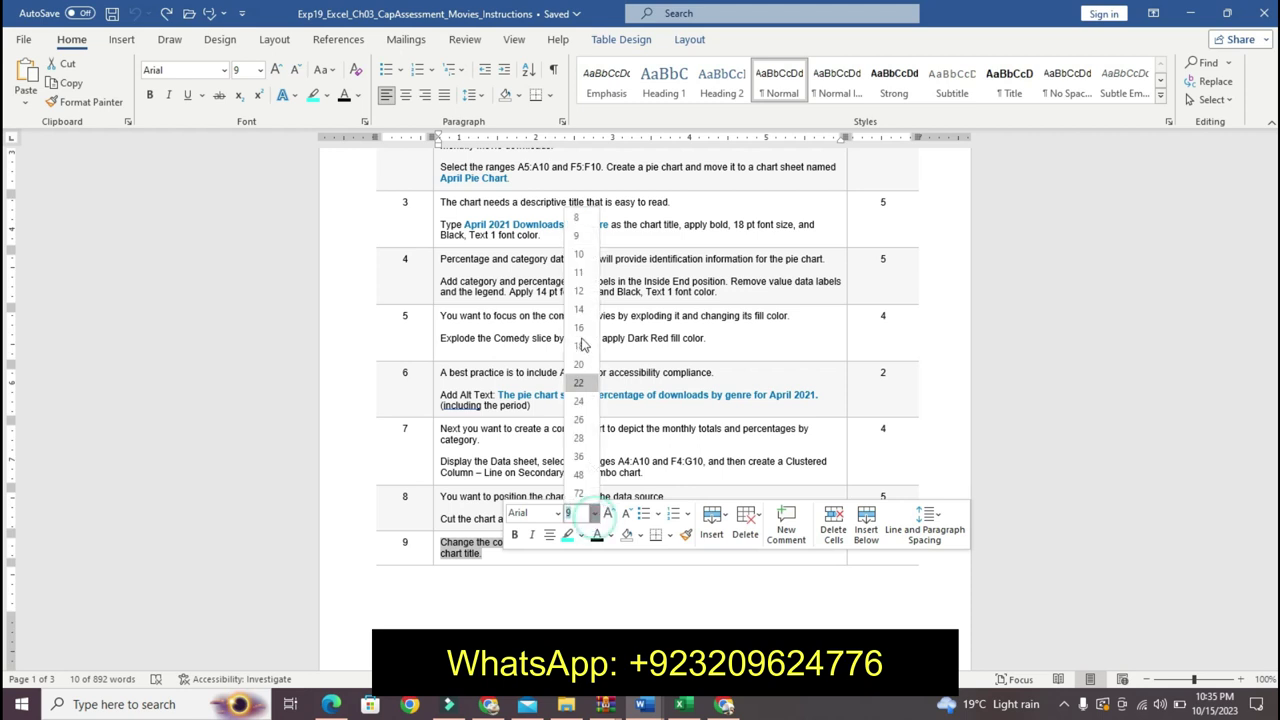
left_click(578, 346)
left_click(514, 534)
left_click(565, 535)
- Select the title 'April 2021 Downloads' in Step 9 and switch back to Excel
left_click(917, 520)
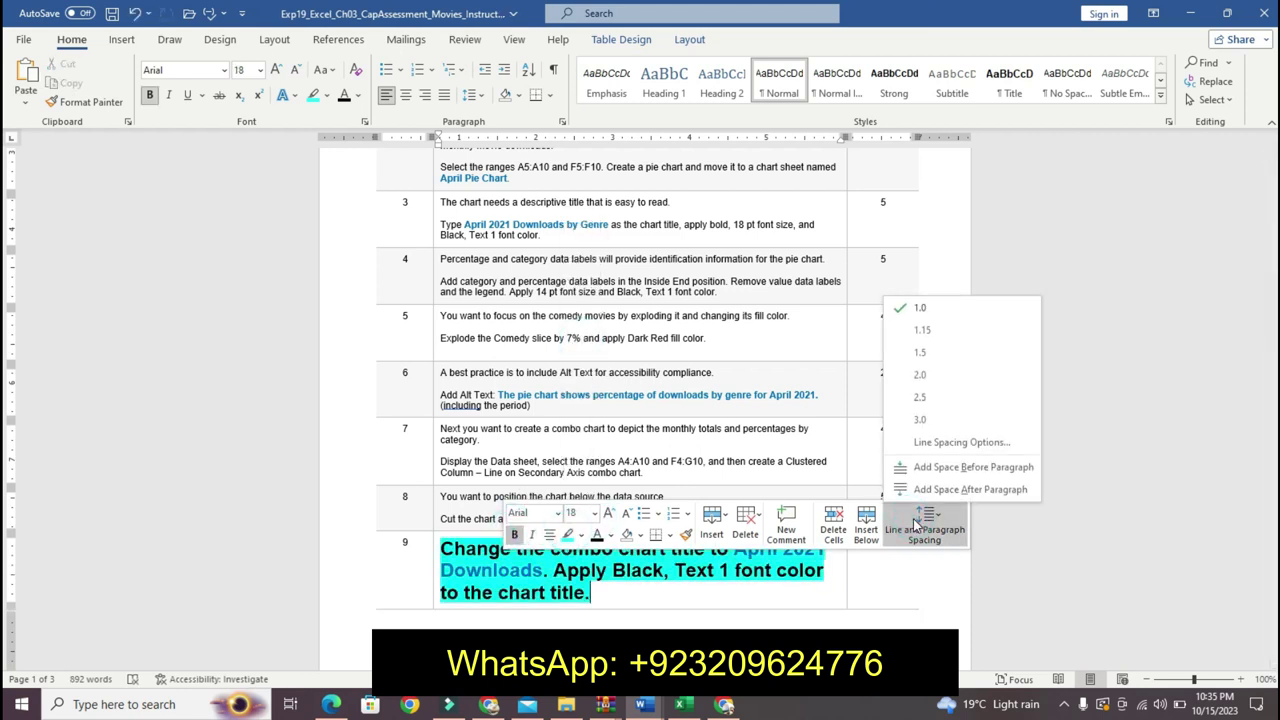
left_click(823, 377)
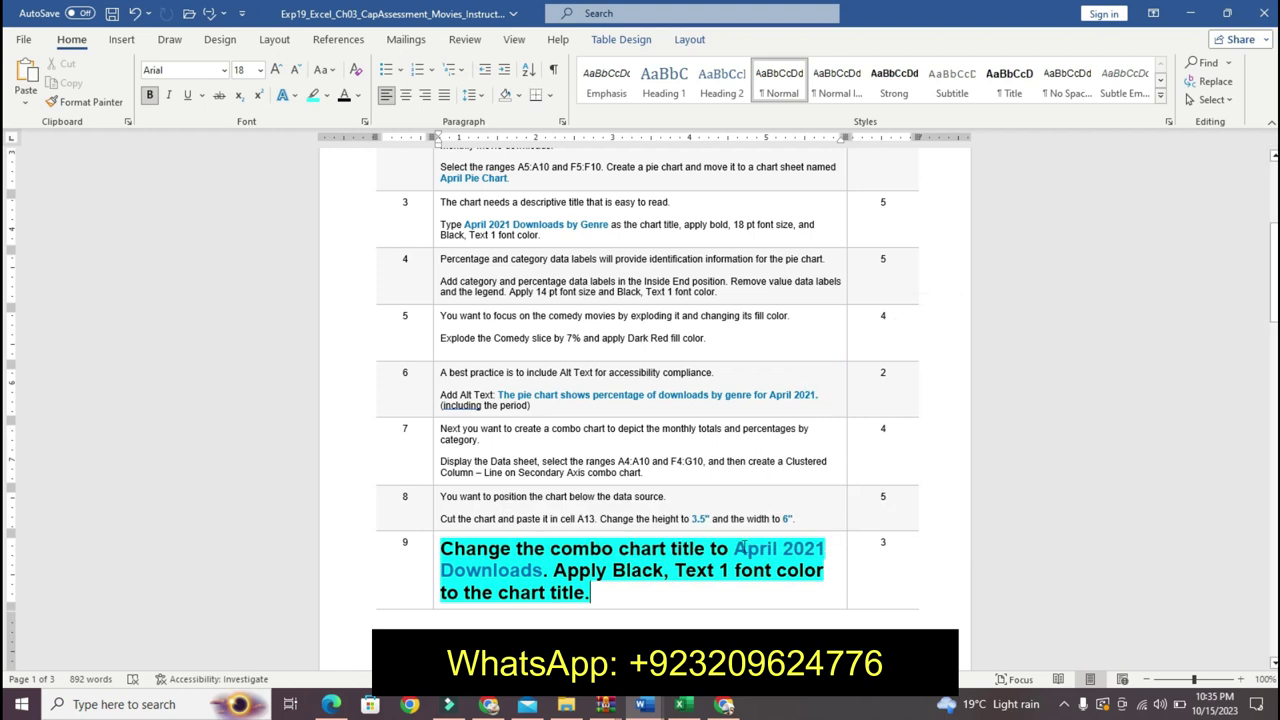
left_click_drag(735, 548, 537, 568)
key("ctrl+c")
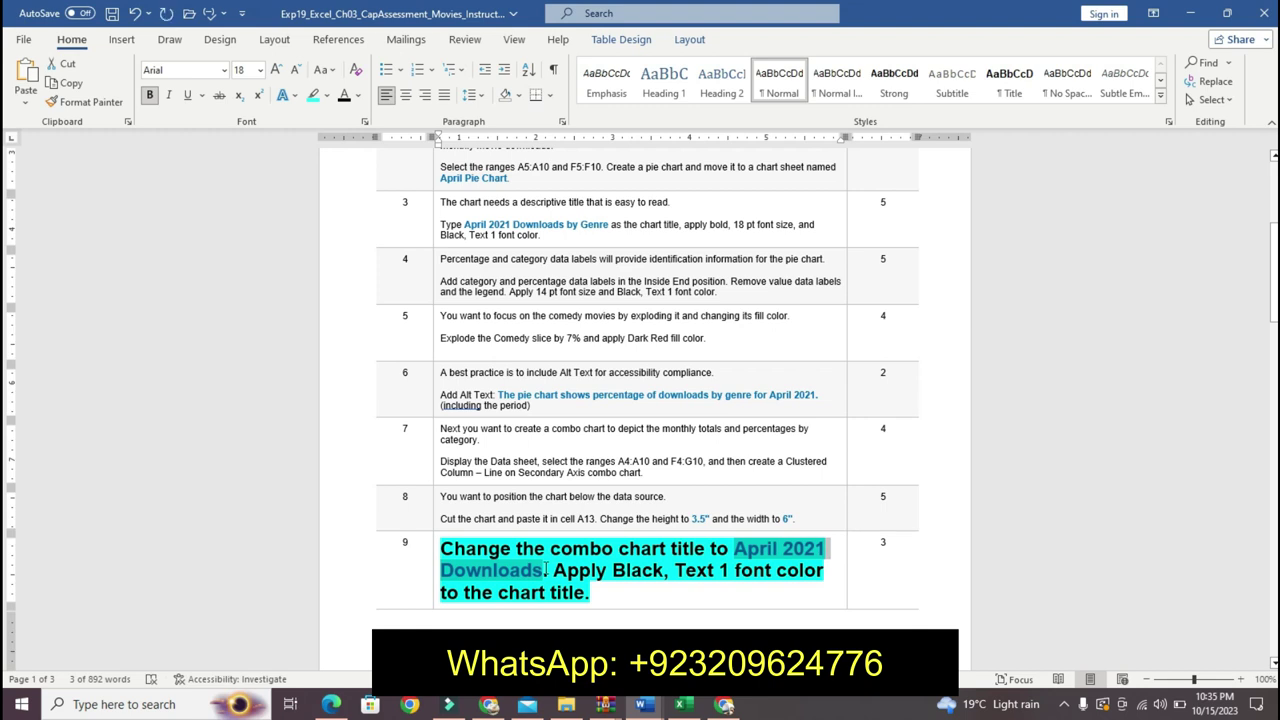
left_click(680, 705)
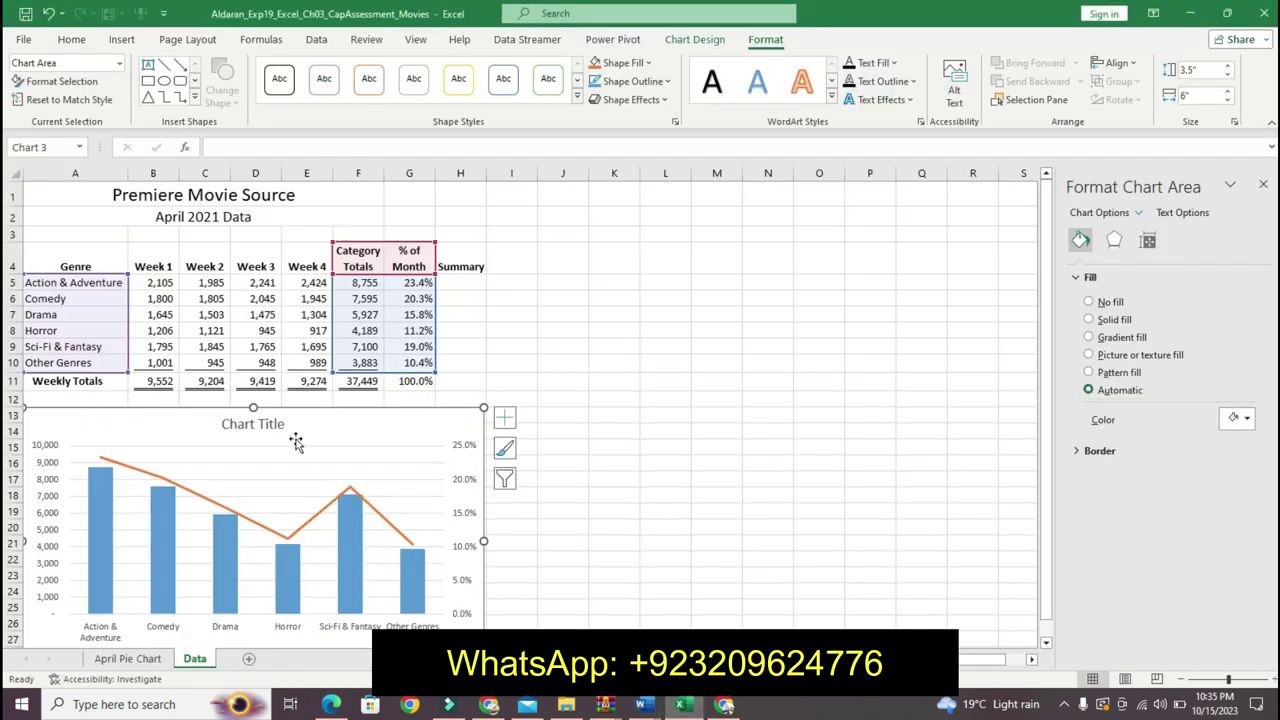
- Paste 'April 2021 Downloads' in as the combo chart's title
left_click(245, 415)
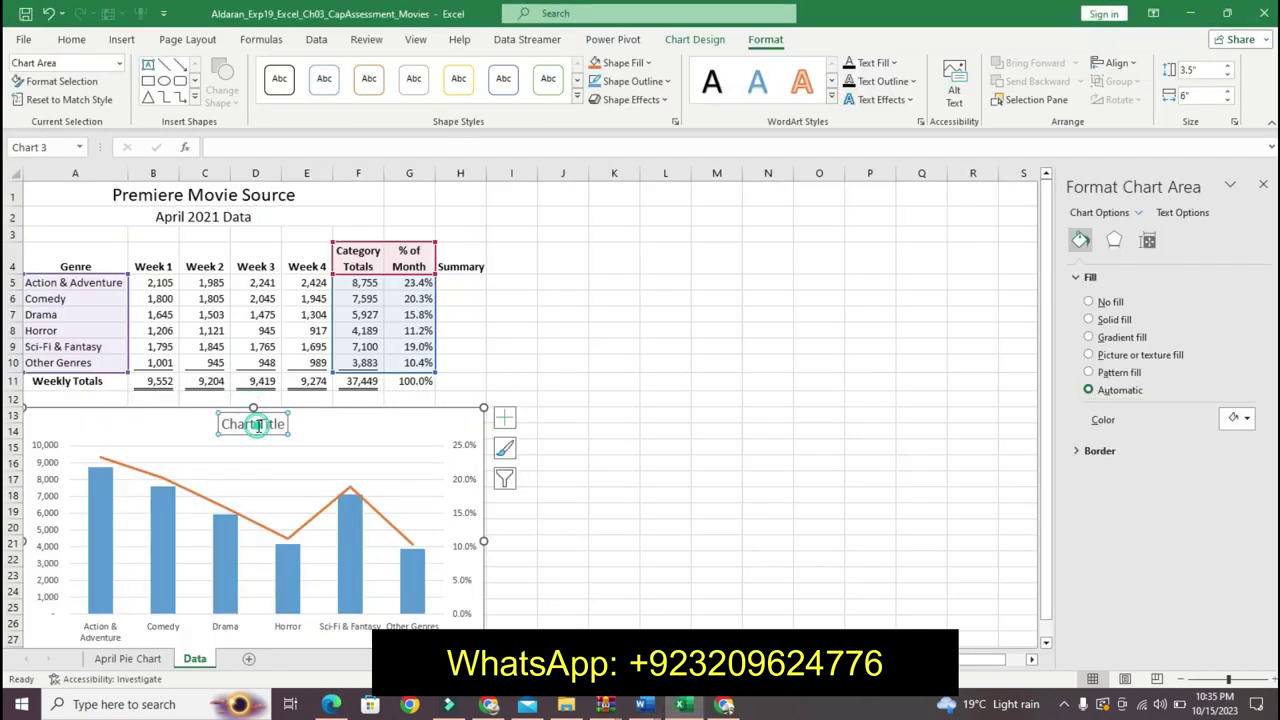
left_click(345, 150)
key("ctrl+v")
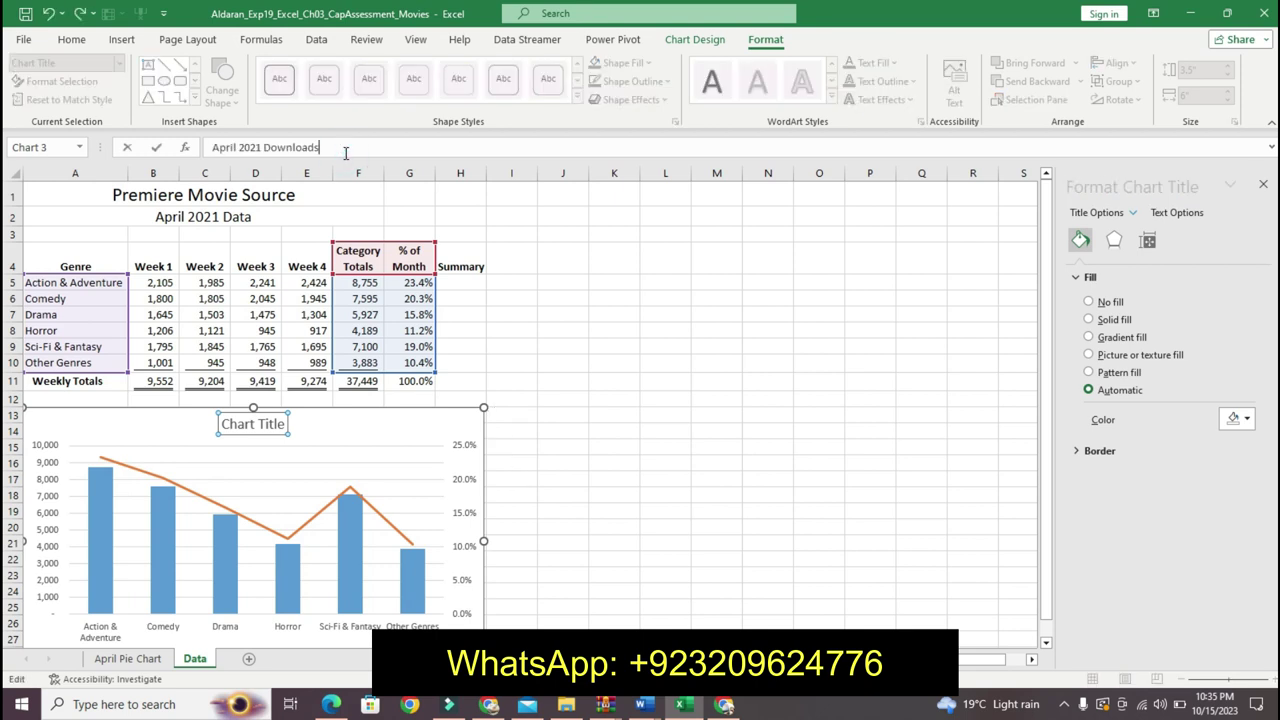
key("Return")
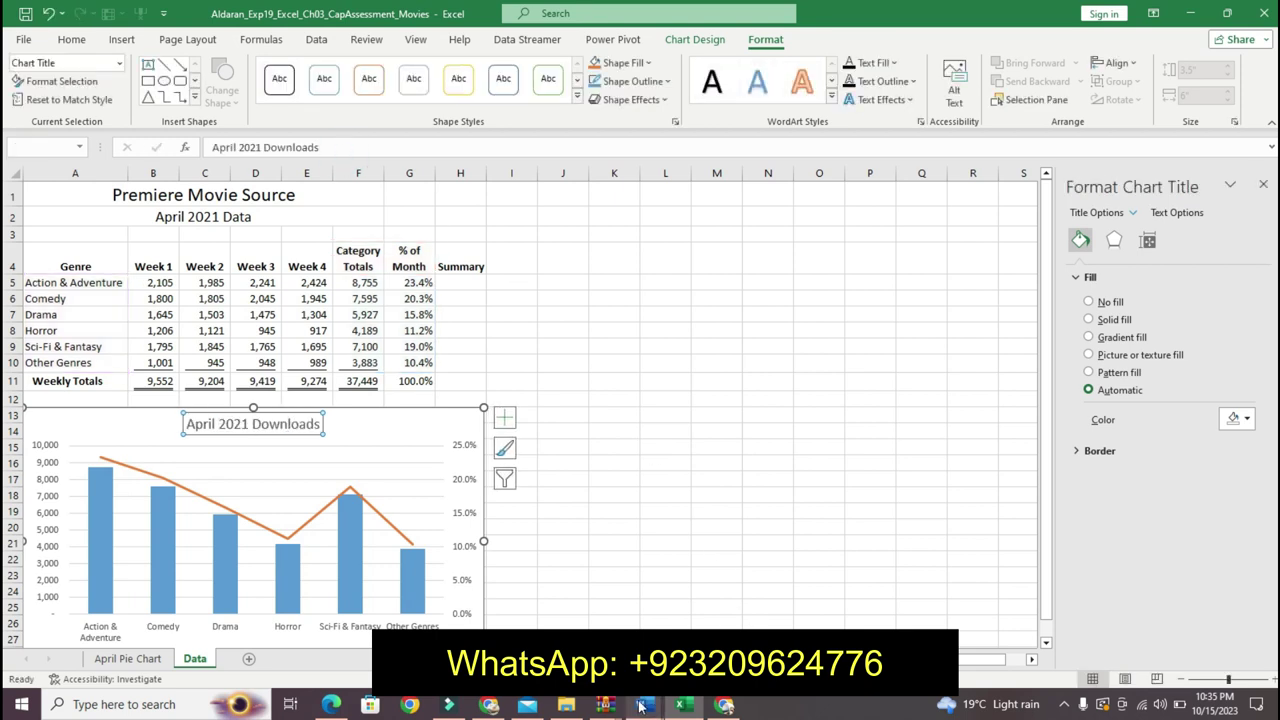
mouse_move(643, 706)
left_click(714, 619)
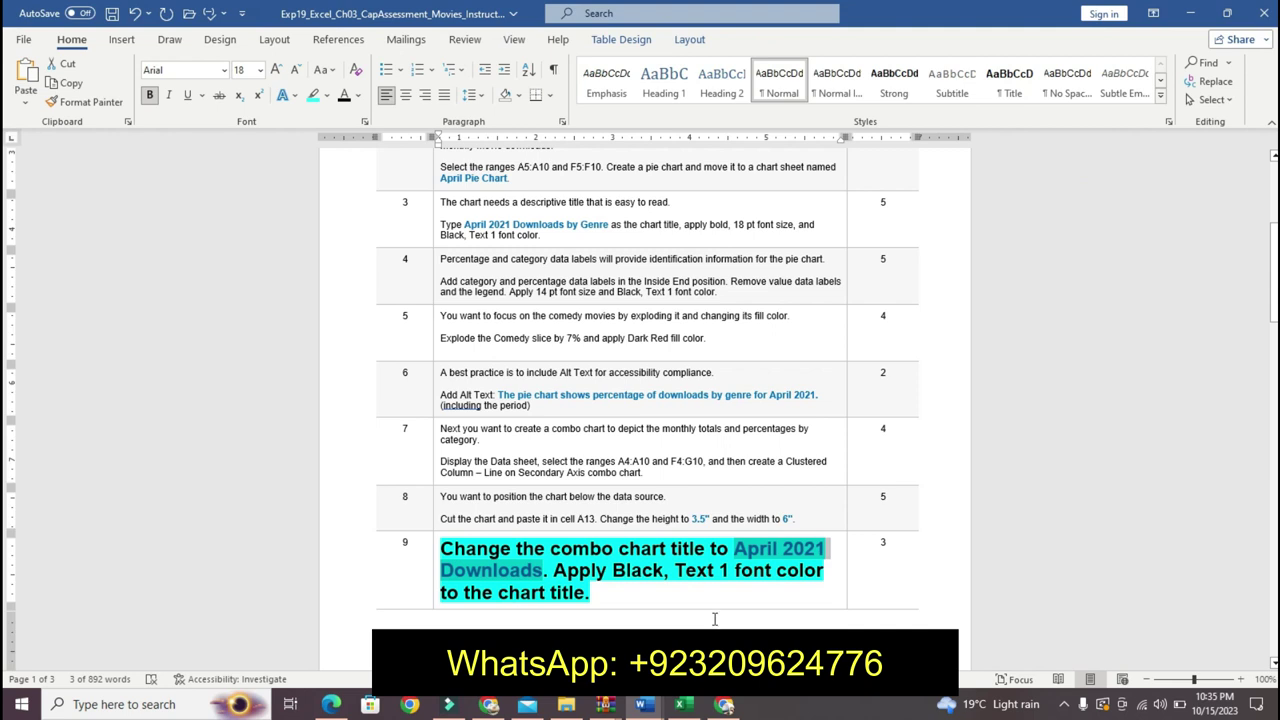
key("alt+Tab")
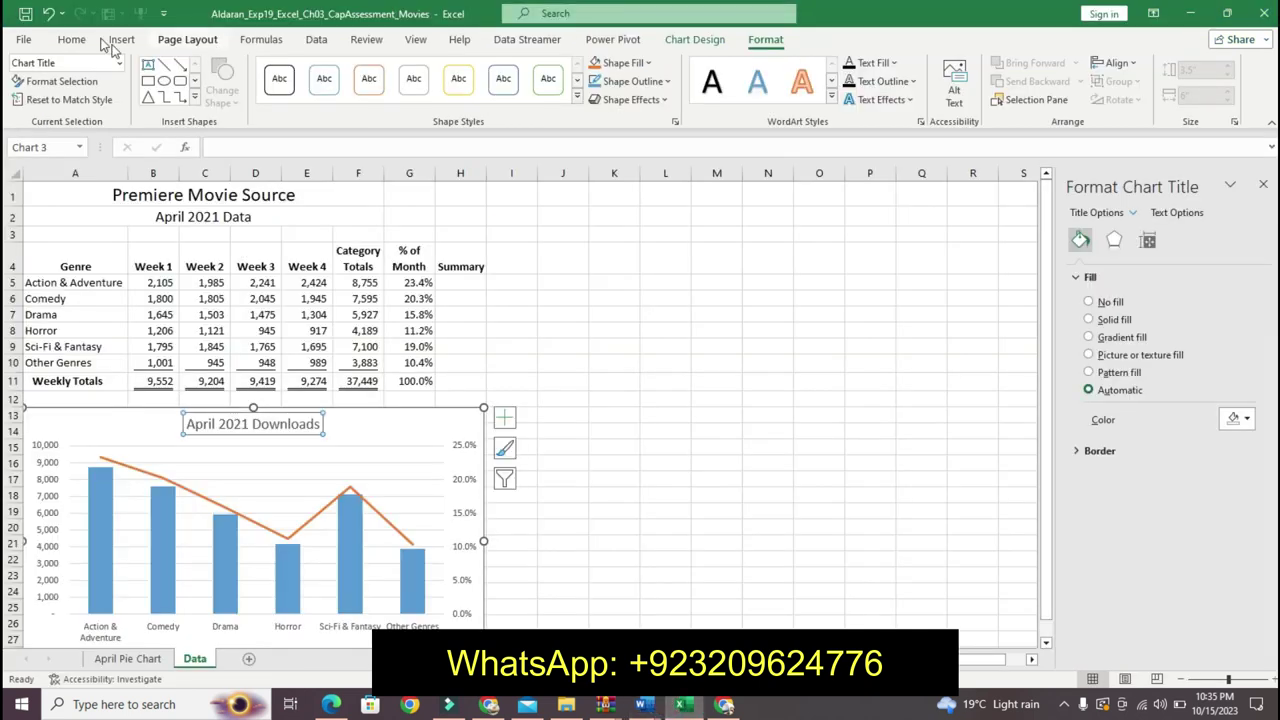
- Color the chart title Black, Text 1, then undo Step 9's highlight in Word
left_click(71, 40)
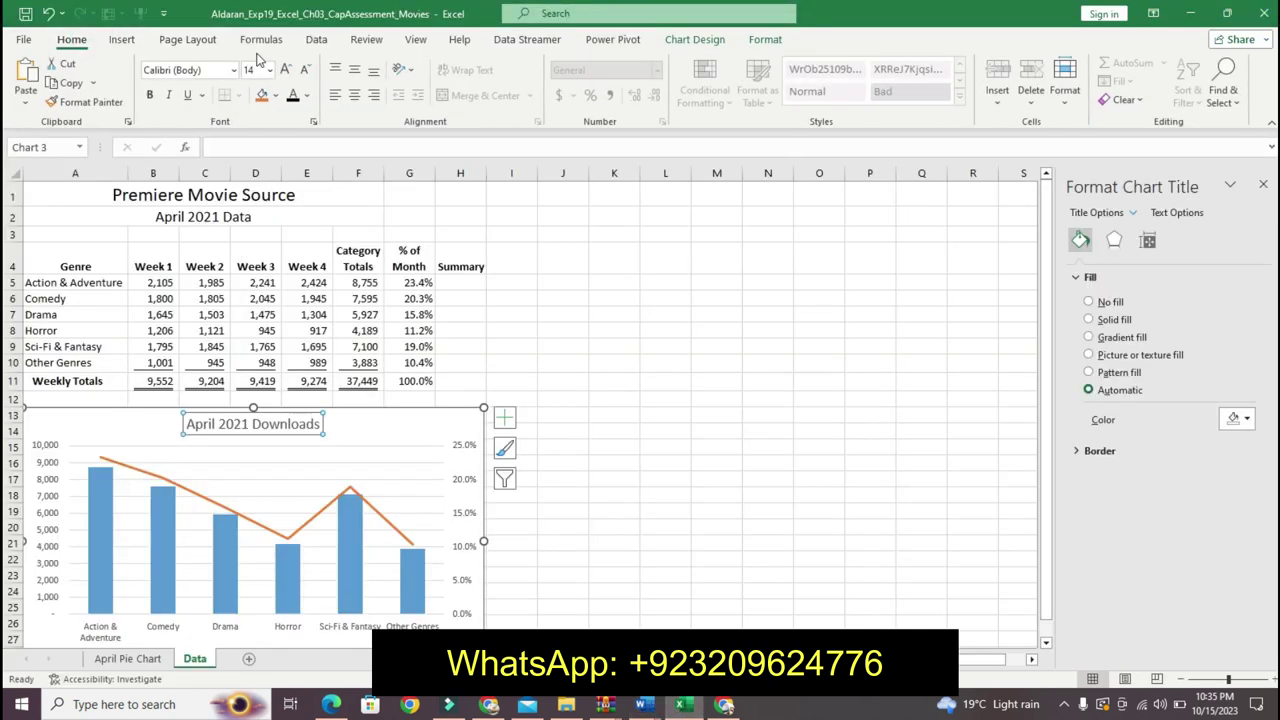
left_click(308, 95)
left_click(306, 160)
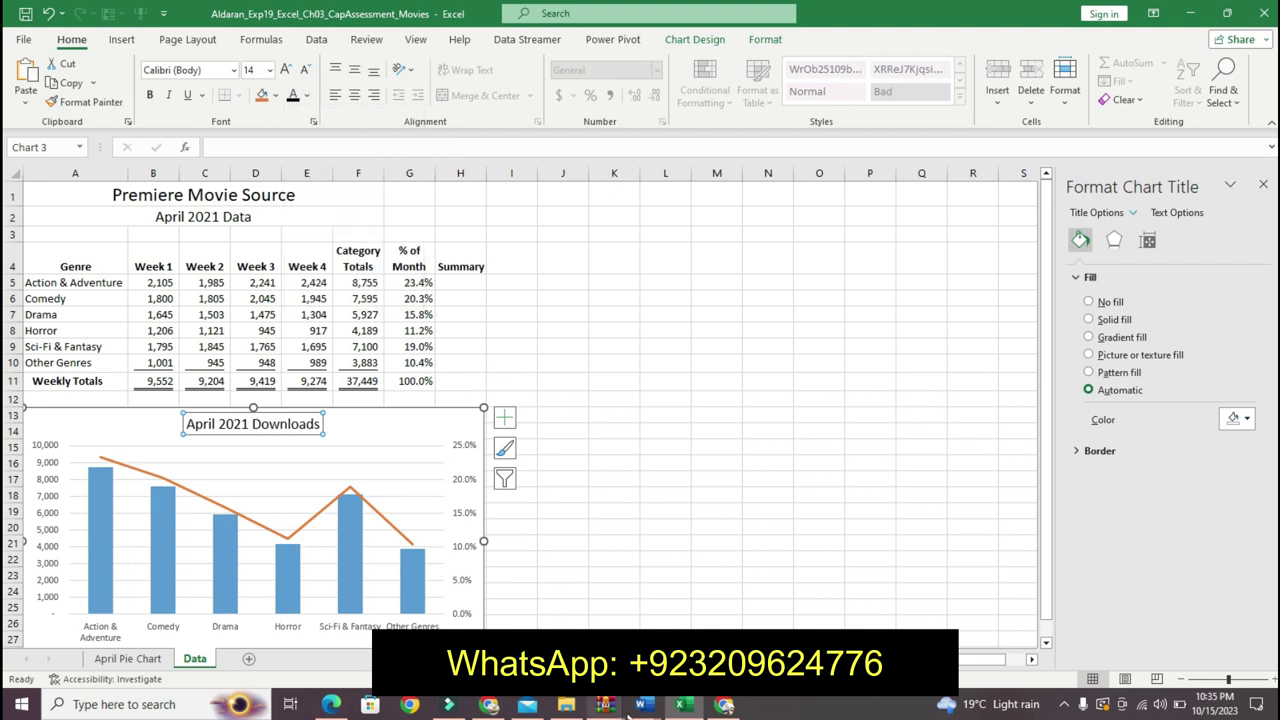
mouse_move(643, 704)
left_click(674, 605)
key("ctrl+z")
key("ctrl+z")
key("ctrl+z")
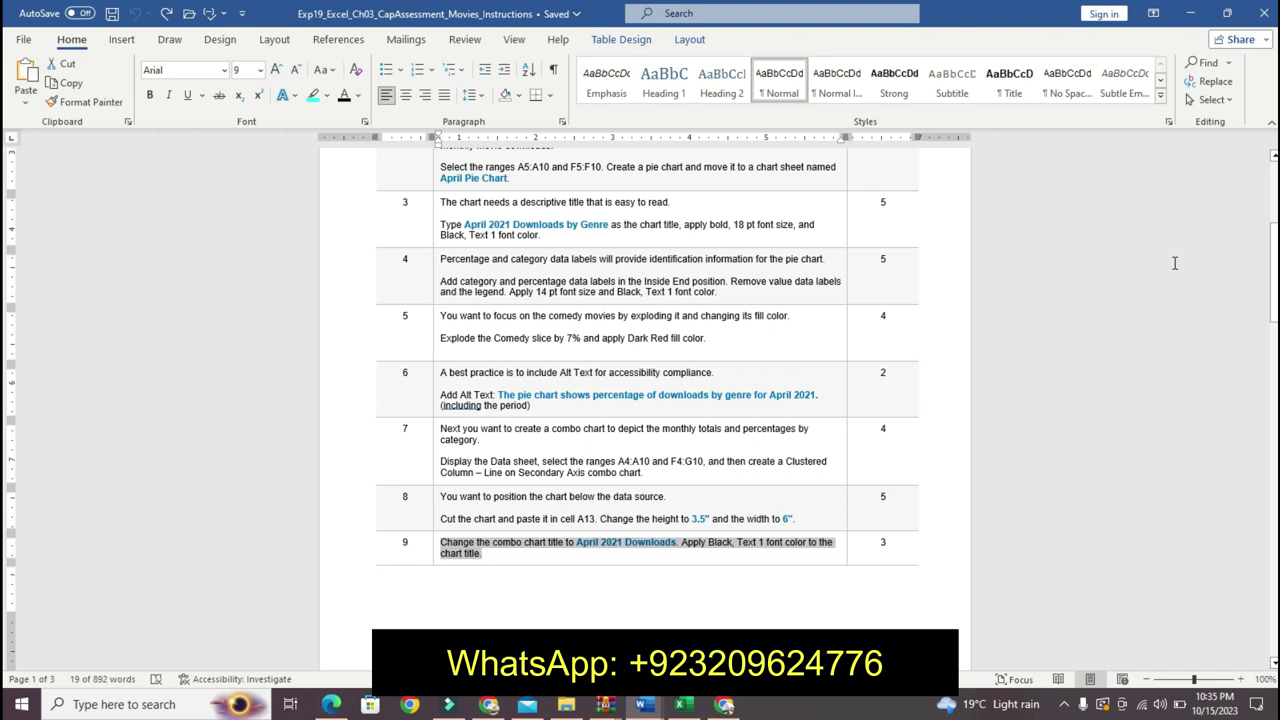
- Highlight the first sentence of Step 10 in yellow
mouse_move(1274, 272)
left_mouse_down()
mouse_move(5, 380)
mouse_move(1274, 425)
left_mouse_up()
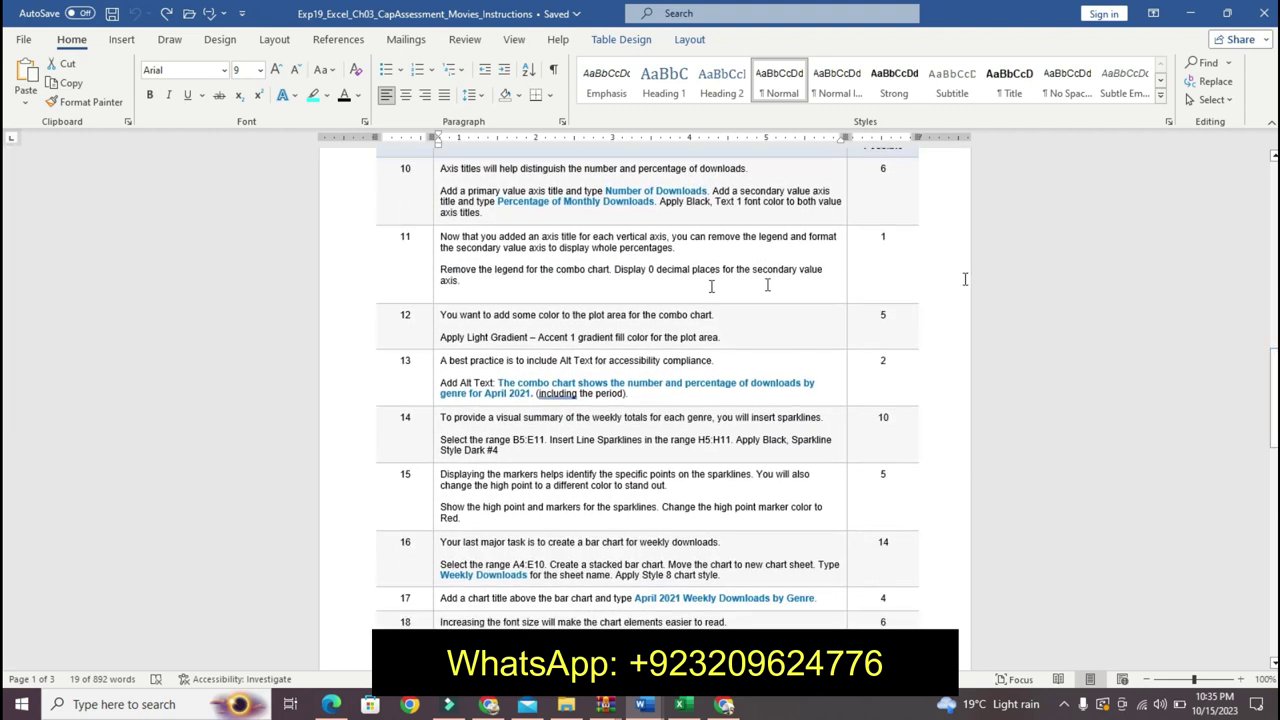
left_click_drag(440, 168, 443, 180)
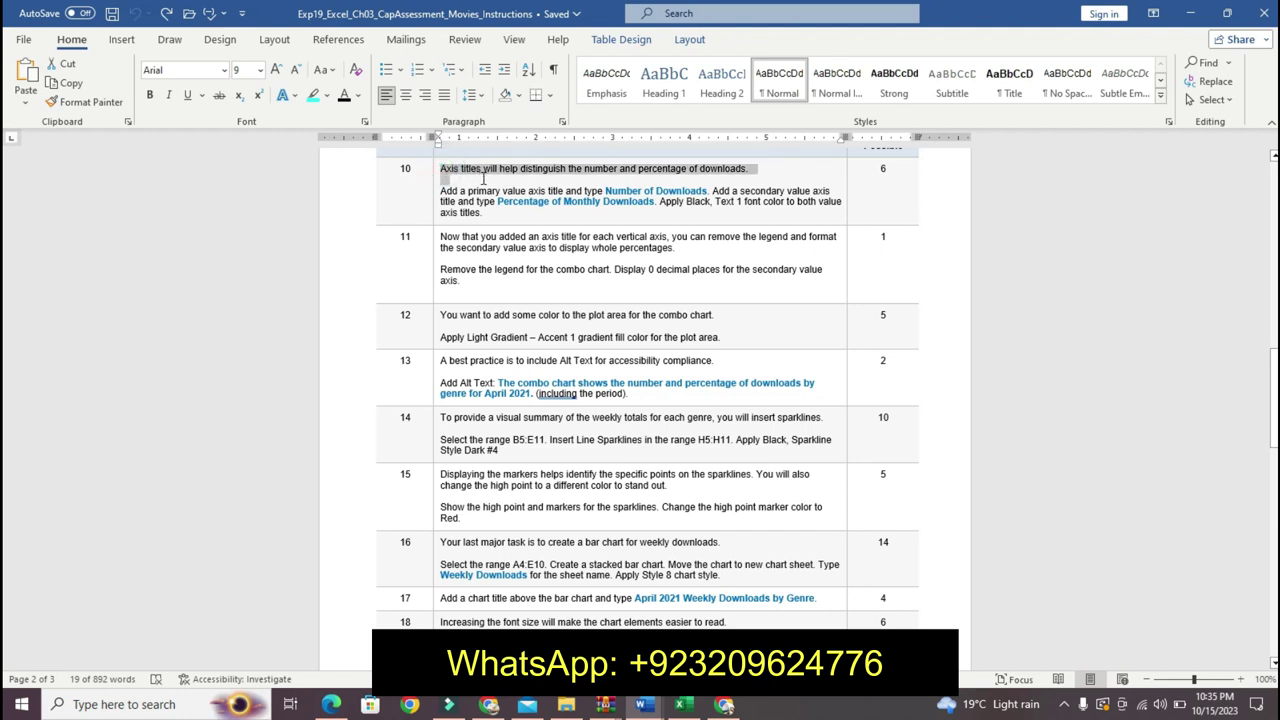
left_click(561, 152)
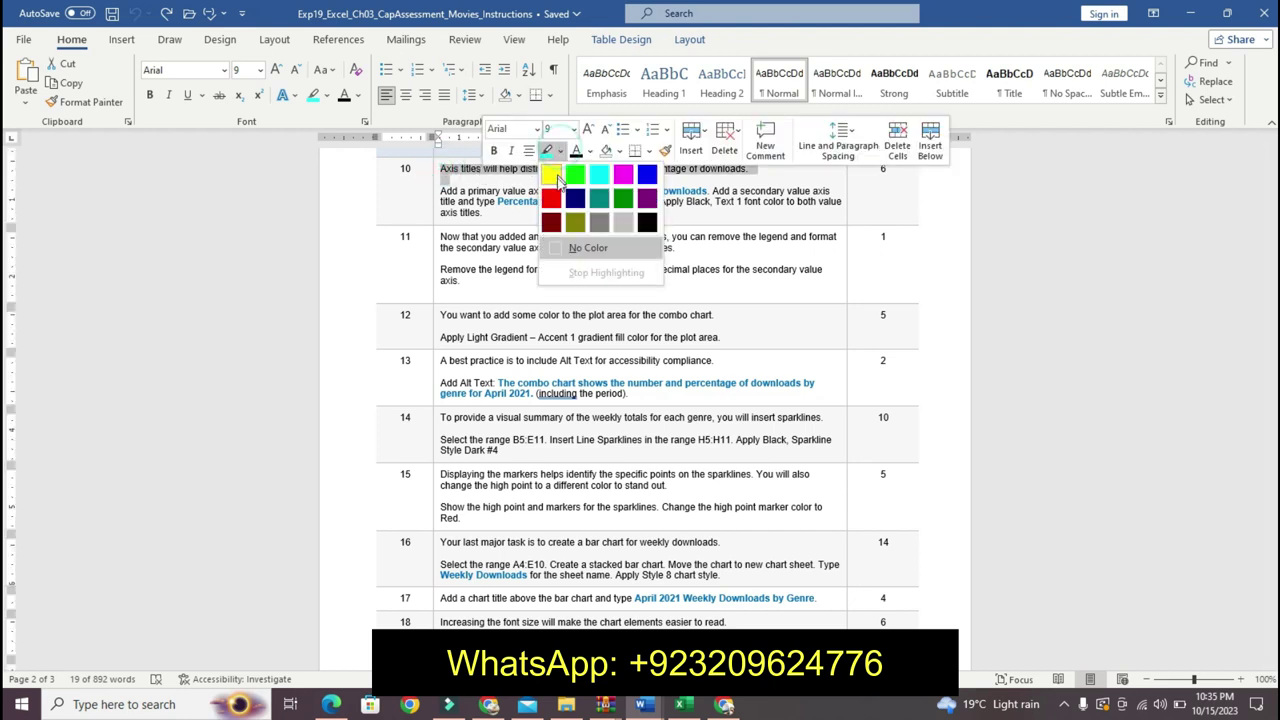
left_click(551, 170)
- Make Step 10's instruction paragraph 14 pt bold with turquoise highlight
left_click_drag(446, 190, 483, 212)
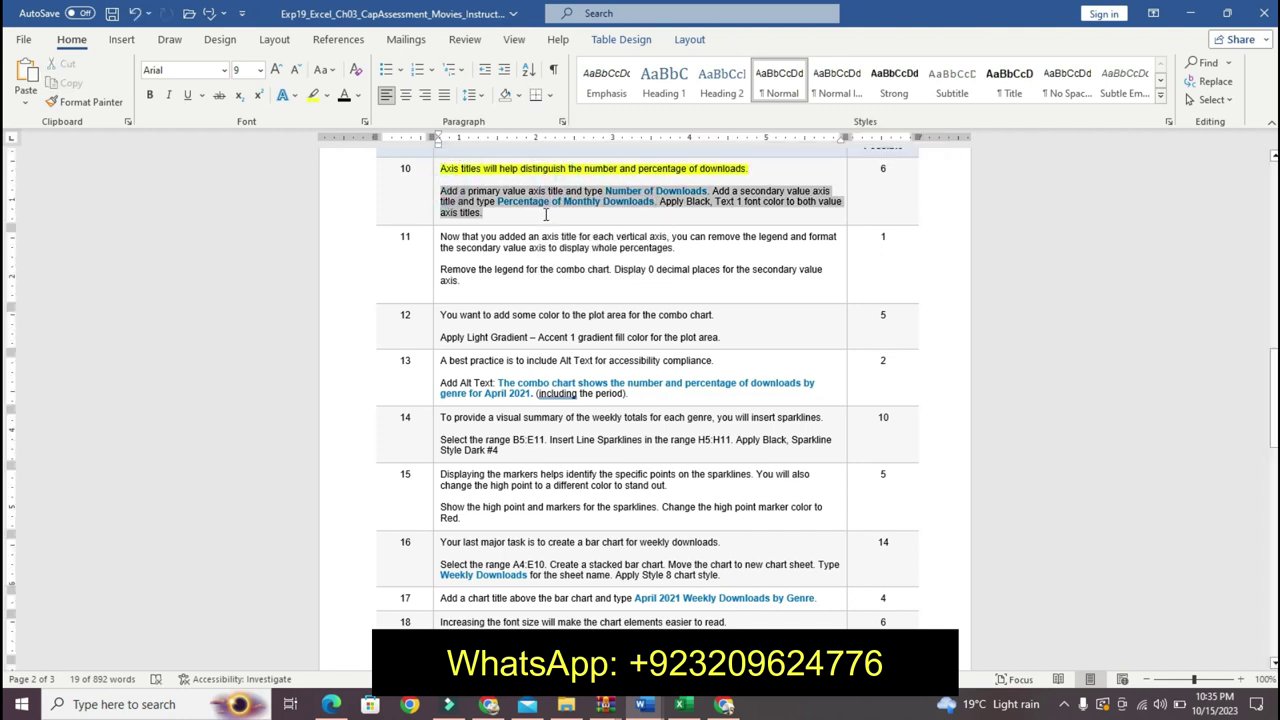
left_click(647, 167)
left_click(634, 166)
left_click(620, 294)
left_click(556, 188)
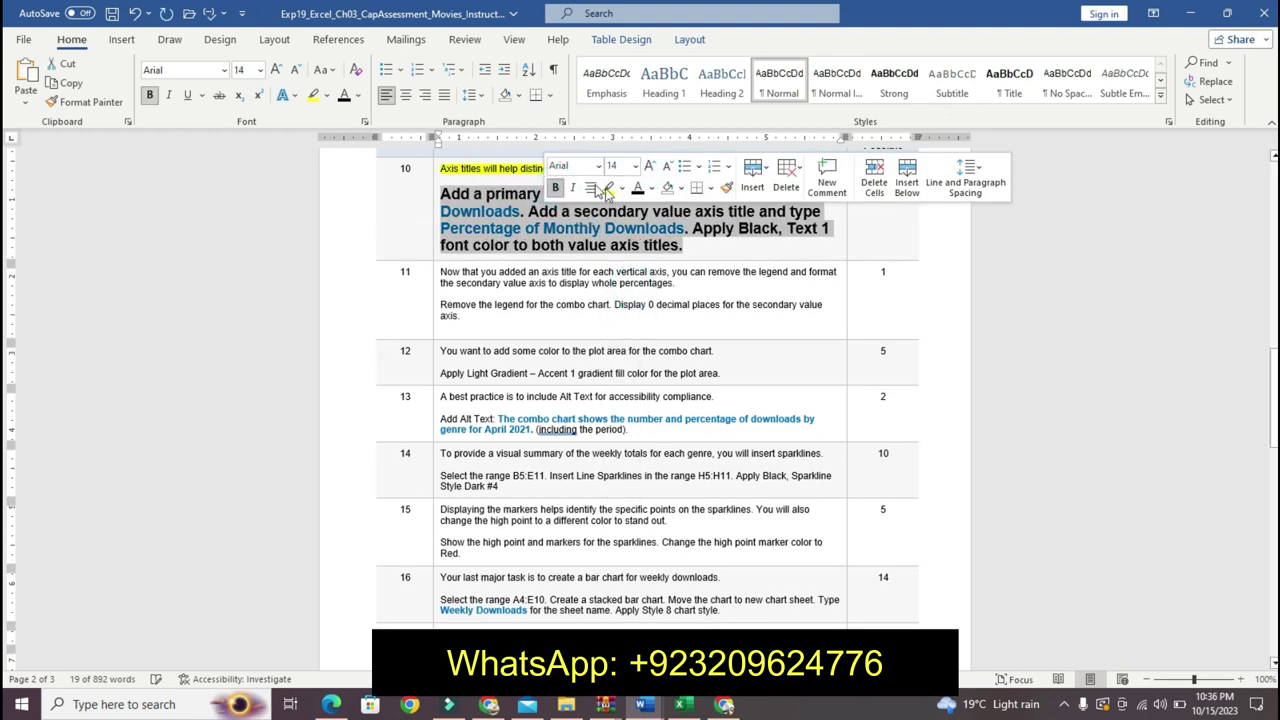
left_click(621, 188)
left_click(660, 210)
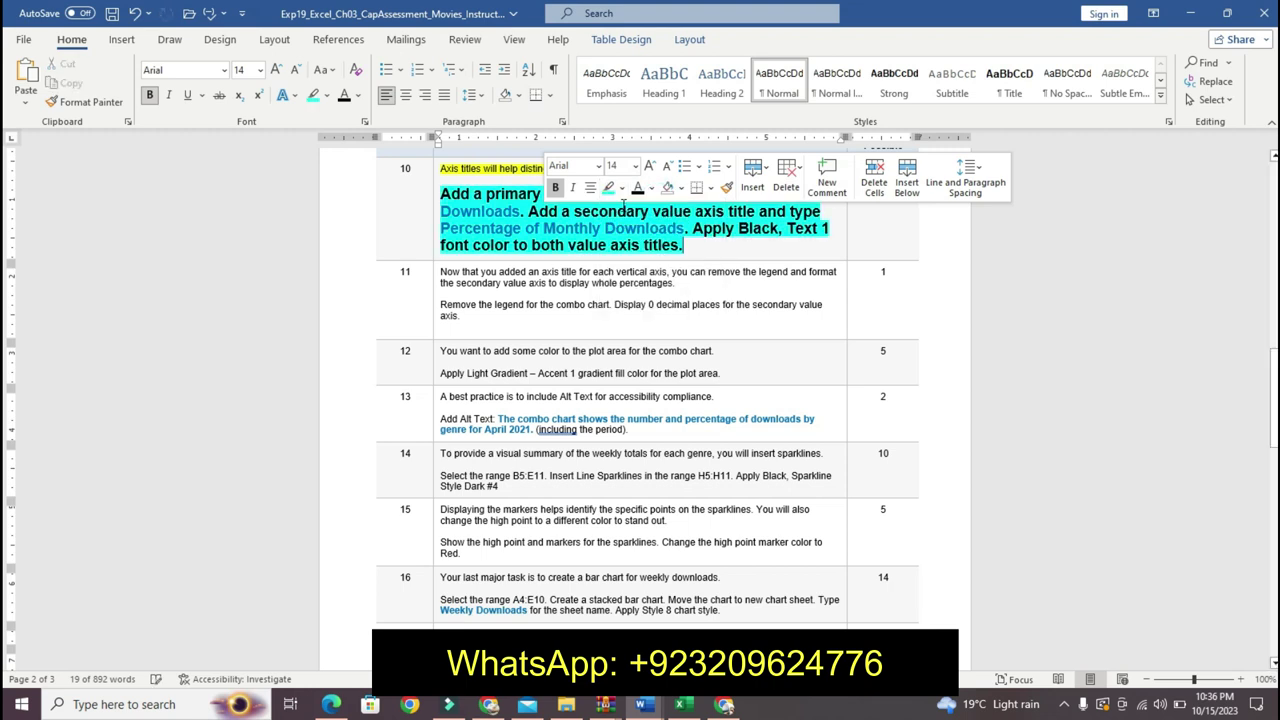
left_click(737, 193)
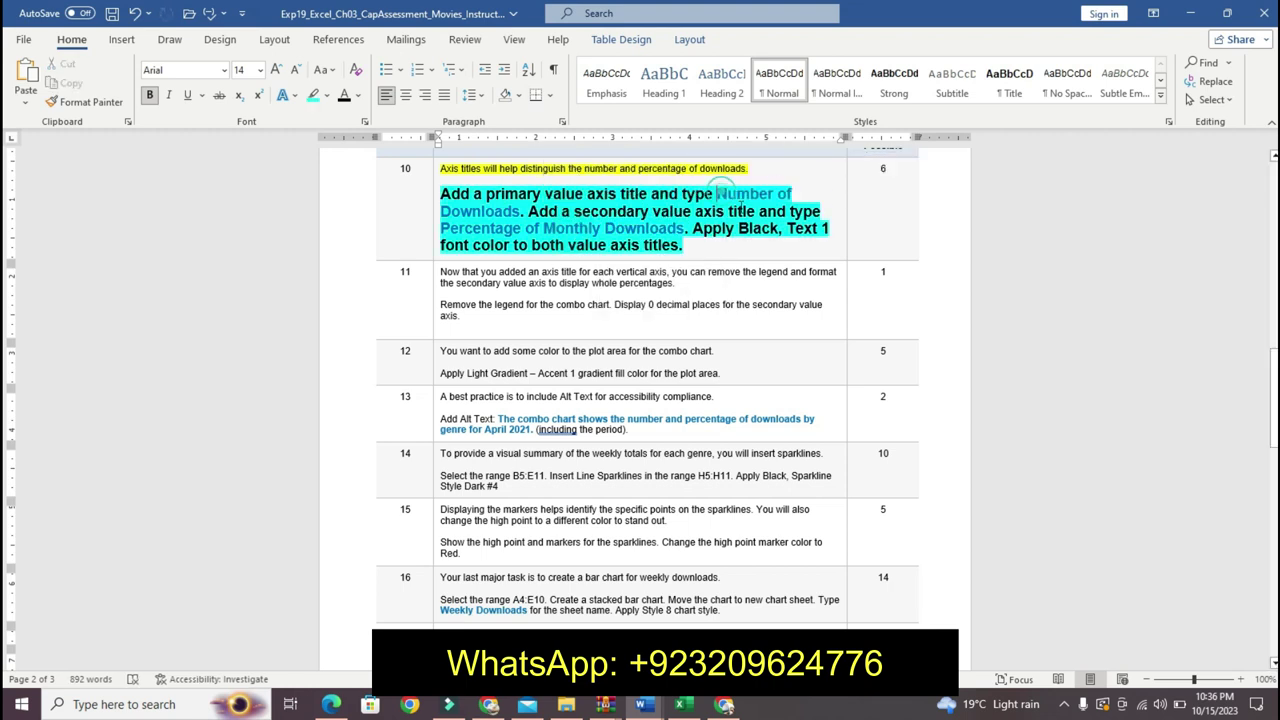
- Select the text 'Number of Downloads' and switch back to Excel
left_click_drag(716, 193, 603, 212)
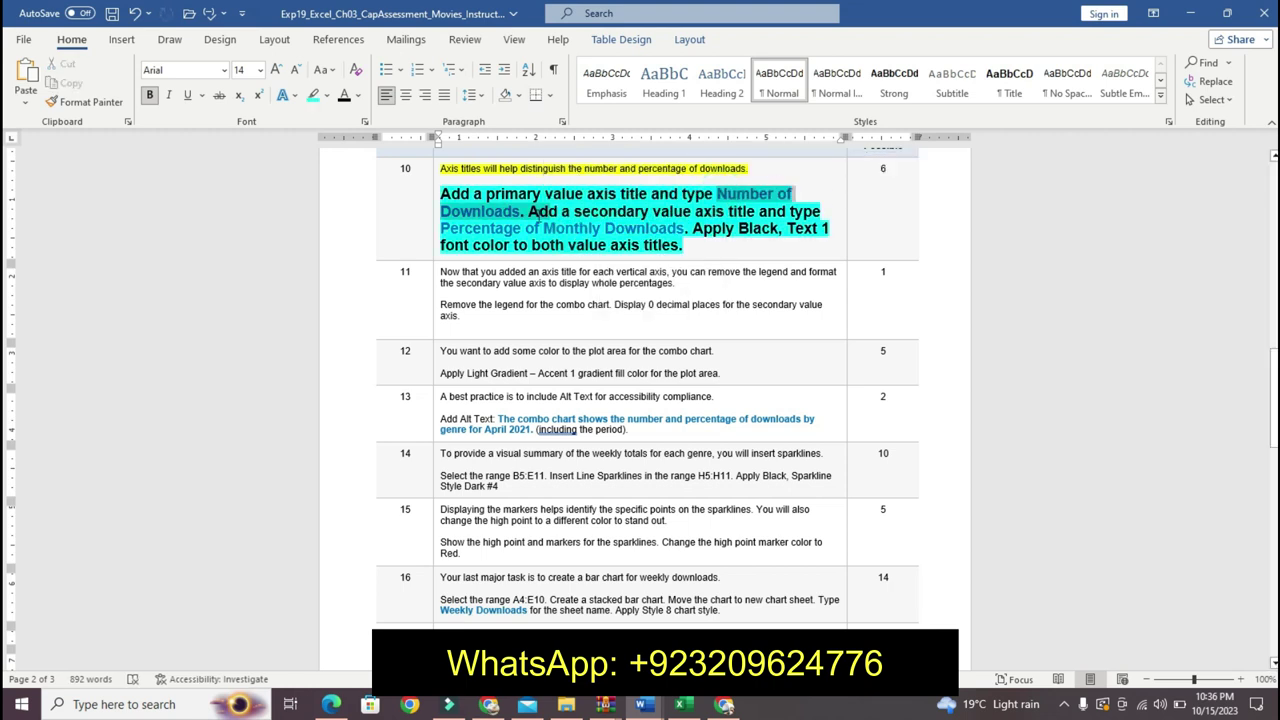
left_click_drag(523, 212, 525, 213)
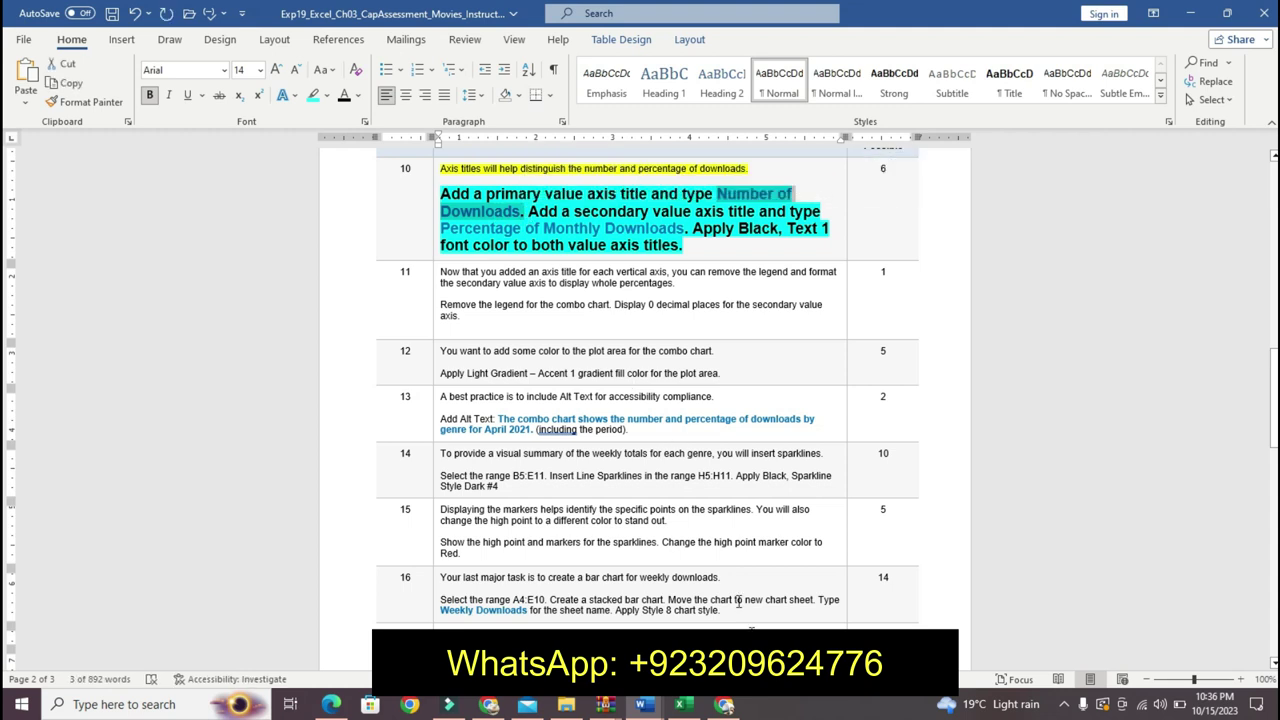
key("alt+Tab")
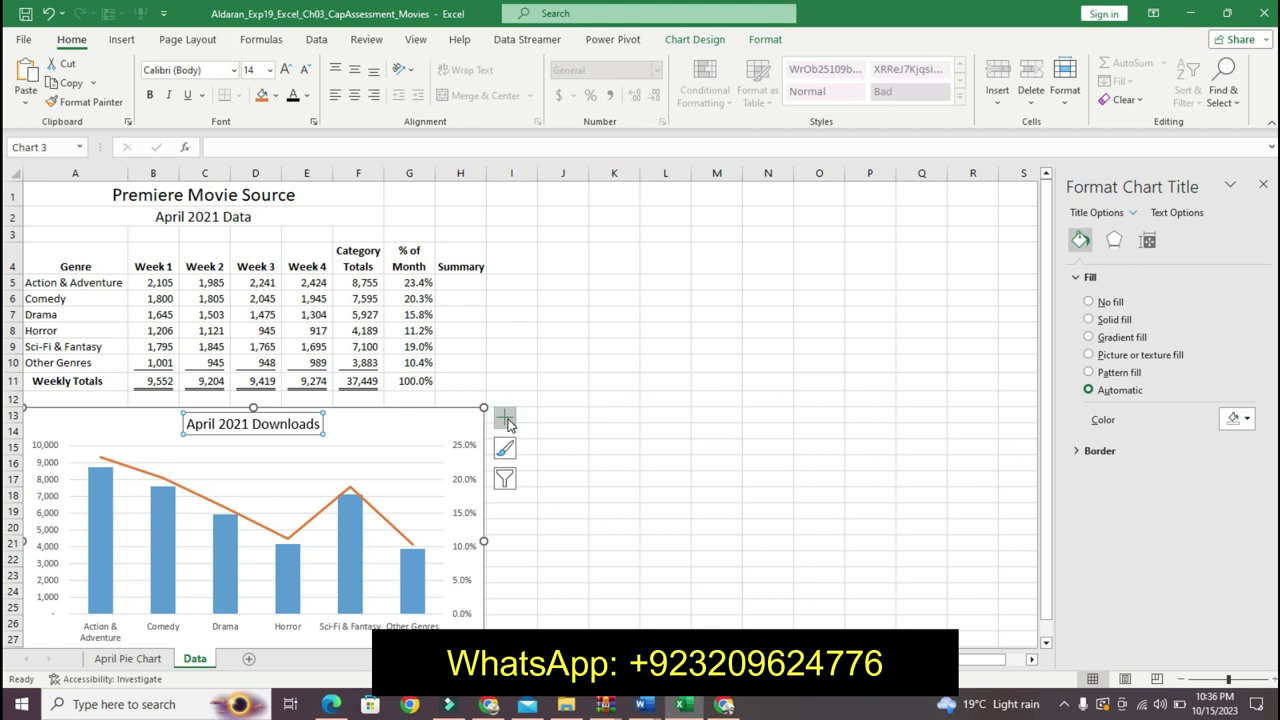
- Add a primary vertical axis title reading 'Number of Downloads.'
left_click(505, 418)
left_click(638, 453)
left_click(678, 471)
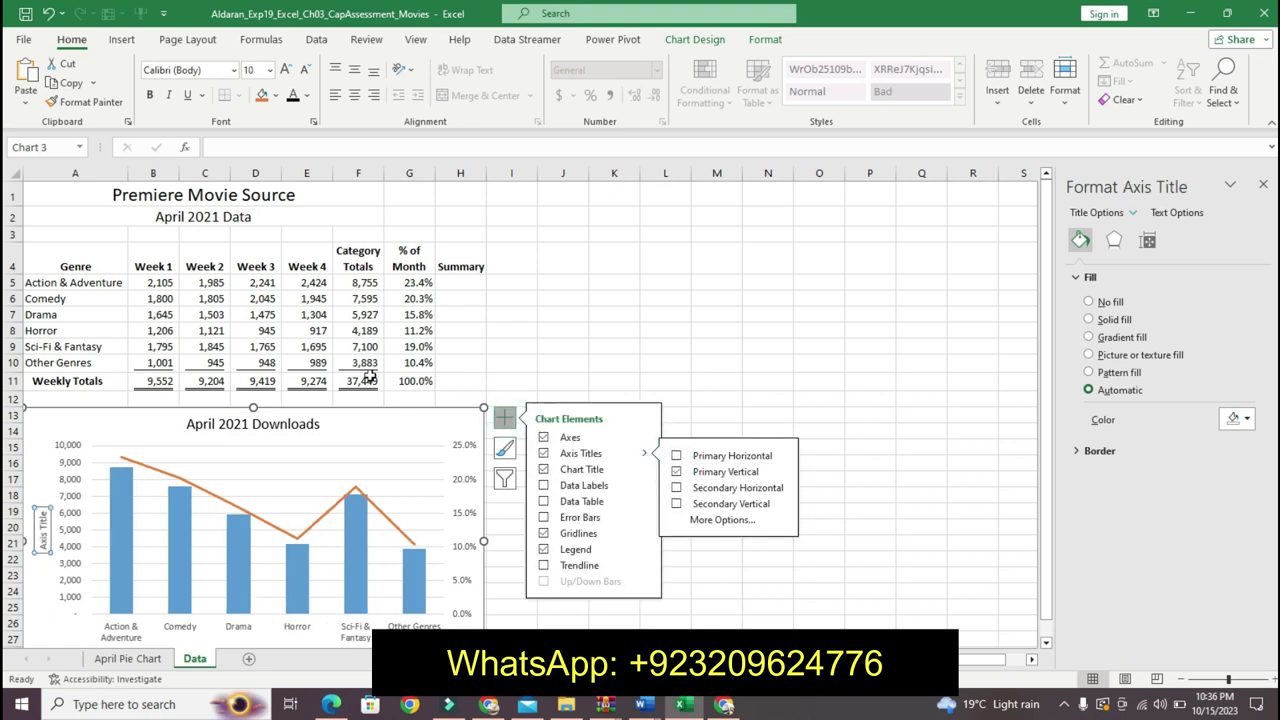
left_click(263, 150)
type("Number of Downloads.")
key("Return")
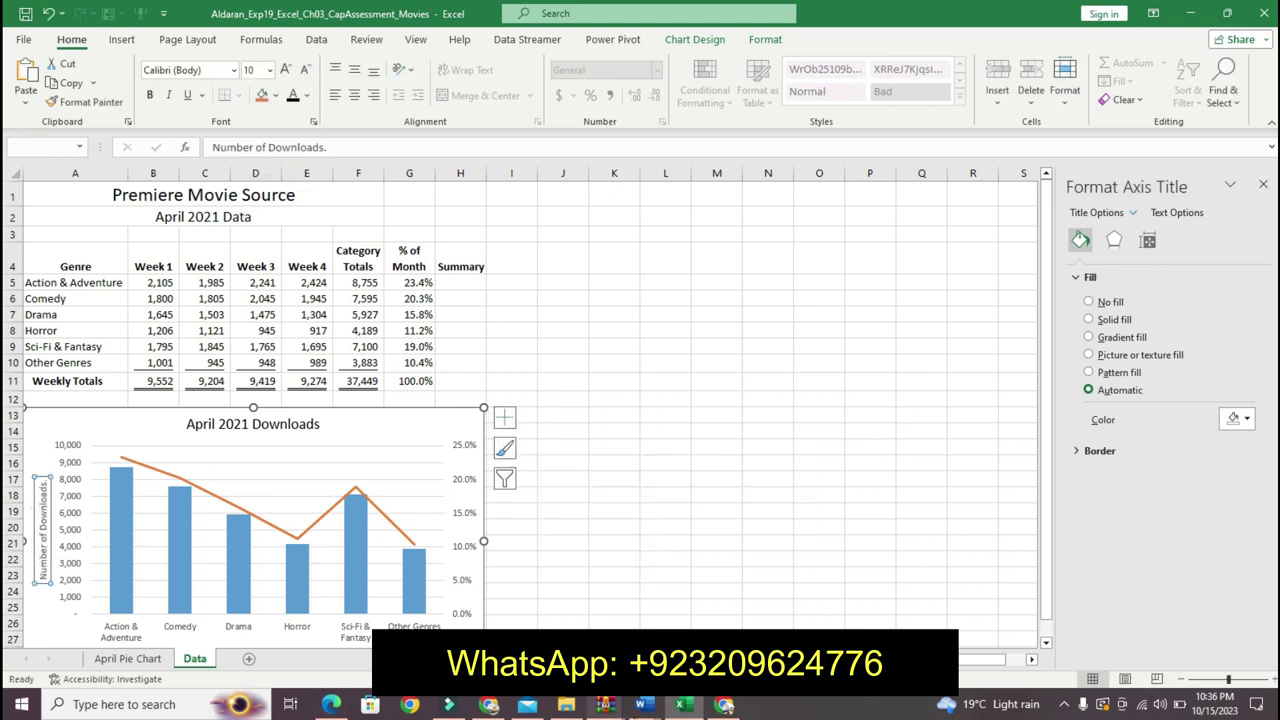
- Add a secondary vertical axis title reading 'Percentage of Monthly Downloads'
mouse_move(643, 704)
left_click(700, 595)
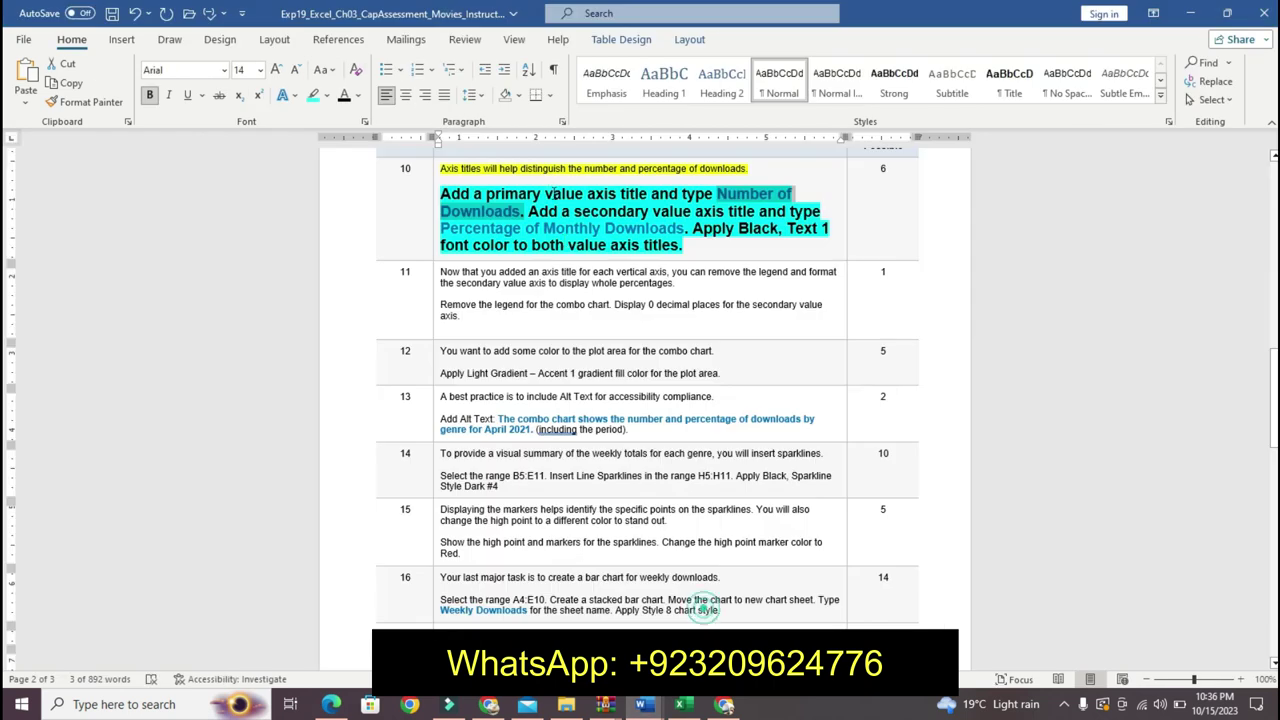
left_click_drag(443, 227, 663, 232)
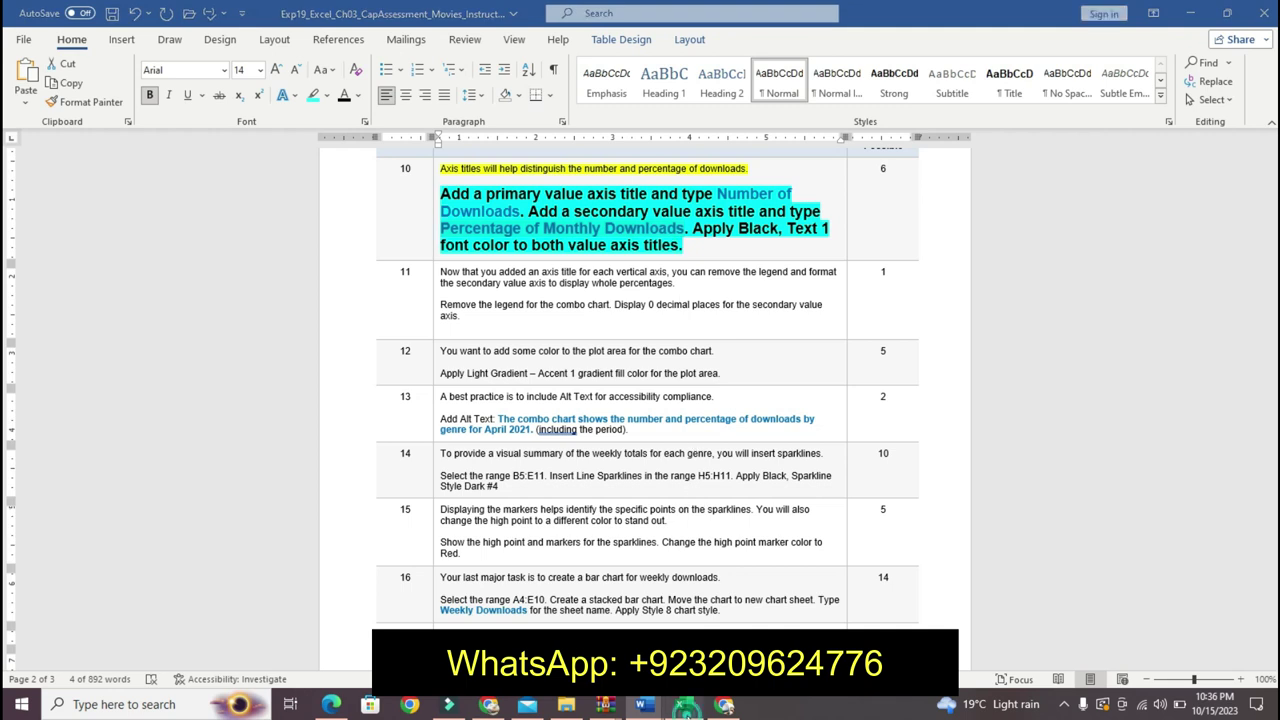
key("alt+Tab")
left_click(507, 420)
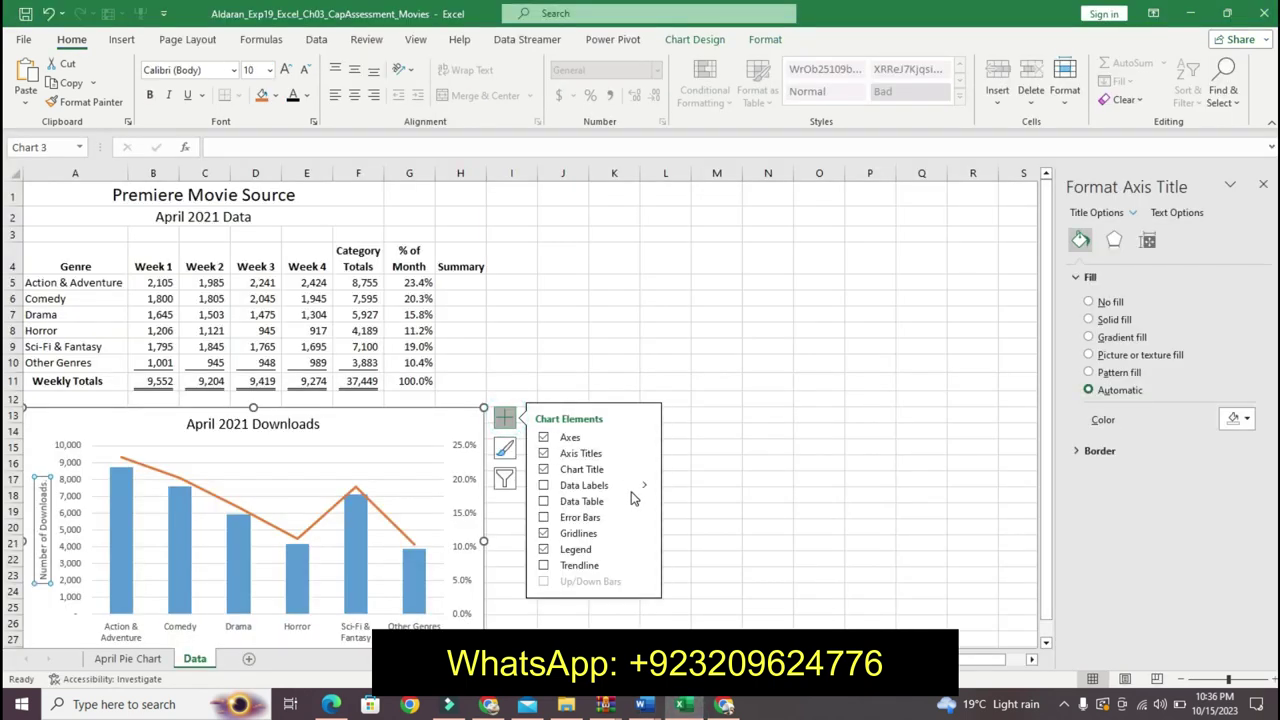
left_click(641, 453)
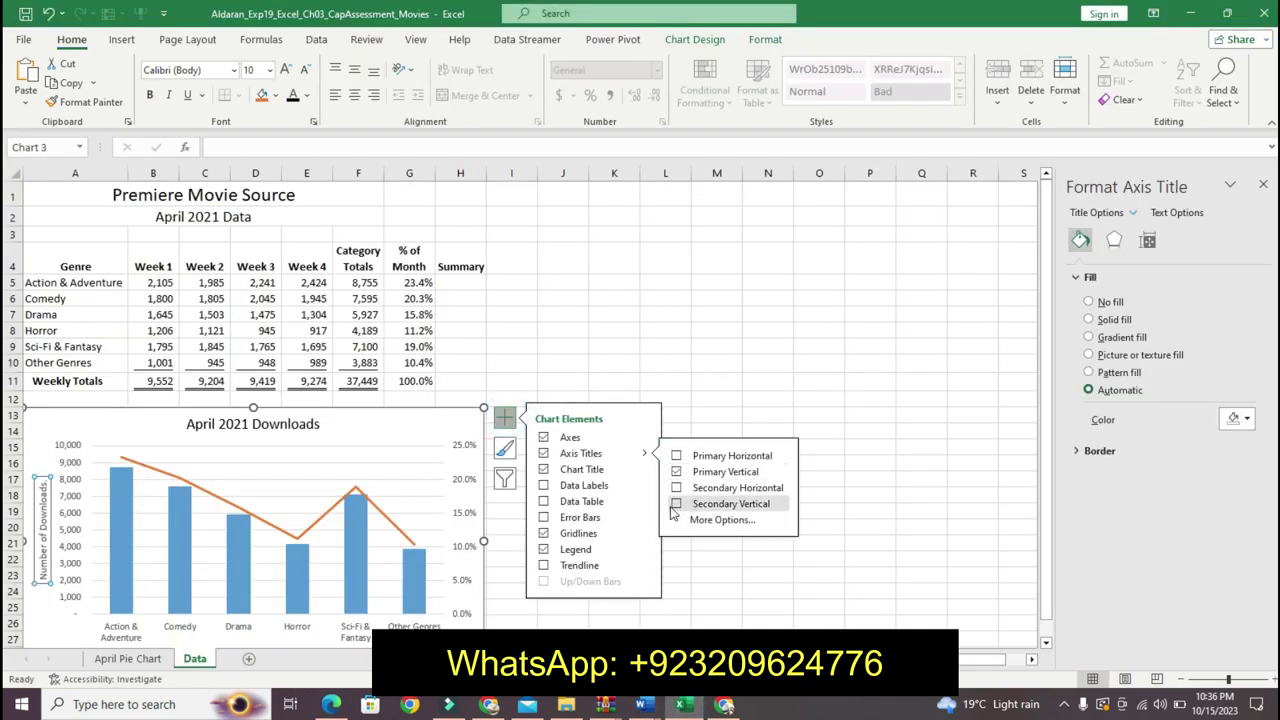
left_click(676, 504)
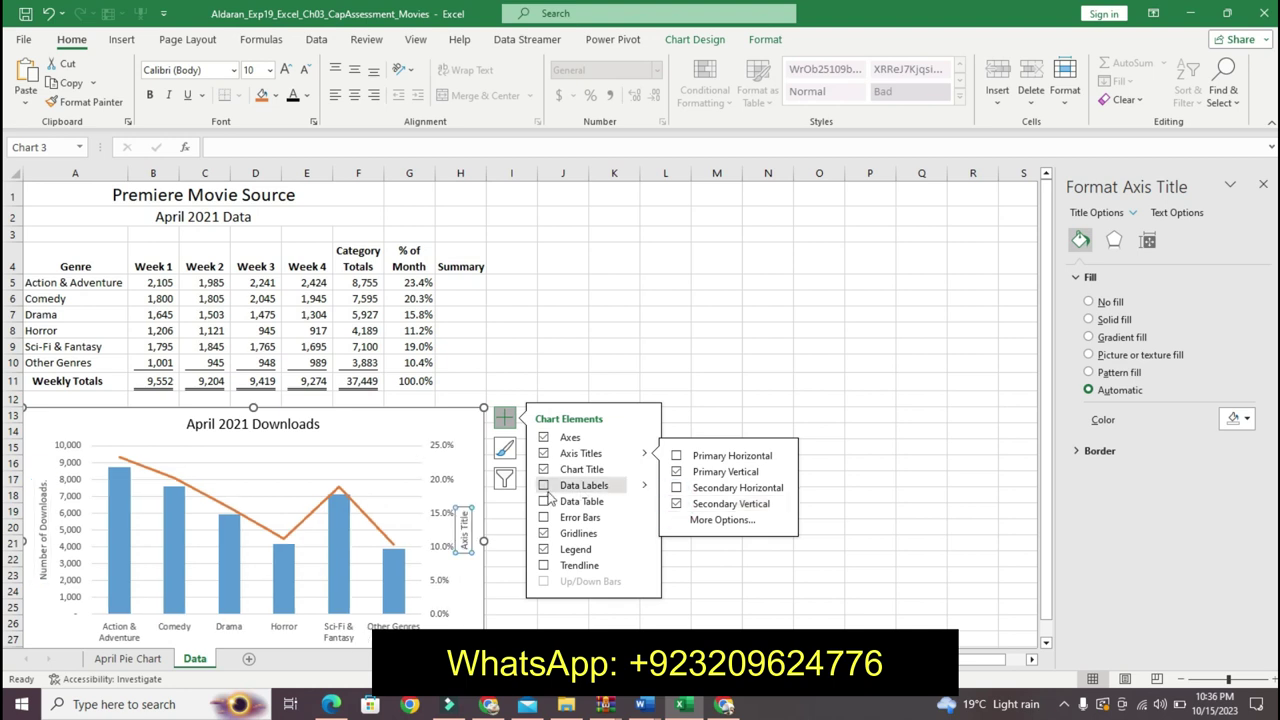
left_click(384, 147)
type("Percentage of Monthly Downloads")
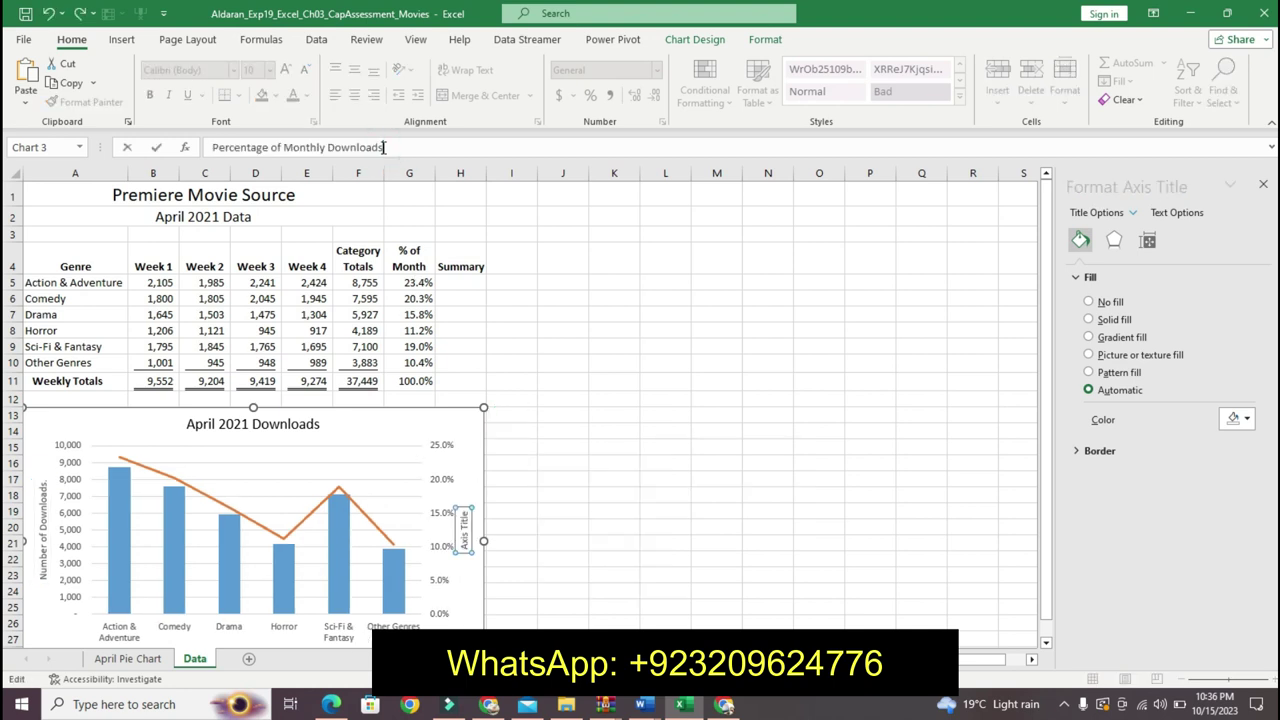
key("Return")
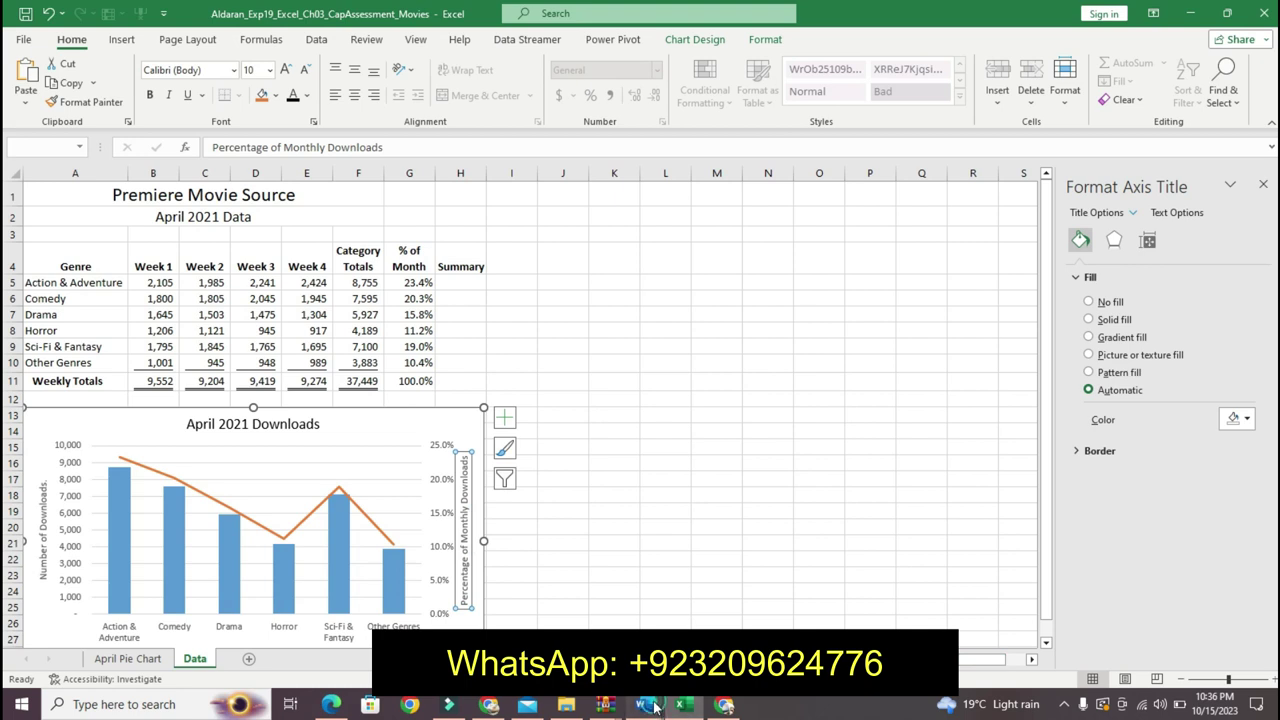
- Make both vertical axis titles Black, Text 1
mouse_move(655, 707)
mouse_move(730, 605)
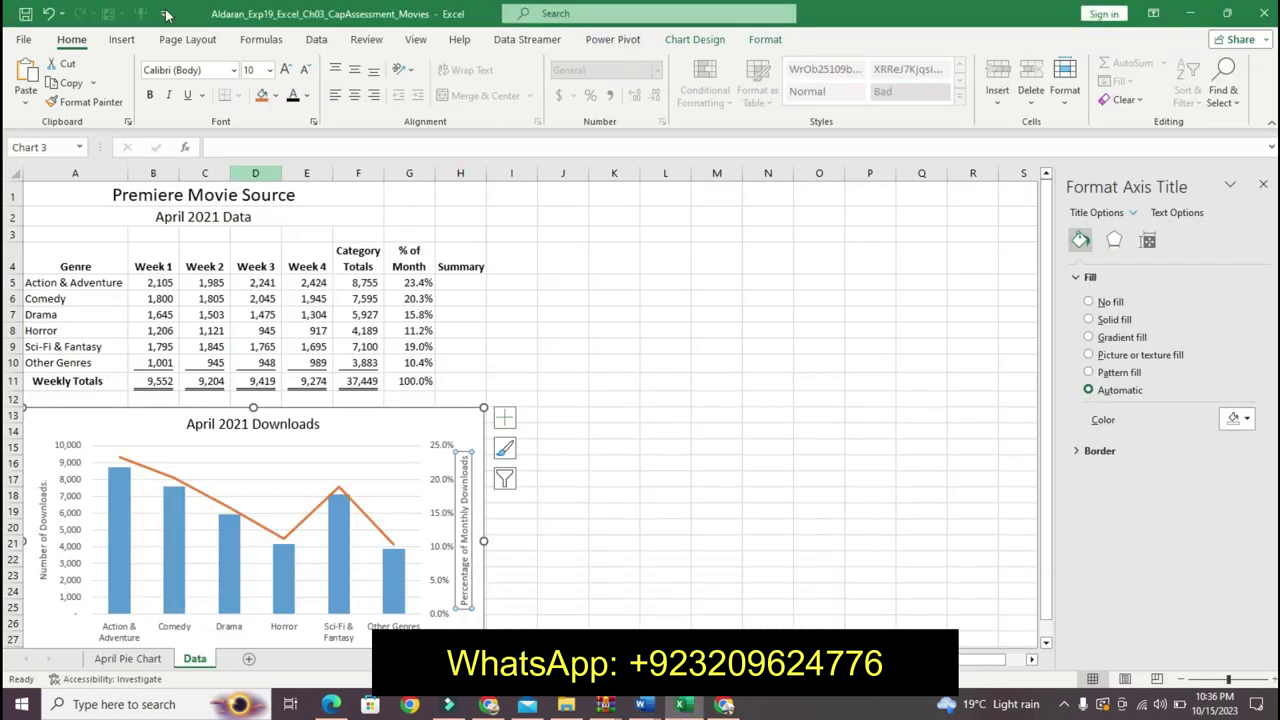
left_click(310, 95)
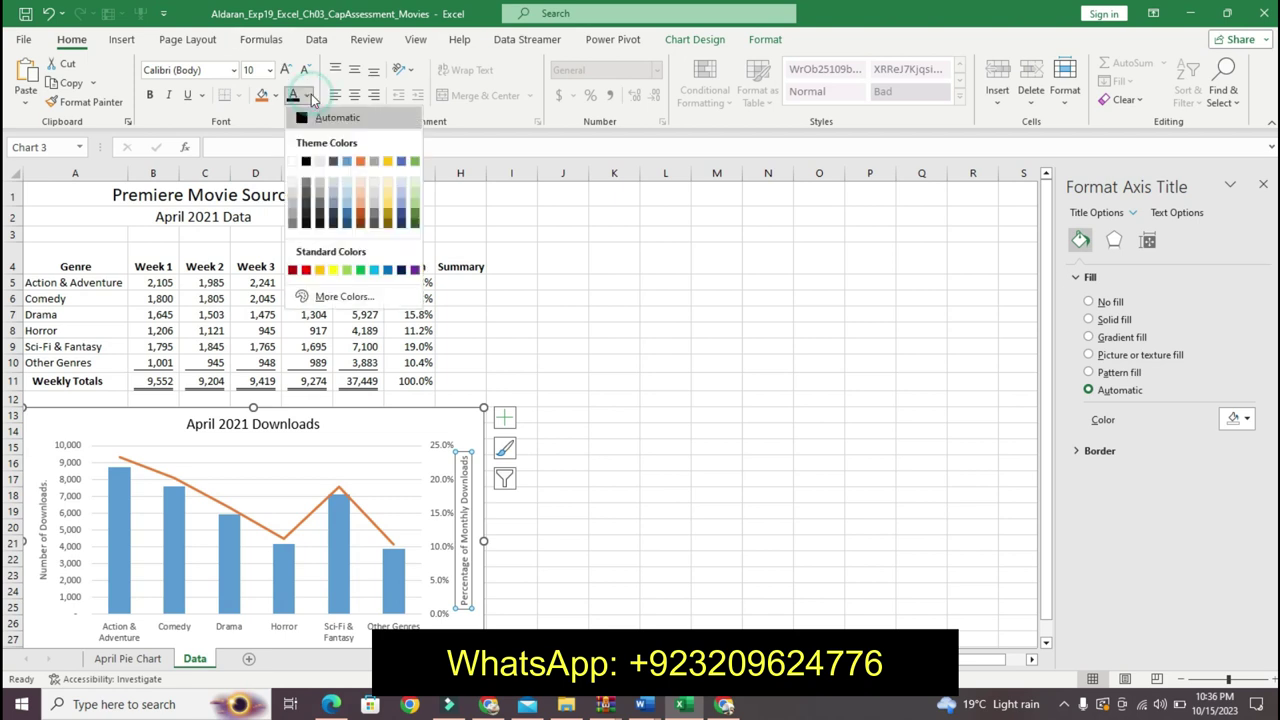
left_click(307, 163)
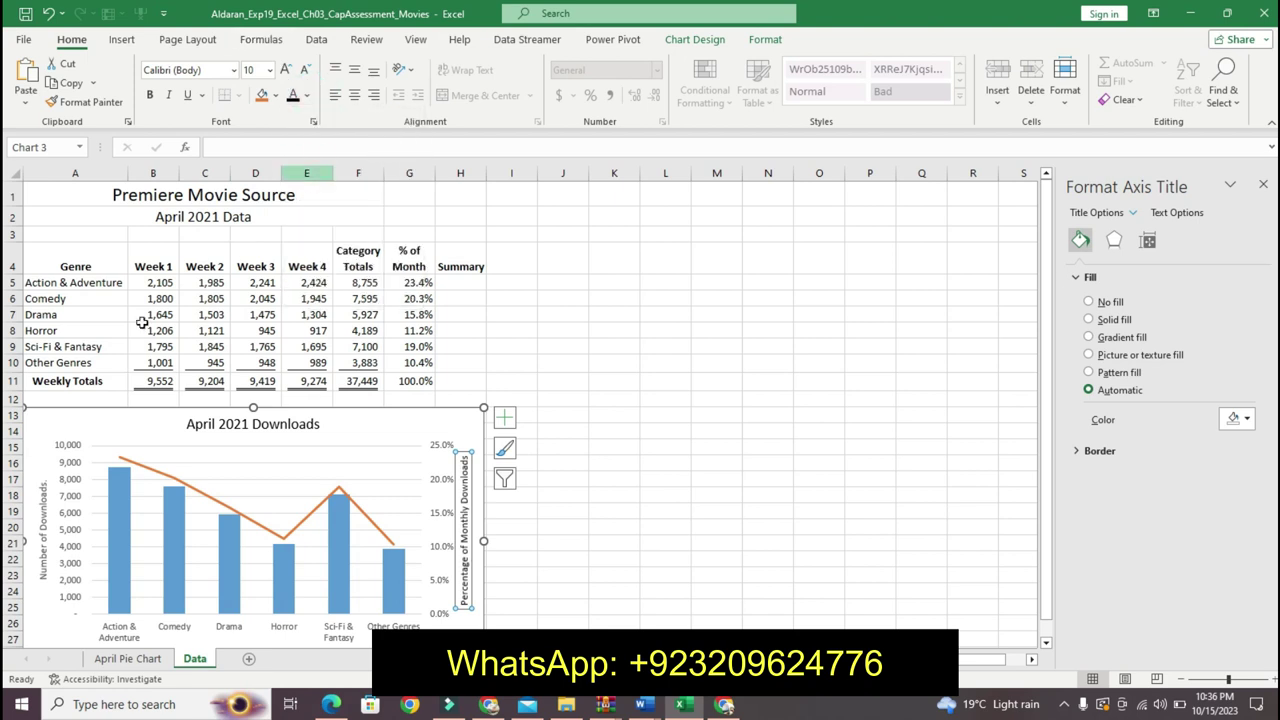
left_click(44, 492)
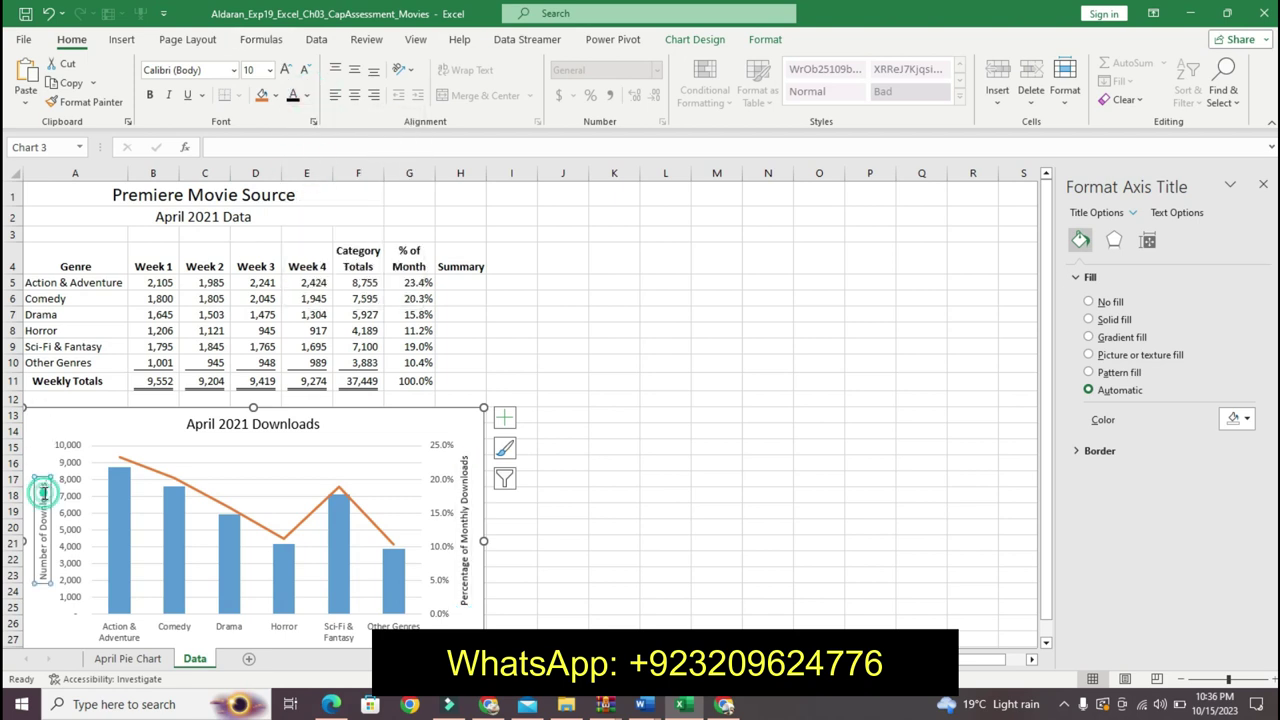
left_click(309, 95)
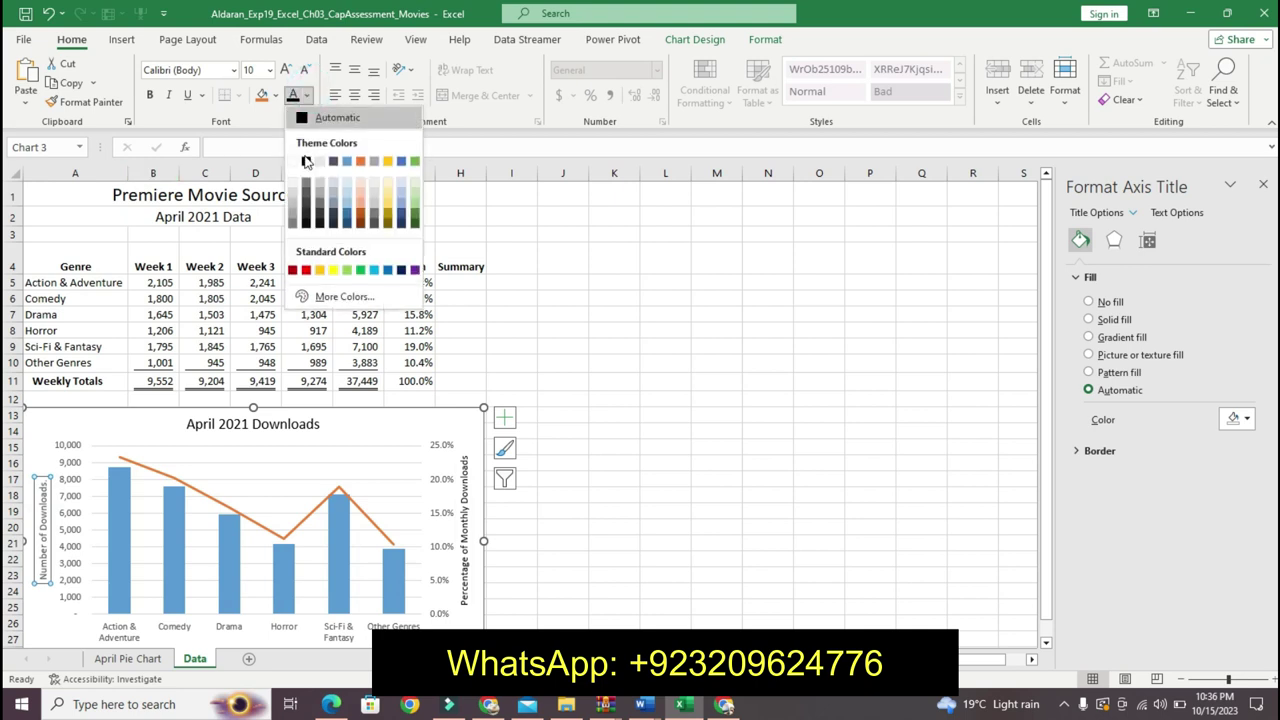
left_click(307, 163)
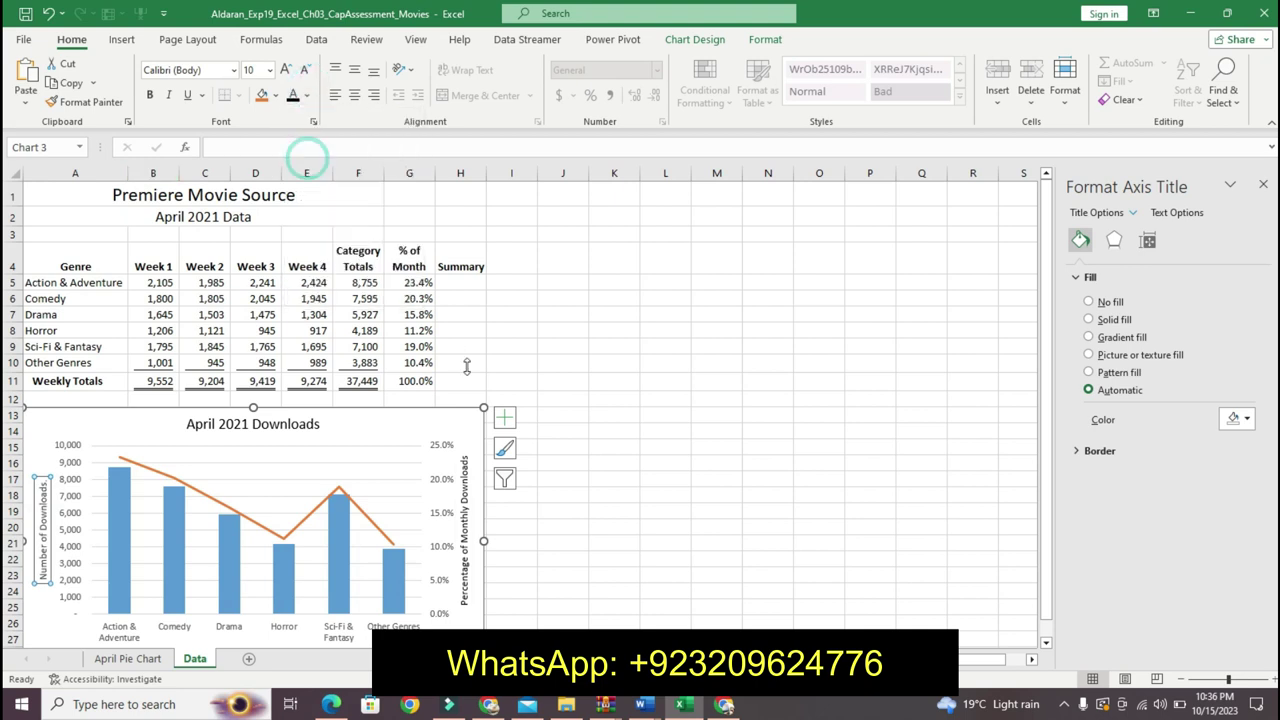
- Review the next Word instructions, then open the April Pie Chart sheet in Excel
left_click(642, 706)
left_click(731, 605)
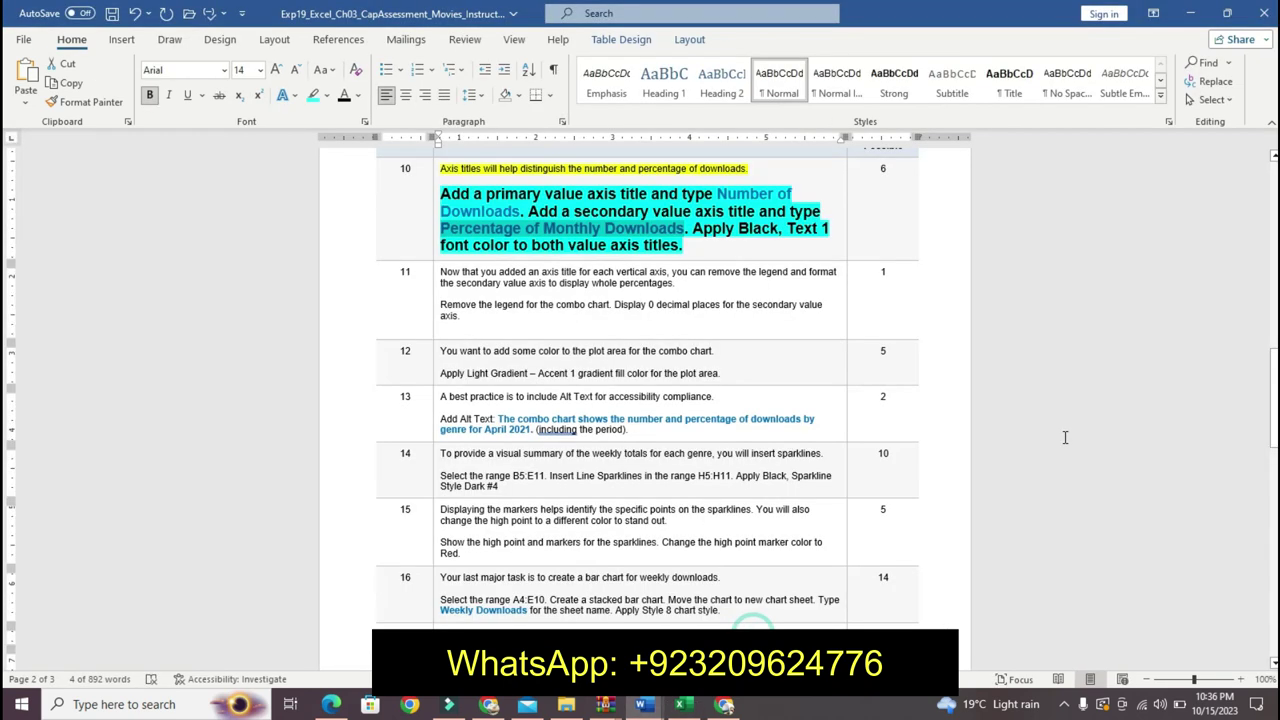
scroll(1065, 437, "down", 1)
scroll(1065, 437, "down", 10)
scroll(1065, 437, "down", 2)
left_click_drag(1273, 495, 1265, 187)
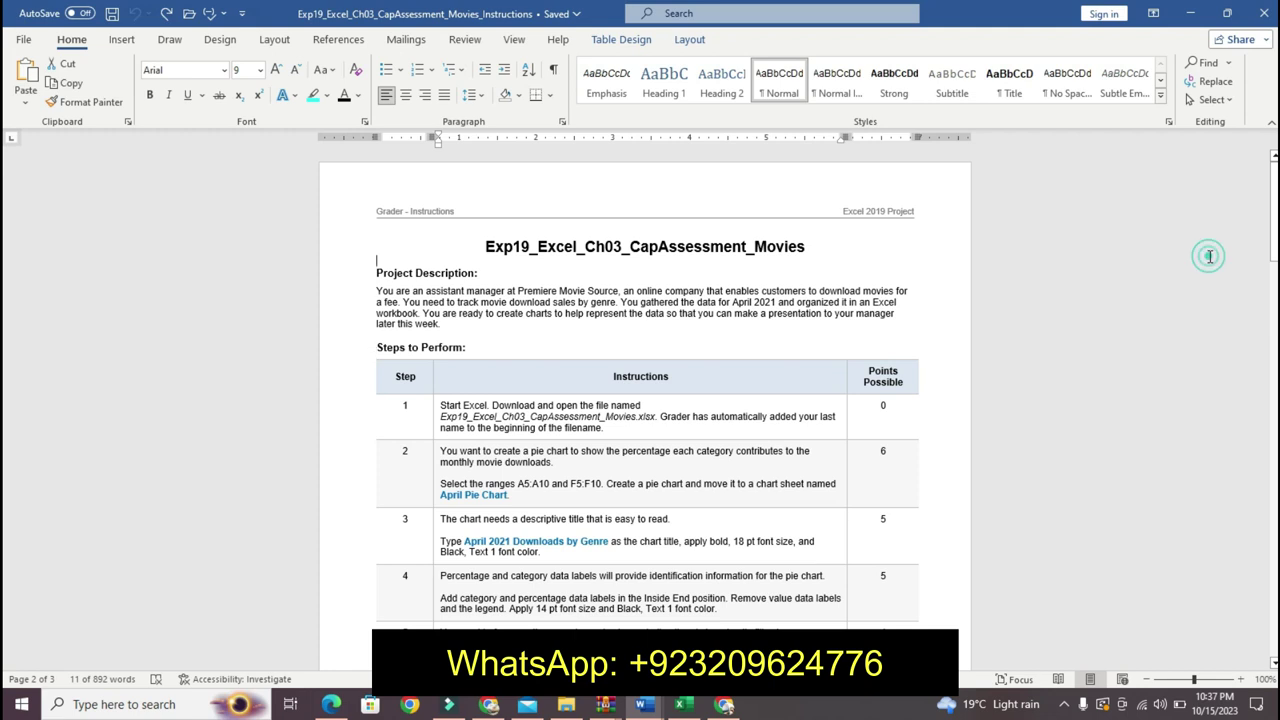
left_click(1209, 256)
left_click(683, 704)
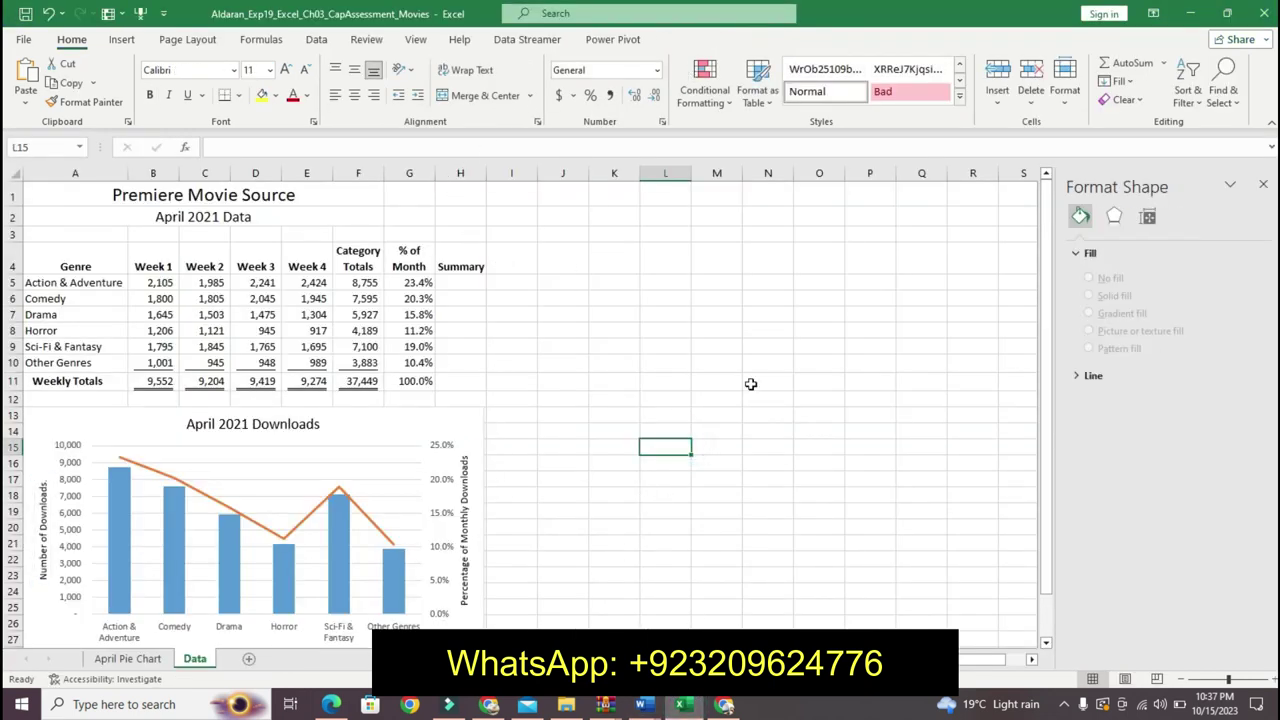
left_click(713, 496)
left_click(127, 658)
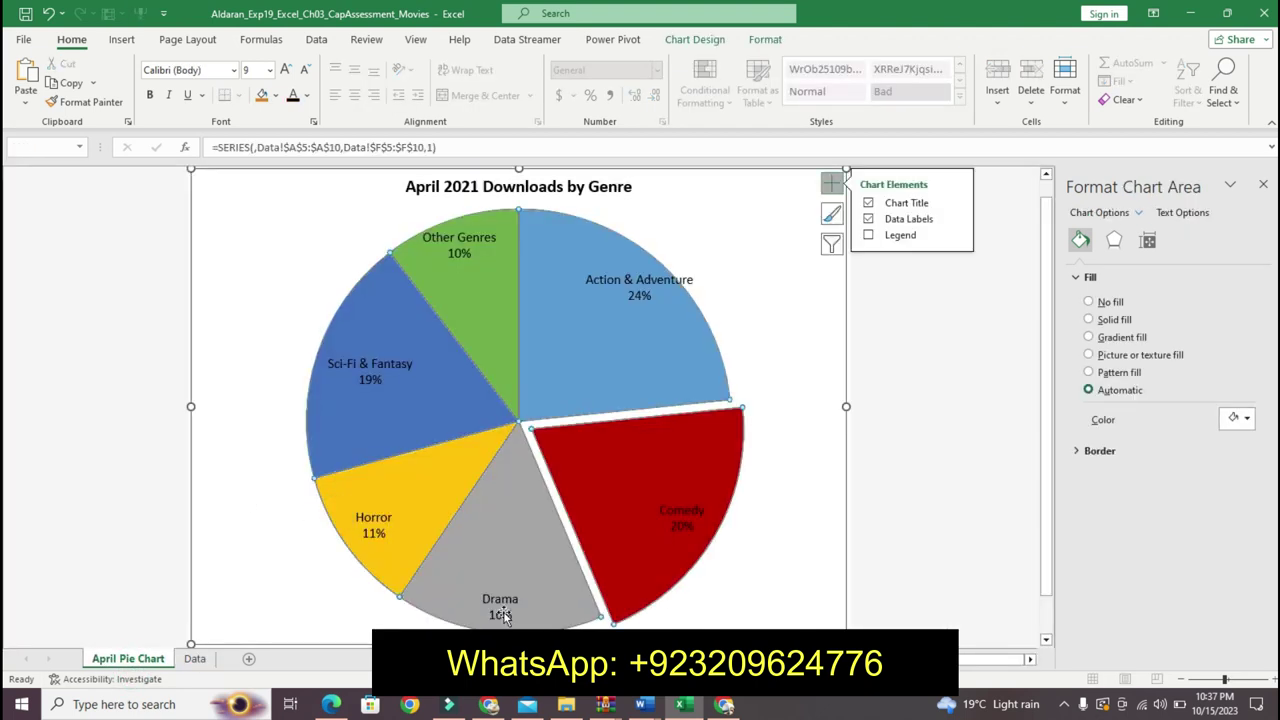